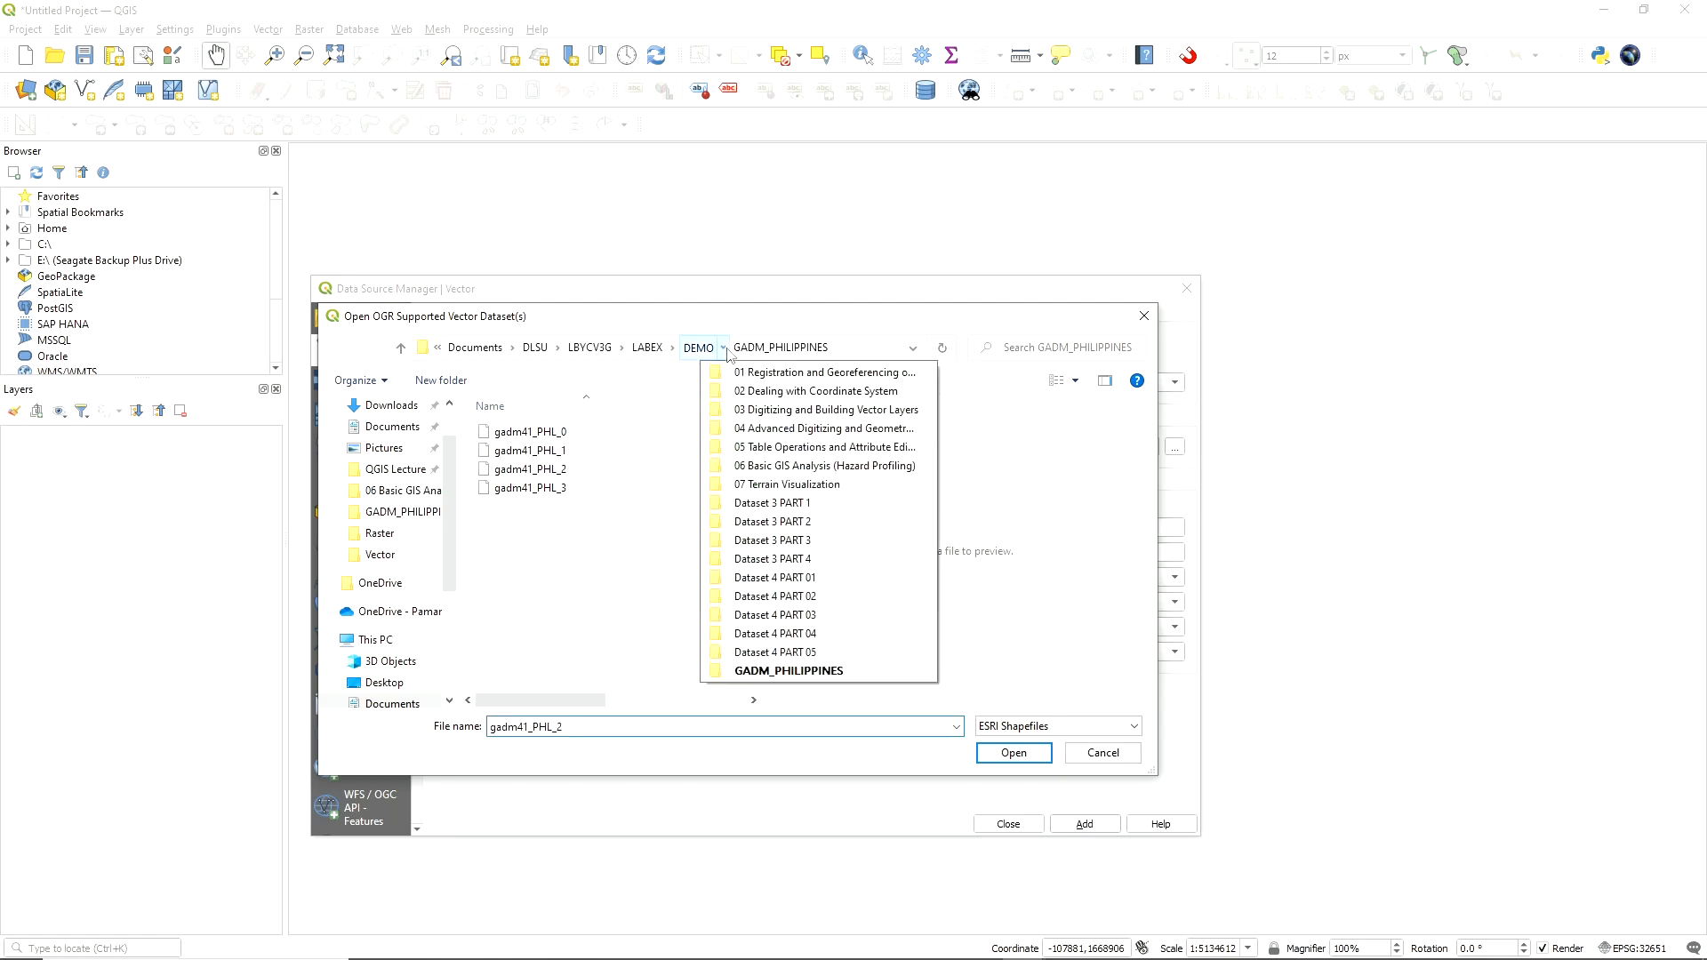
Add the InfraUTM shapefile from the Dataset 4 PART 04 folder to the project as a vector layer
{"action": "left_click", "coordinate": [776, 652]}
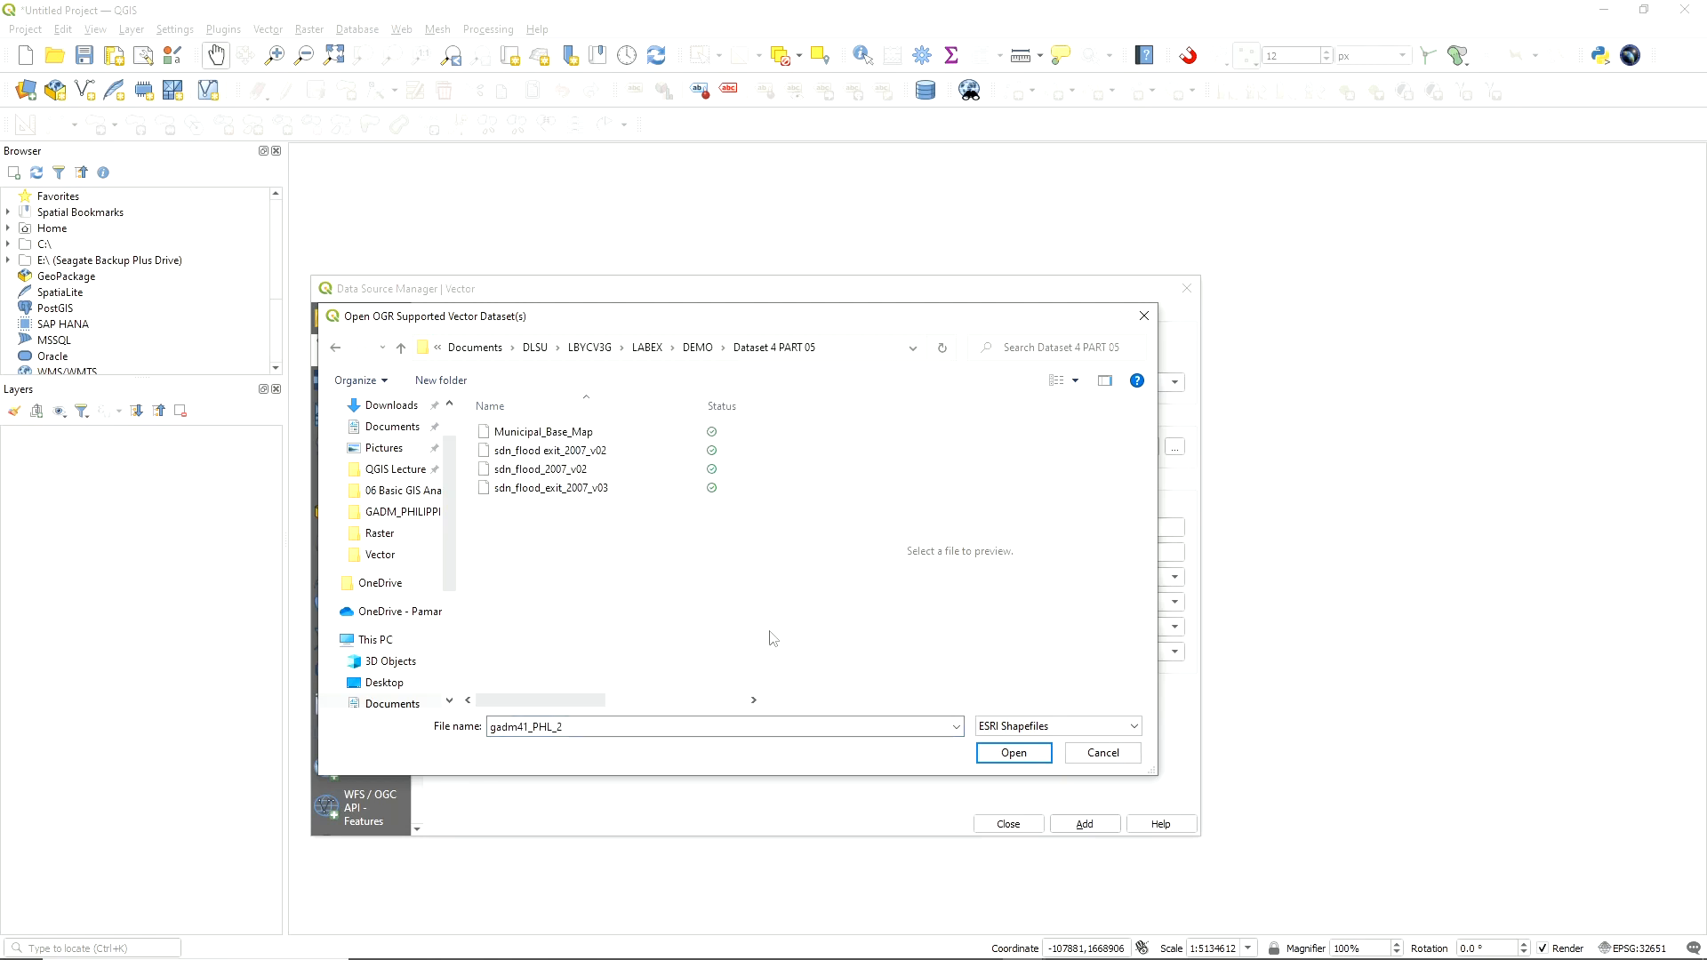
{"action": "left_click", "coordinate": [724, 348]}
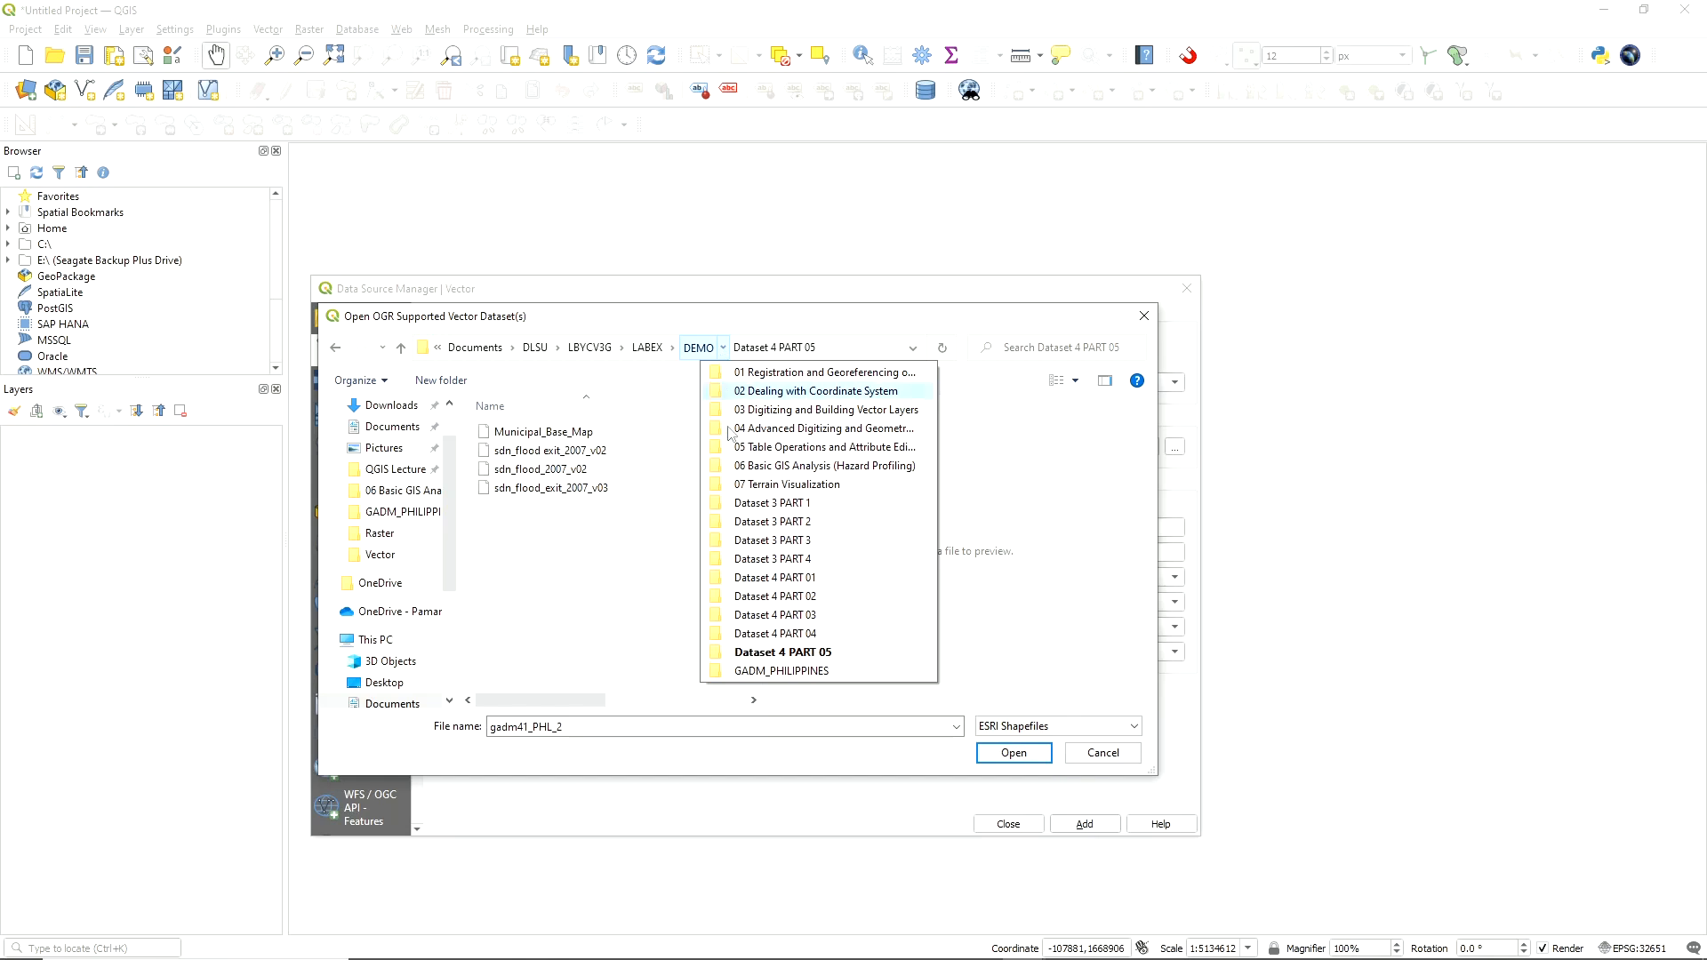
{"action": "left_click", "coordinate": [762, 640]}
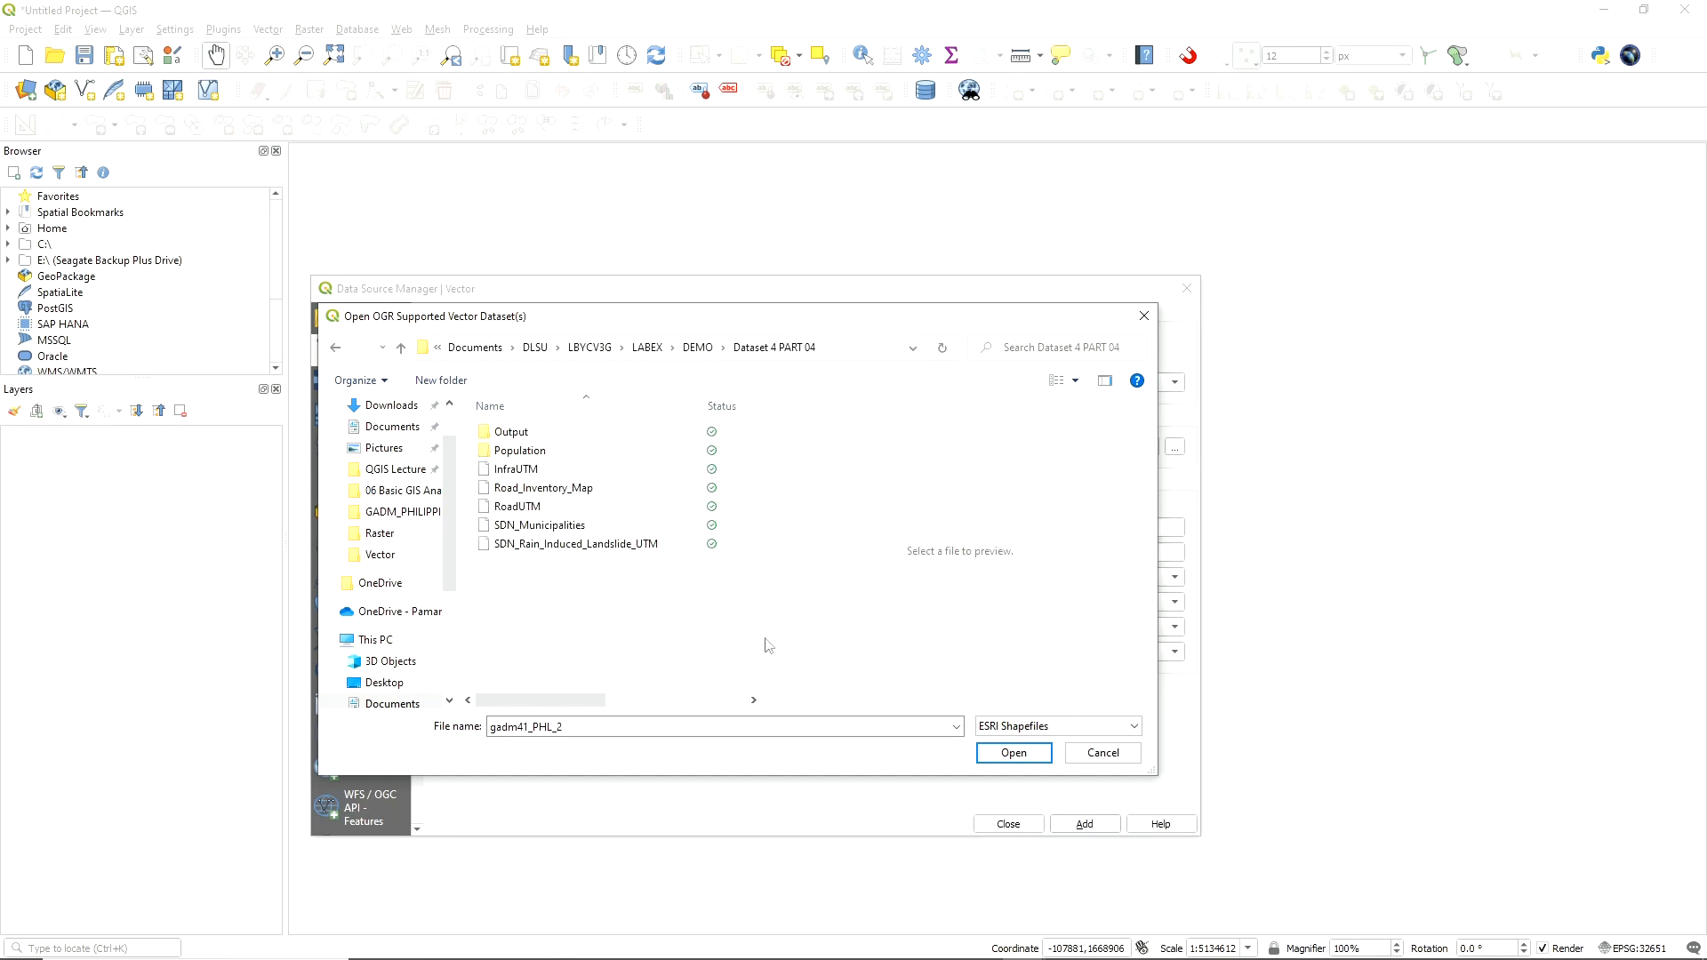
{"action": "left_click", "coordinate": [568, 470]}
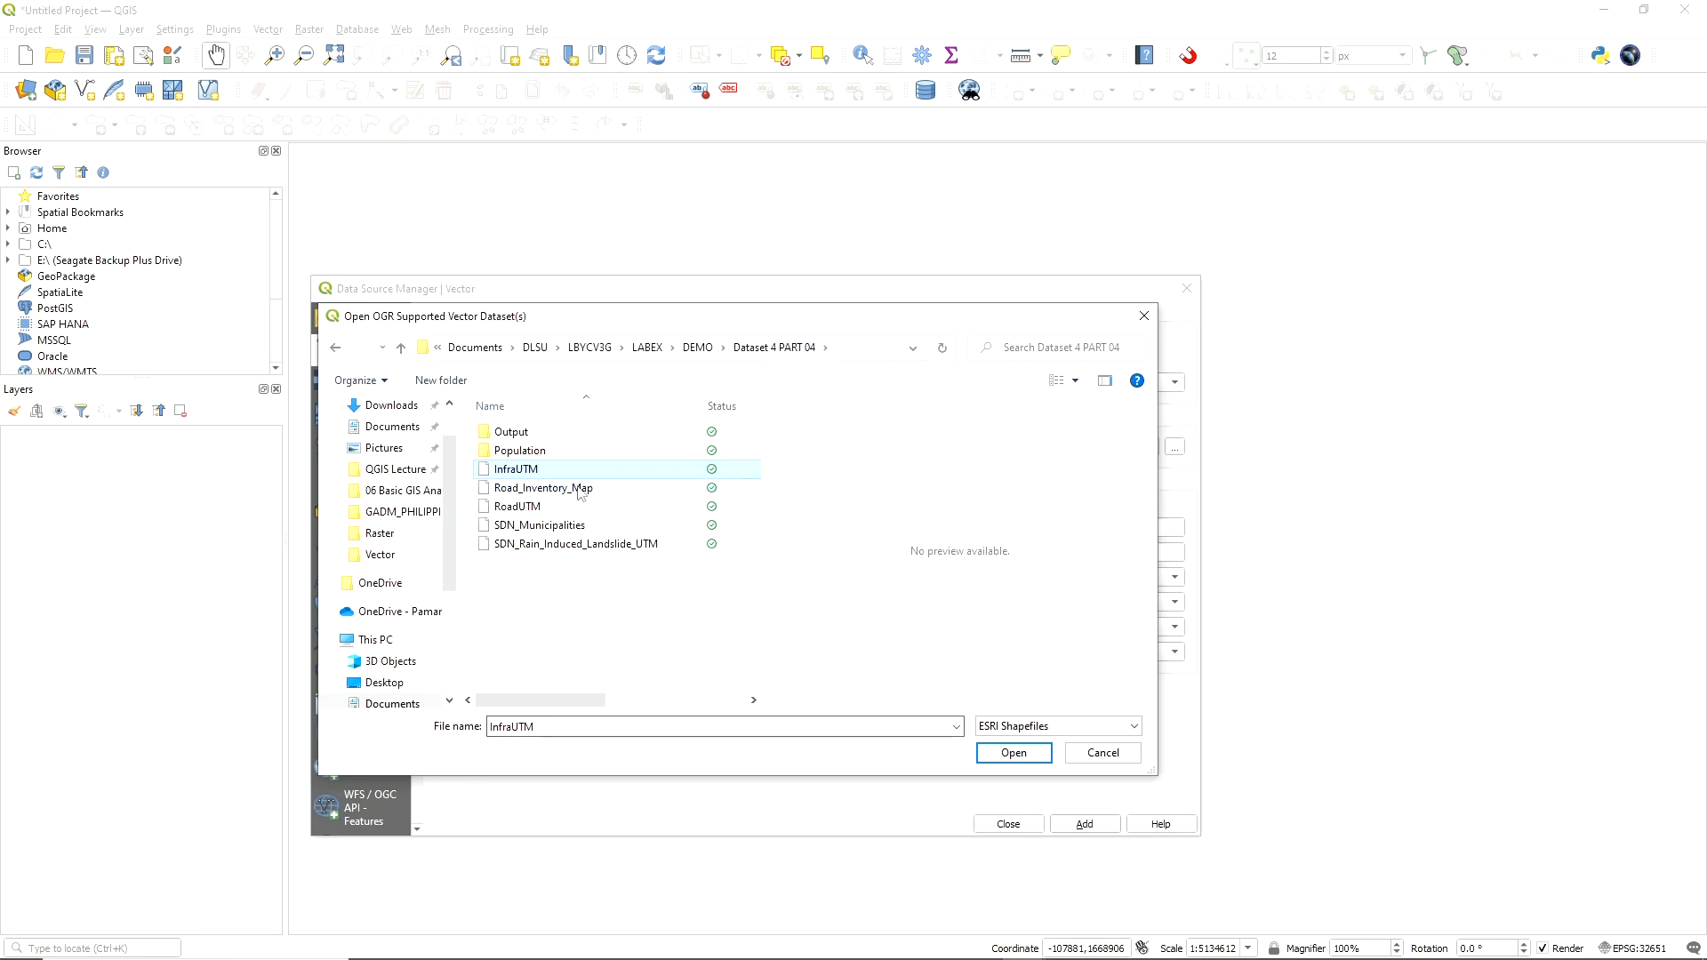
{"action": "left_click", "coordinate": [1013, 754]}
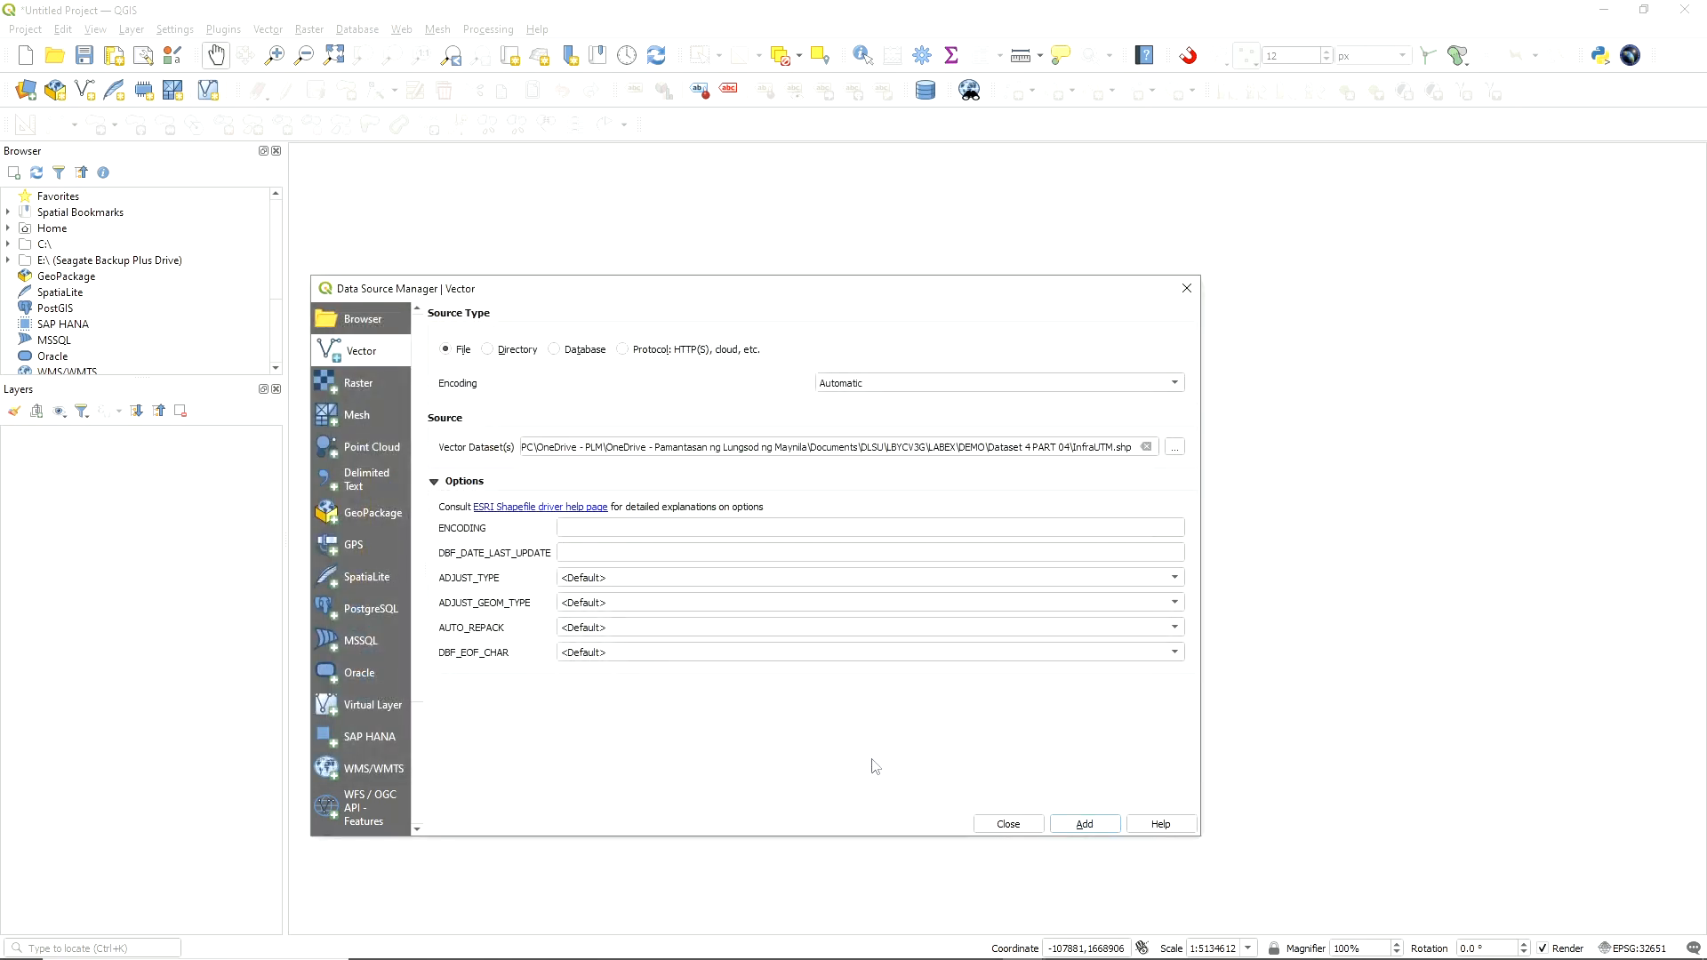
{"action": "left_click", "coordinate": [1077, 832]}
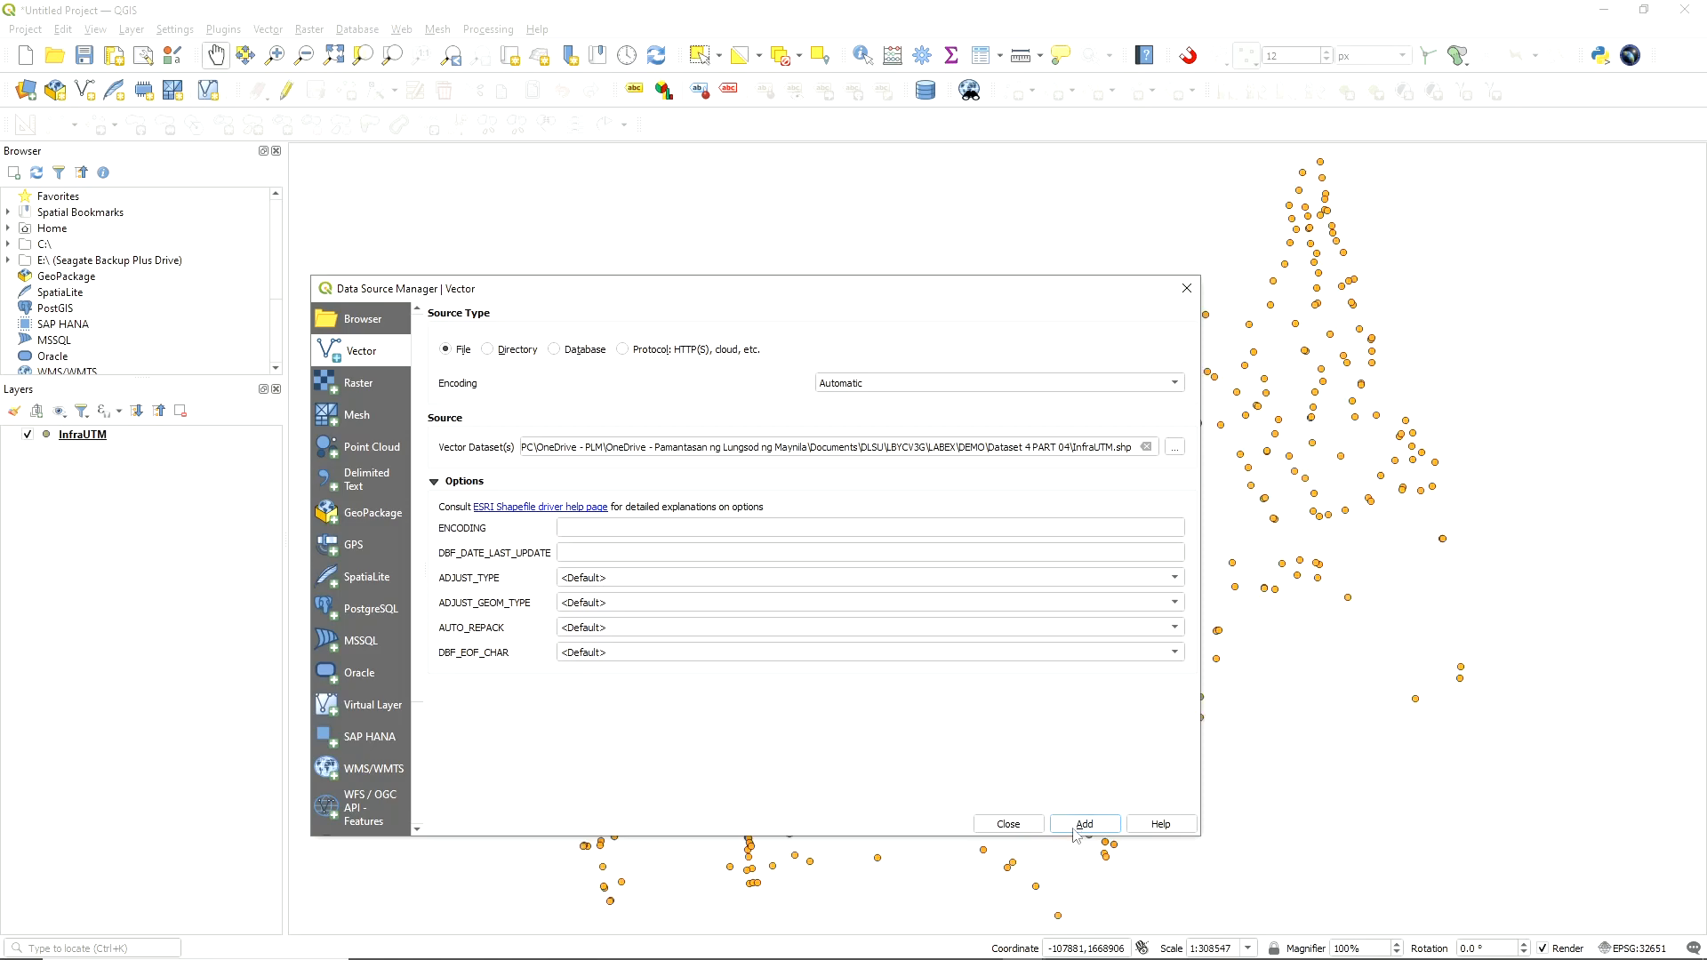
{"action": "left_click", "coordinate": [1005, 824]}
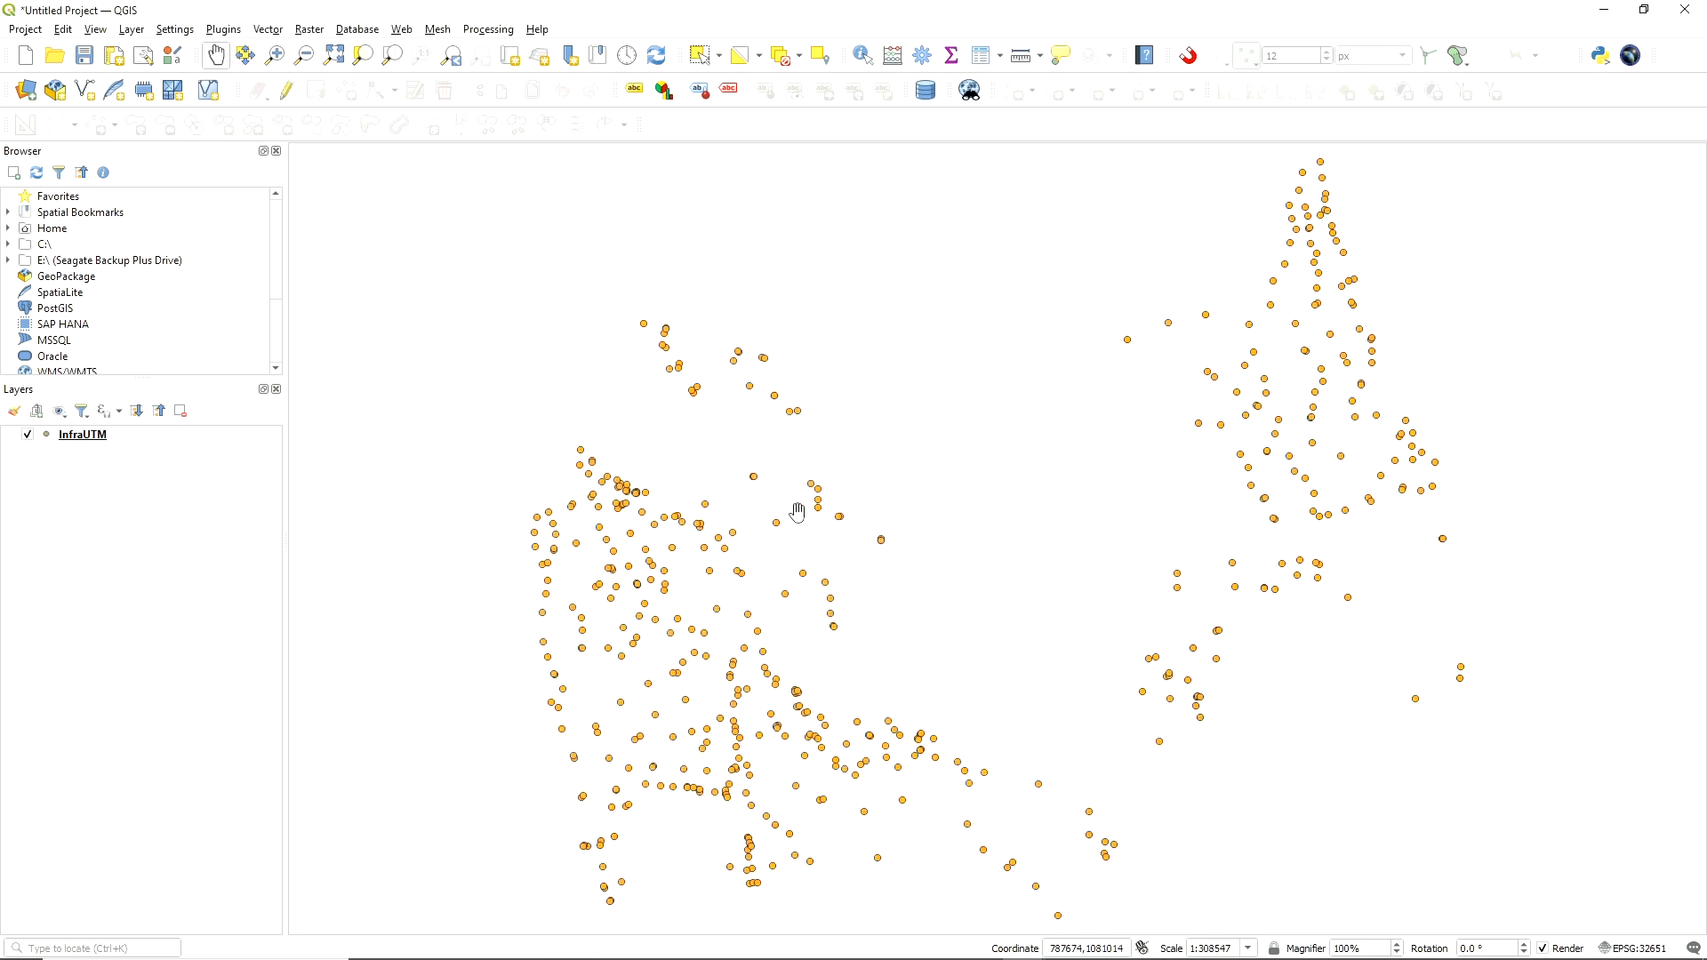
Open the InfraUTM layer's attribute table and widen its window
{"action": "scroll", "coordinate": [797, 515], "scroll_direction": "down", "scroll_amount": 1}
{"action": "scroll", "coordinate": [797, 512], "scroll_direction": "up", "scroll_amount": 2}
{"action": "scroll", "coordinate": [784, 531], "scroll_direction": "down", "scroll_amount": 1}
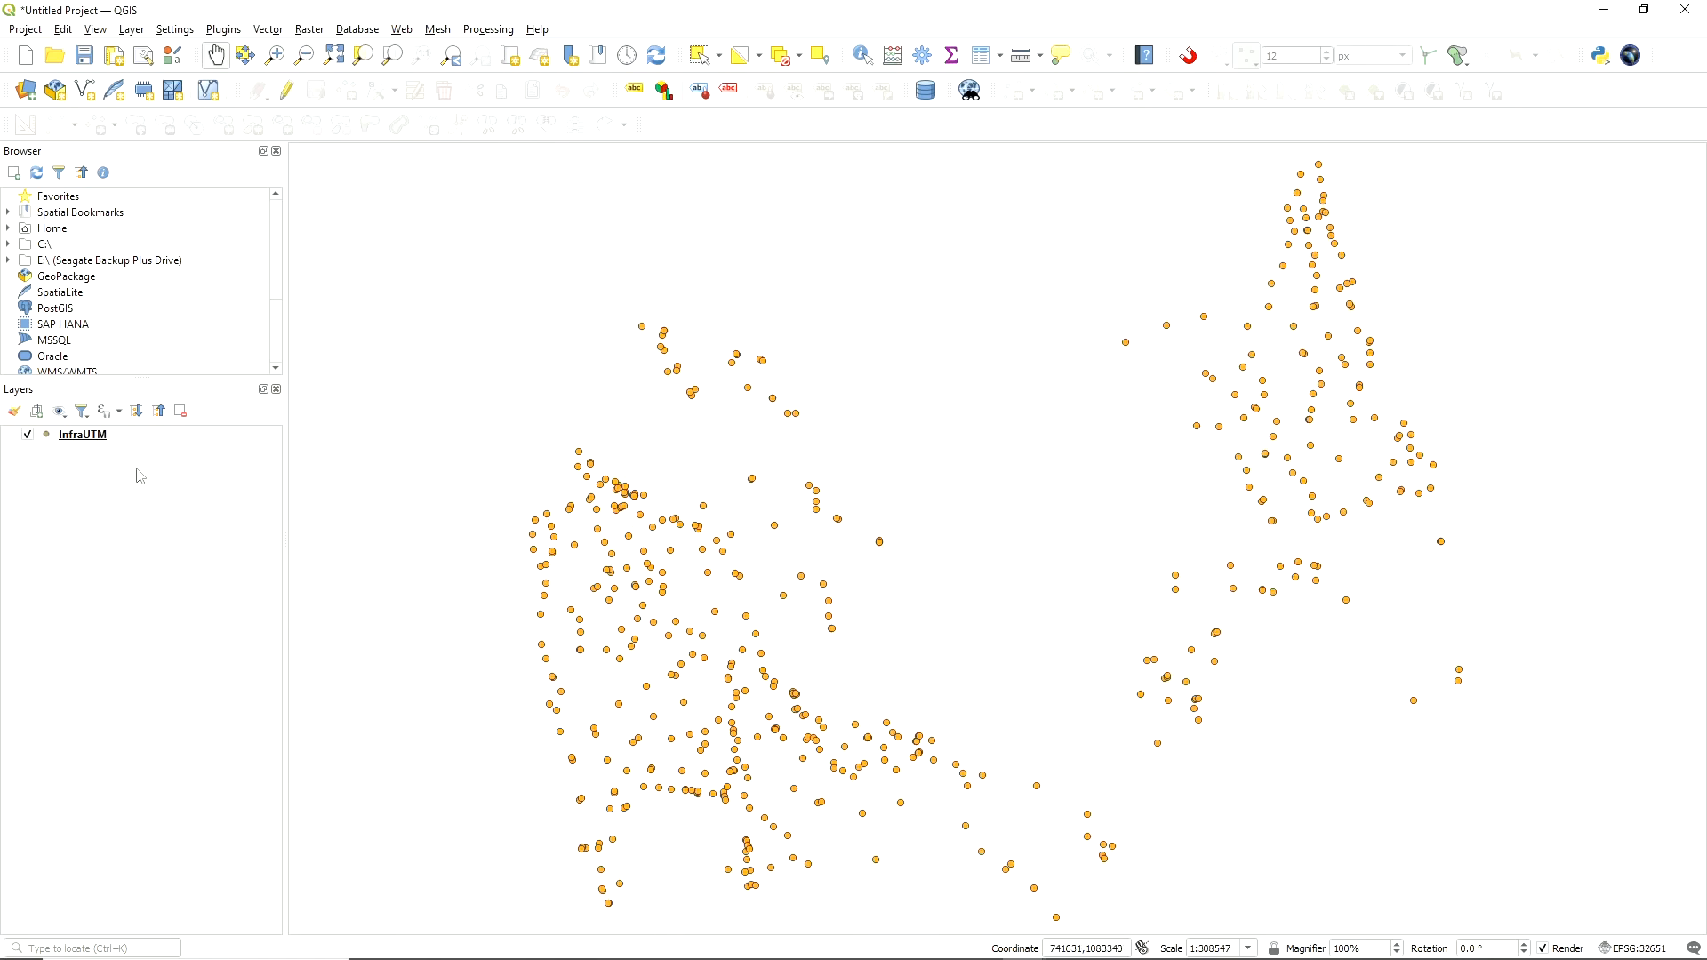
{"action": "right_click", "coordinate": [80, 435]}
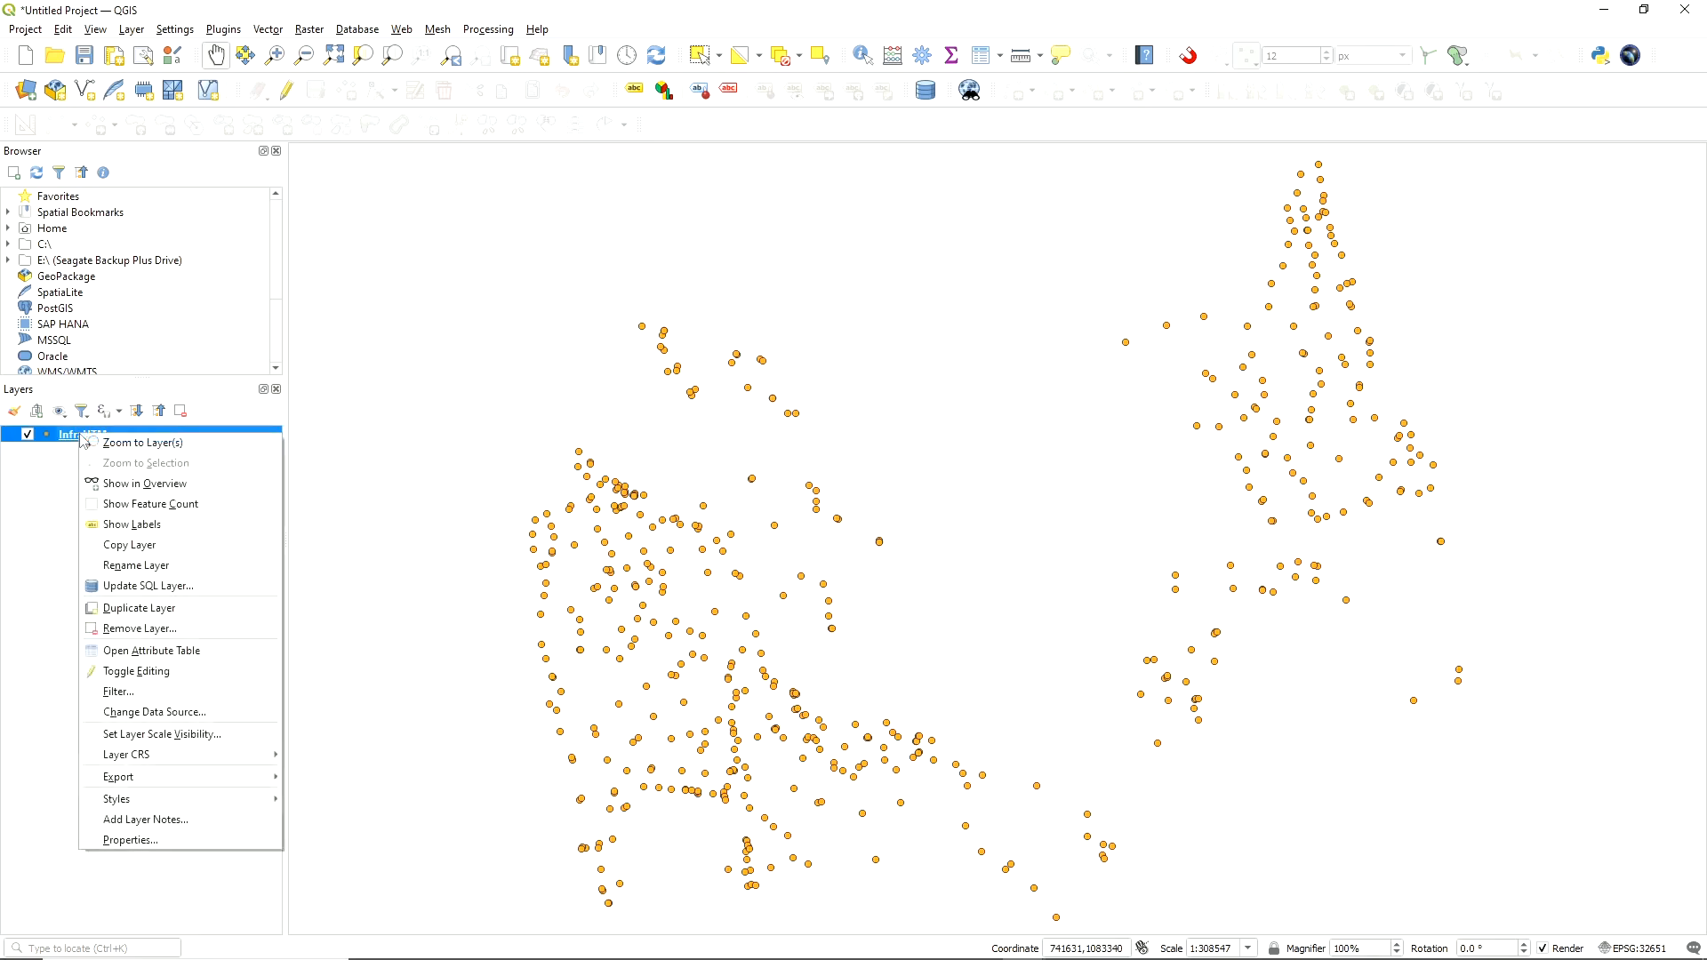
{"action": "left_click", "coordinate": [124, 649]}
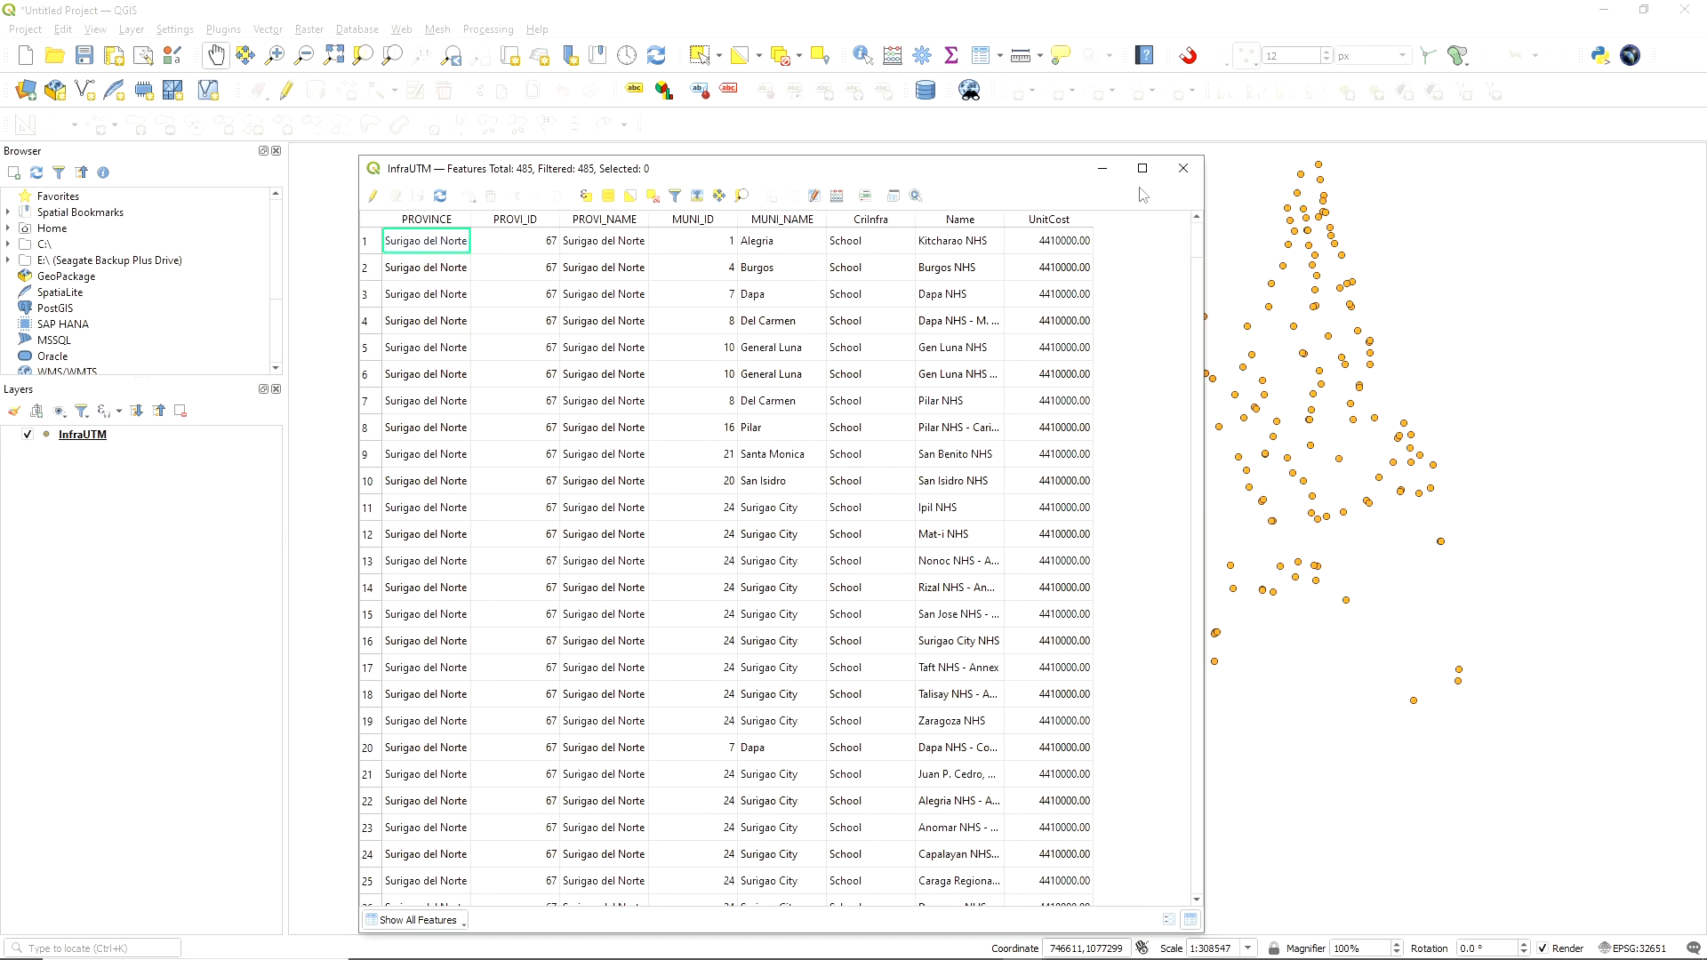
{"action": "left_click_drag", "start_coordinate": [1205, 284], "coordinate": [1381, 313]}
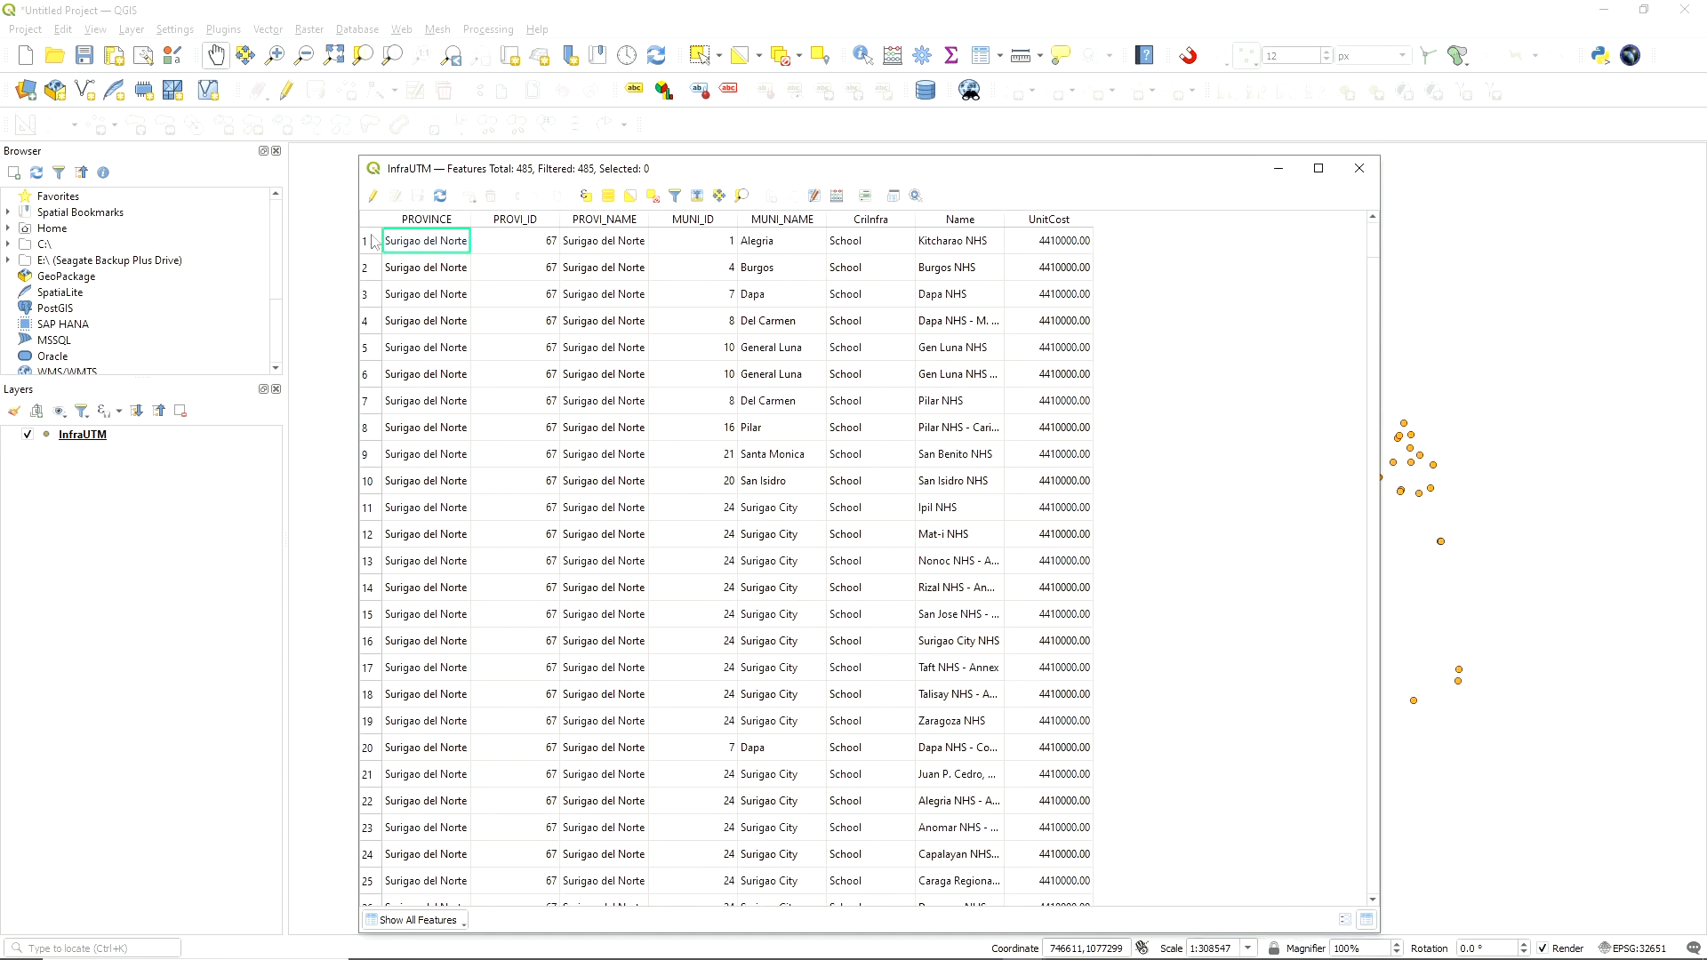
Enable editing for InfraUTM and open the Field Calculator in a wider window
{"action": "left_click", "coordinate": [373, 195]}
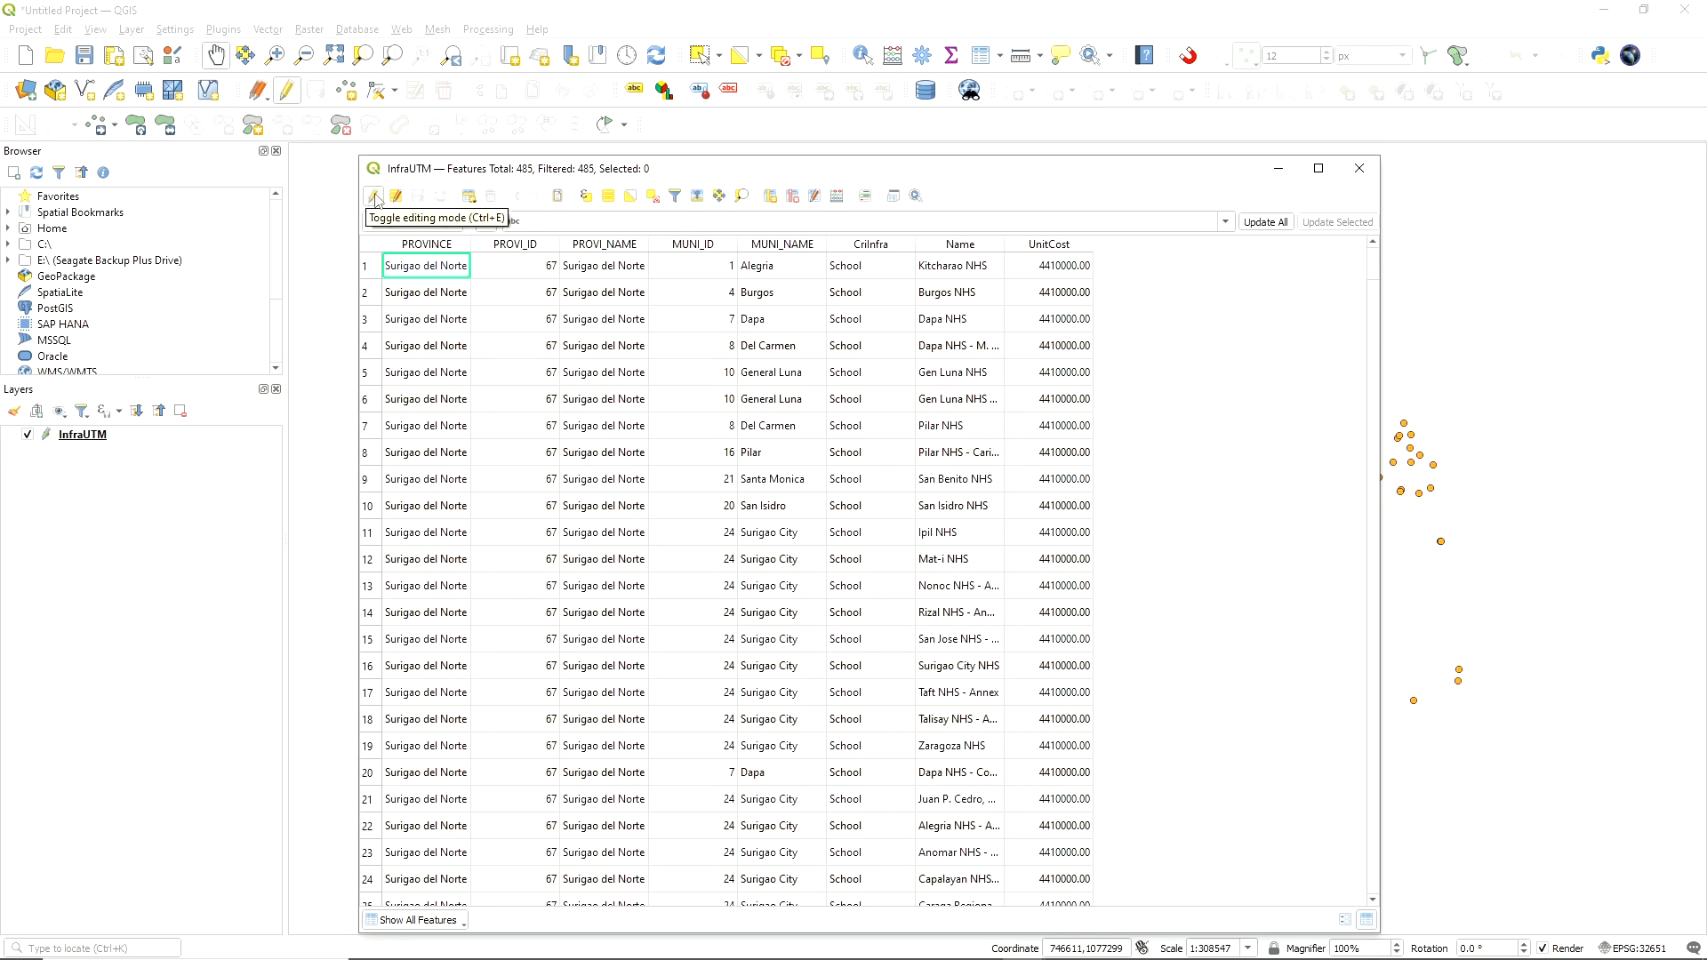
{"action": "left_click", "coordinate": [374, 198]}
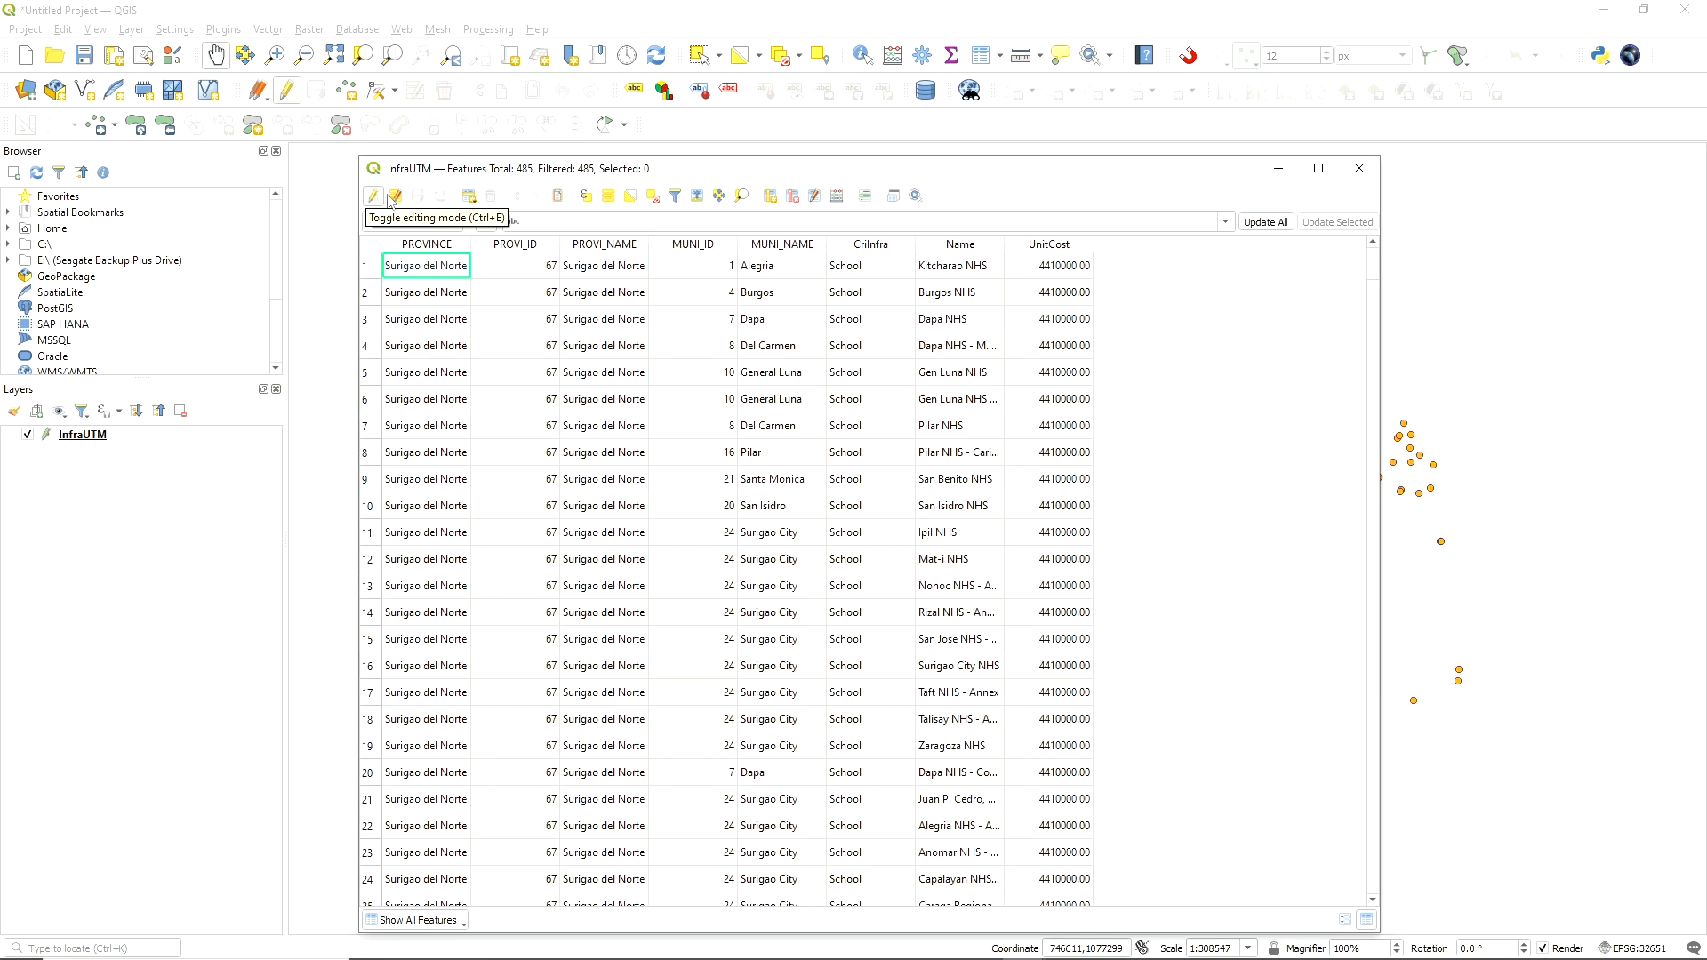
{"action": "left_click", "coordinate": [835, 196]}
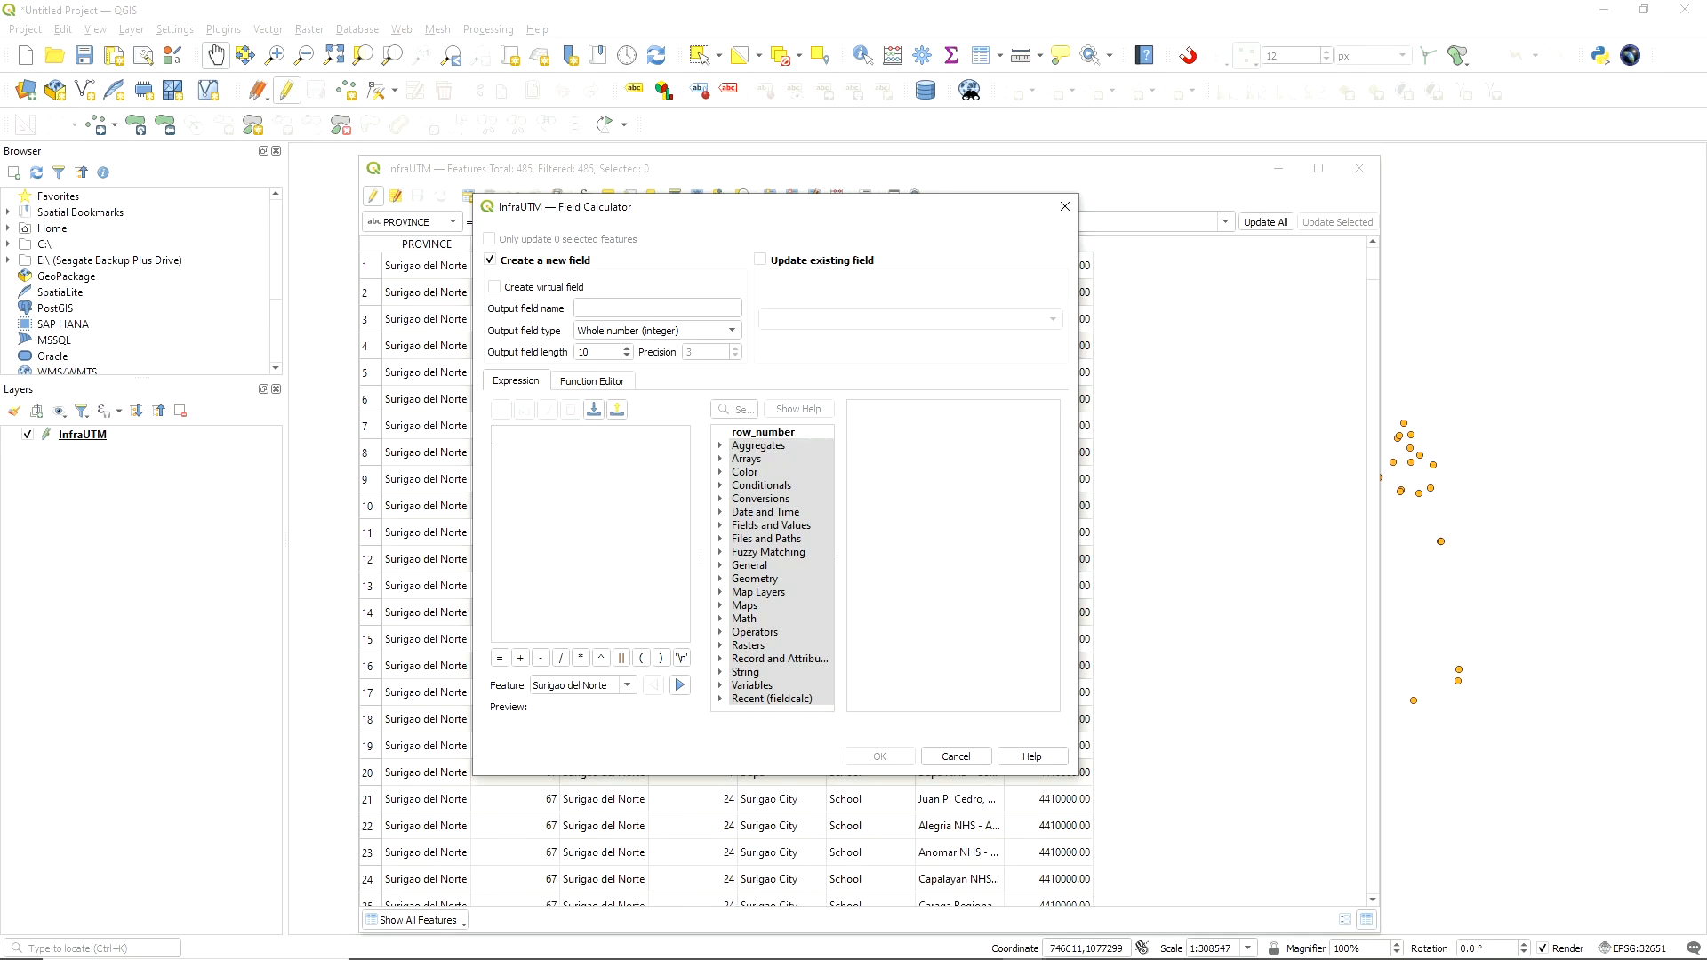
{"action": "left_click", "coordinate": [735, 410]}
{"action": "left_click_drag", "start_coordinate": [1079, 495], "coordinate": [1319, 494]}
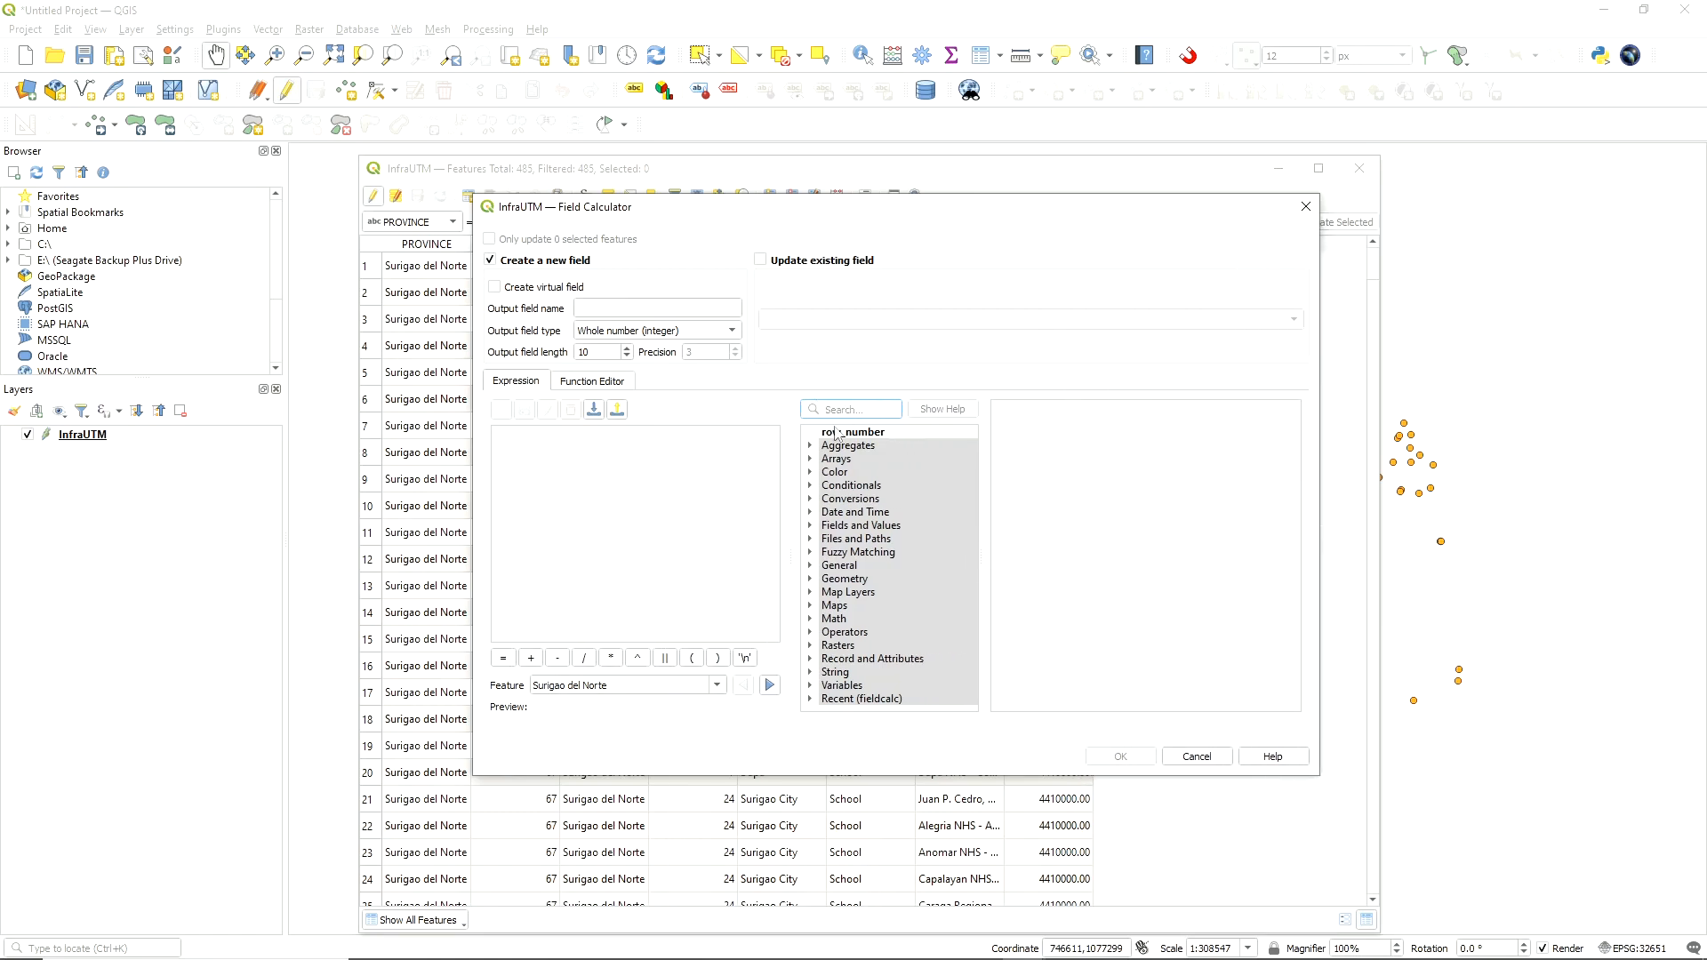
Search the Field Calculator functions for "lat" and "coord", and clear the search
{"action": "type", "text": "lat"}
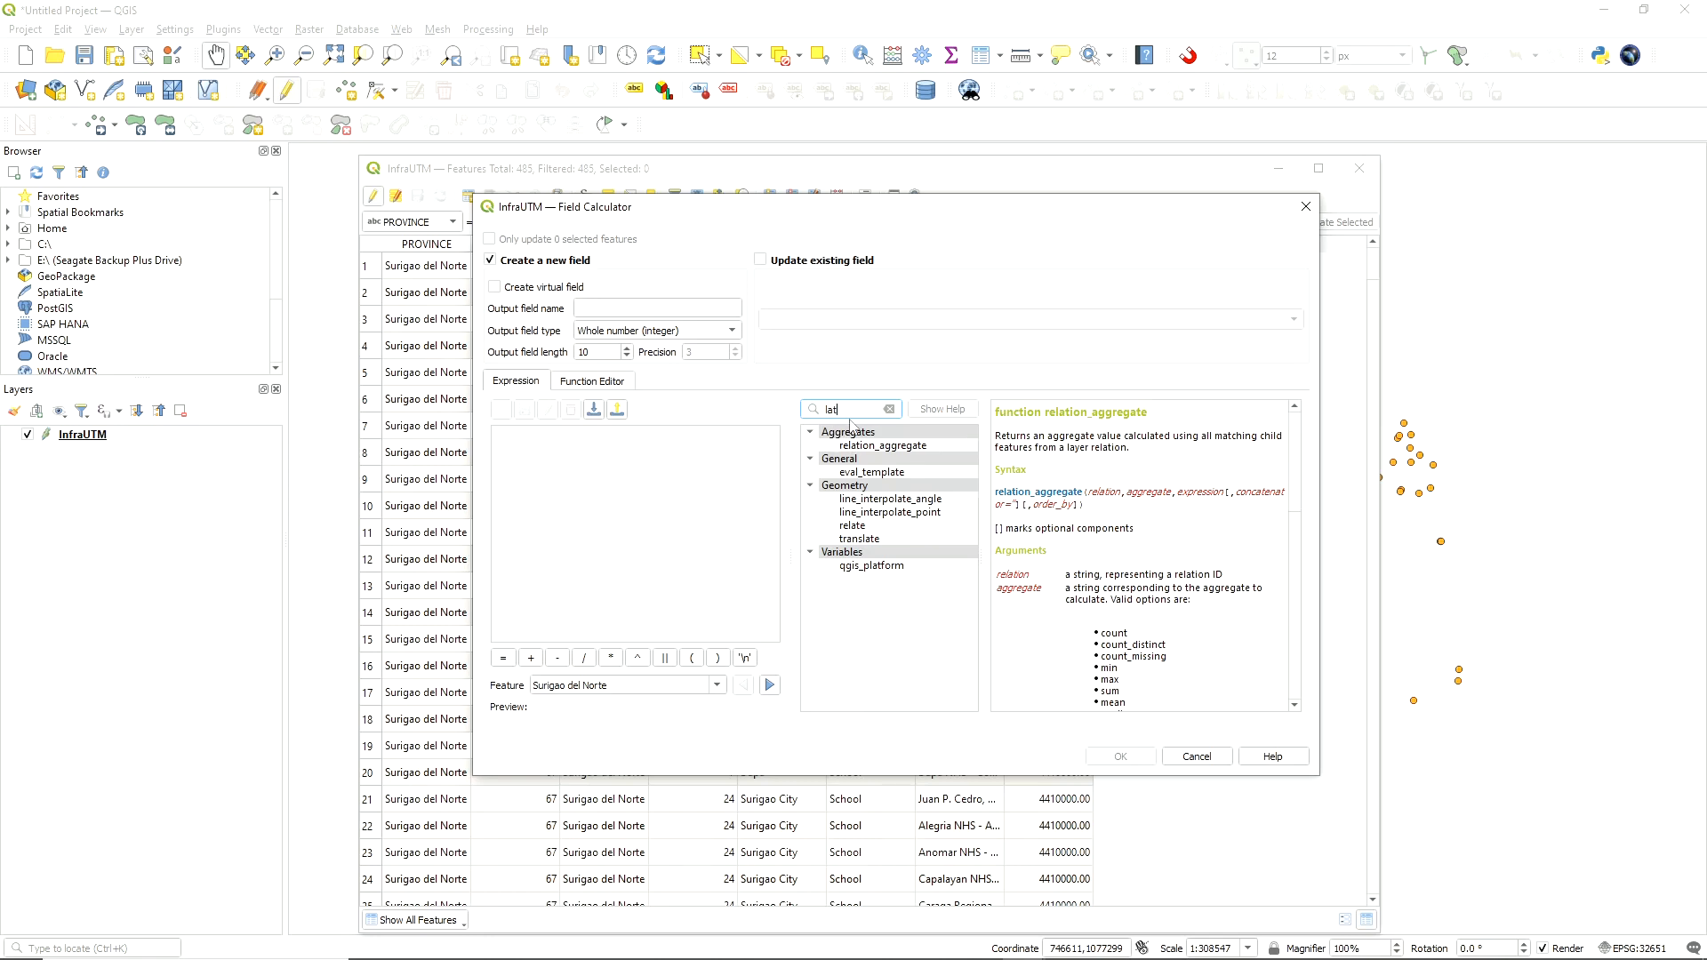
{"action": "key", "text": "BackSpace"}
{"action": "key", "text": "BackSpace"}
{"action": "key", "text": "BackSpace"}
{"action": "type", "text": "coord"}
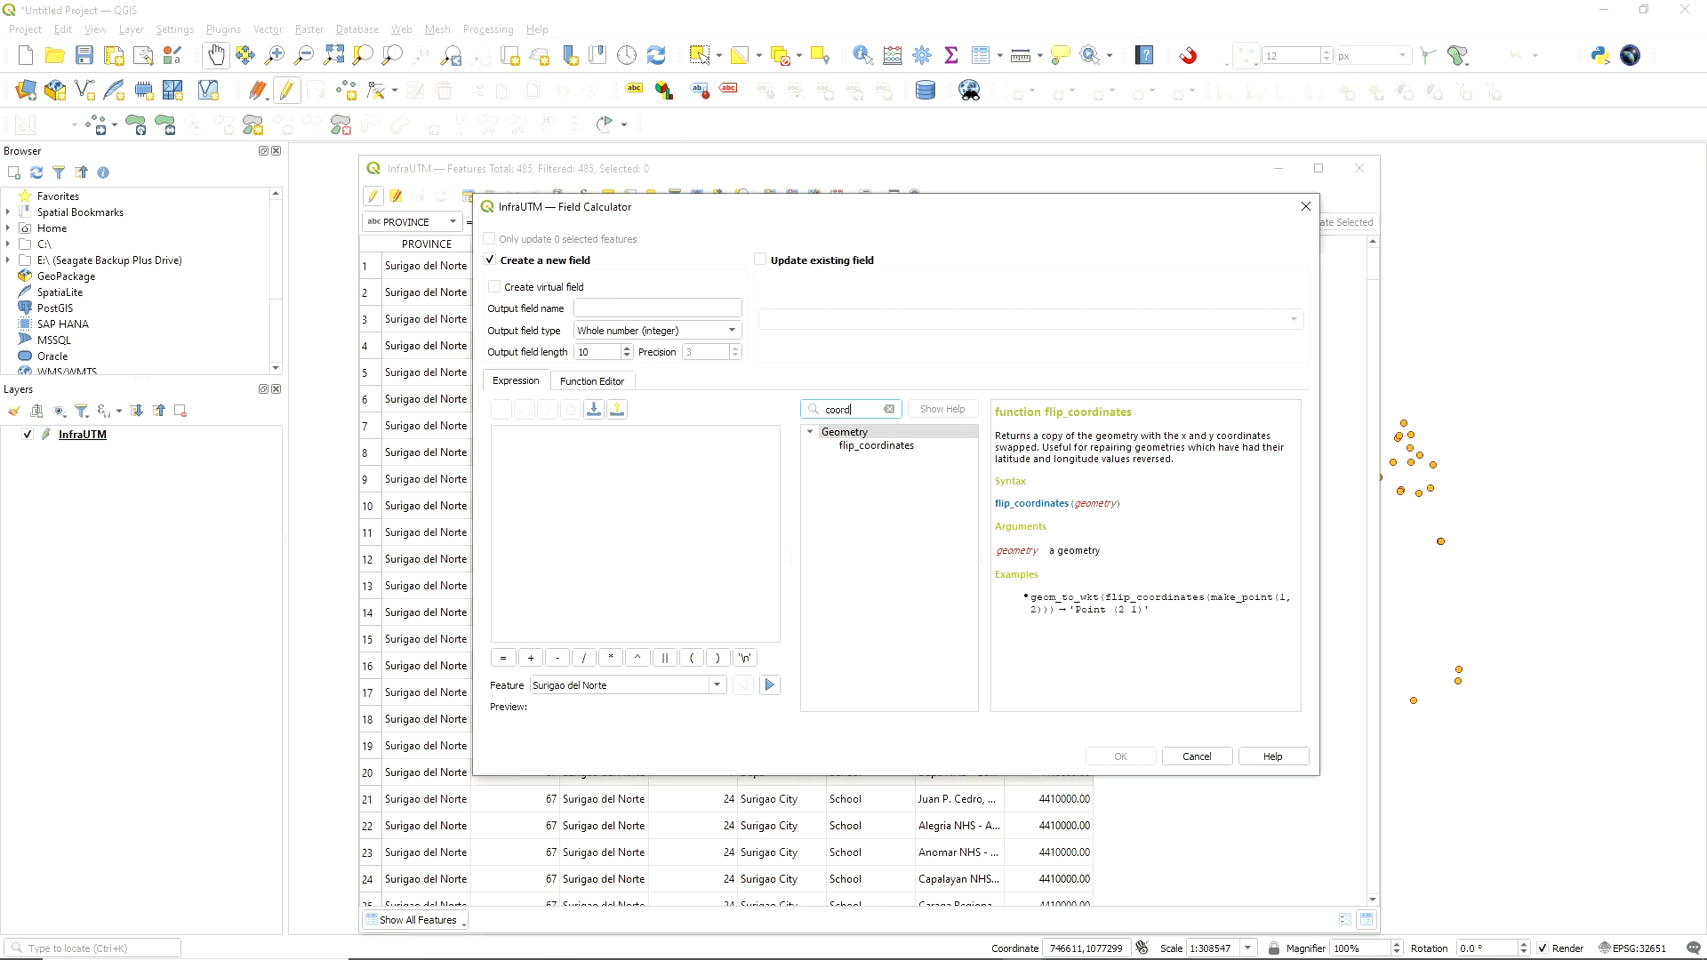
{"action": "double_click", "coordinate": [849, 410]}
{"action": "key", "text": "BackSpace"}
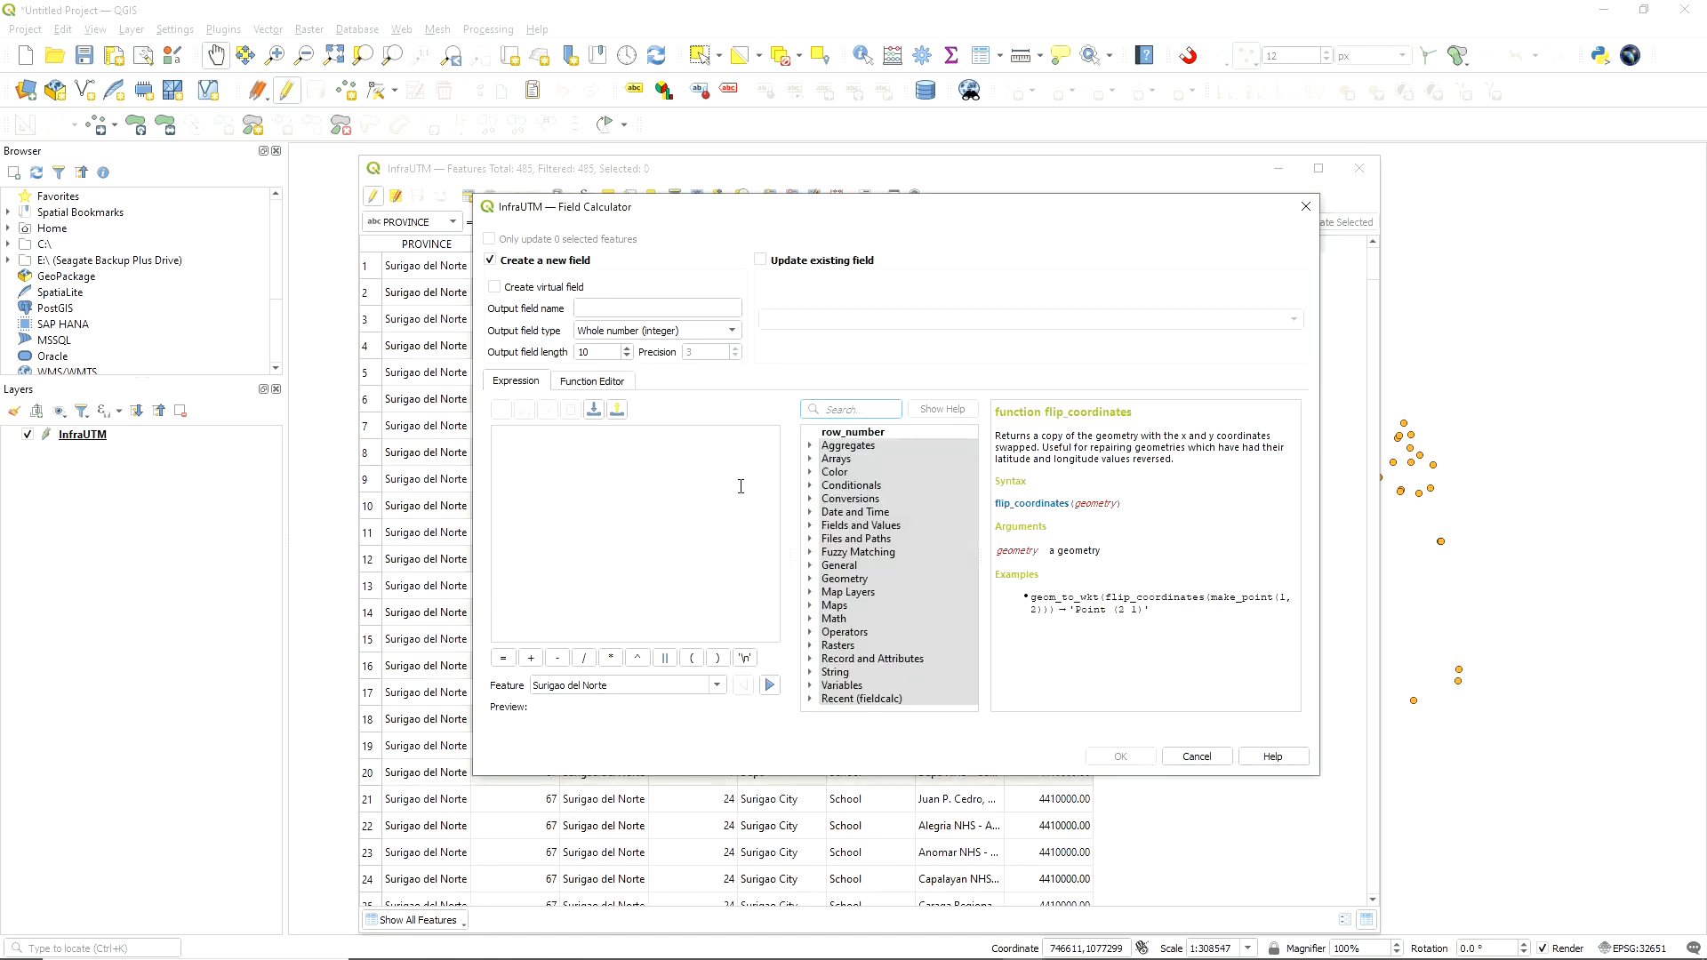
Search the functions for "x" and read the description of $x in the Geometry group
{"action": "type", "text": "x"}
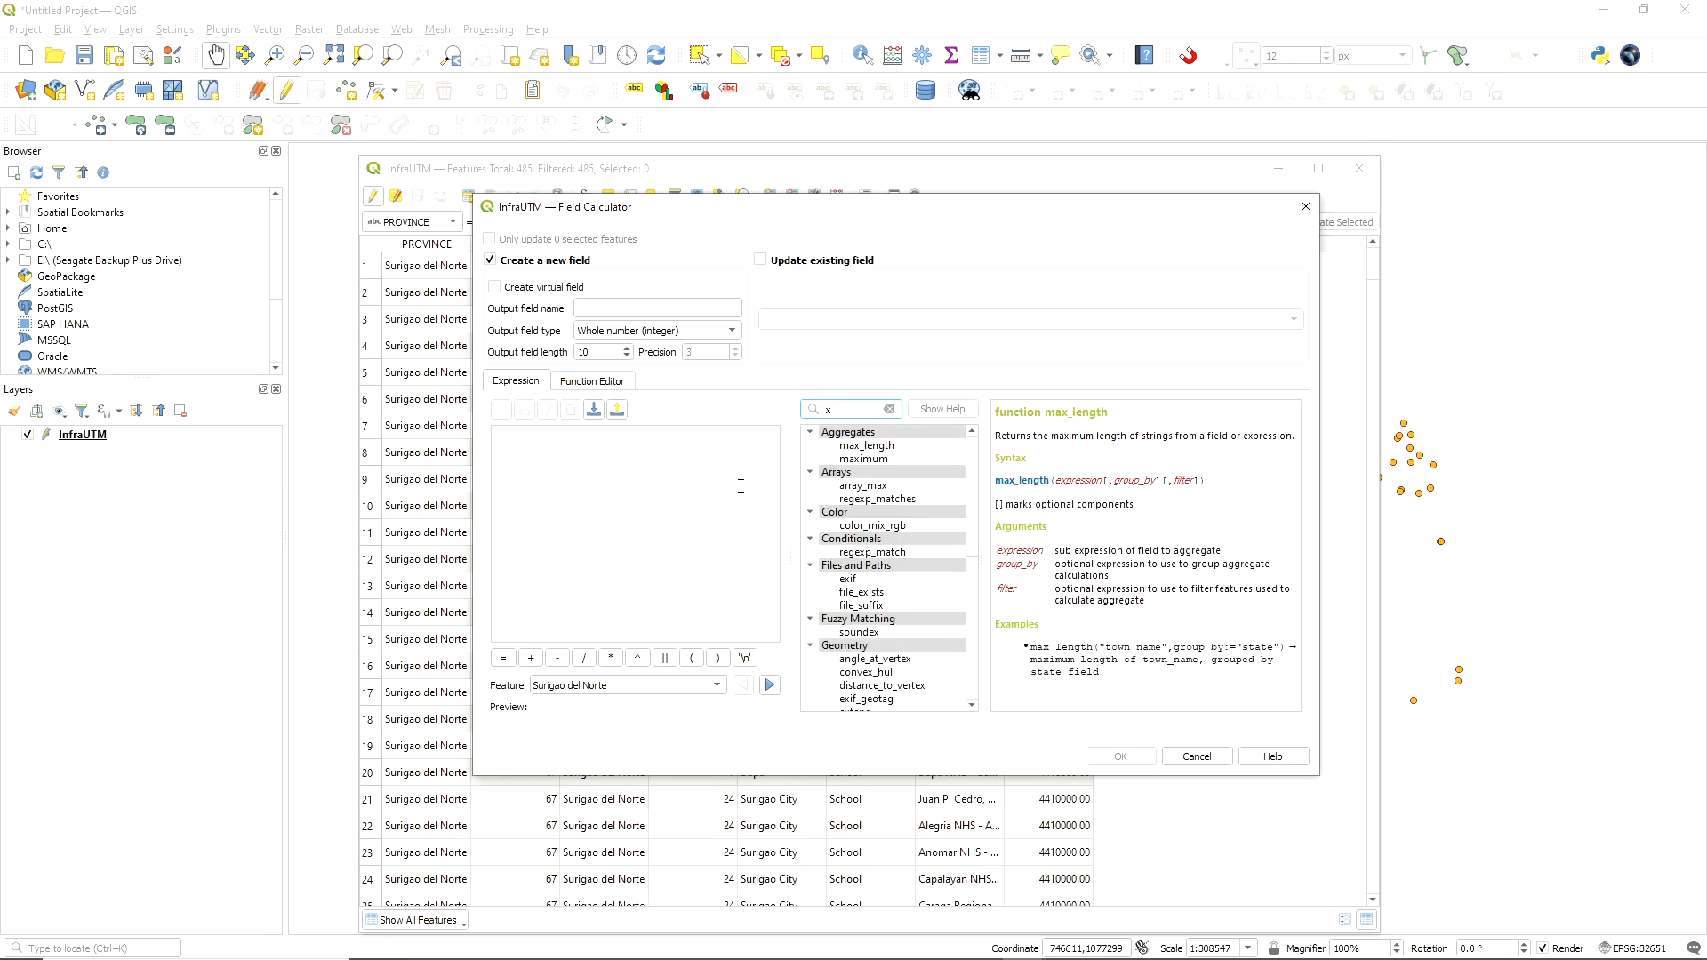
{"action": "scroll", "coordinate": [880, 569], "scroll_direction": "down", "scroll_amount": 5}
{"action": "scroll", "coordinate": [882, 578], "scroll_direction": "up", "scroll_amount": 4}
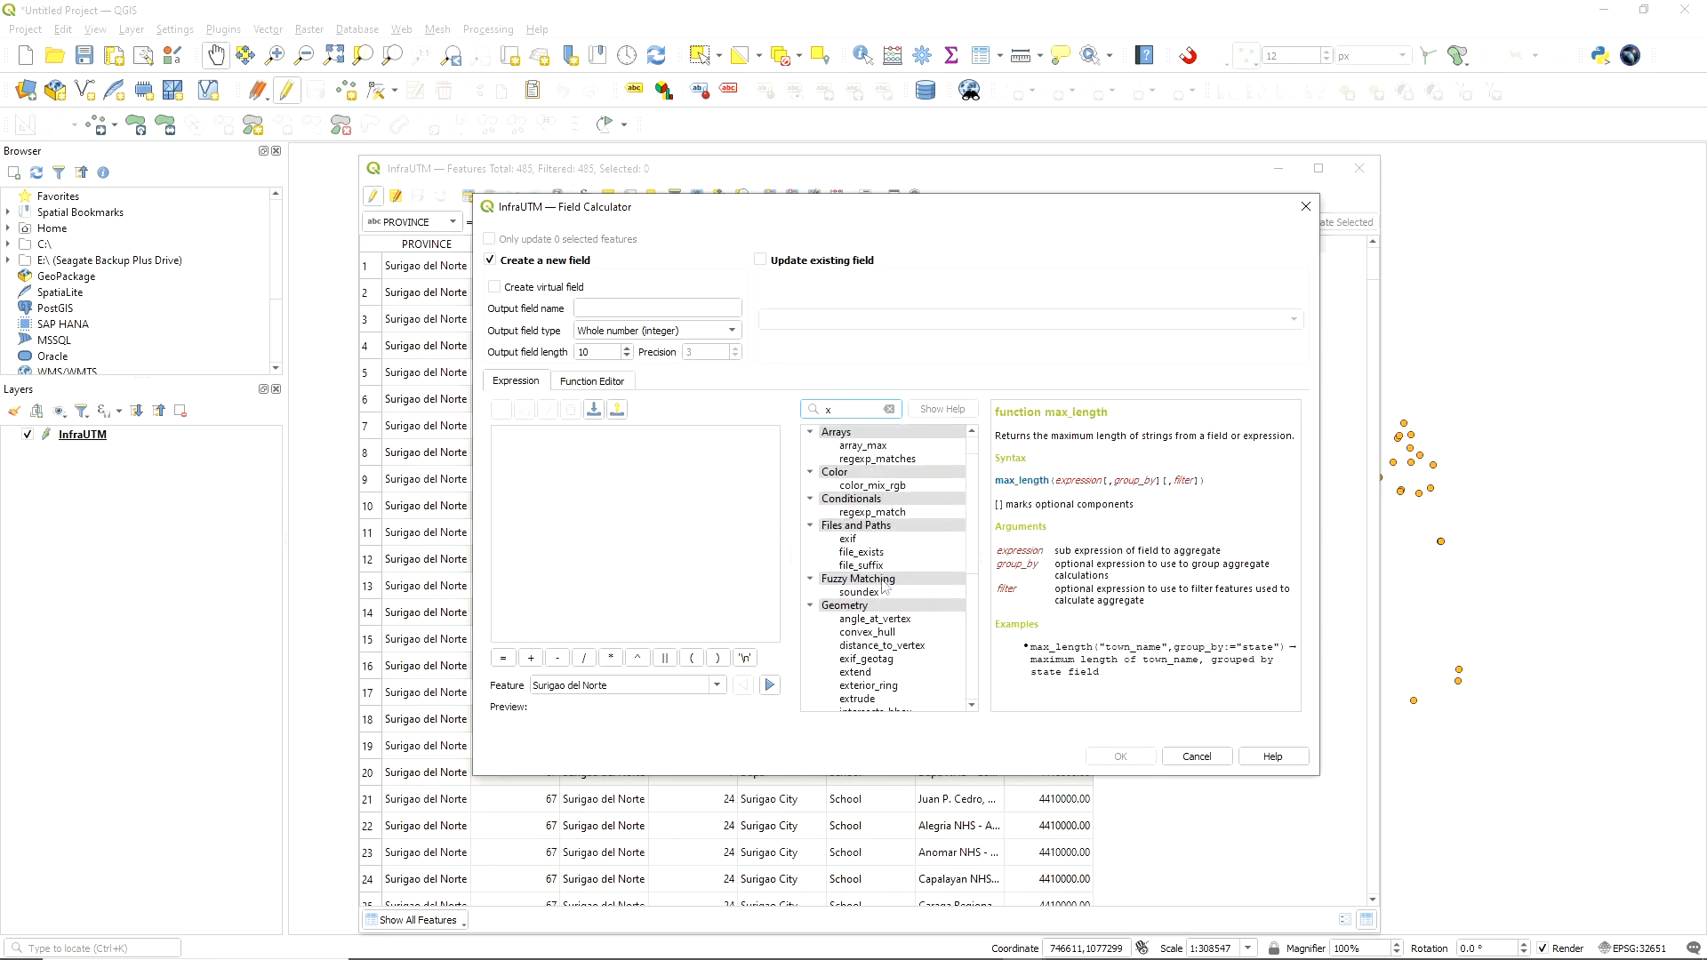
{"action": "scroll", "coordinate": [886, 587], "scroll_direction": "down", "scroll_amount": 2}
{"action": "scroll", "coordinate": [885, 587], "scroll_direction": "down", "scroll_amount": 2}
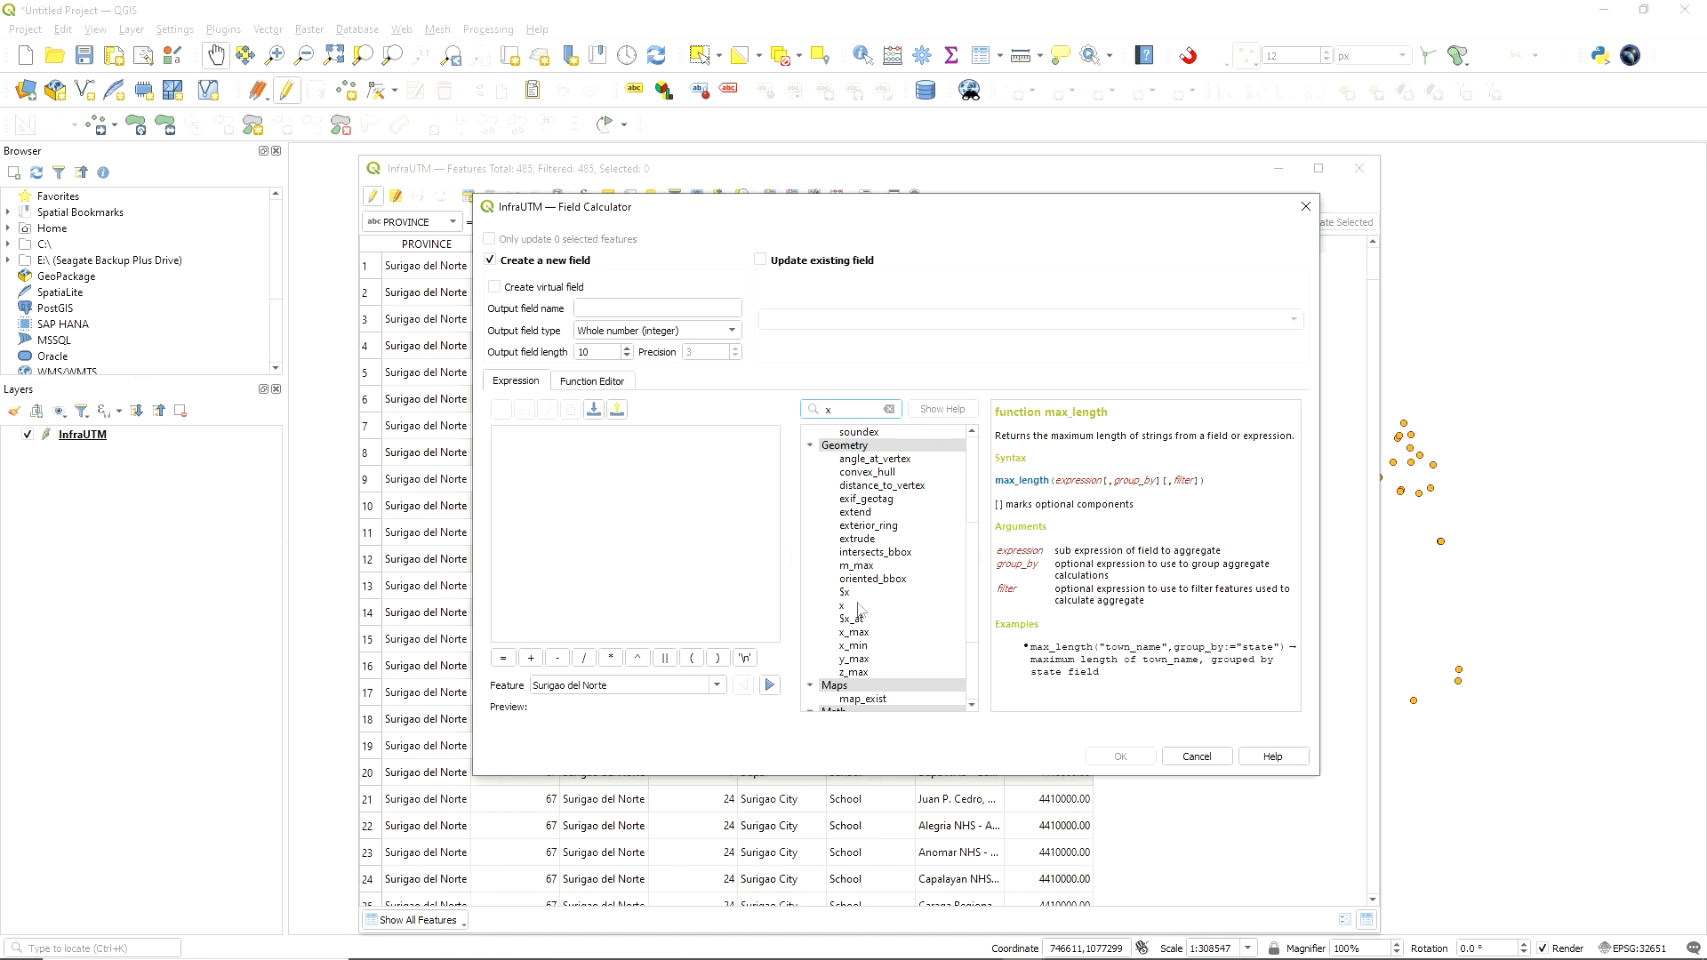
{"action": "left_click", "coordinate": [866, 593]}
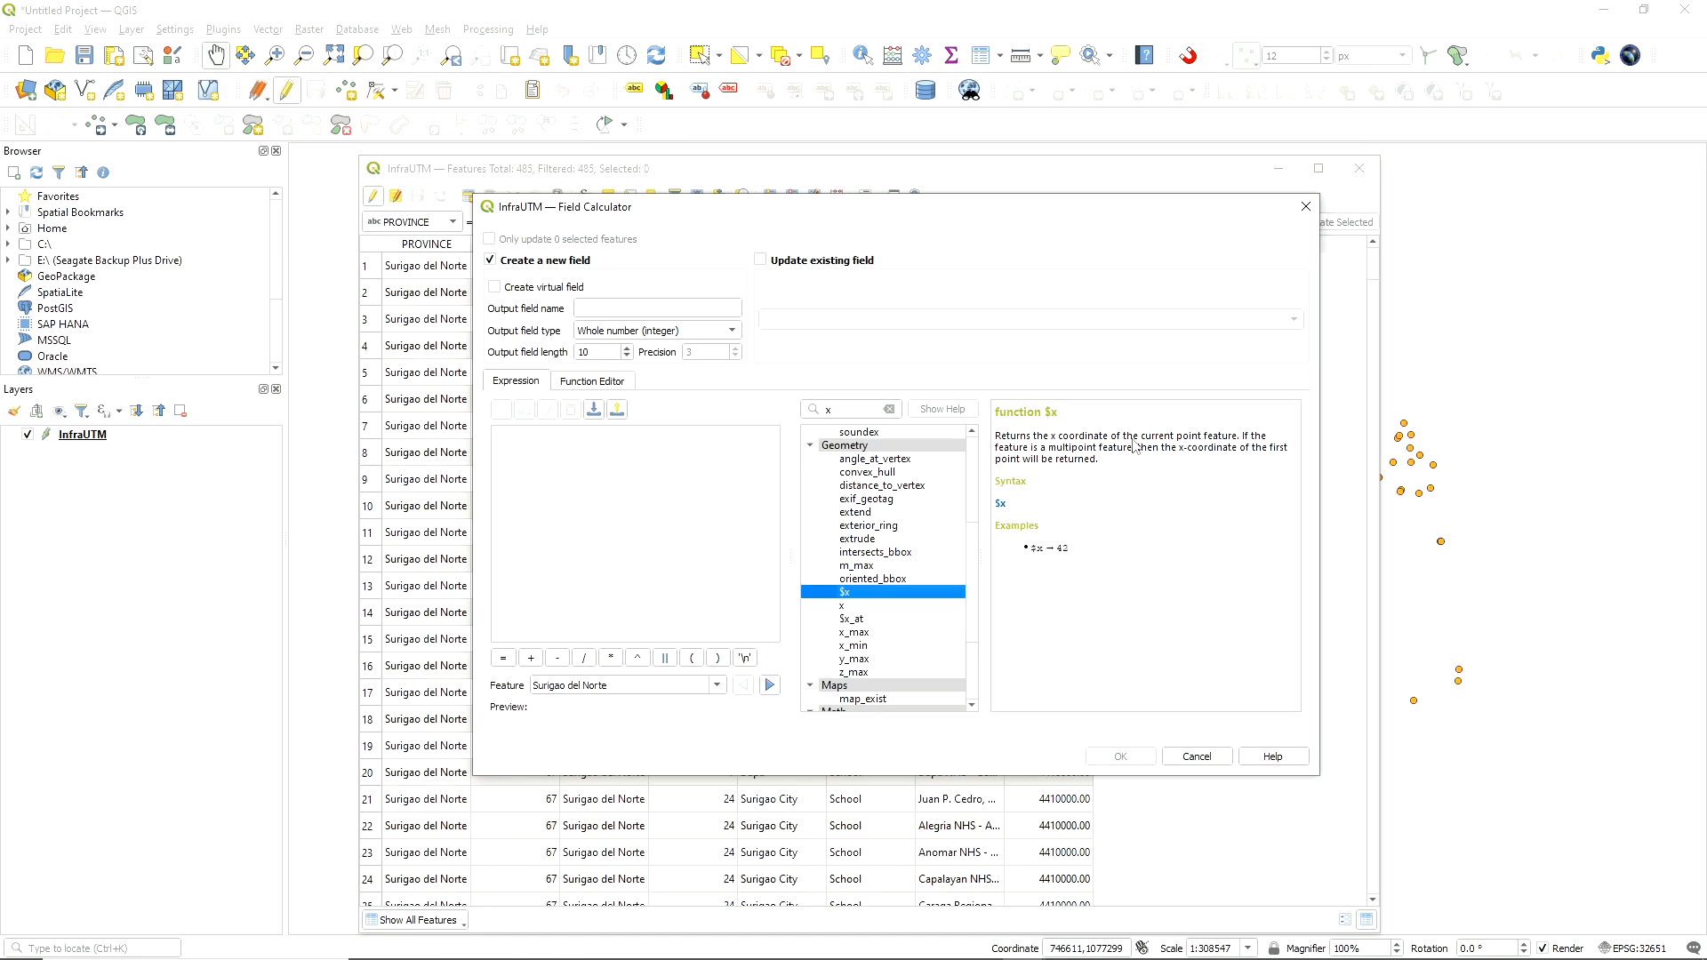
Try to increase the output field length while the field type is a whole number
{"action": "left_click", "coordinate": [628, 348]}
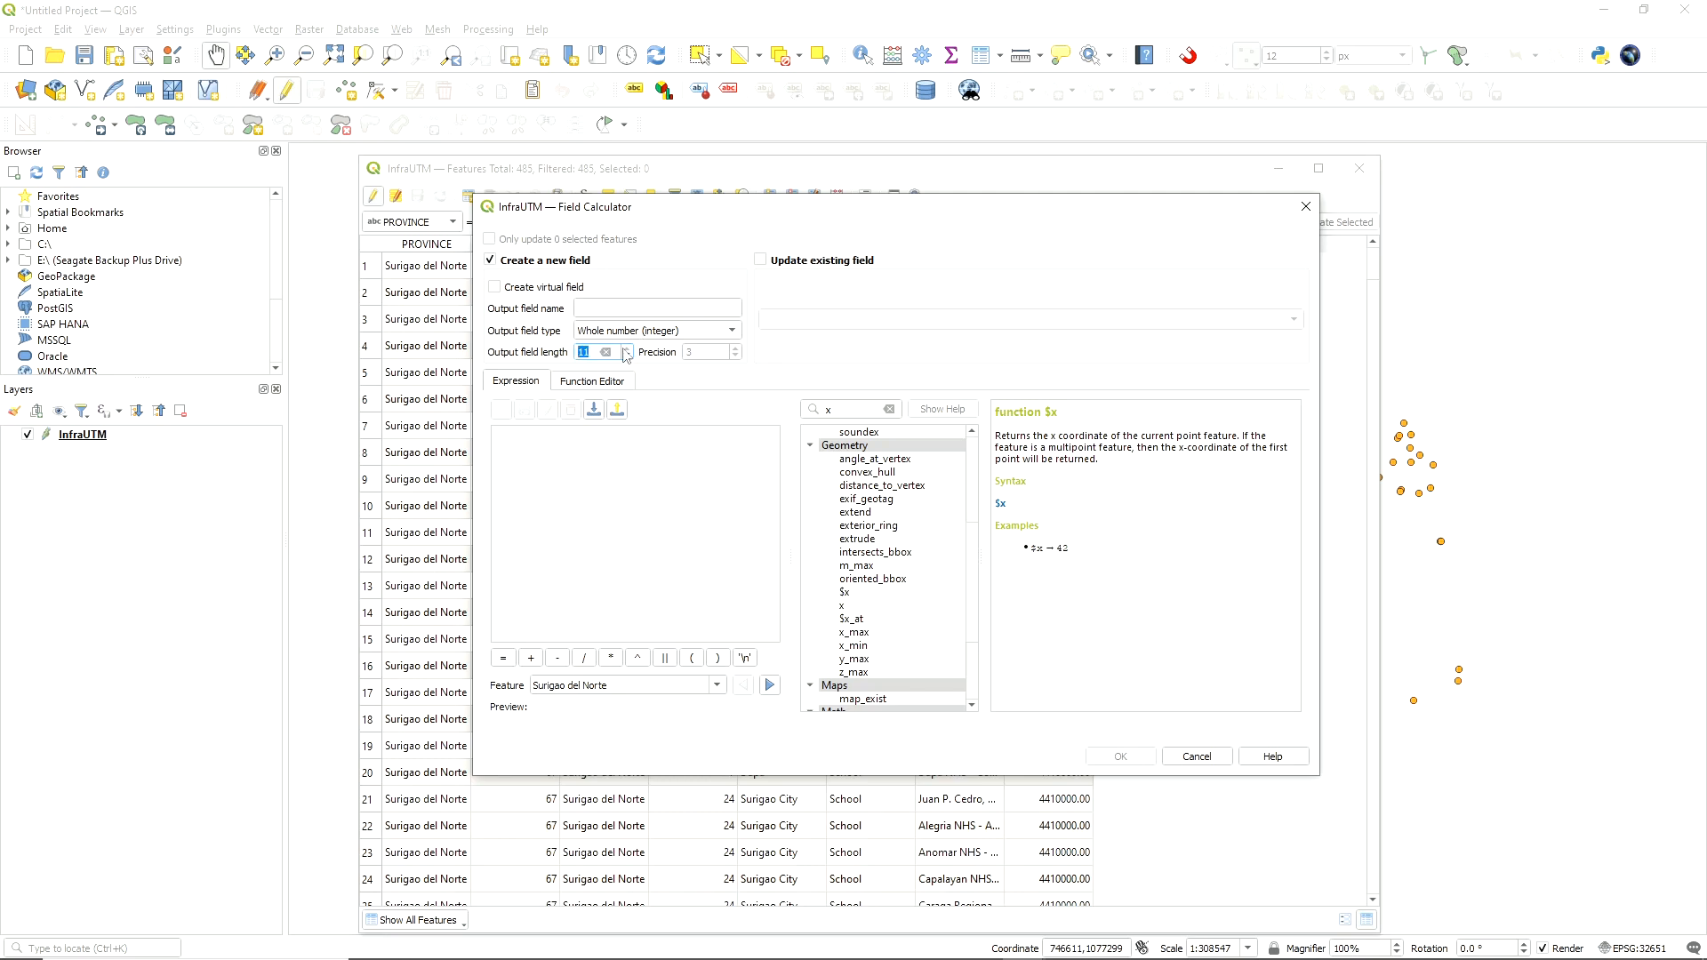
{"action": "type", "text": "25"}
{"action": "left_click", "coordinate": [629, 310]}
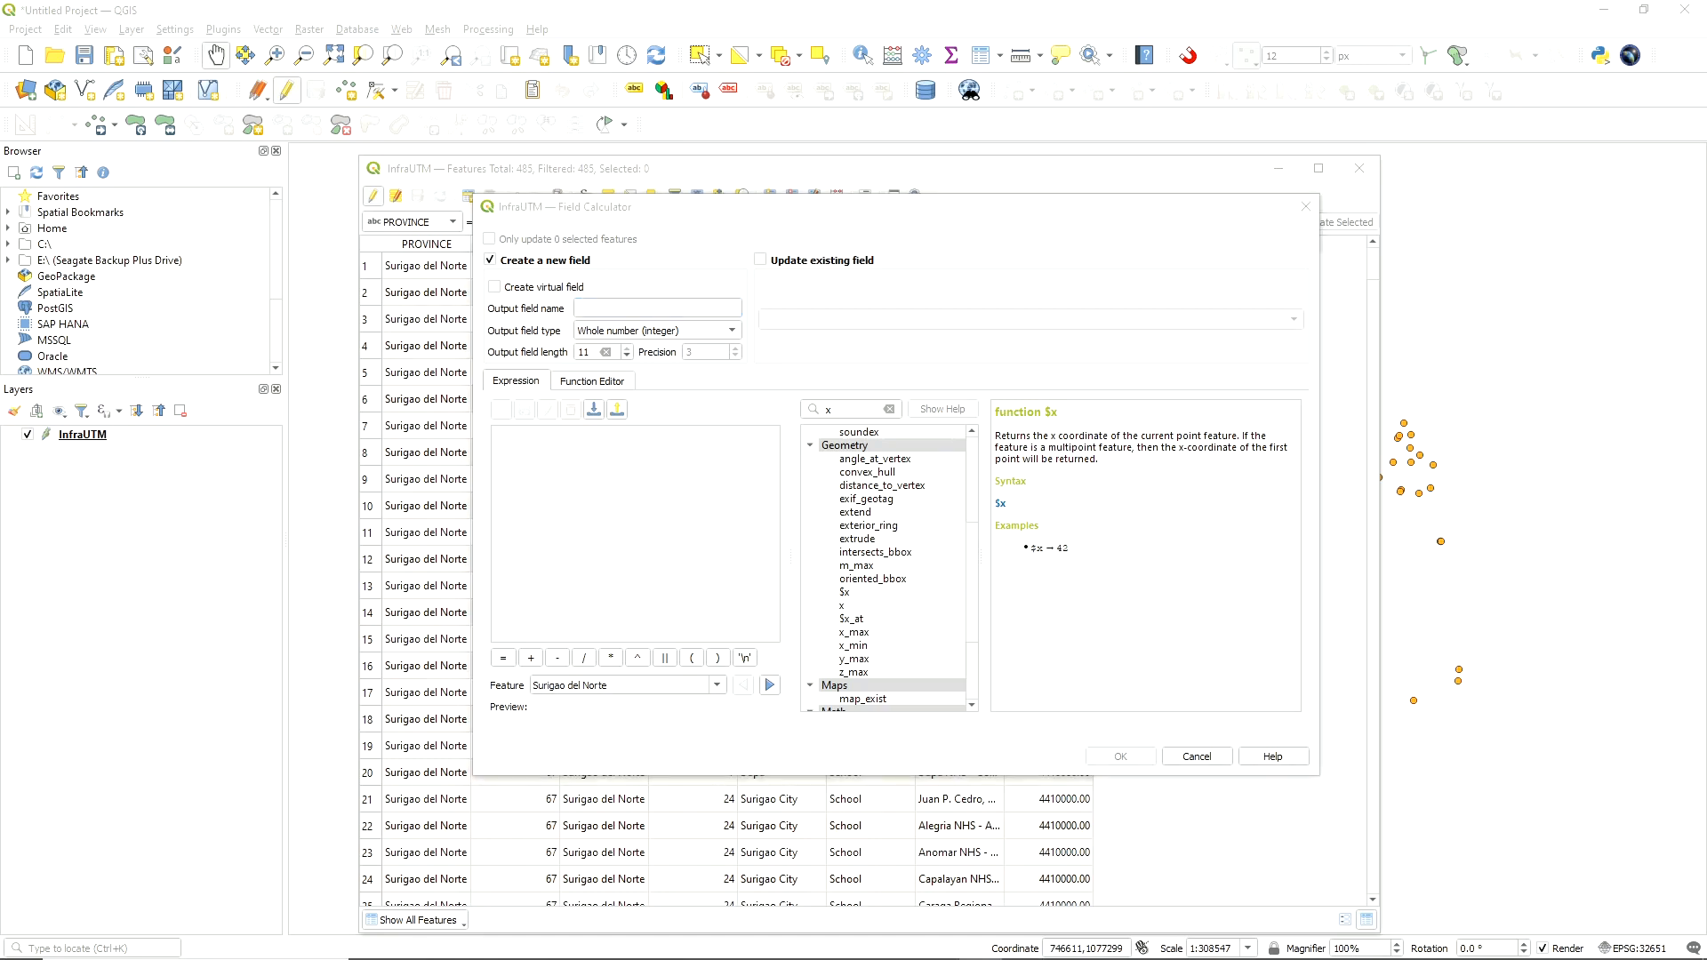
Insert $x as the expression and name the output field Easting
{"action": "double_click", "coordinate": [875, 592]}
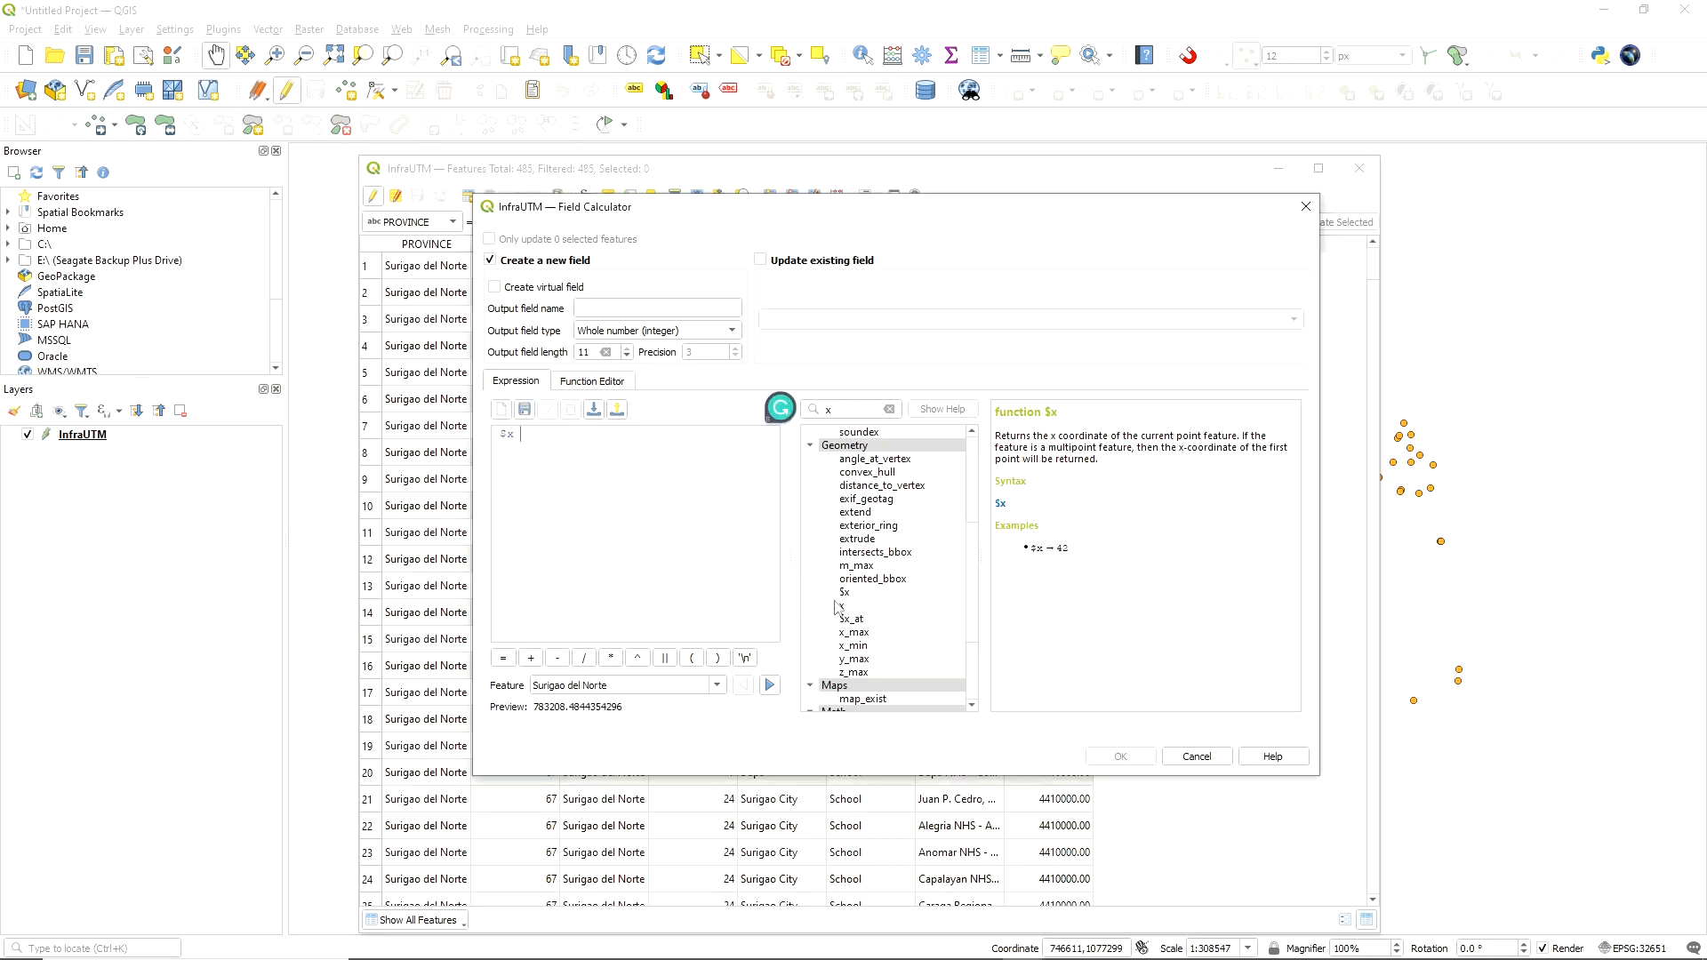
{"action": "left_click", "coordinate": [590, 308]}
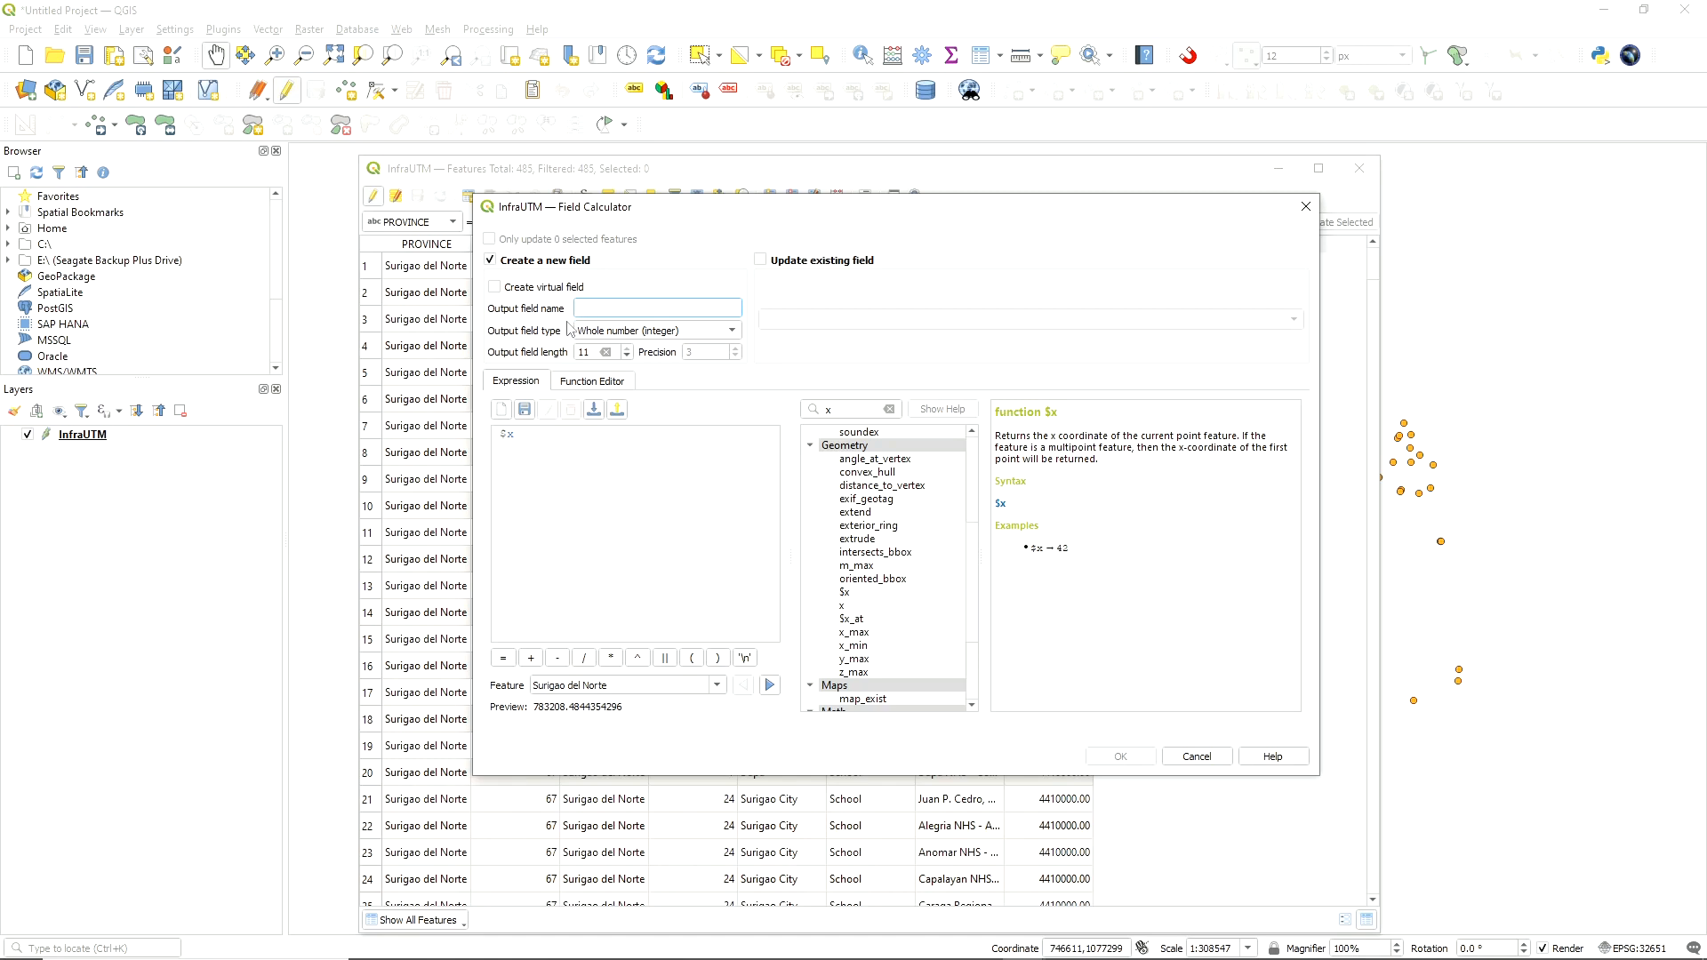
{"action": "type", "text": "Easting"}
Try a longer field length and set the output type to Whole number (integer 64 bit)
{"action": "double_click", "coordinate": [586, 349]}
{"action": "type", "text": "25"}
{"action": "left_click", "coordinate": [531, 504]}
{"action": "left_click", "coordinate": [660, 332]}
{"action": "left_click", "coordinate": [660, 348]}
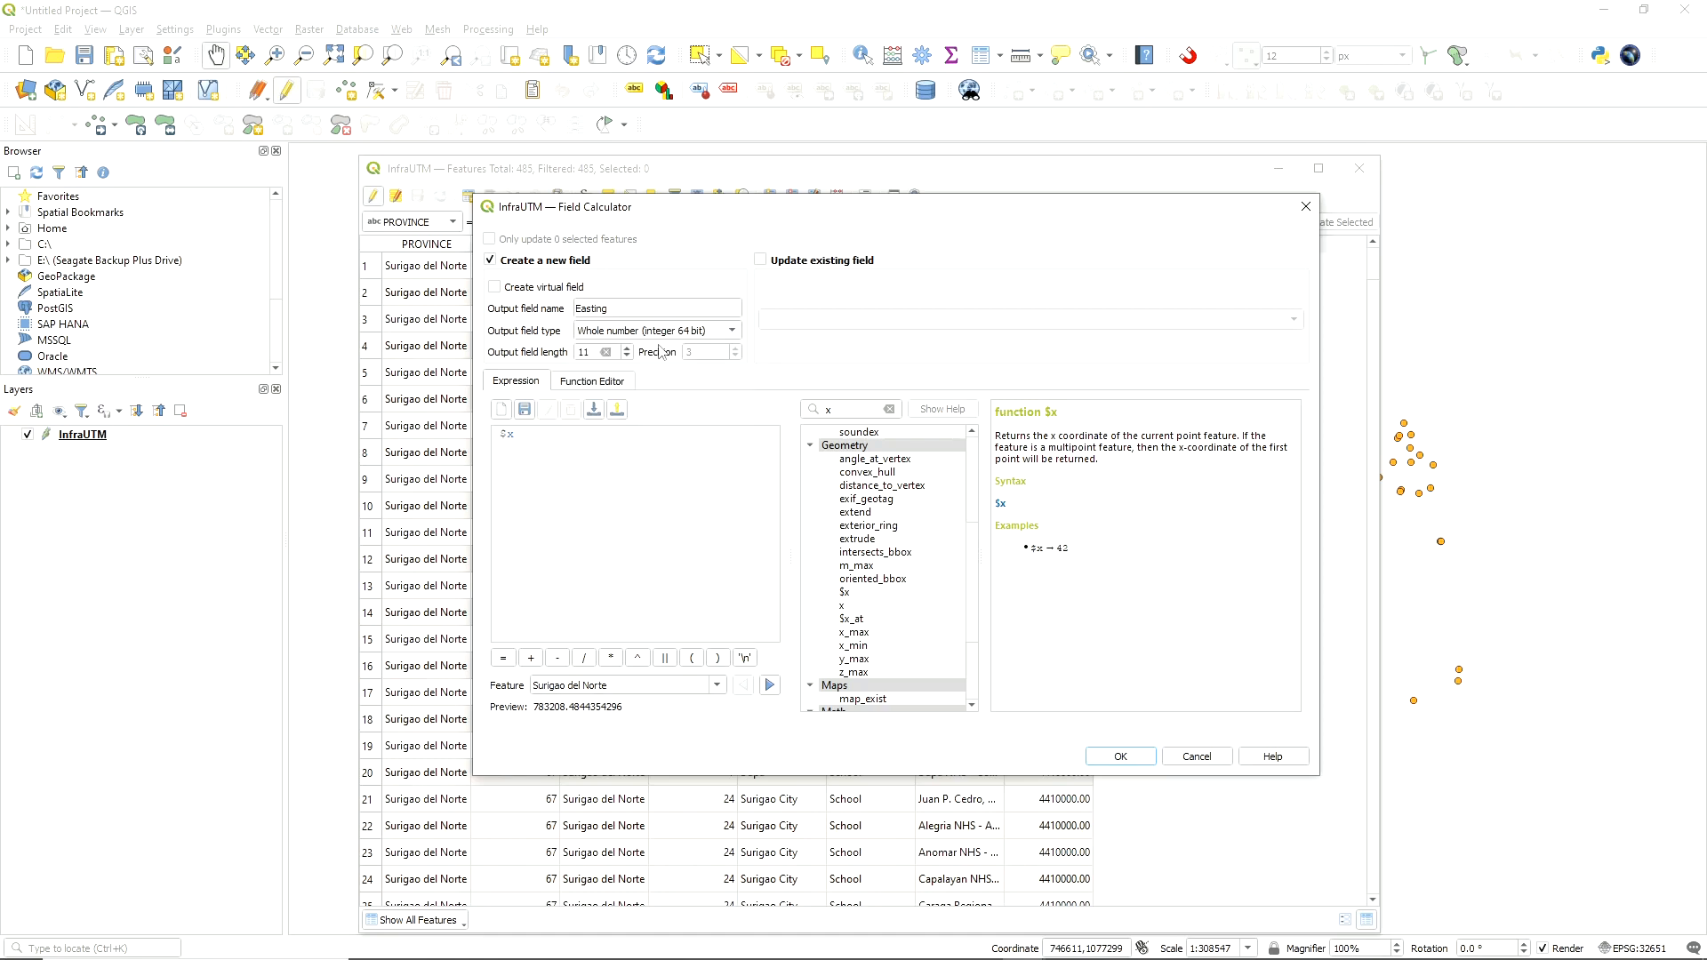
Set the Easting field to Decimal number (real) with length 20 and precision 10, and create it
{"action": "left_click", "coordinate": [693, 330]}
{"action": "left_click", "coordinate": [684, 351]}
{"action": "left_click_drag", "start_coordinate": [719, 352], "coordinate": [570, 352]}
{"action": "type", "text": "25"}
{"action": "type", "text": "10"}
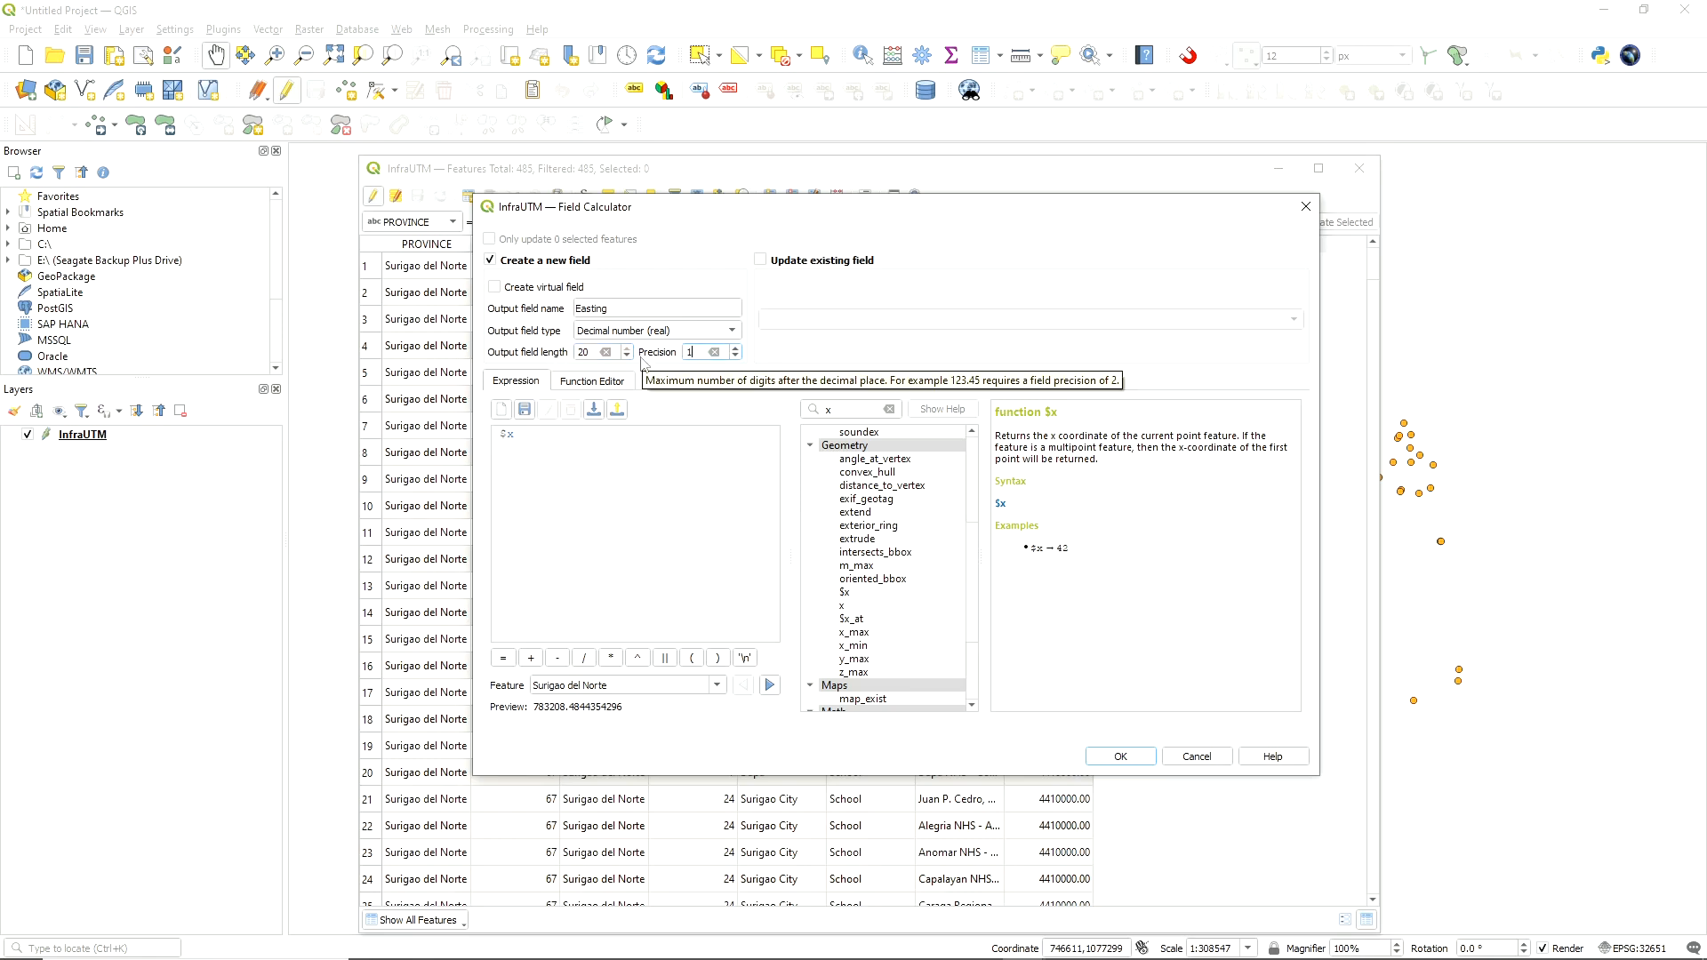
{"action": "left_click", "coordinate": [1120, 756]}
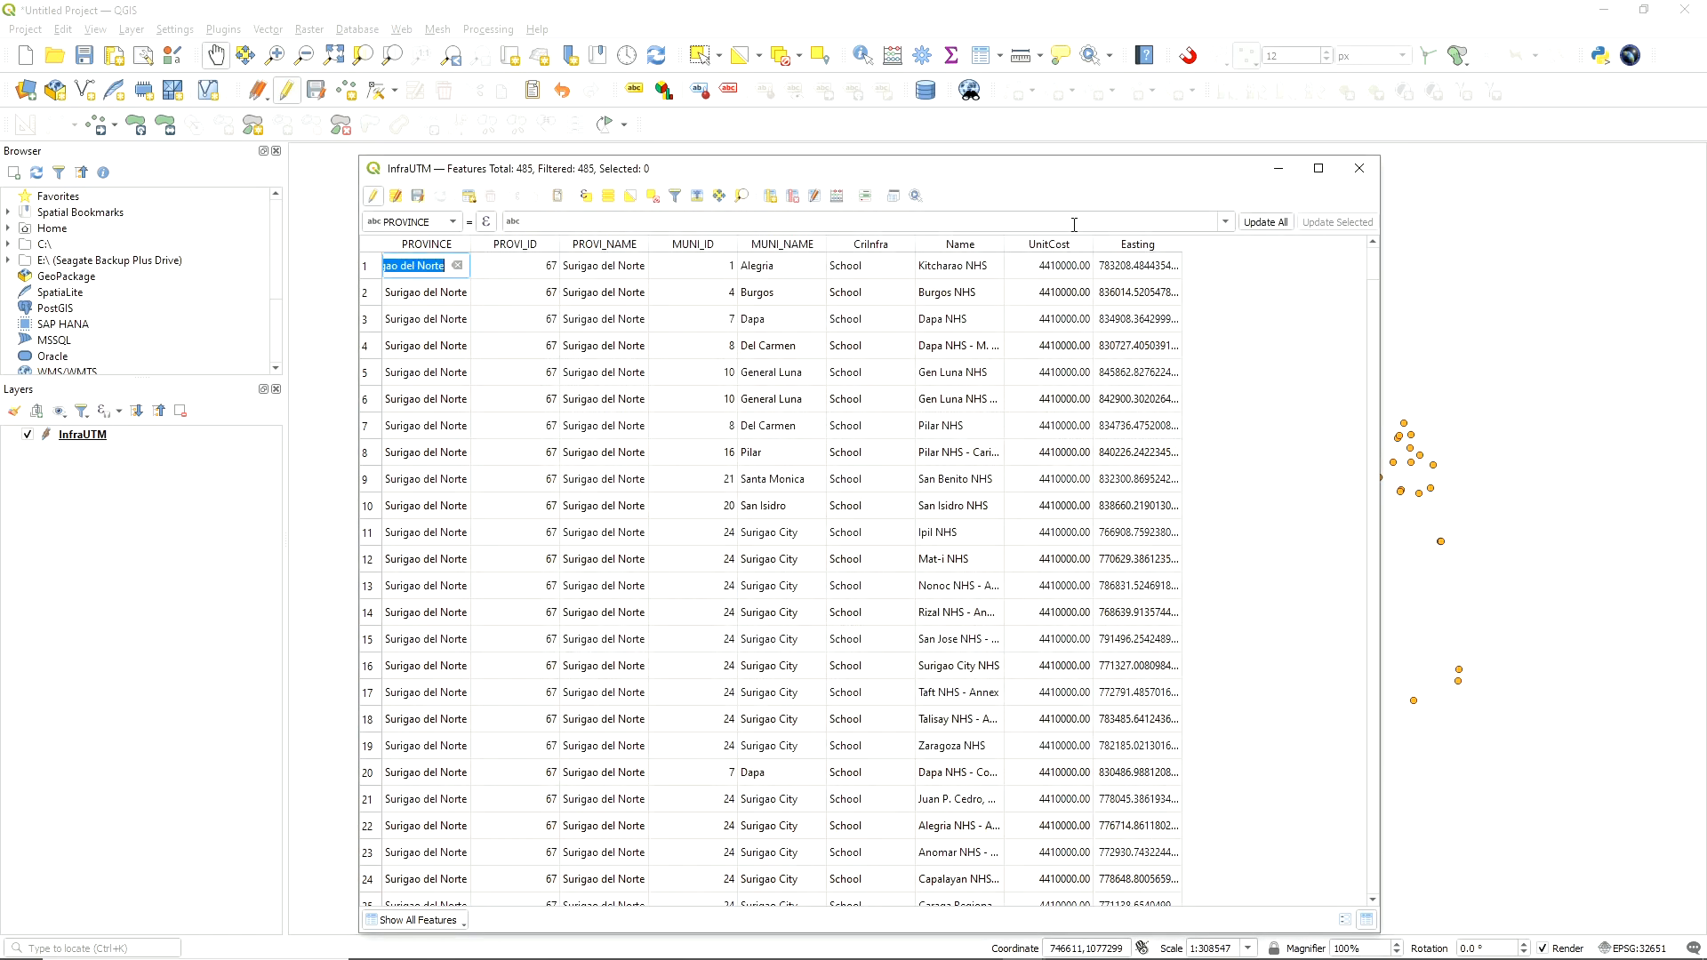
Define another new field named Northing as Decimal number (real) with length 20 and precision 10
{"action": "left_click", "coordinate": [837, 196]}
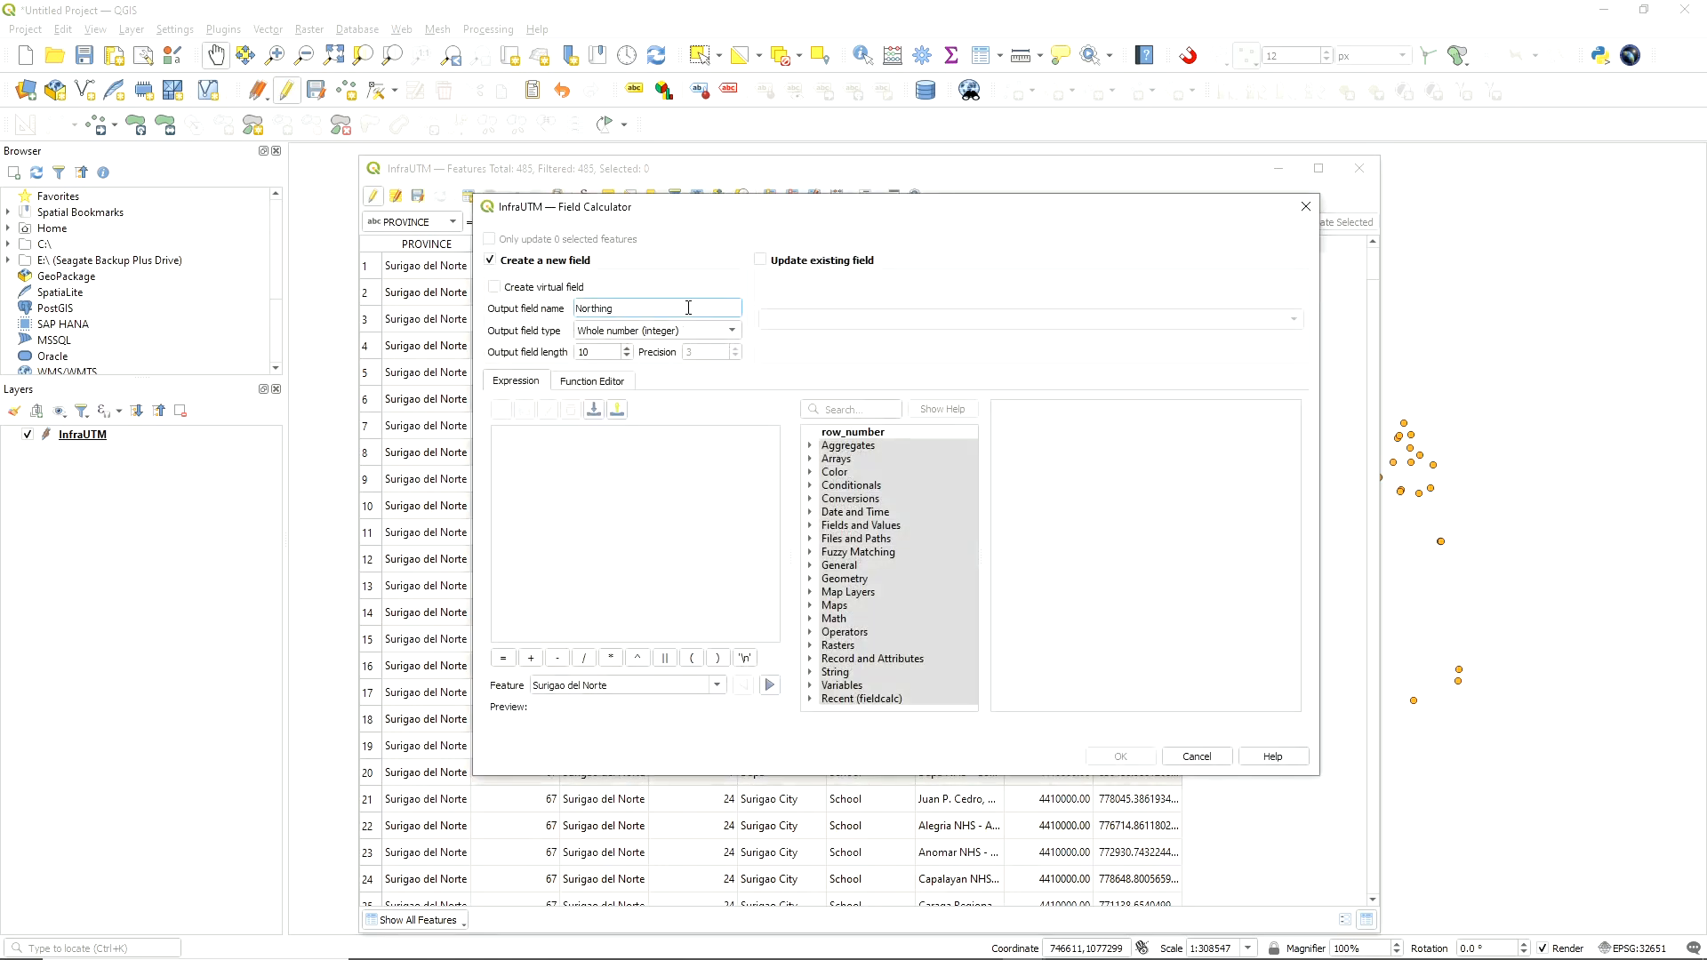
{"action": "left_click", "coordinate": [662, 334]}
{"action": "left_click", "coordinate": [662, 368]}
{"action": "left_click_drag", "start_coordinate": [592, 352], "coordinate": [494, 352]}
{"action": "type", "text": "20"}
{"action": "key", "text": "Tab"}
{"action": "type", "text": "1"}
Create the Northing field from the $y geometry function and fit its table column to the contents
{"action": "left_click", "coordinate": [836, 416]}
{"action": "type", "text": "y"}
{"action": "scroll", "coordinate": [902, 618], "scroll_direction": "down", "scroll_amount": 8}
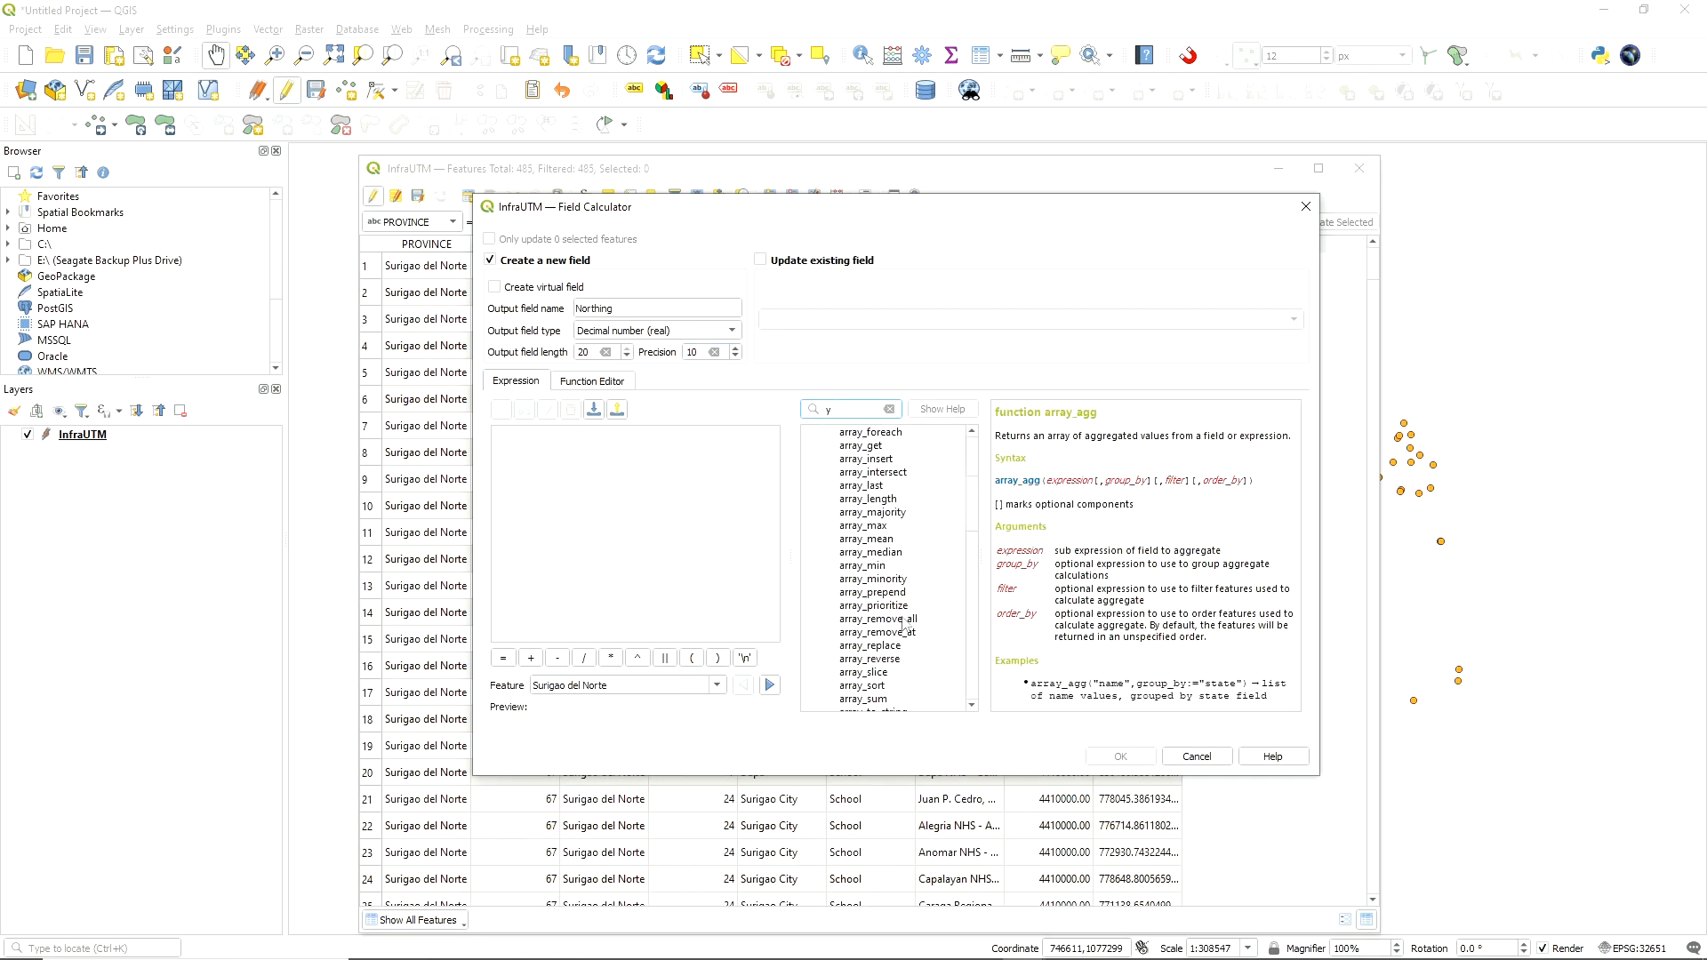
{"action": "scroll", "coordinate": [901, 618], "scroll_direction": "down", "scroll_amount": 15}
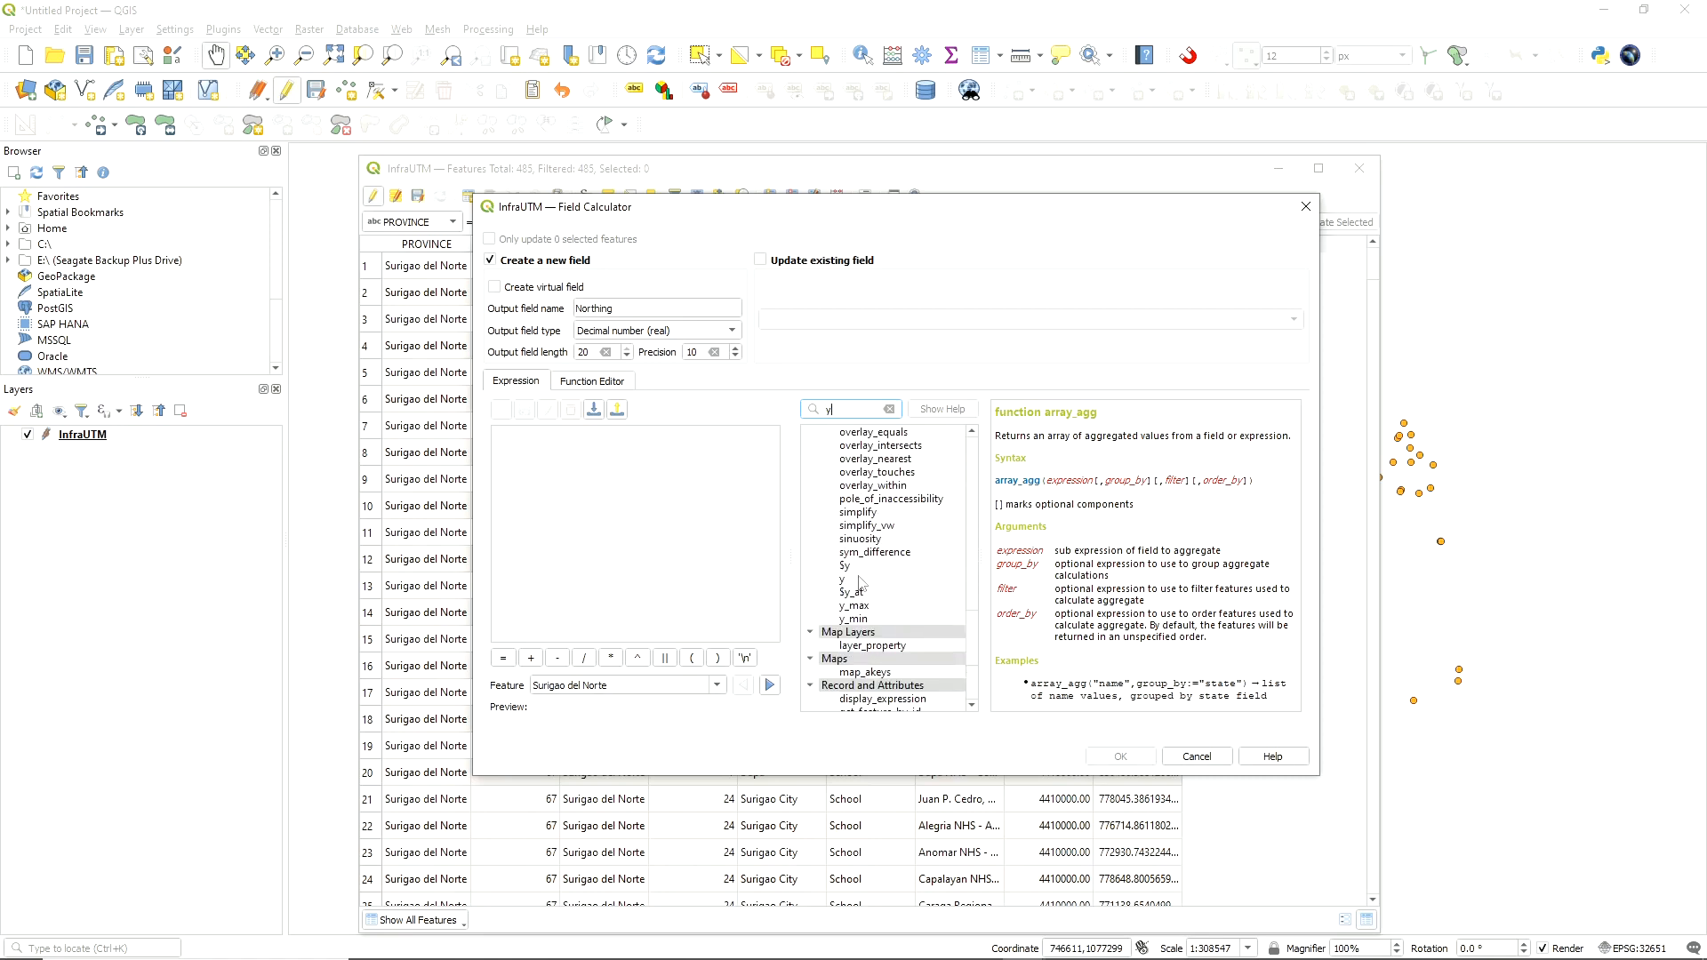
{"action": "double_click", "coordinate": [852, 566]}
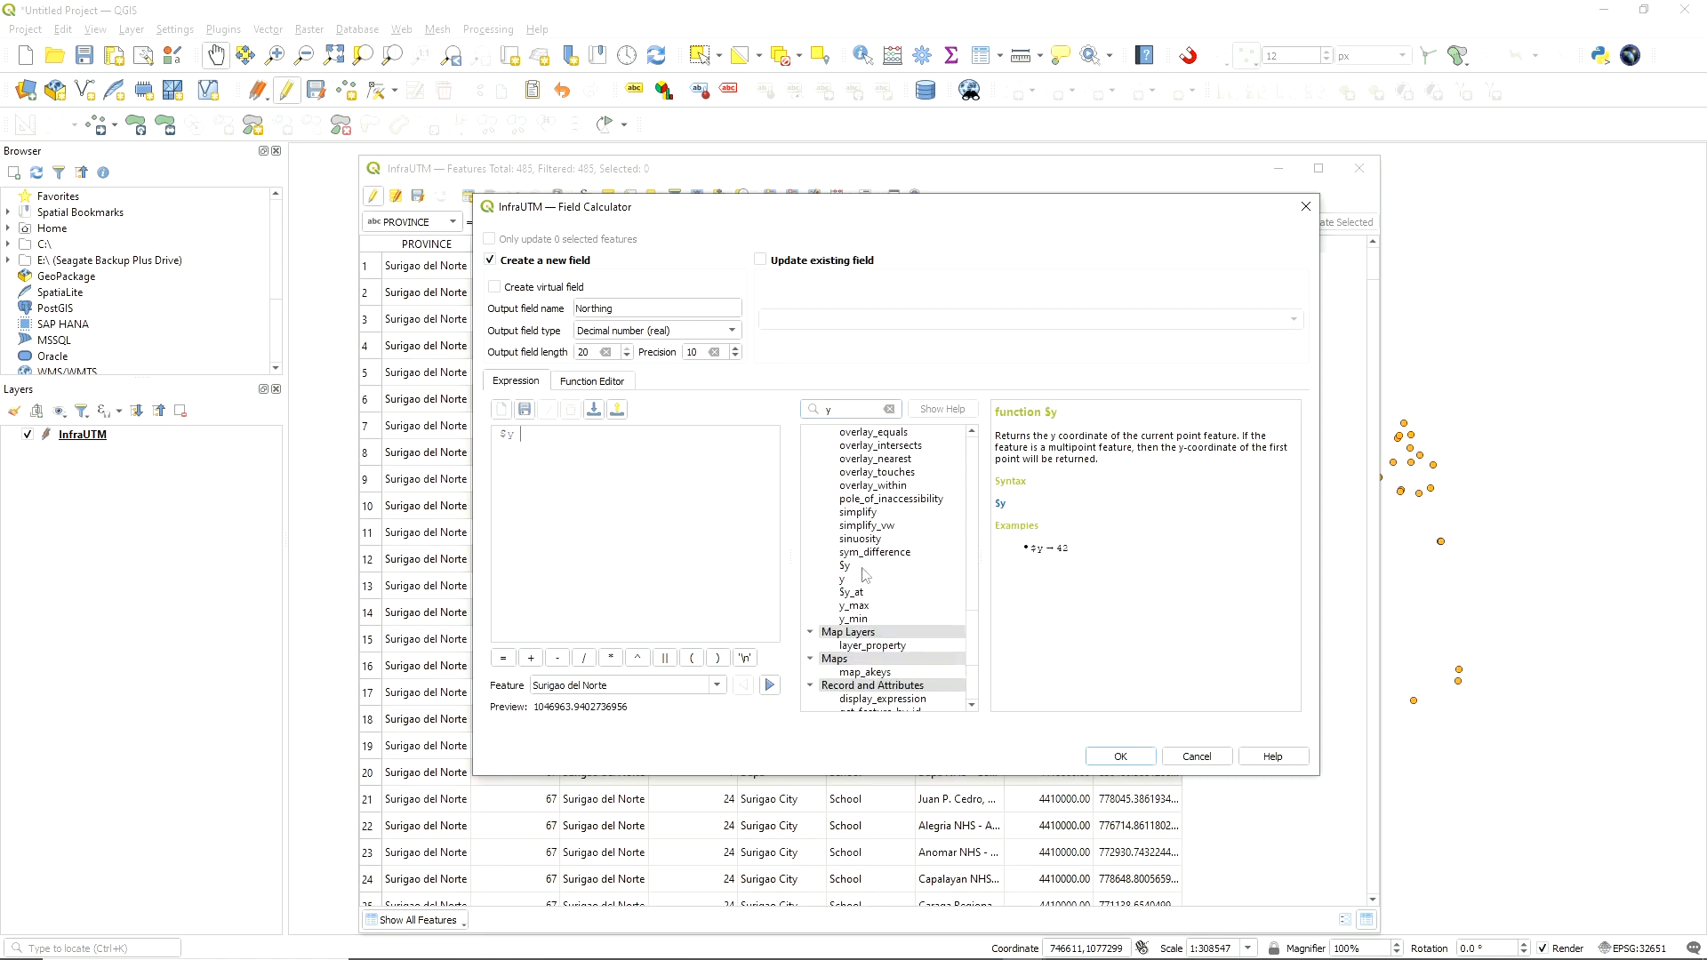
{"action": "left_click", "coordinate": [1120, 757]}
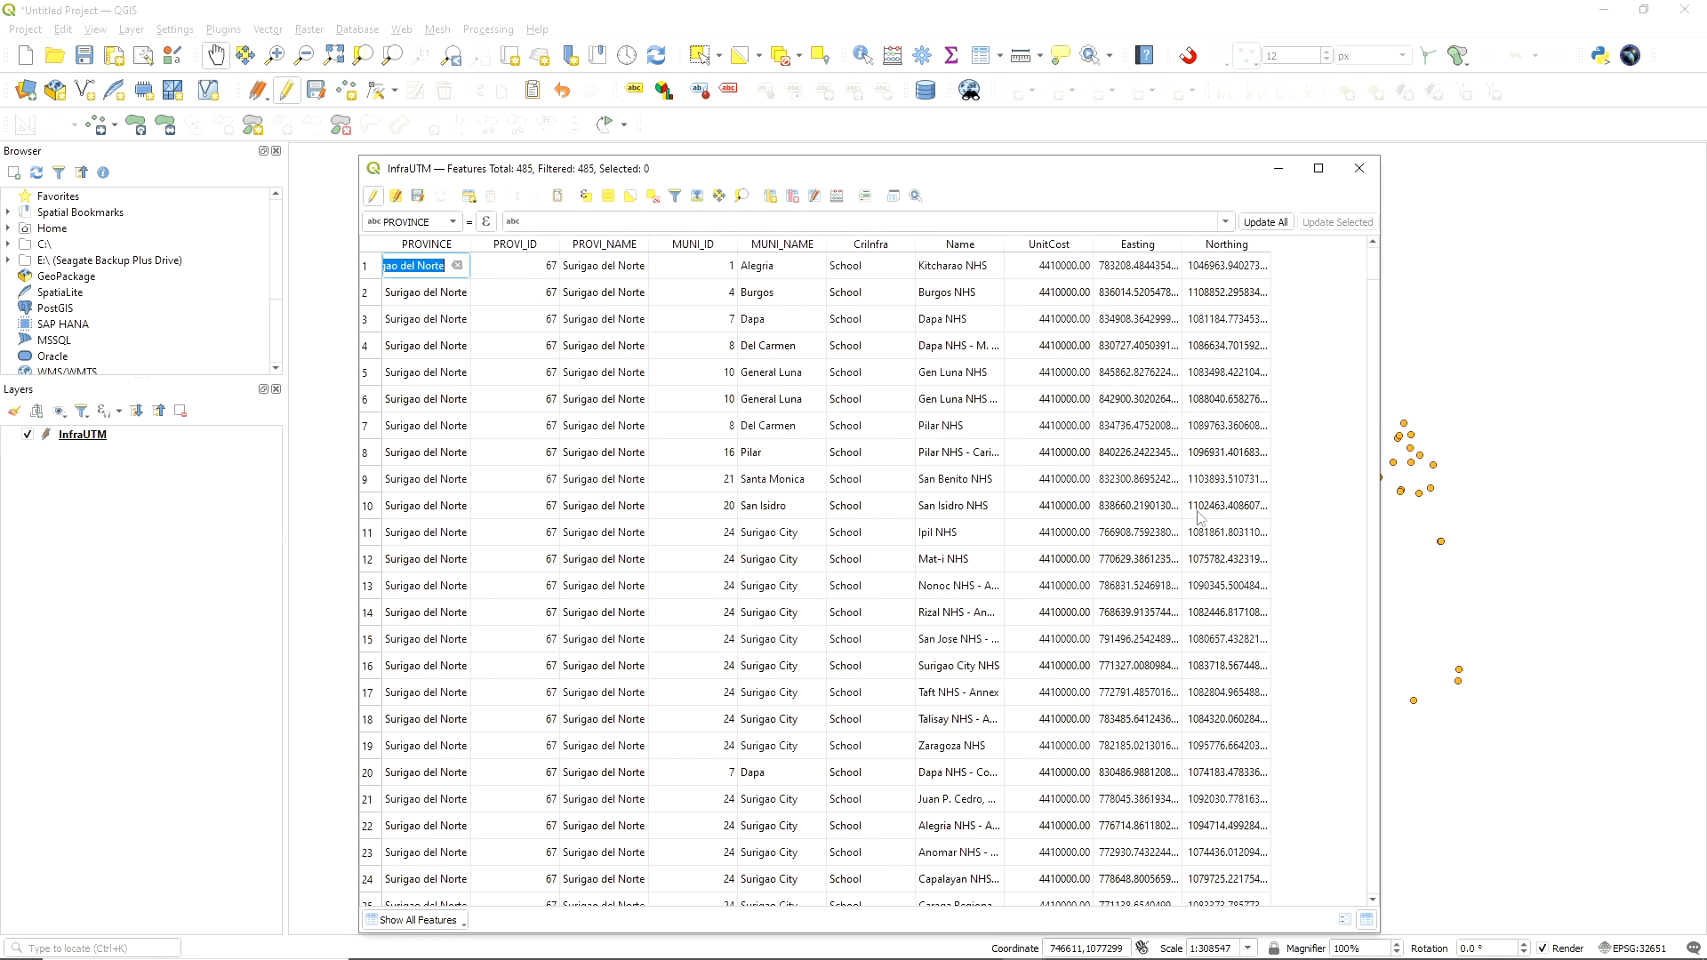
{"action": "double_click", "coordinate": [1270, 247]}
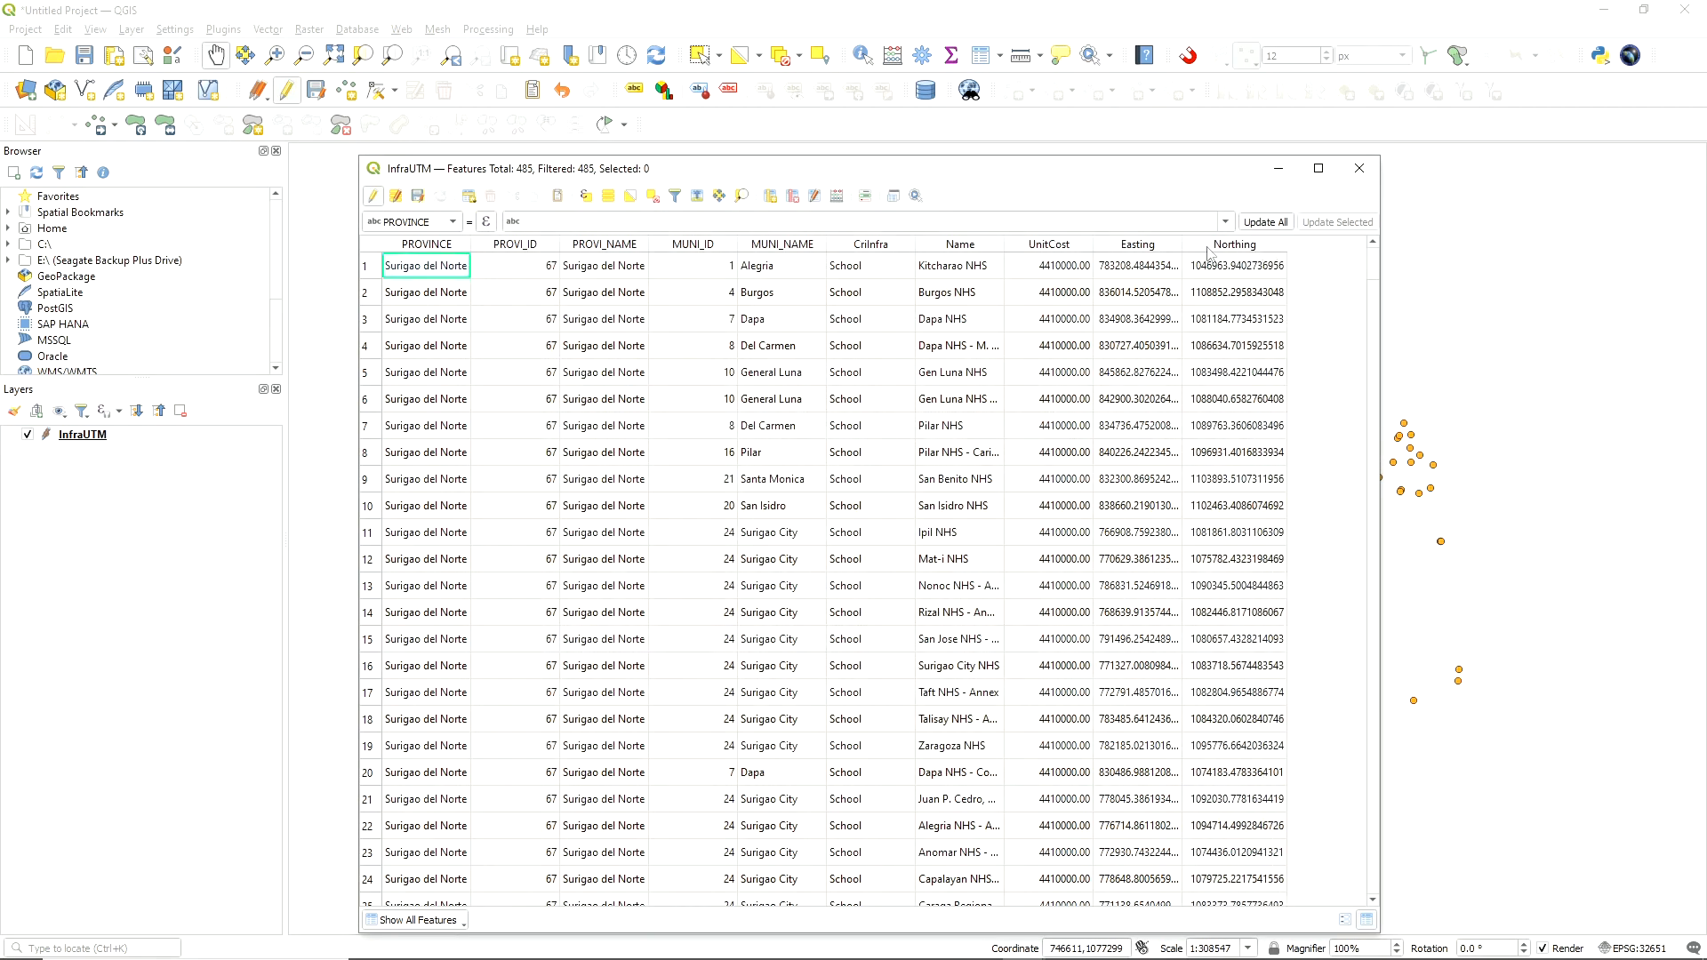
Fit the Easting and Northing columns of the attribute table to their full contents
{"action": "left_click", "coordinate": [1178, 248]}
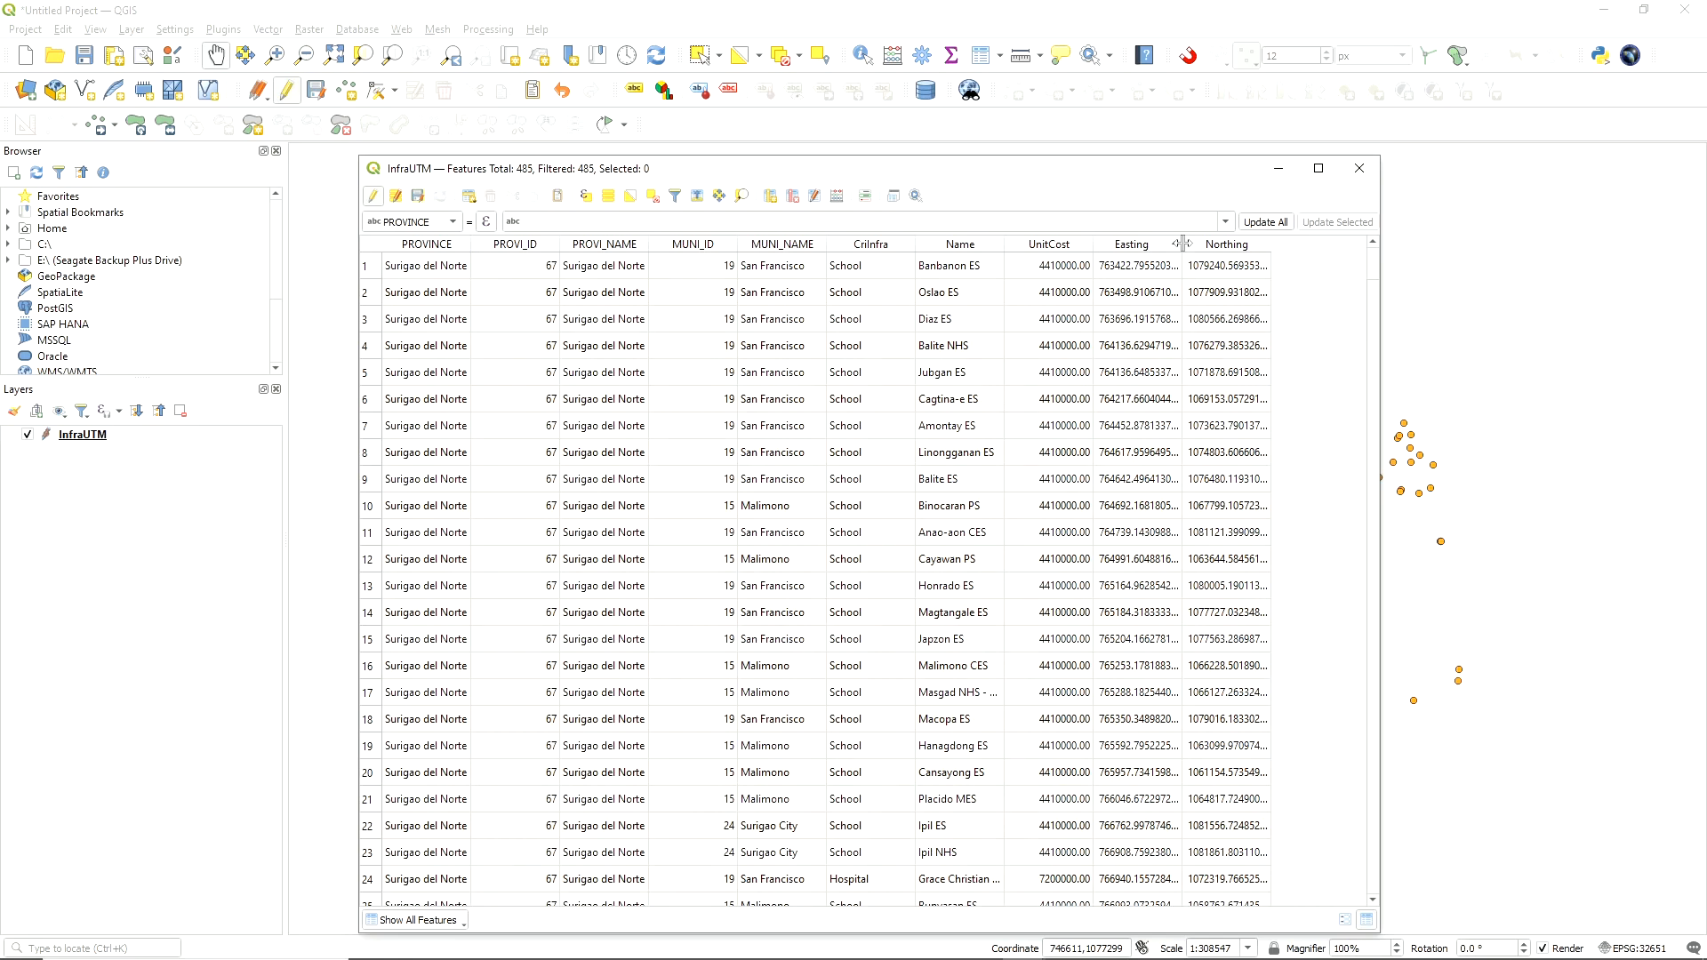
{"action": "double_click", "coordinate": [1184, 247]}
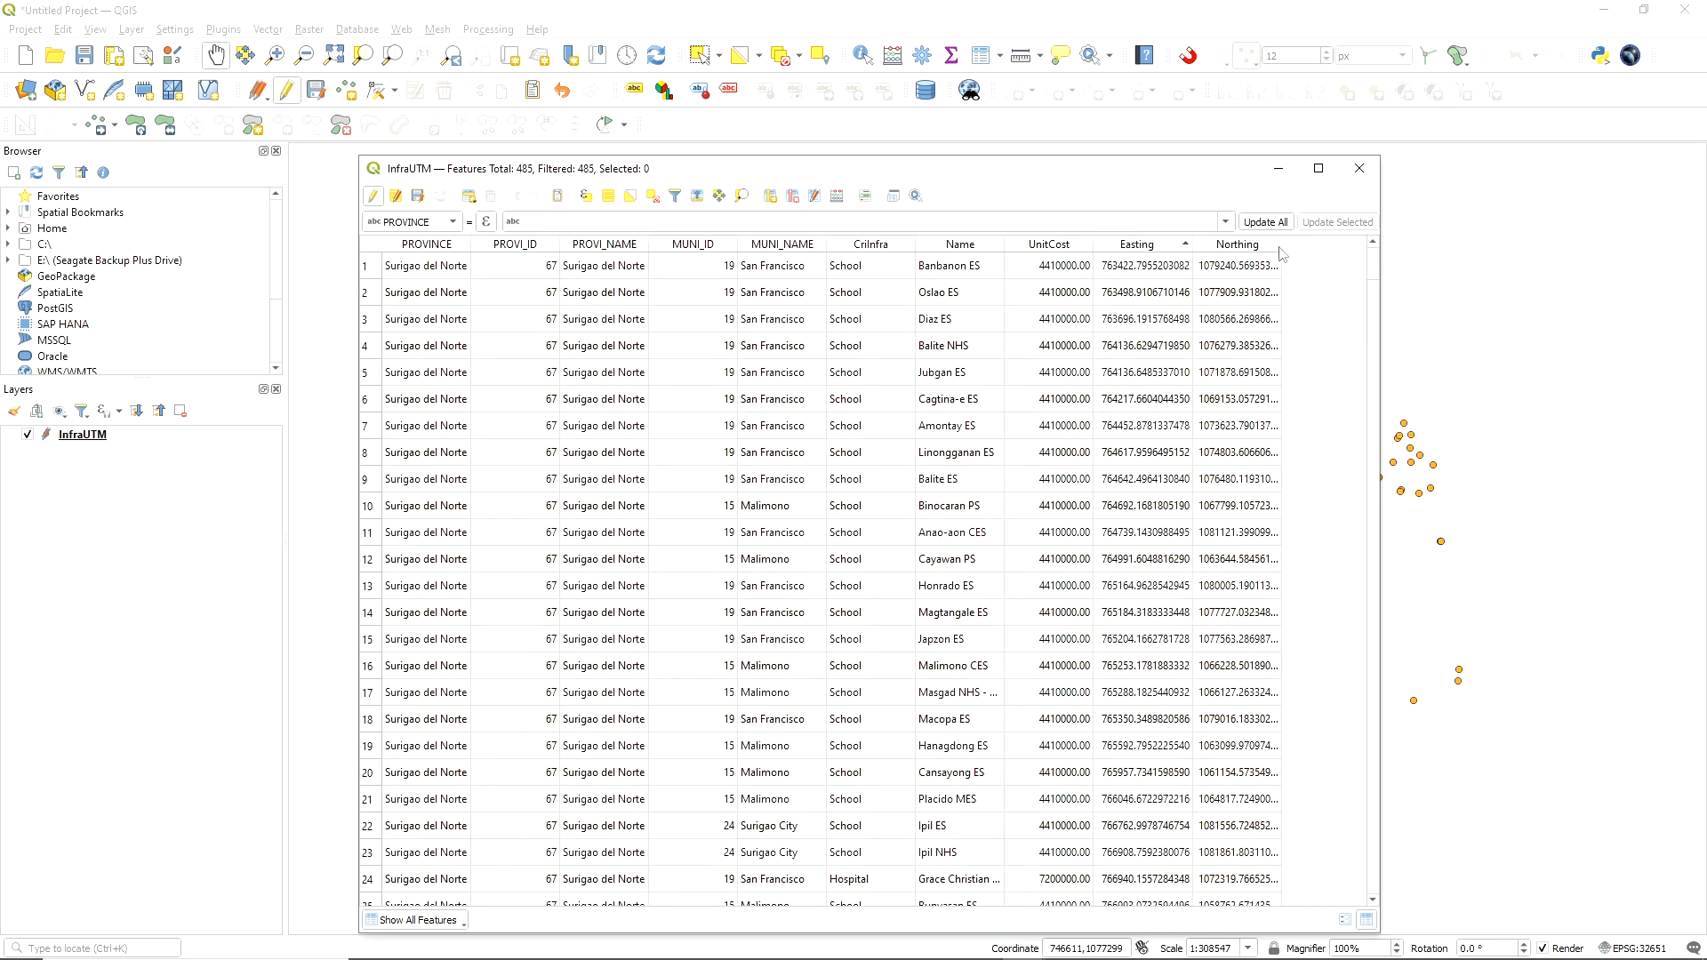
{"action": "left_click", "coordinate": [1279, 248]}
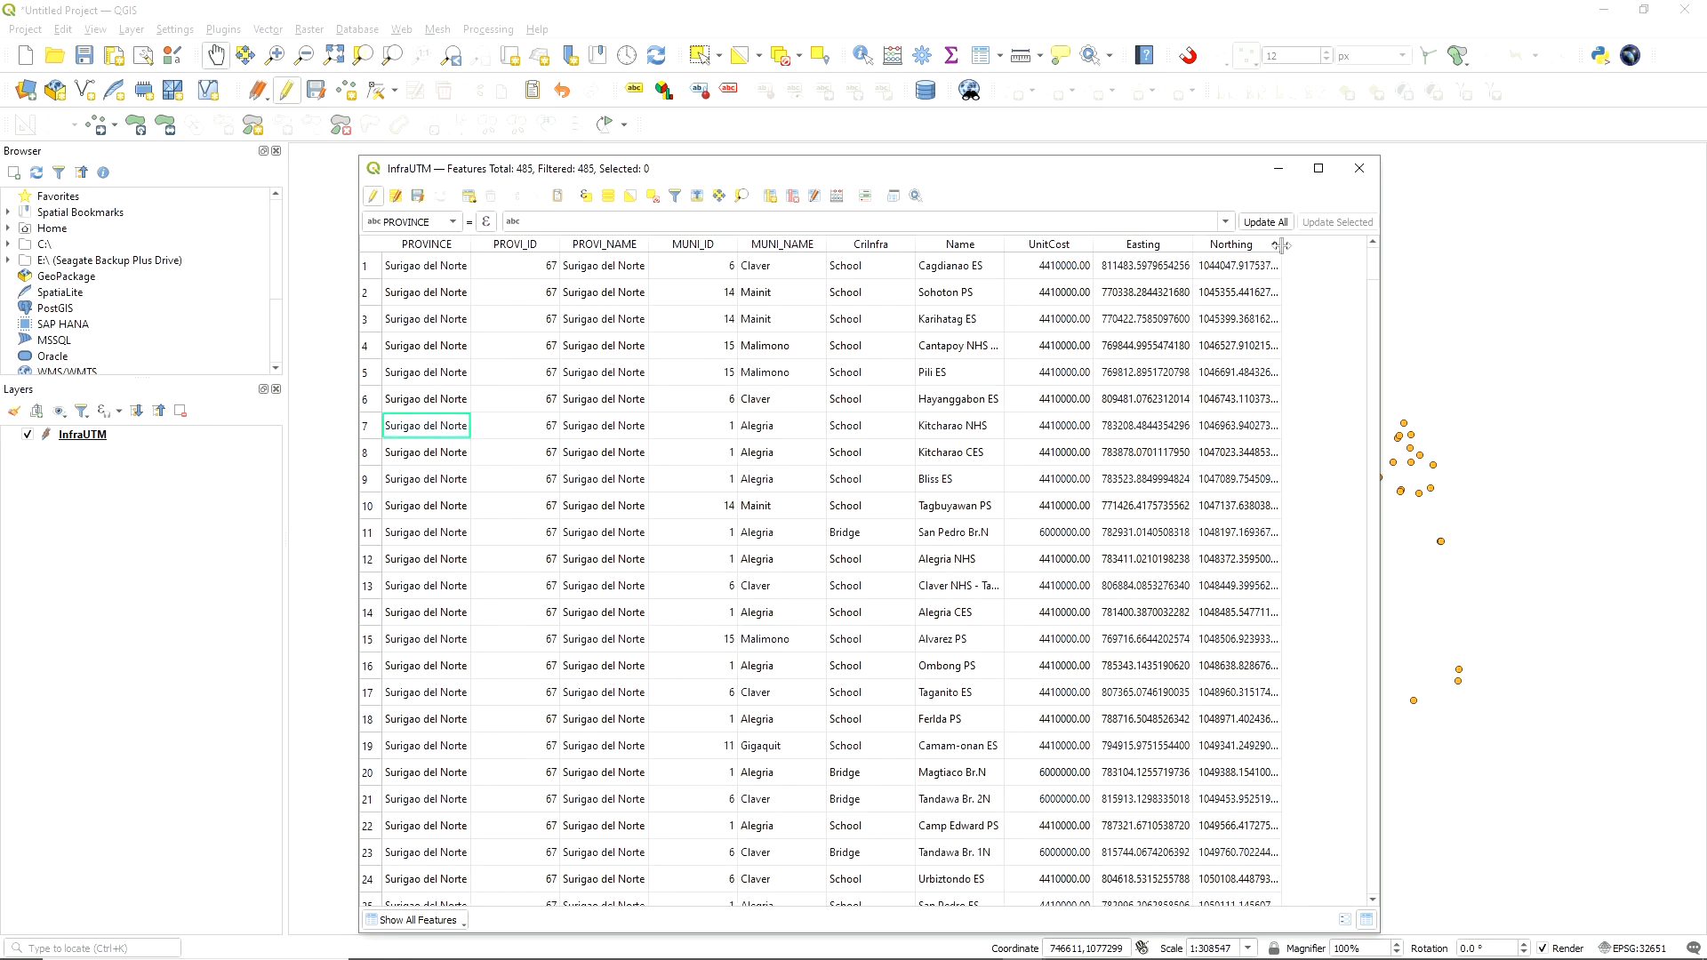
{"action": "double_click", "coordinate": [1283, 247]}
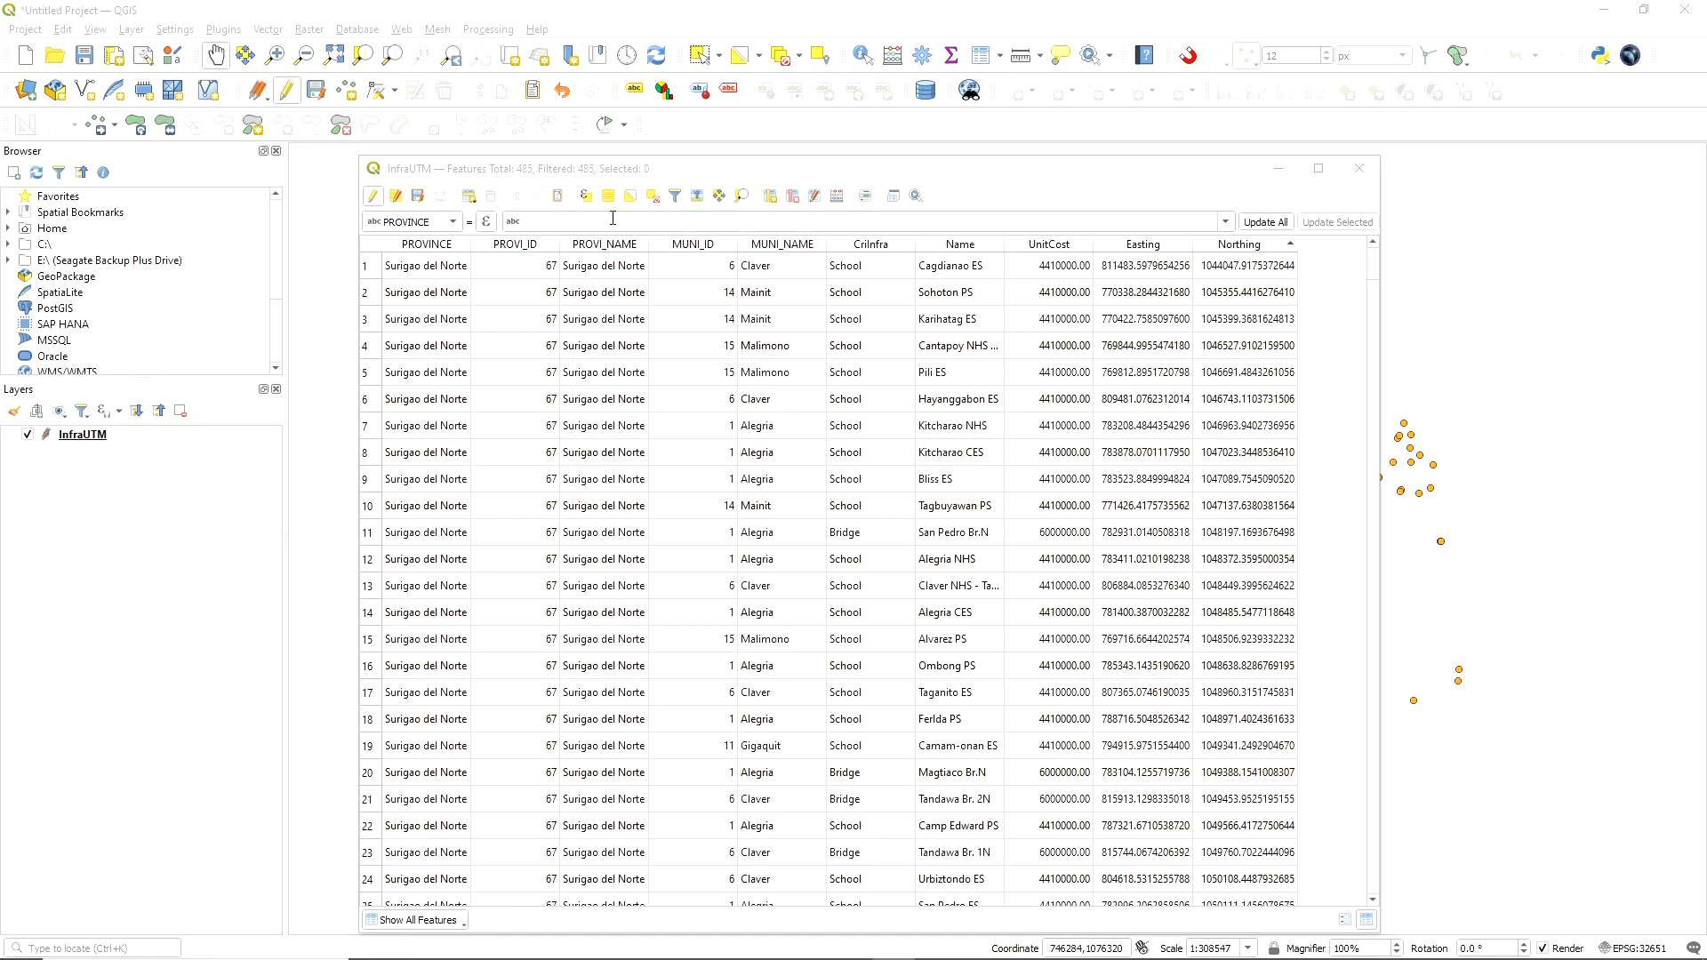
Save the InfraUTM layer edits, end the editing session and close the attribute table
{"action": "left_click", "coordinate": [417, 196]}
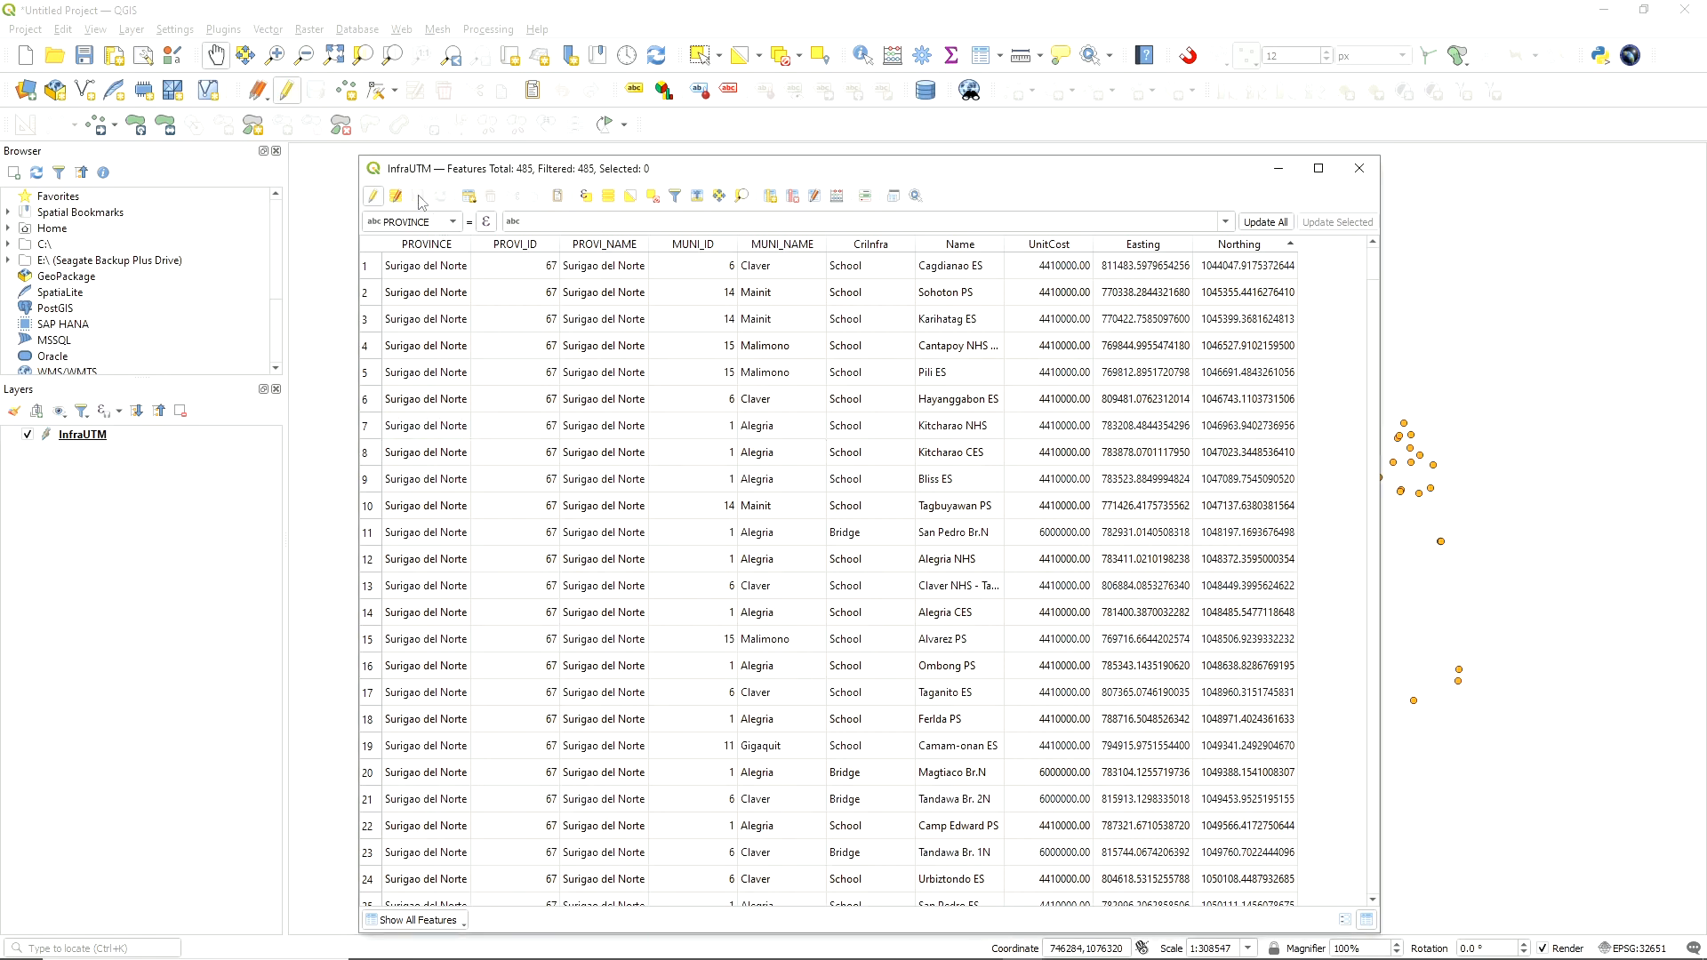
{"action": "left_click", "coordinate": [373, 195]}
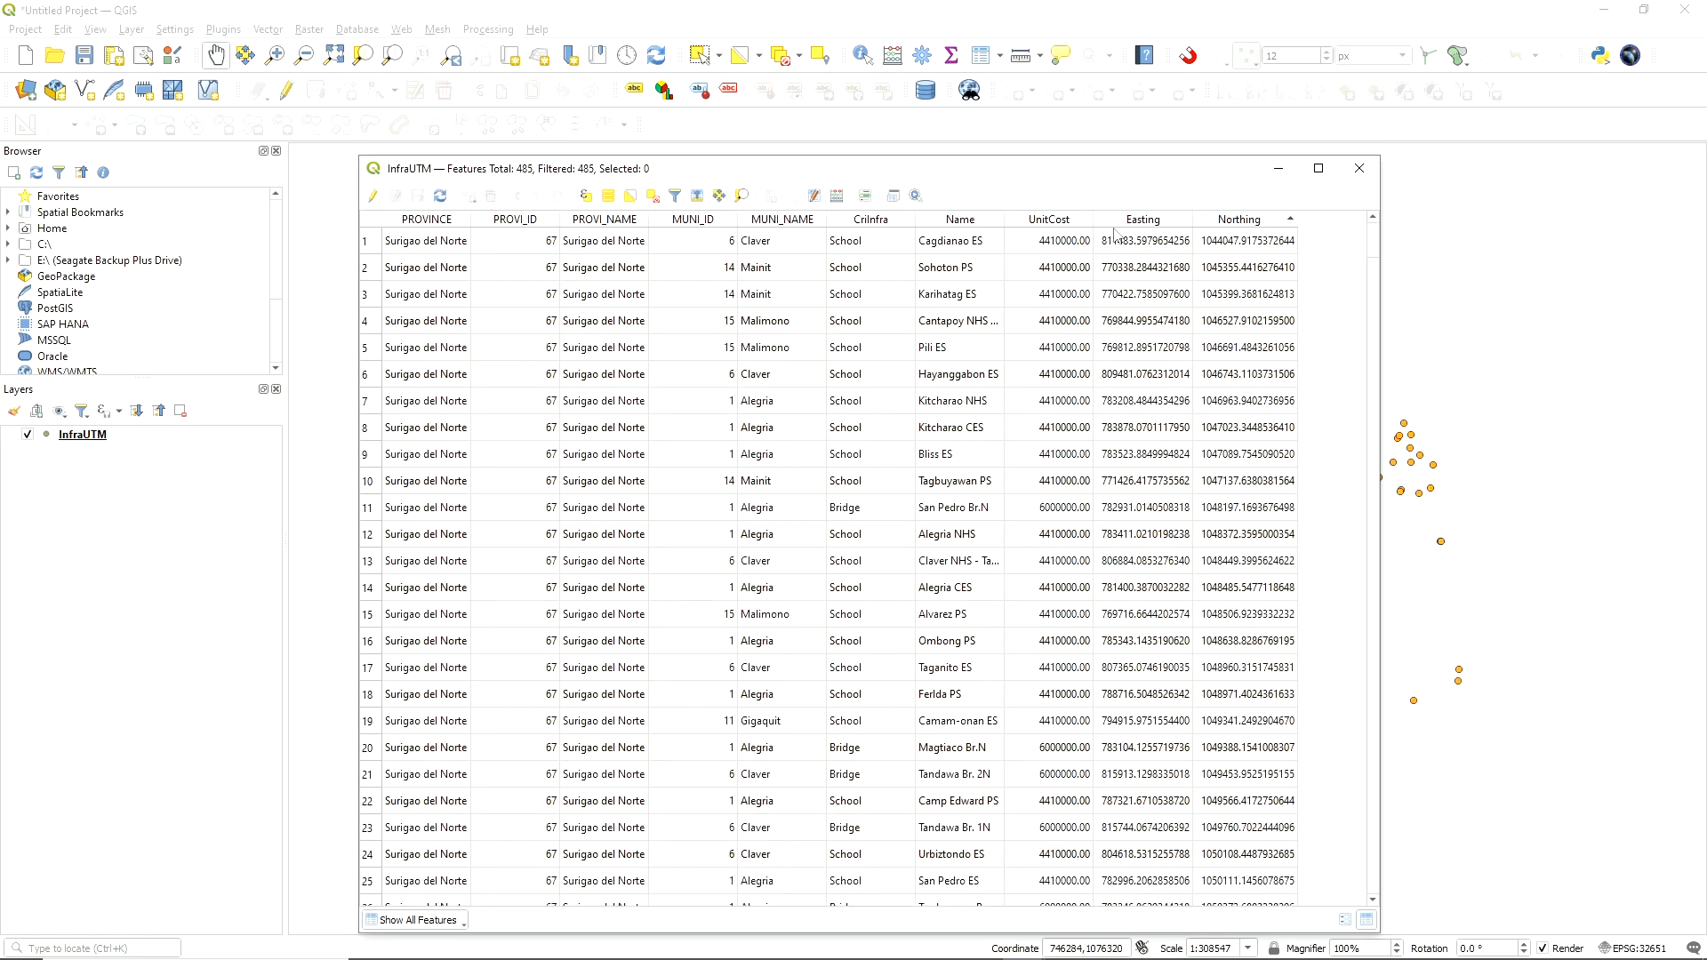
{"action": "left_click", "coordinate": [1359, 169]}
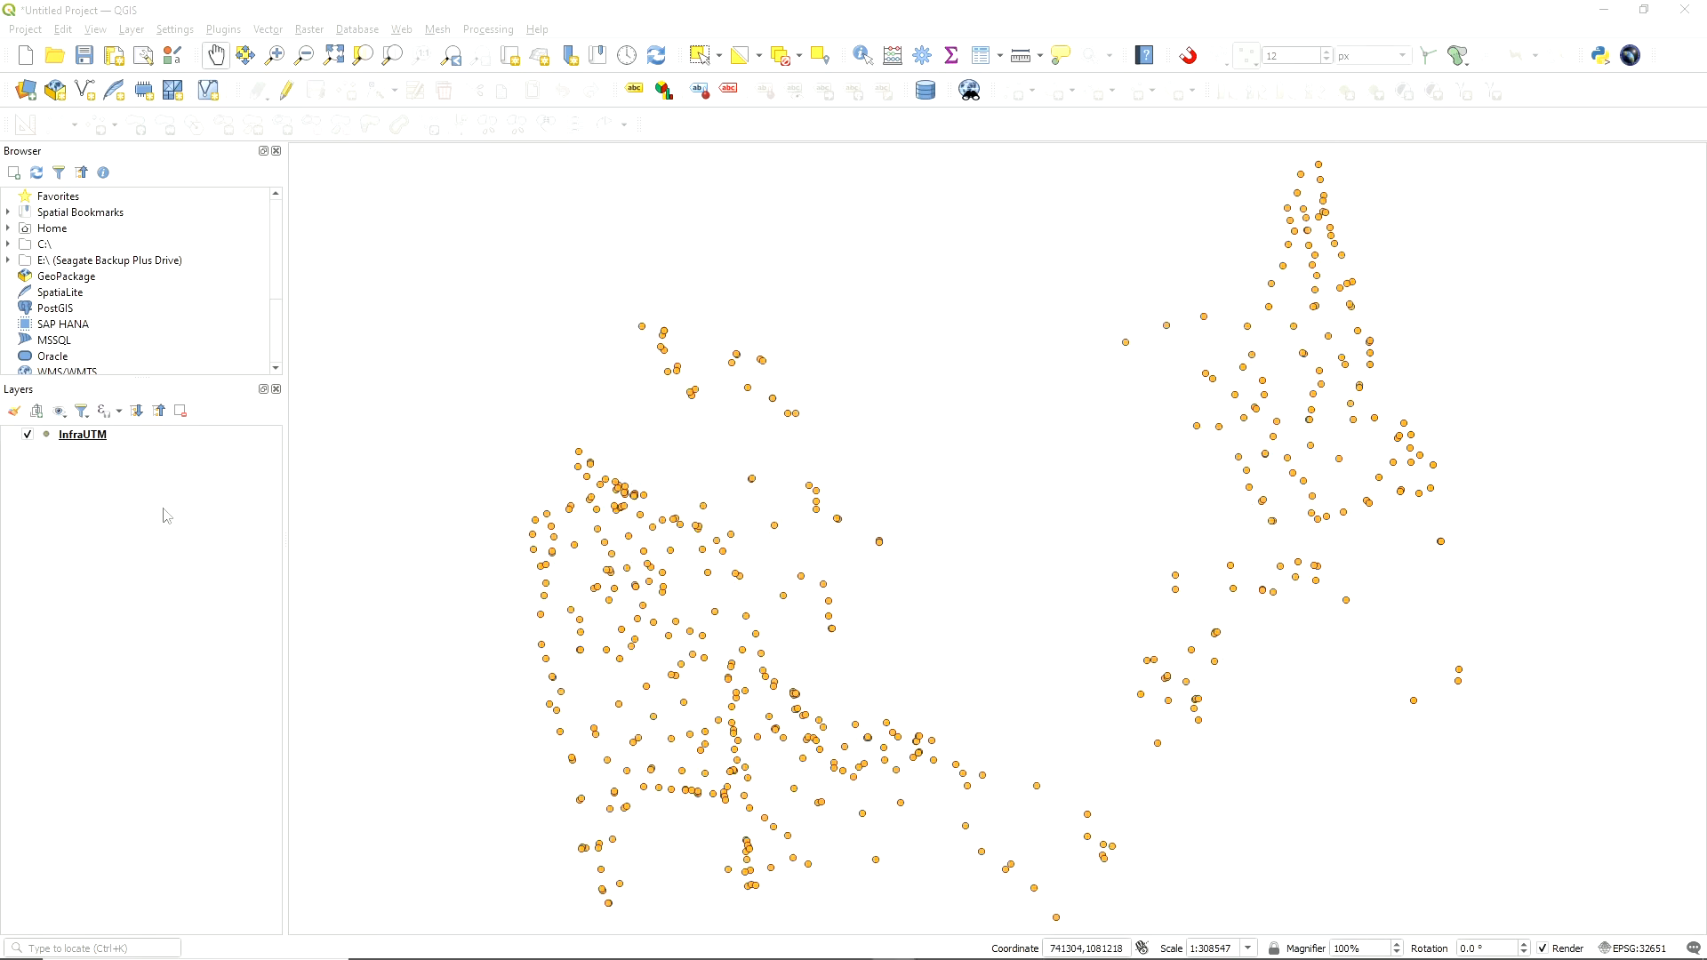
Set up an export of the InfraUTM layer's features in Comma Separated Value [CSV] format
{"action": "right_click", "coordinate": [106, 444]}
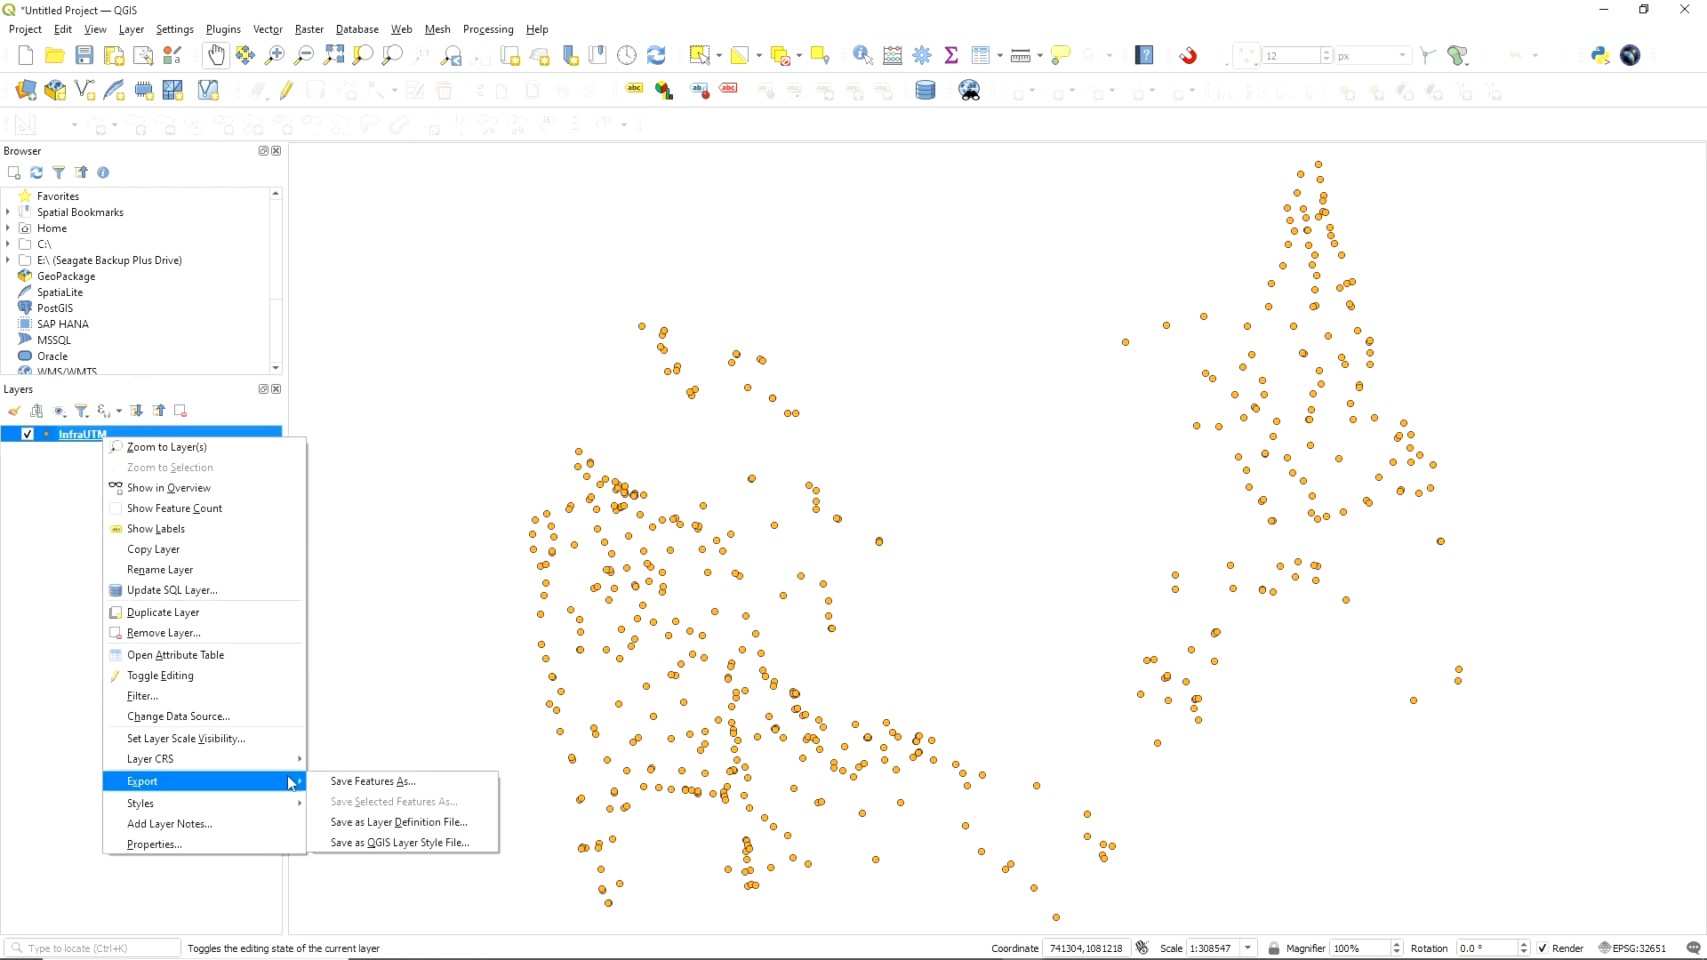
{"action": "left_click", "coordinate": [325, 780]}
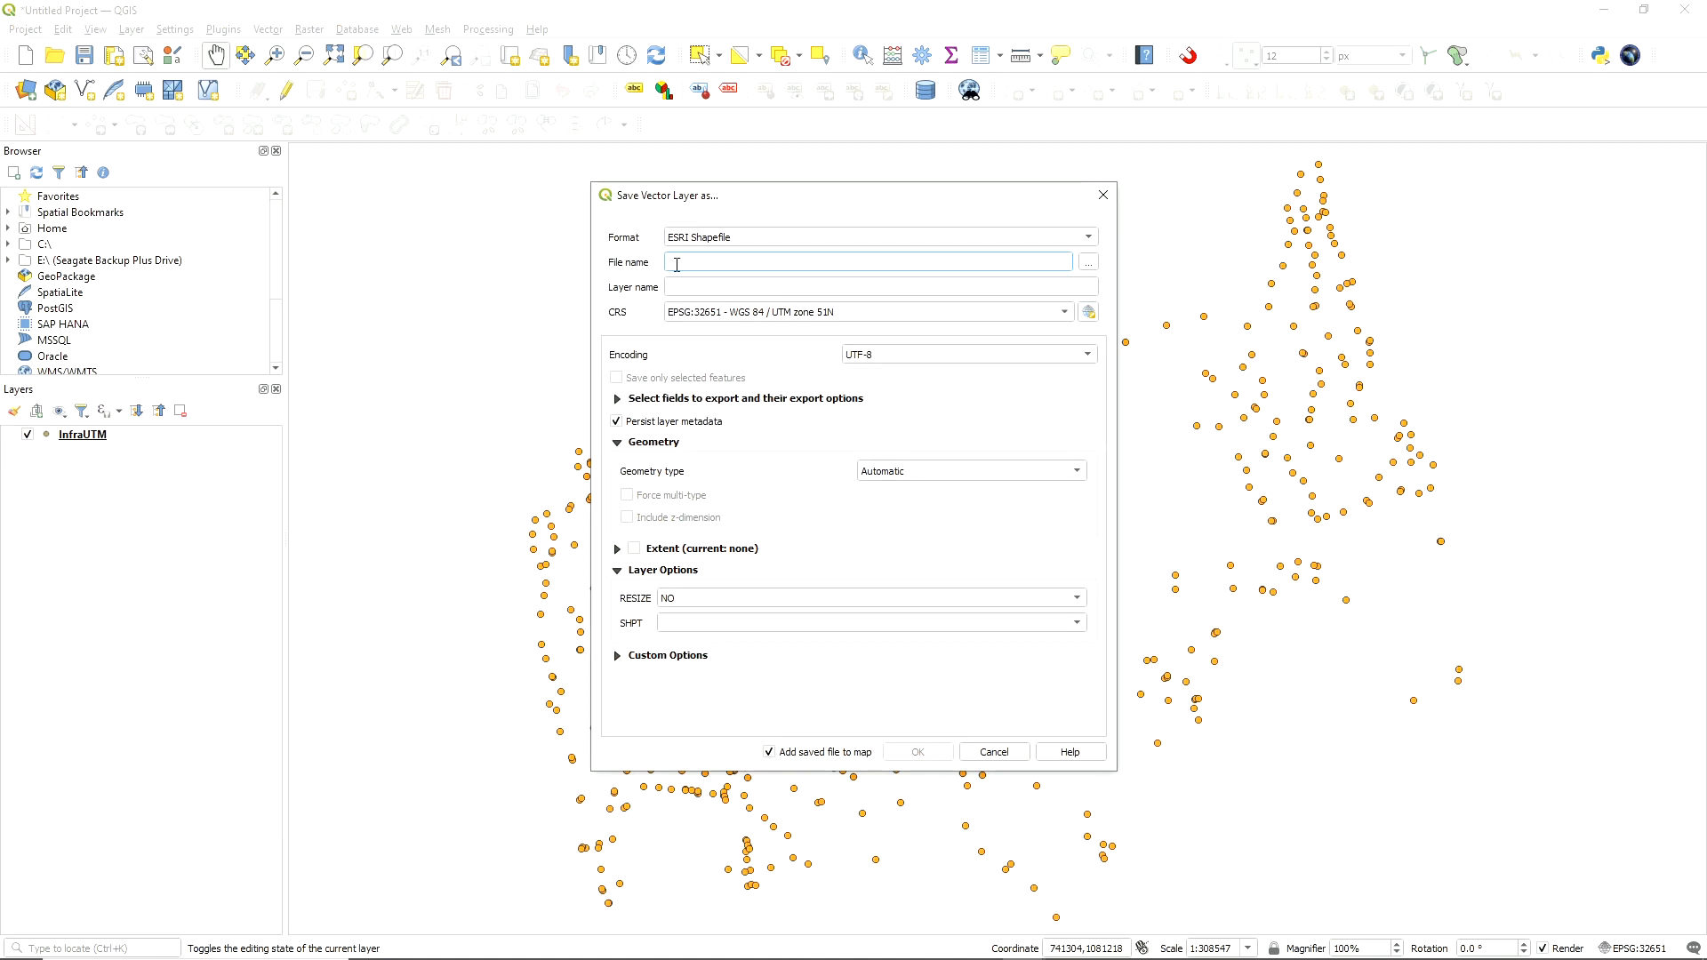
{"action": "left_click", "coordinate": [725, 236]}
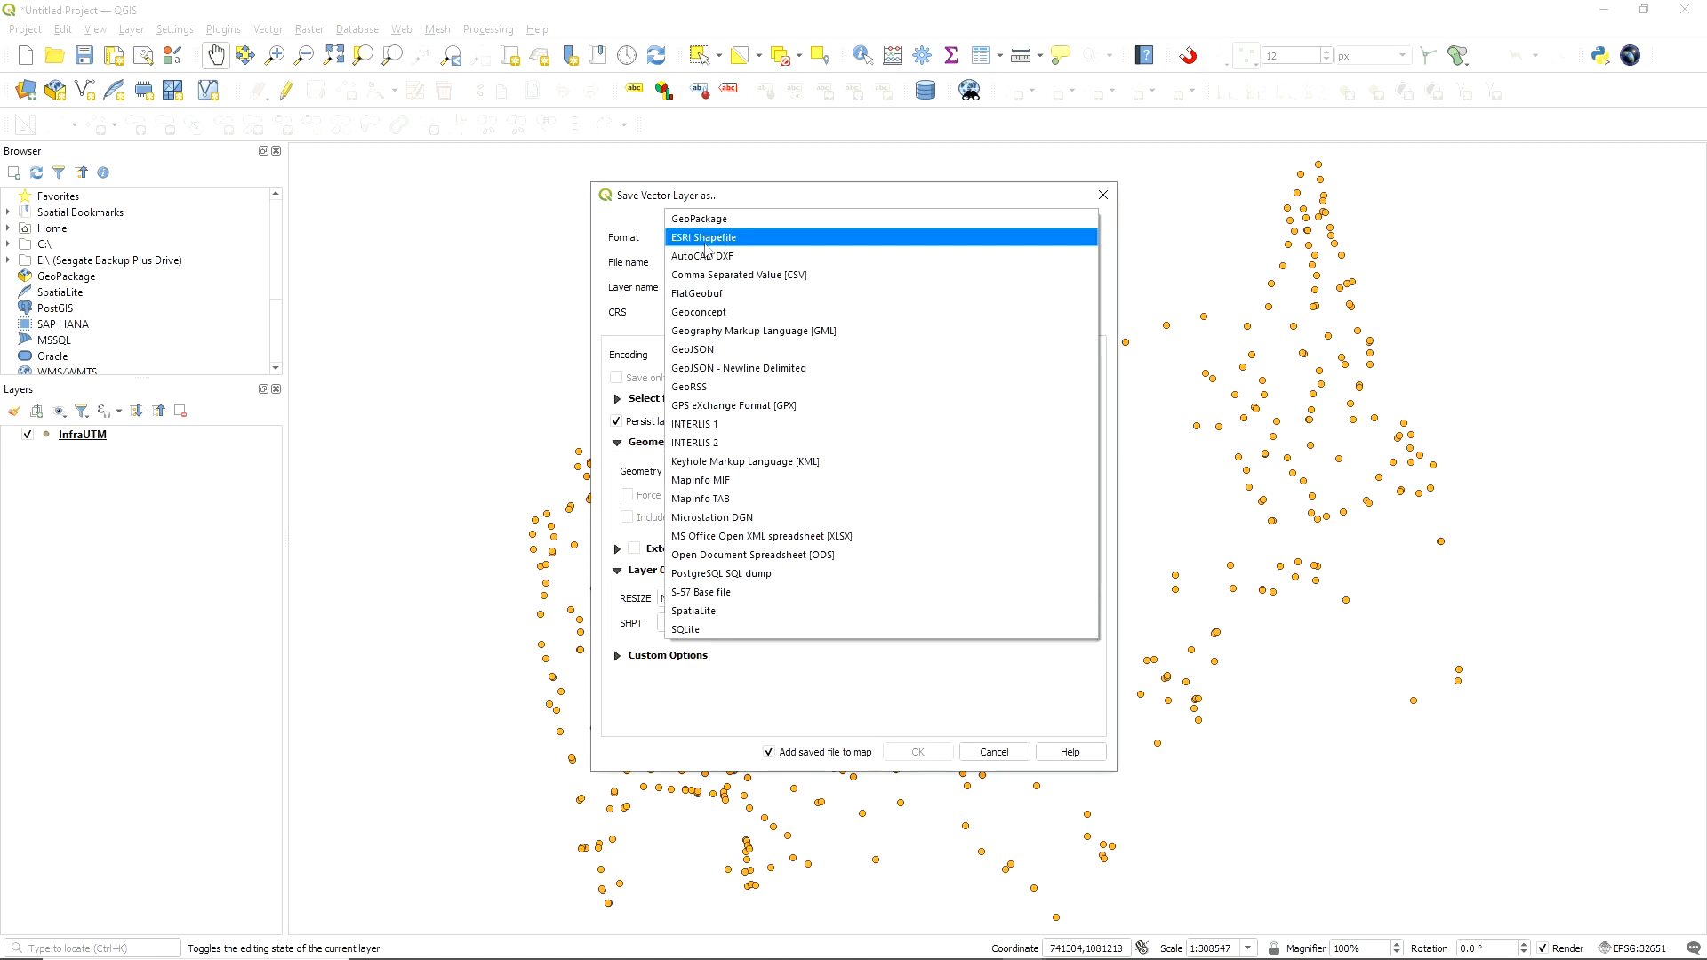
{"action": "left_click", "coordinate": [746, 277]}
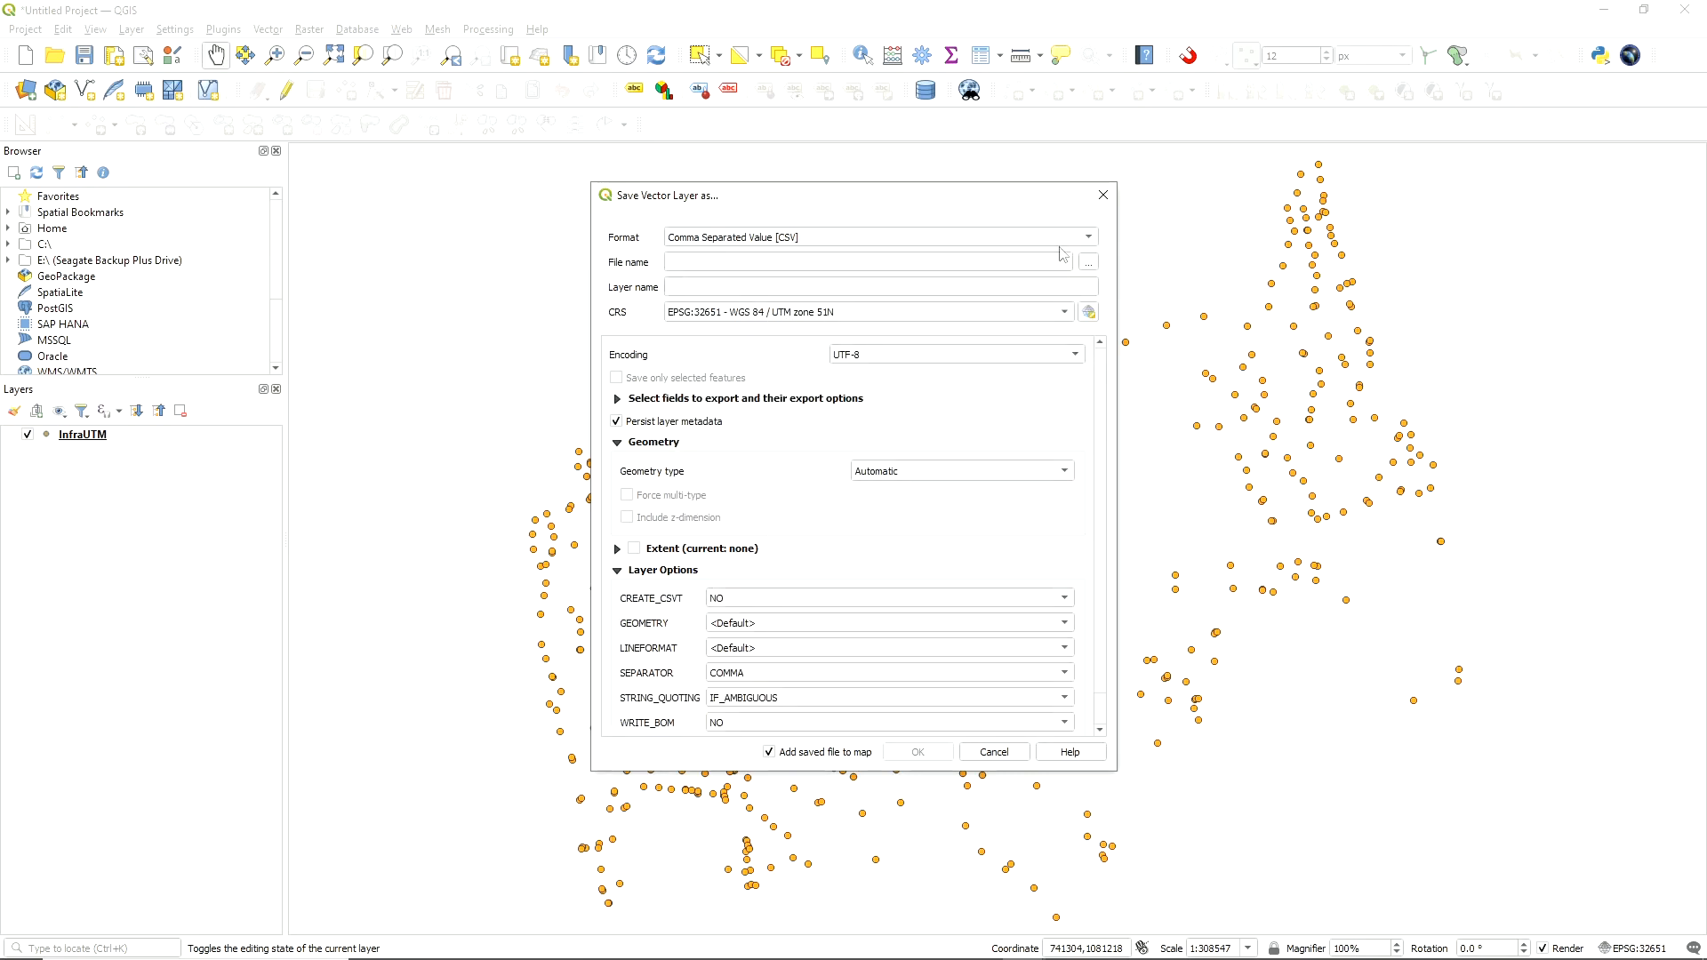
Name the output file coorpoints in the DEMO folder and export the layer
{"action": "left_click", "coordinate": [1087, 262]}
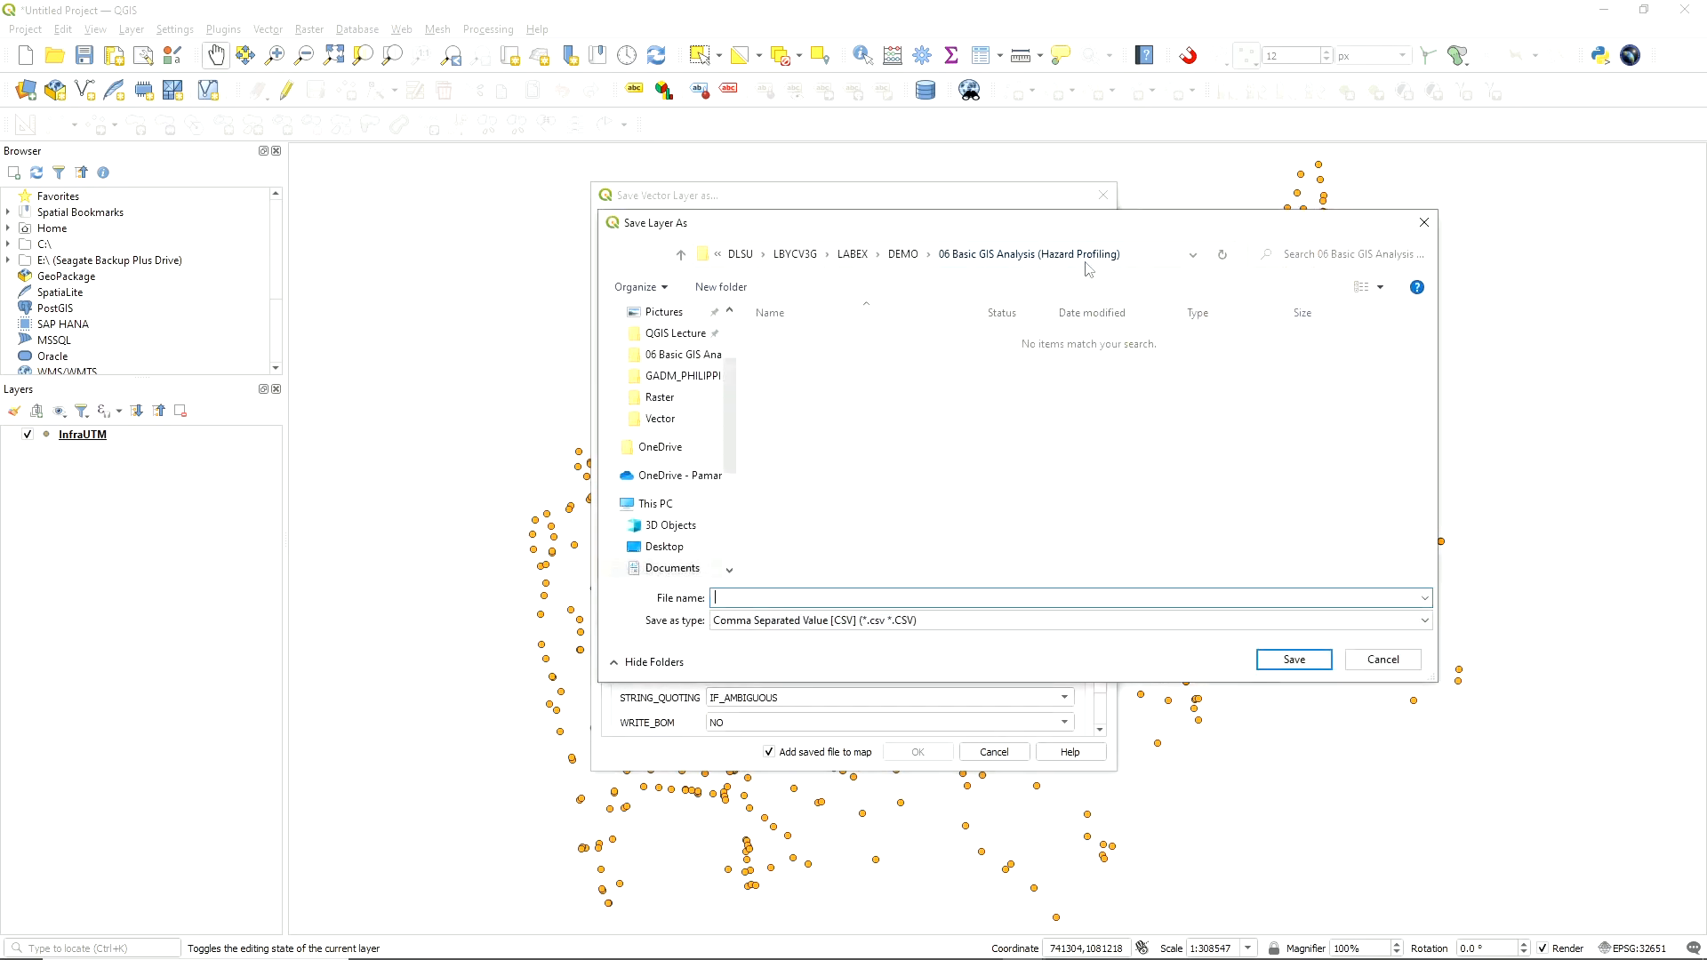
{"action": "left_click", "coordinate": [903, 254]}
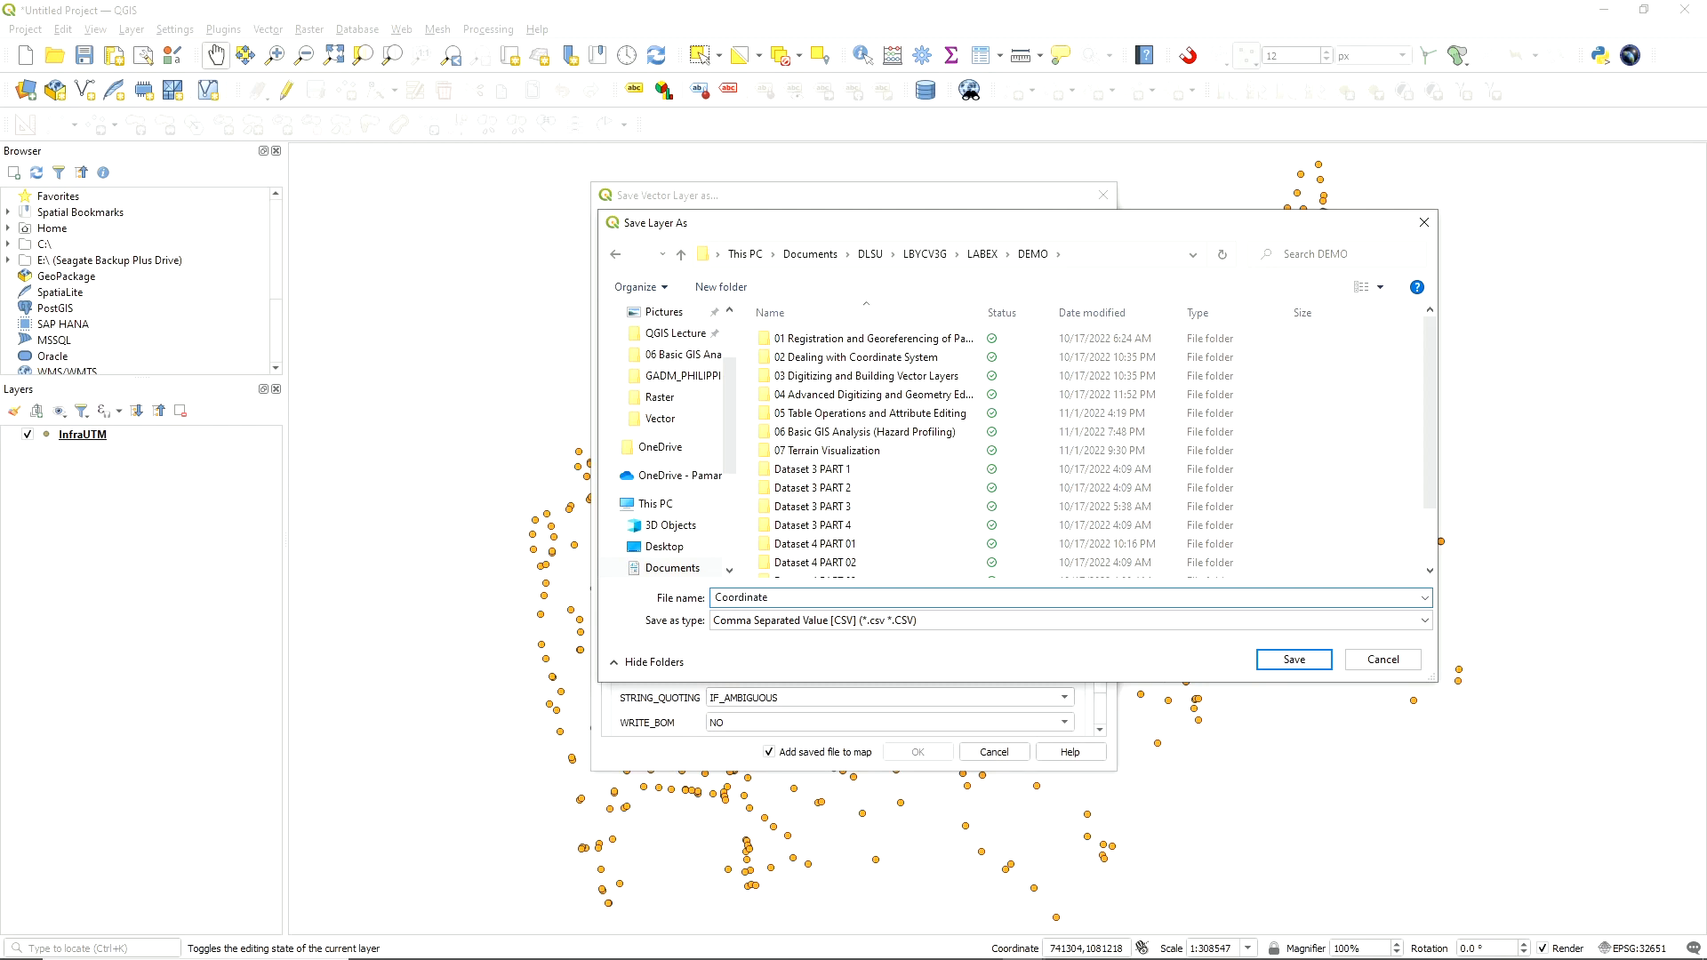
{"action": "key", "text": "ctrl+a"}
{"action": "type", "text": "coorpoin"}
{"action": "key", "text": "Return"}
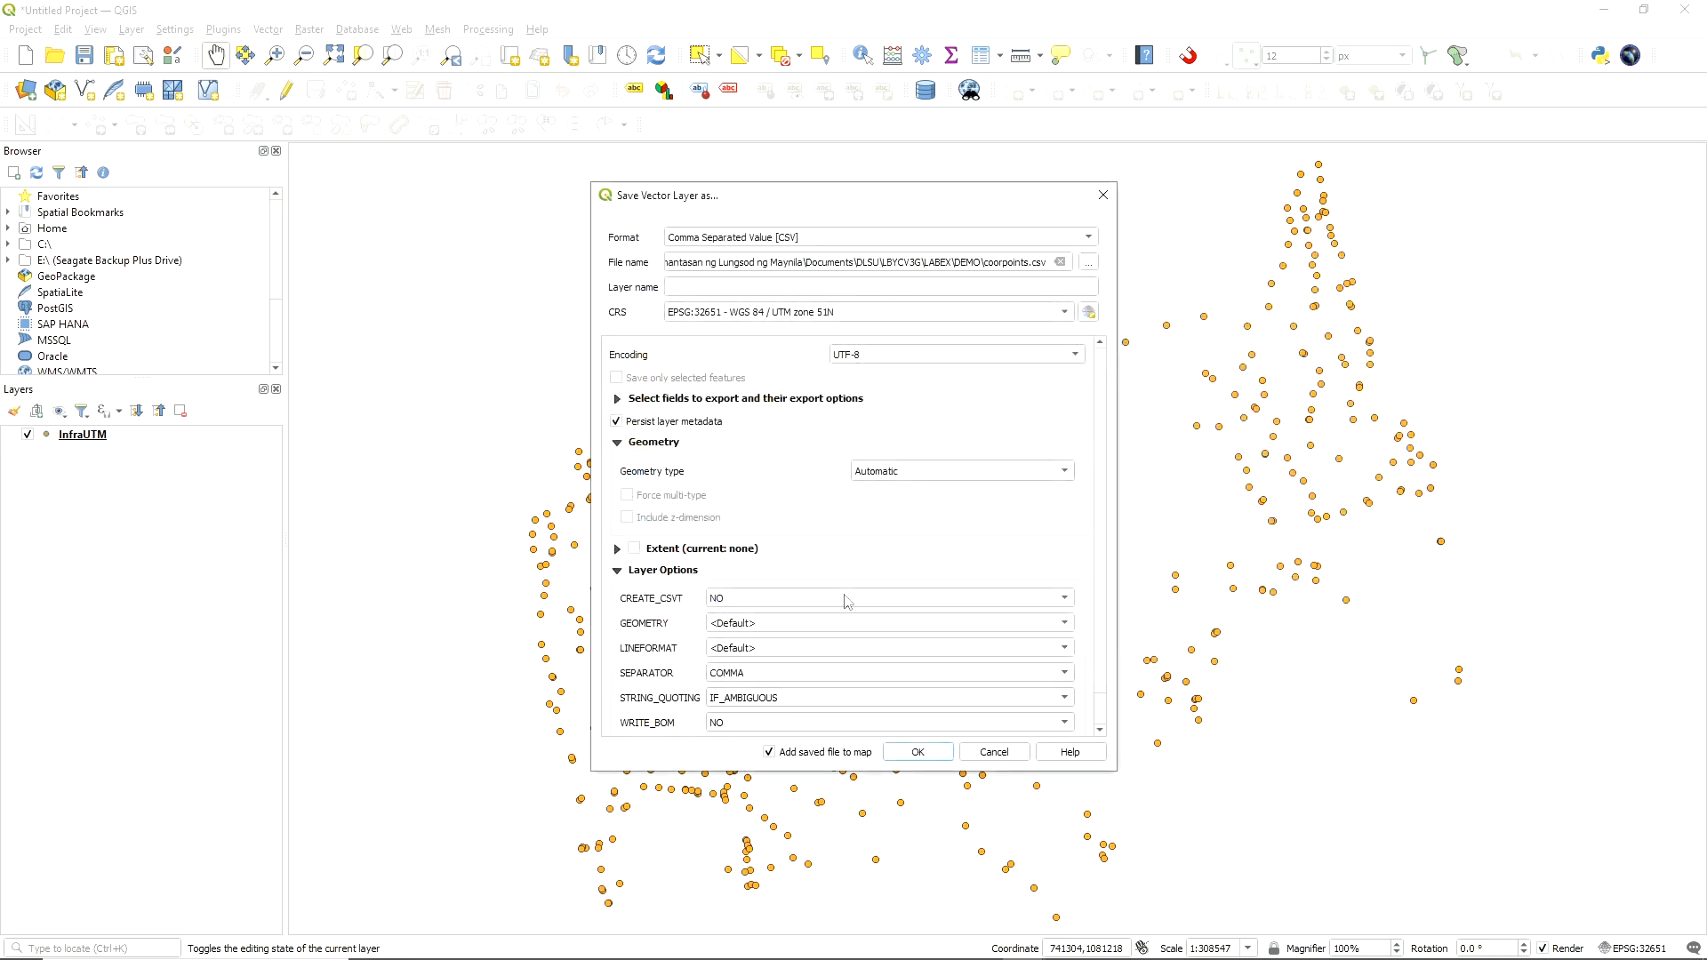
{"action": "left_click", "coordinate": [919, 752]}
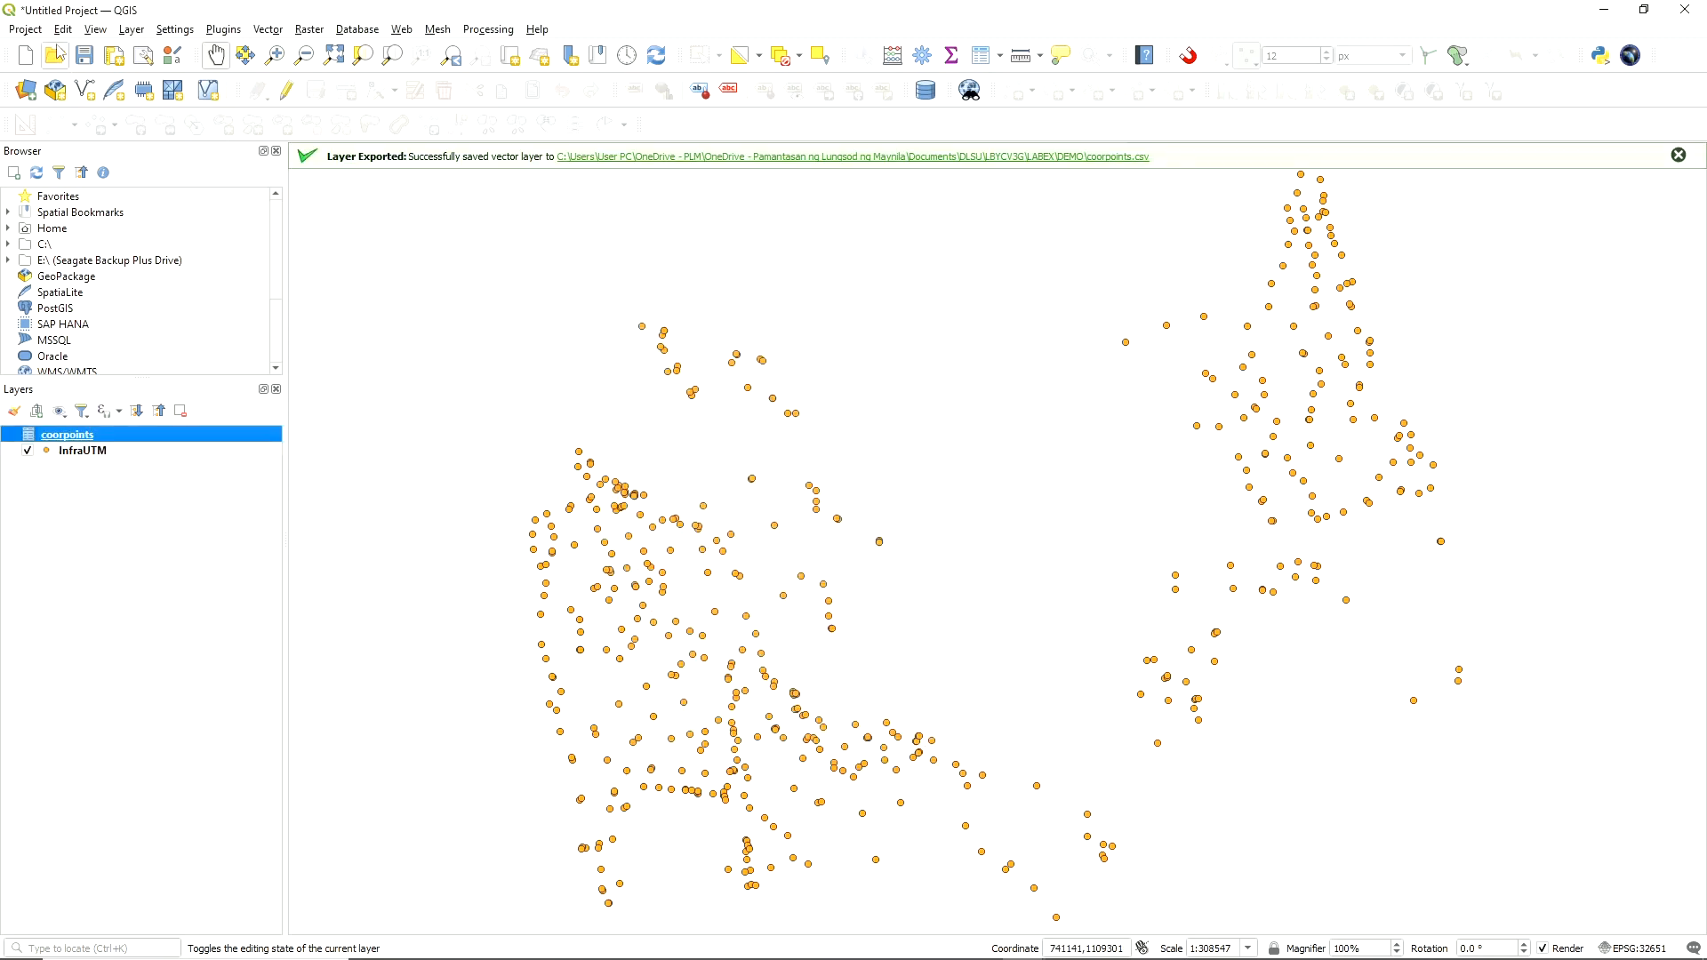
Close the current project without saving it and create a new empty project
{"action": "left_click", "coordinate": [25, 28]}
{"action": "left_click", "coordinate": [74, 149]}
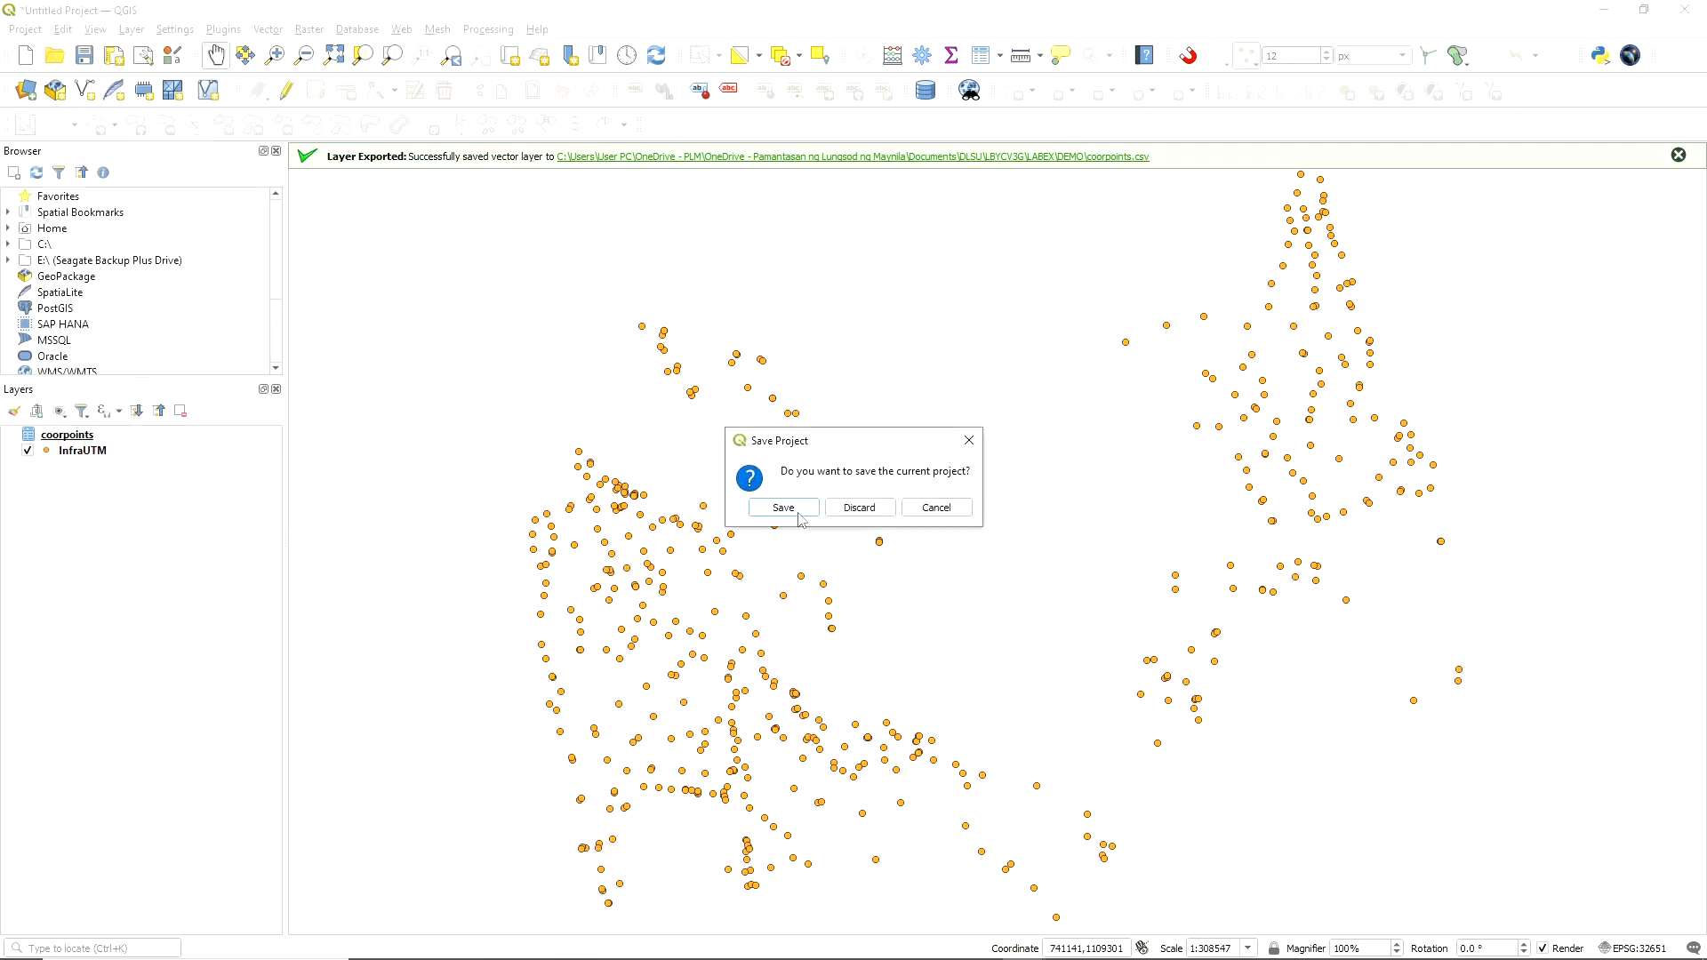
{"action": "left_click", "coordinate": [845, 511]}
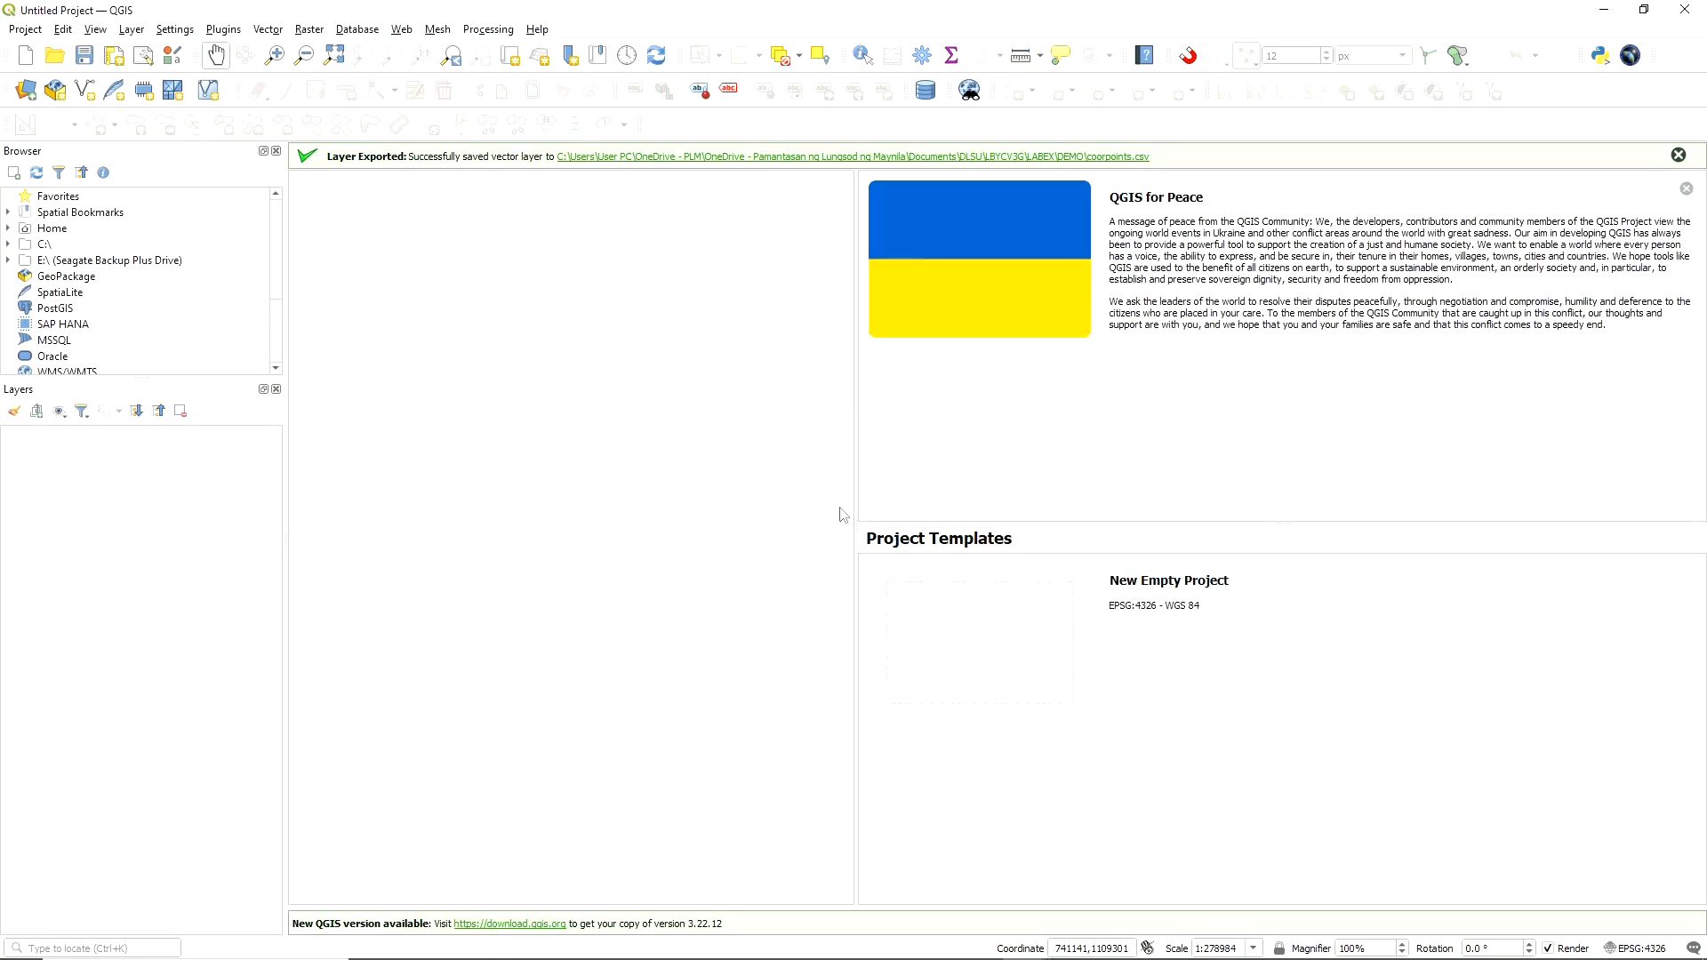
{"action": "left_click", "coordinate": [25, 59]}
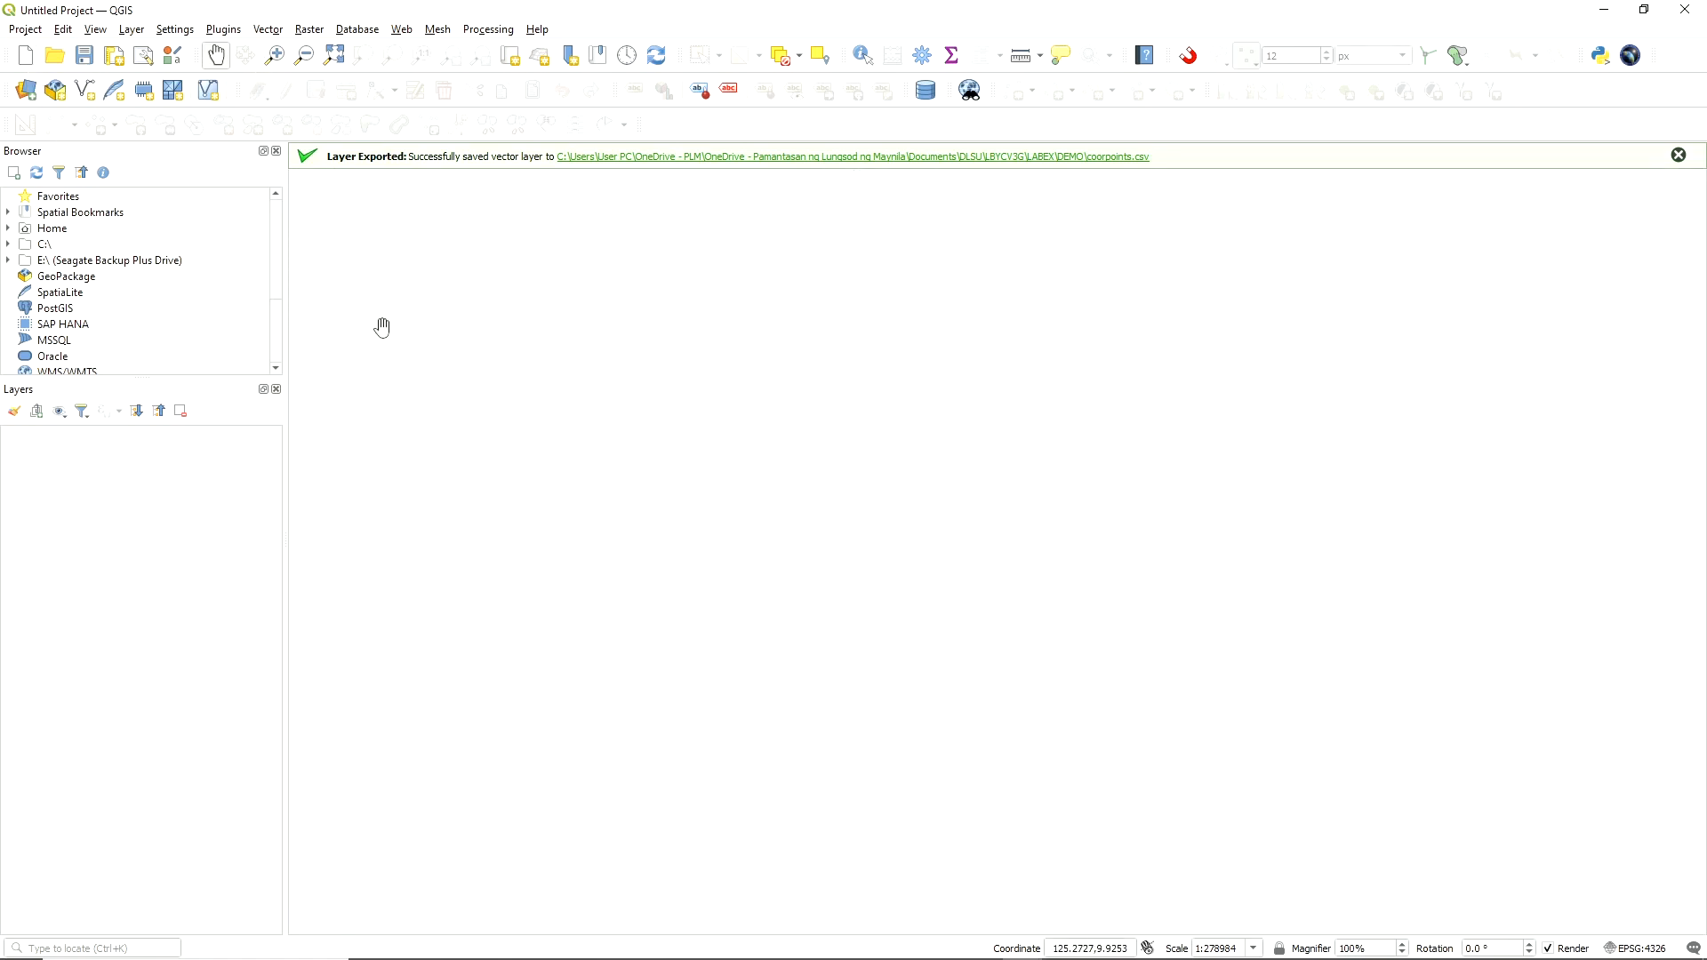
Choose coorpoints.csv from the DEMO folder as the source of a new delimited text layer
{"action": "key", "text": "ctrl+l"}
{"action": "left_click", "coordinate": [369, 478]}
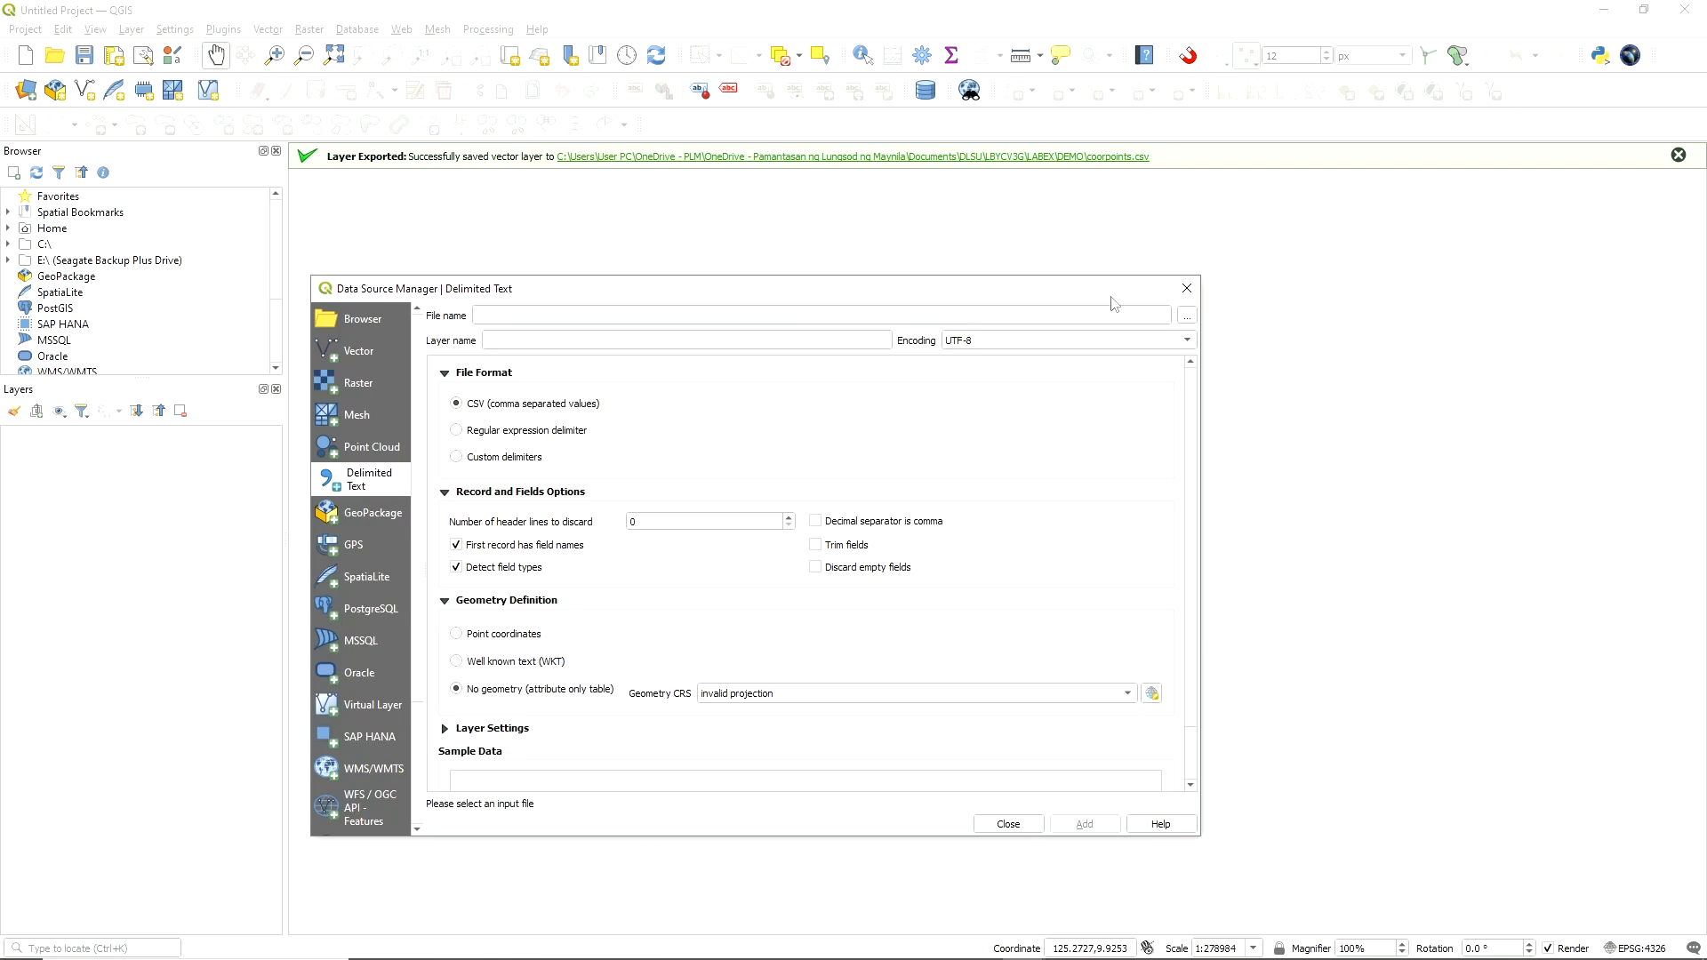
{"action": "left_click", "coordinate": [1187, 316]}
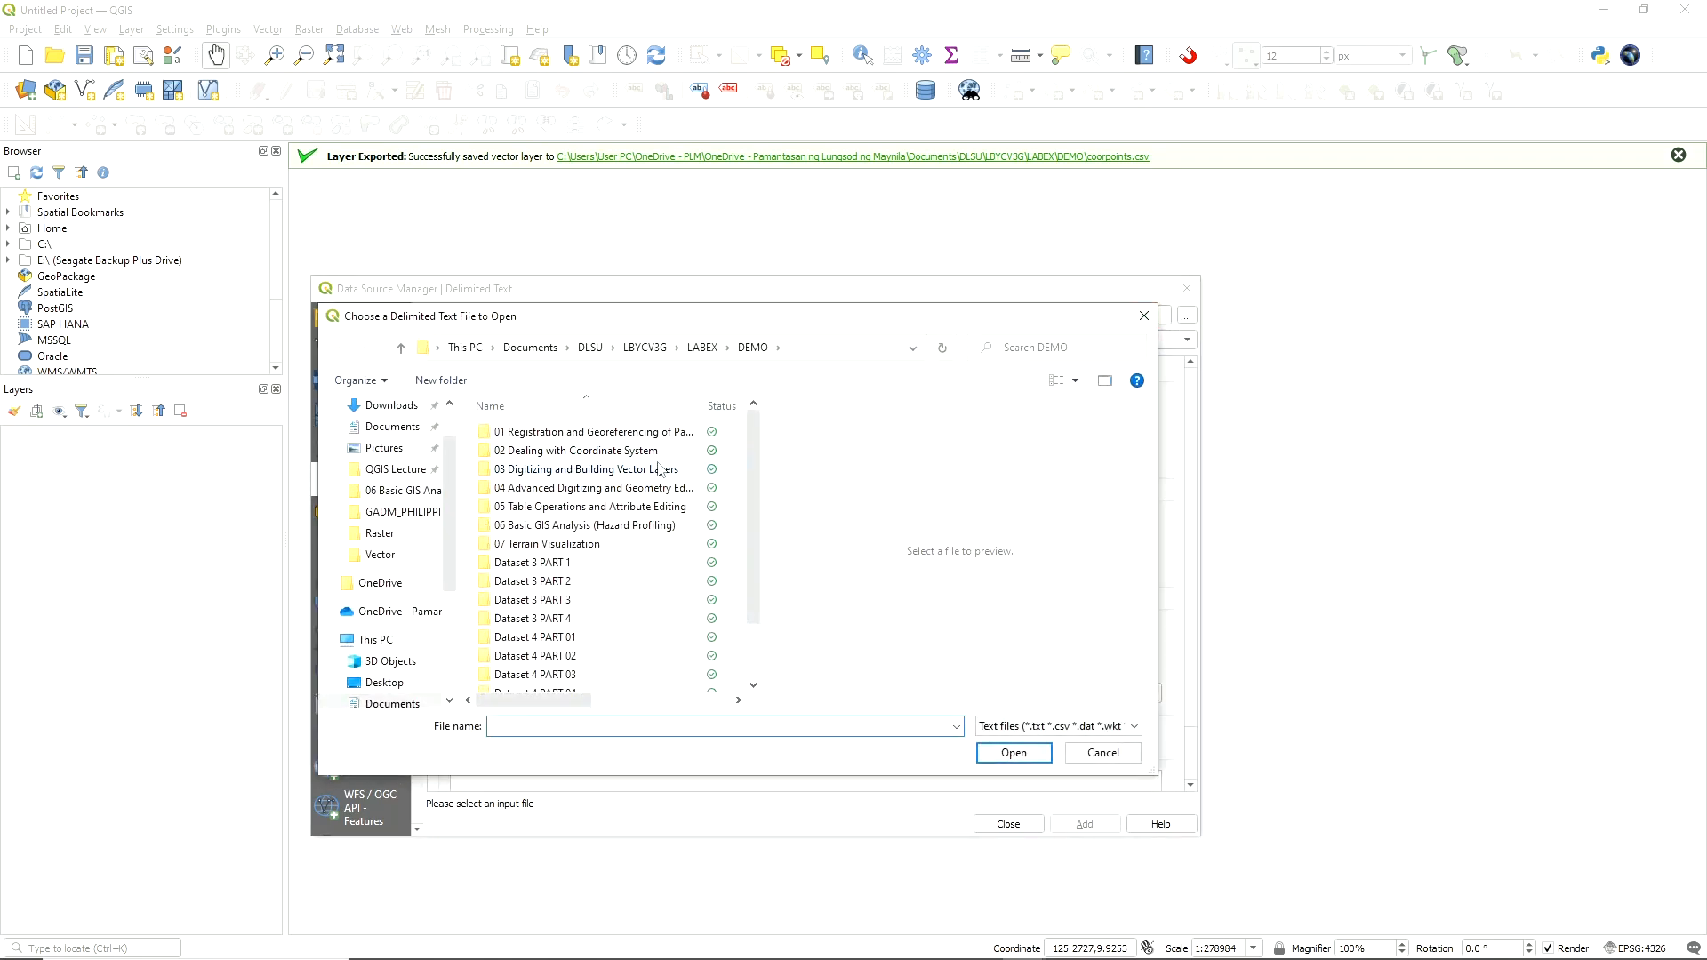
{"action": "scroll", "coordinate": [727, 506], "scroll_direction": "down", "scroll_amount": 1}
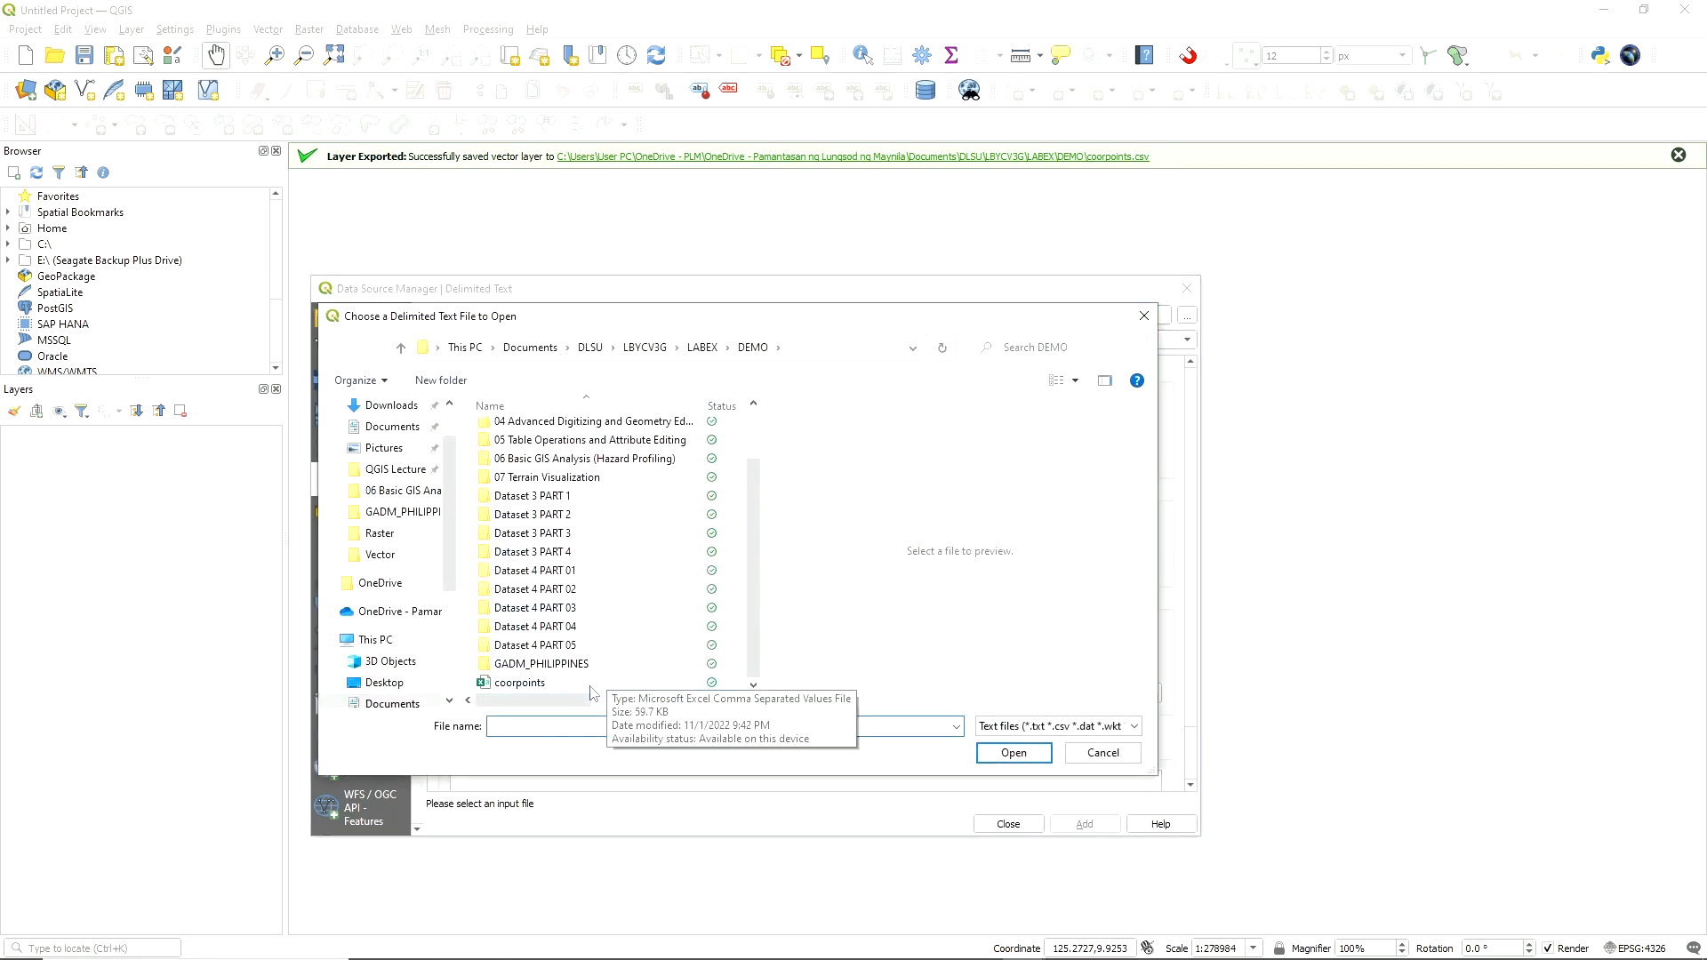
{"action": "left_click", "coordinate": [718, 683]}
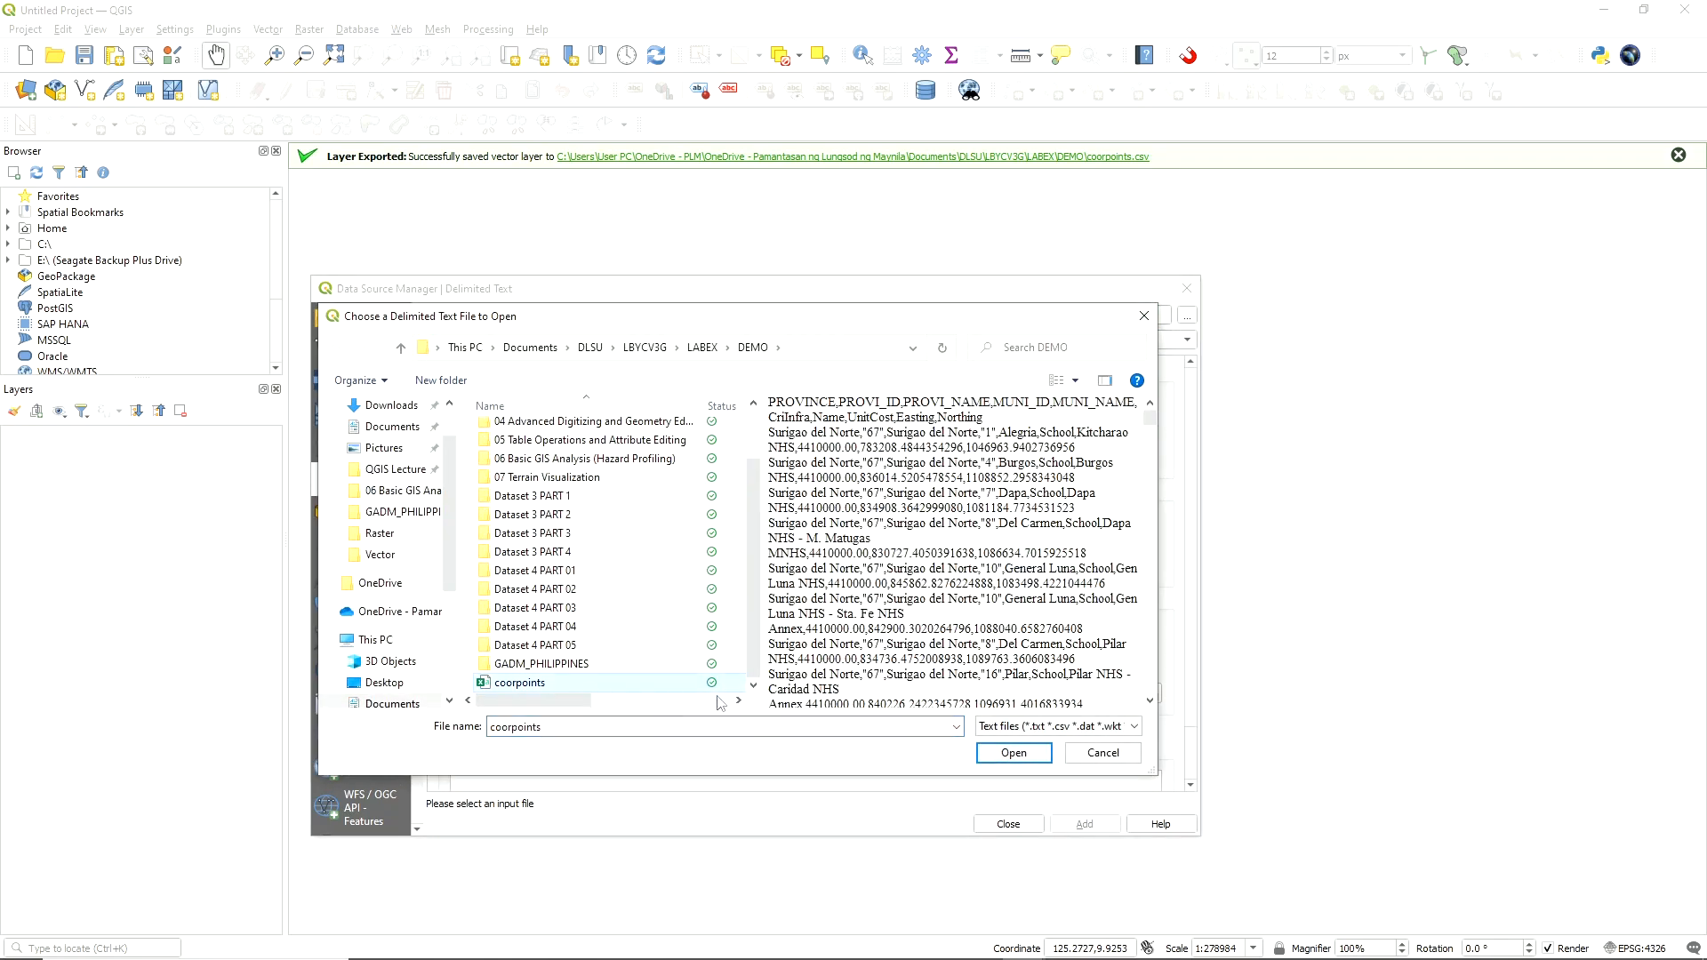
{"action": "left_click", "coordinate": [1012, 754]}
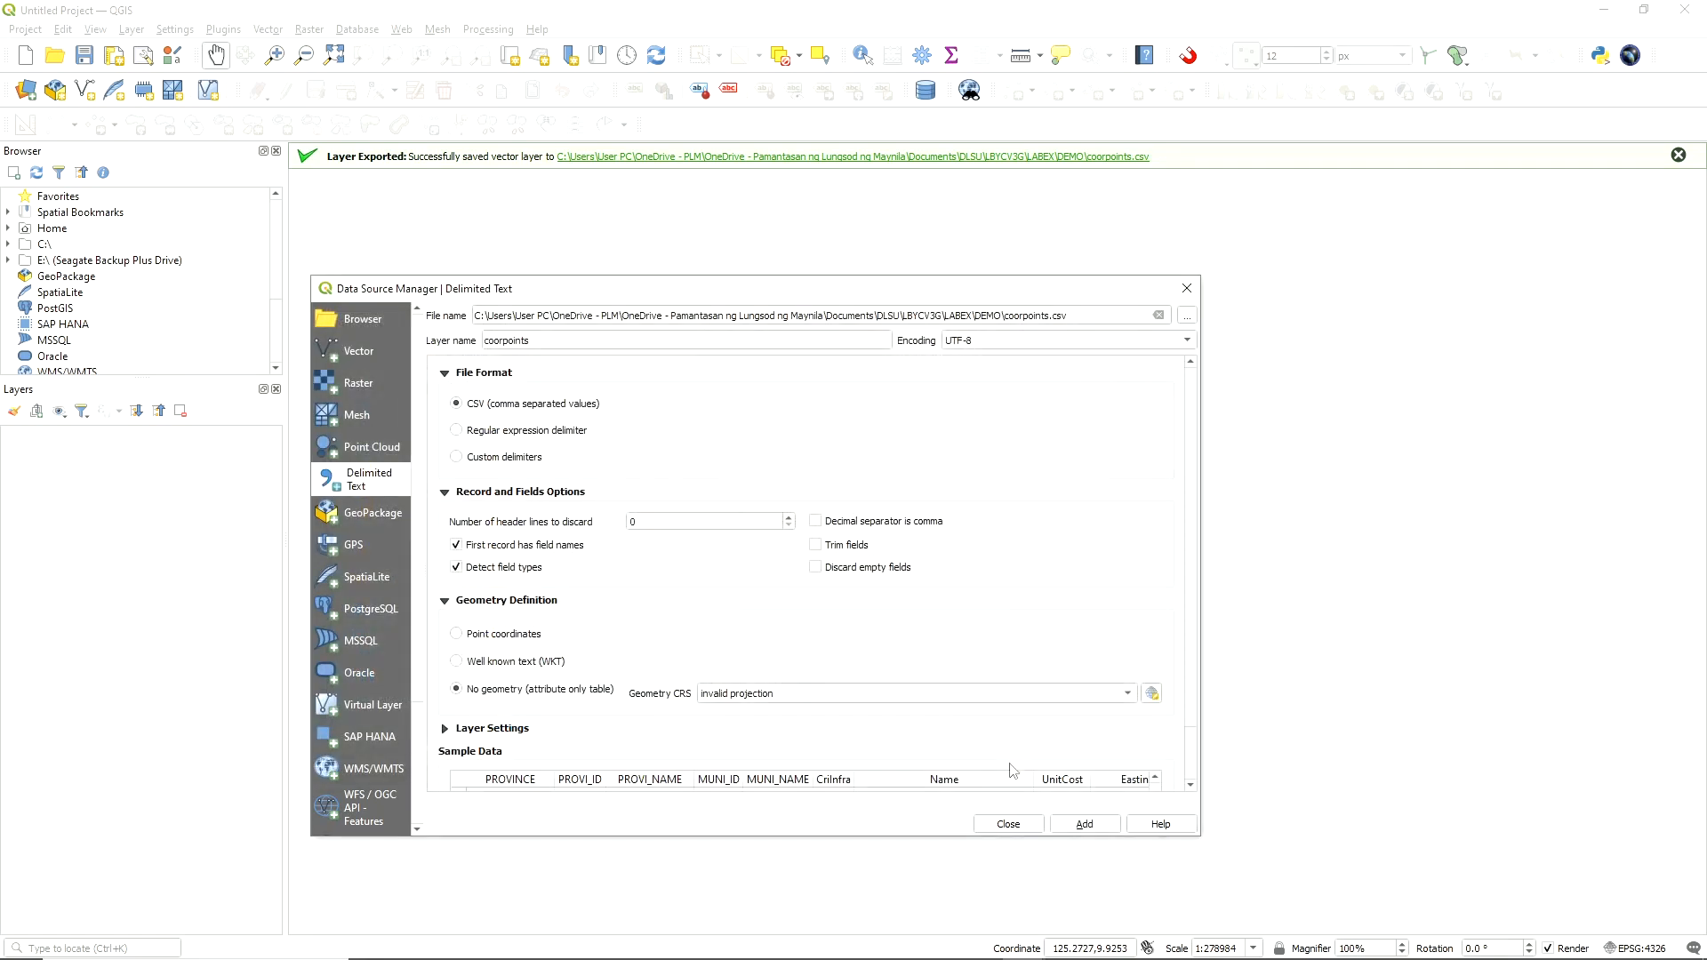
Examine the file format, record options and sample data of coorpoints.csv, including its Easting and Northing columns
{"action": "left_click_drag", "start_coordinate": [1190, 591], "coordinate": [1189, 689]}
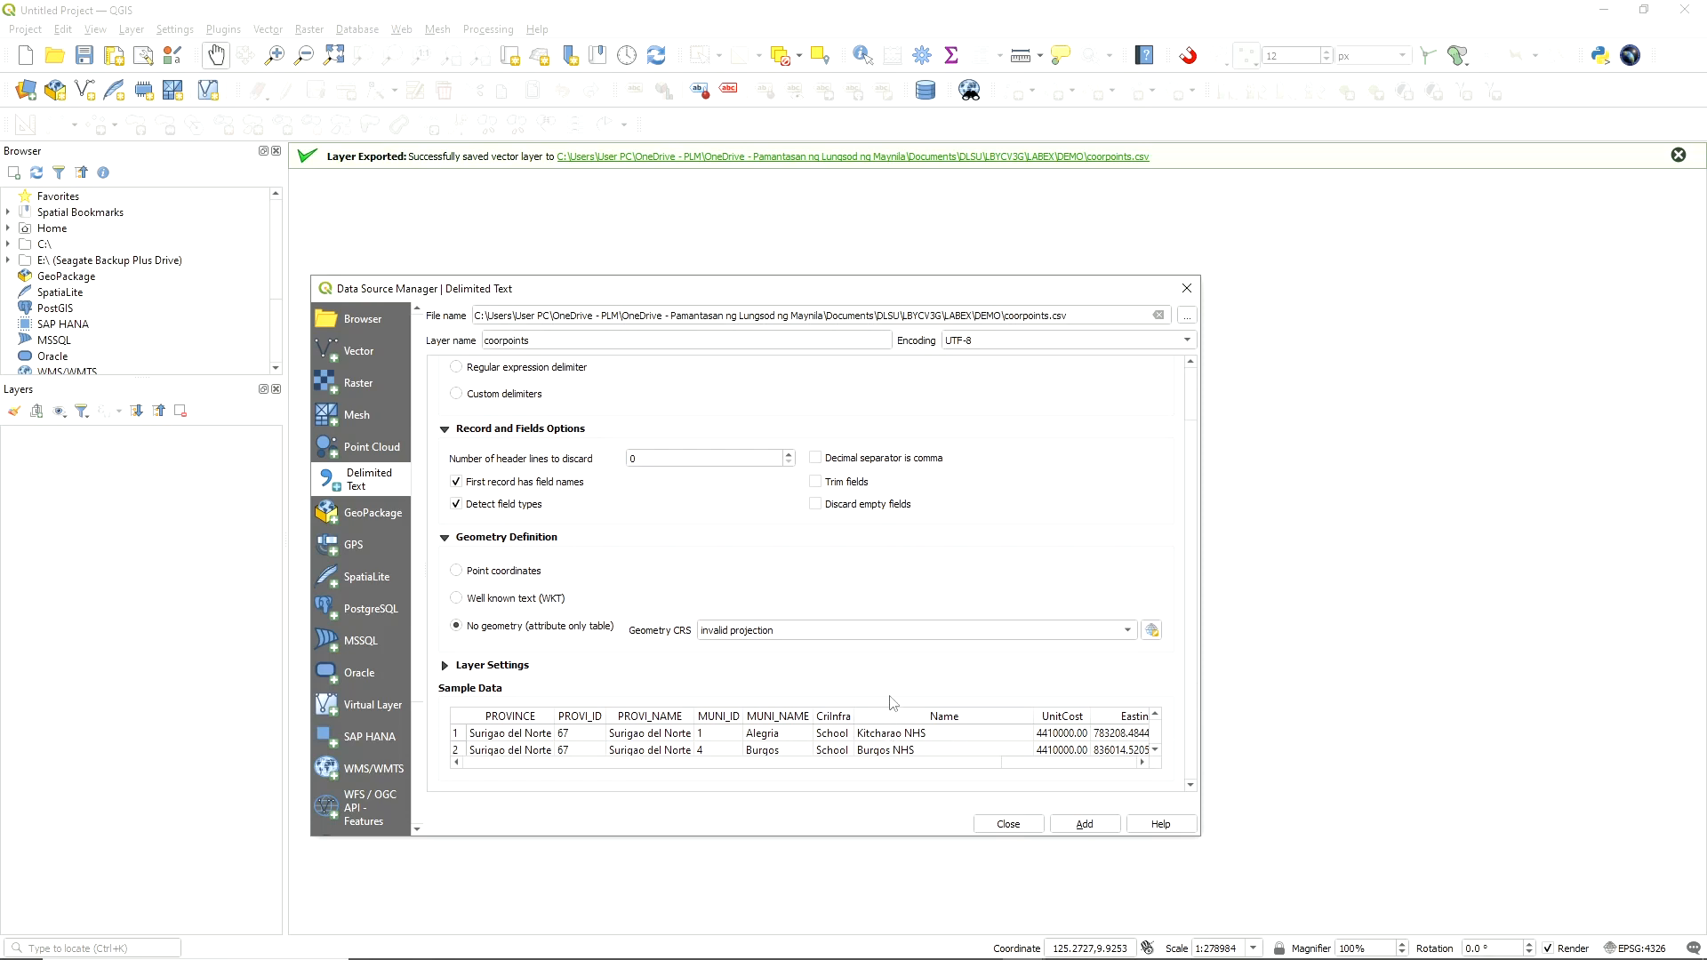
{"action": "scroll", "coordinate": [1055, 753], "scroll_direction": "down", "scroll_amount": 1}
{"action": "scroll", "coordinate": [1056, 753], "scroll_direction": "up", "scroll_amount": 4}
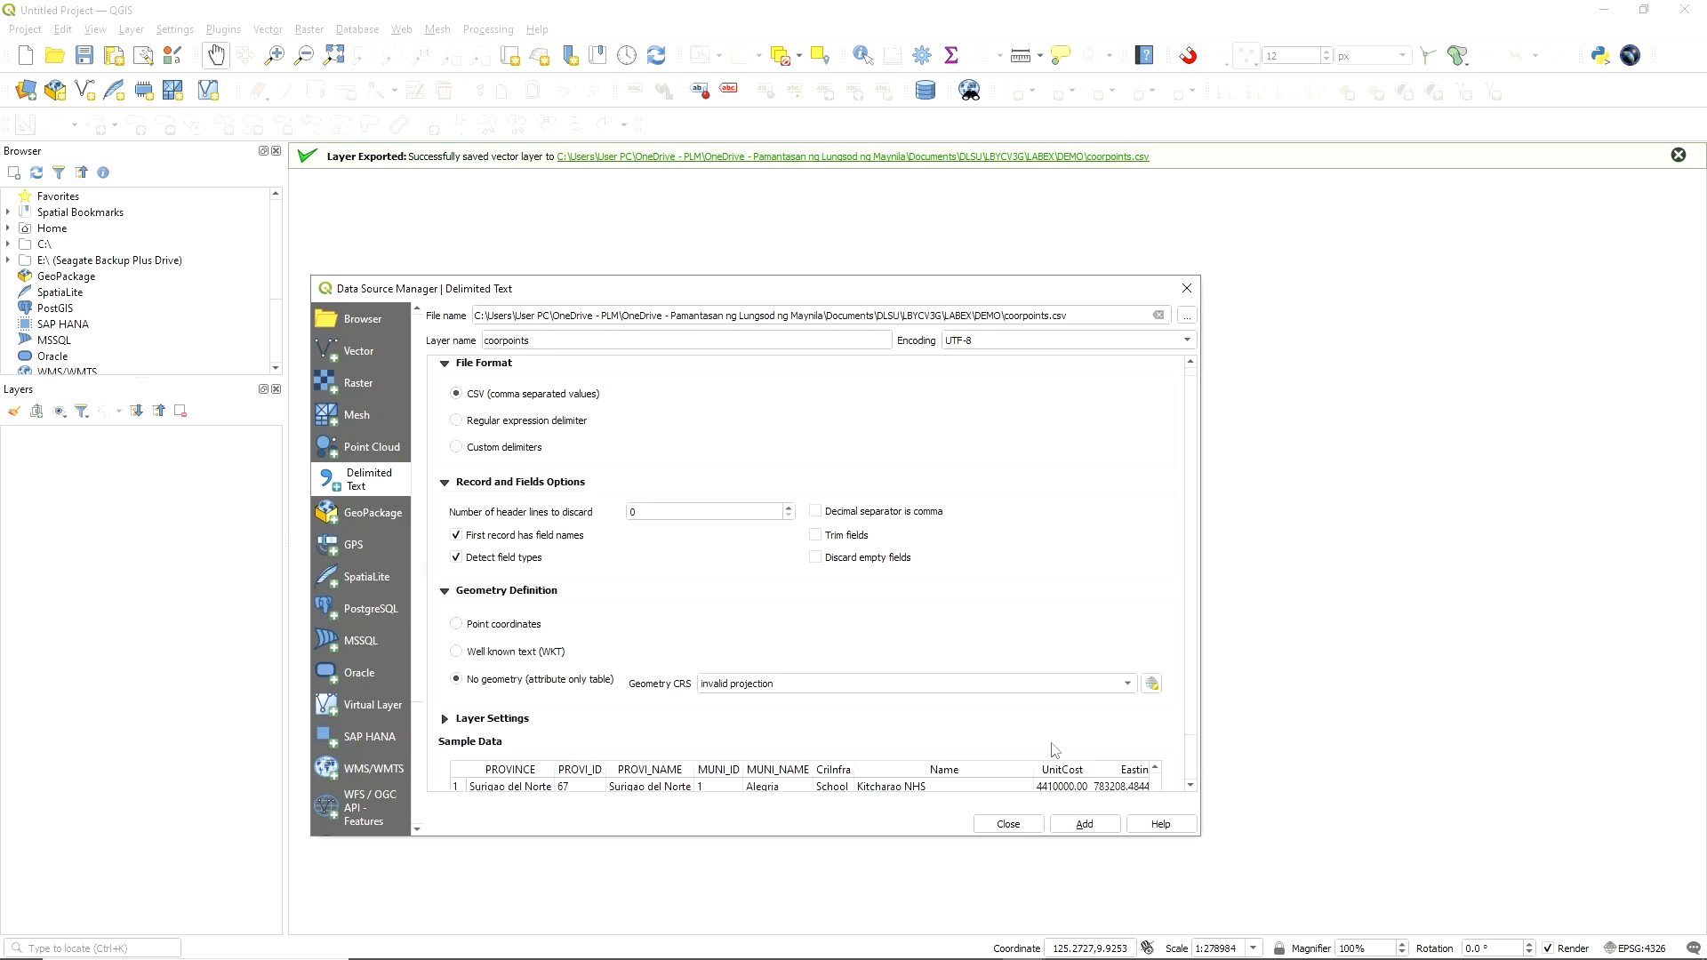
{"action": "scroll", "coordinate": [1049, 752], "scroll_direction": "down", "scroll_amount": 4}
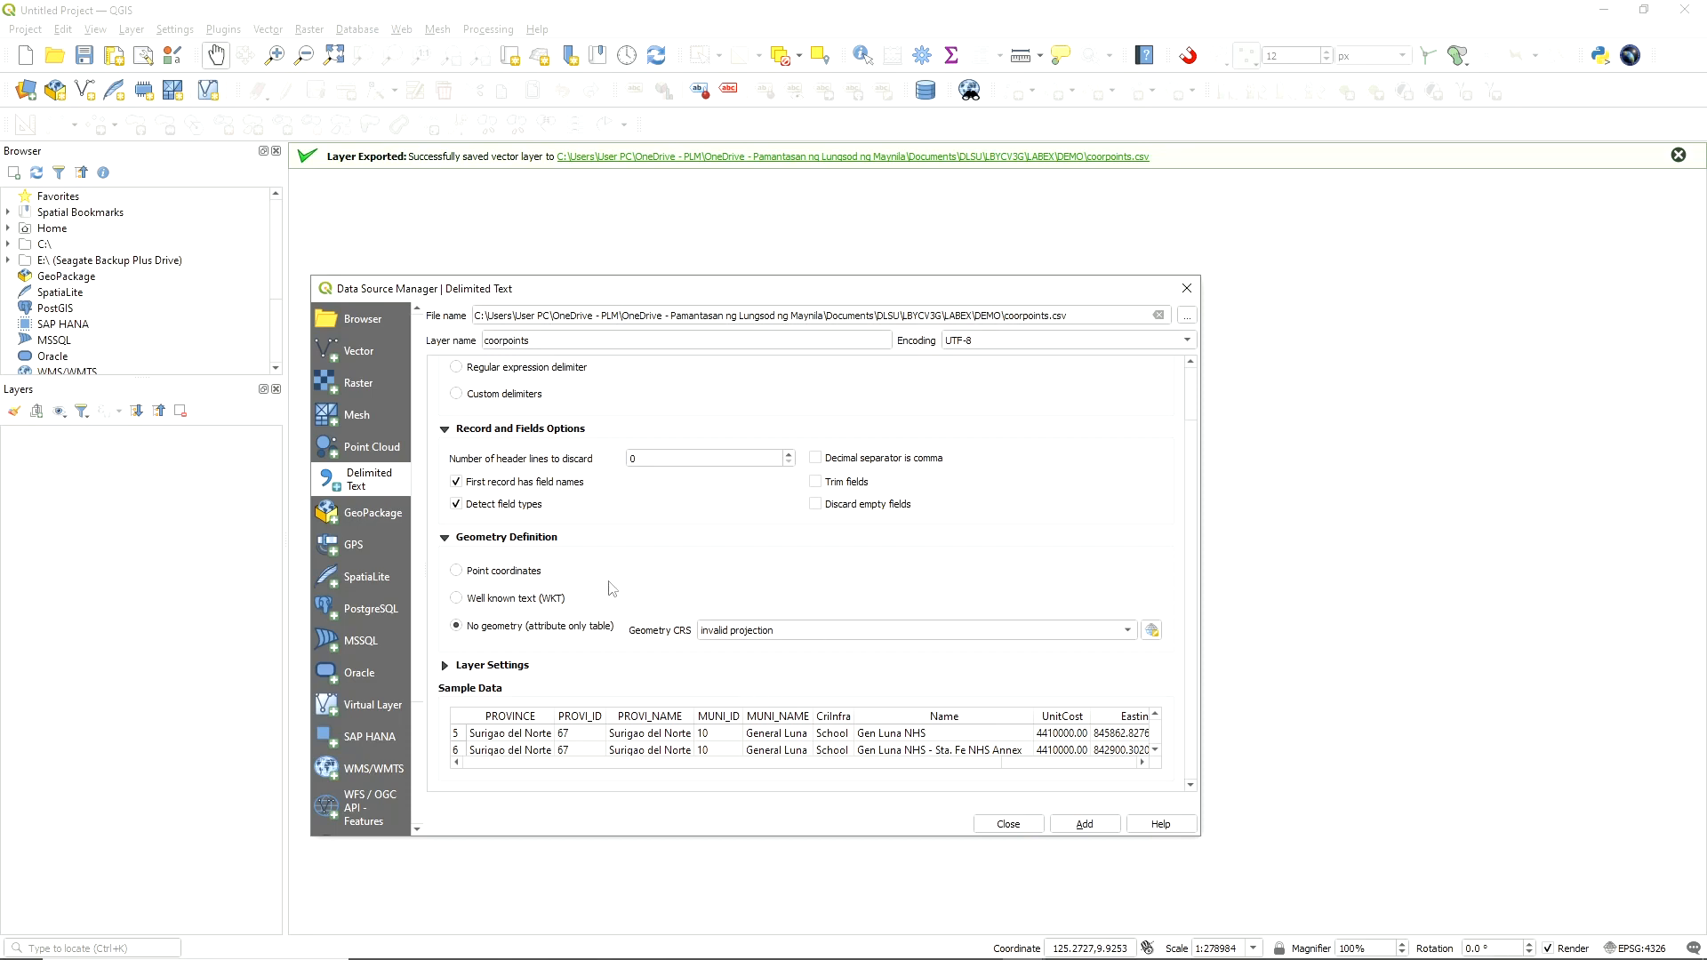
{"action": "scroll", "coordinate": [591, 560], "scroll_direction": "up", "scroll_amount": 2}
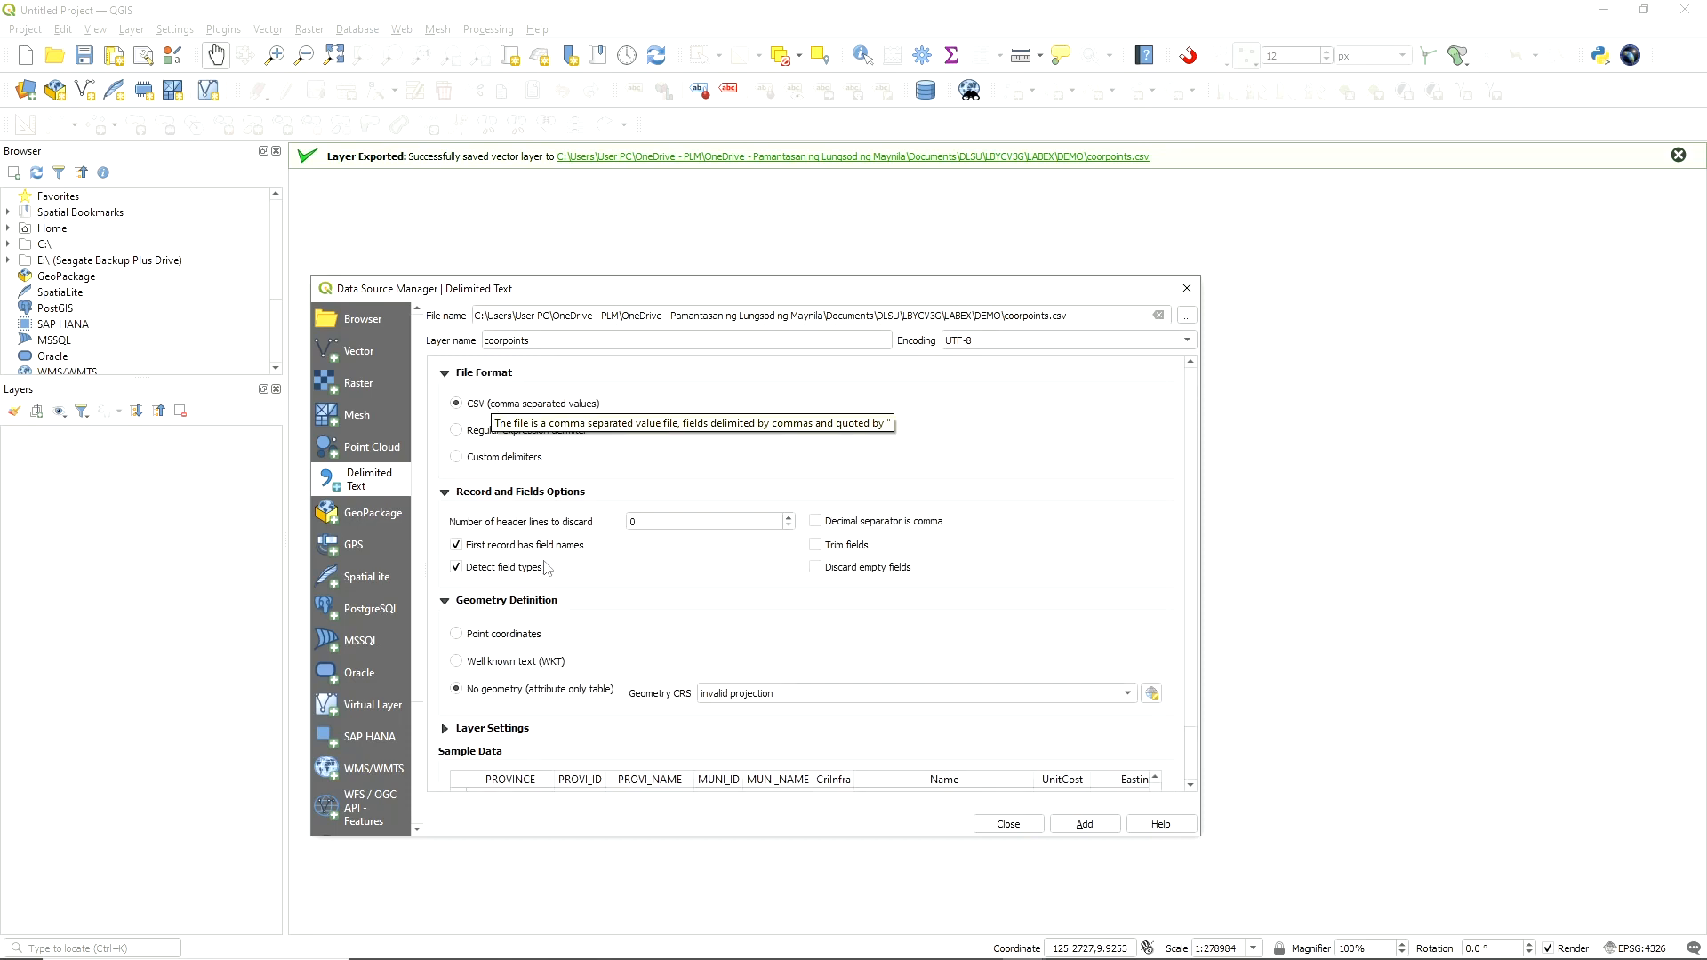
{"action": "scroll", "coordinate": [560, 586], "scroll_direction": "down", "scroll_amount": 2}
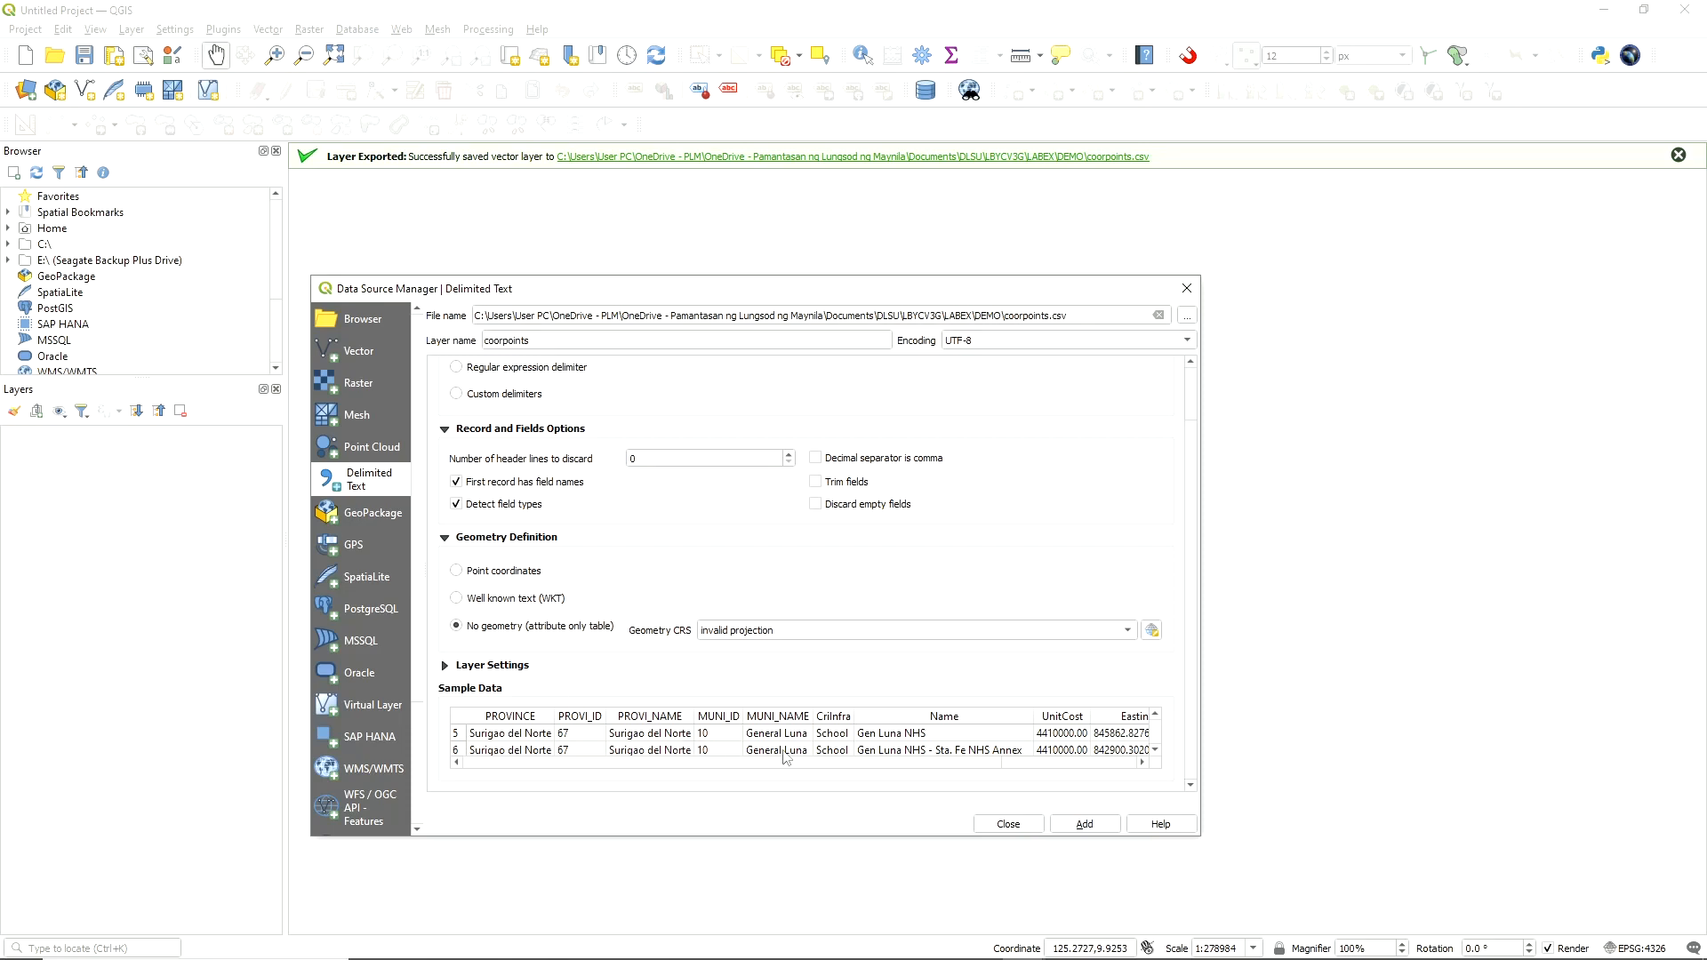
{"action": "scroll", "coordinate": [816, 763], "scroll_direction": "right", "scroll_amount": 2}
{"action": "left_click_drag", "start_coordinate": [817, 763], "coordinate": [930, 760]}
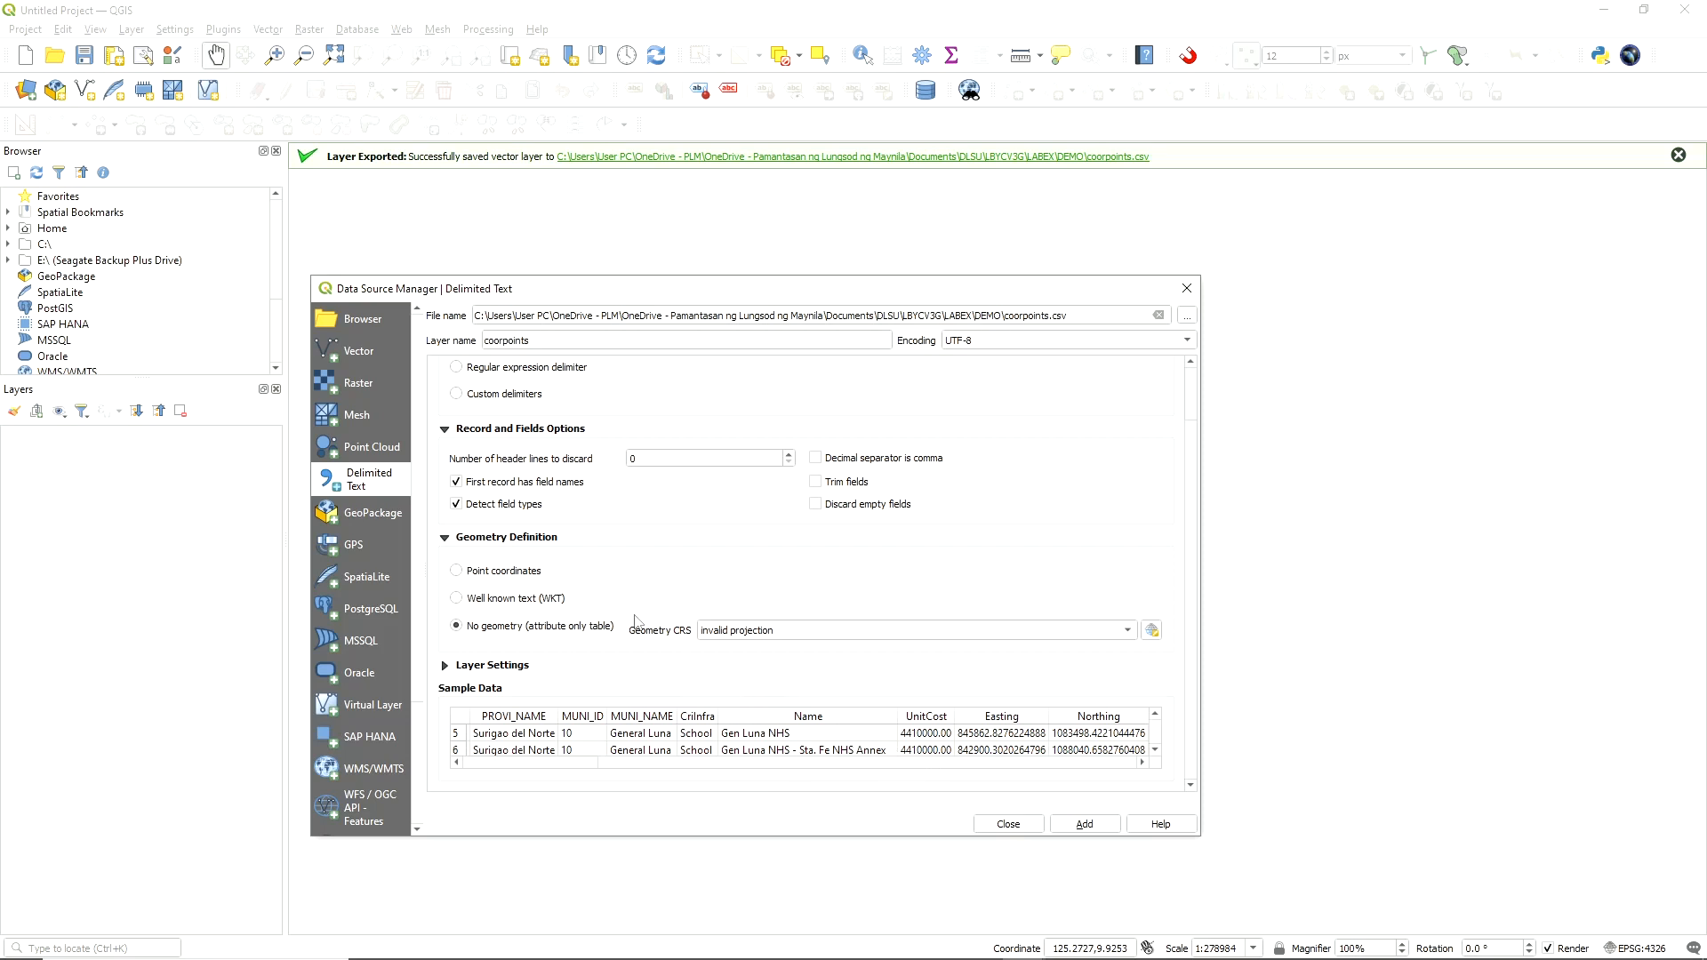
Define the layer geometry by point coordinates, with Easting as the X field and Northing as the Y field
{"action": "left_click", "coordinate": [459, 572]}
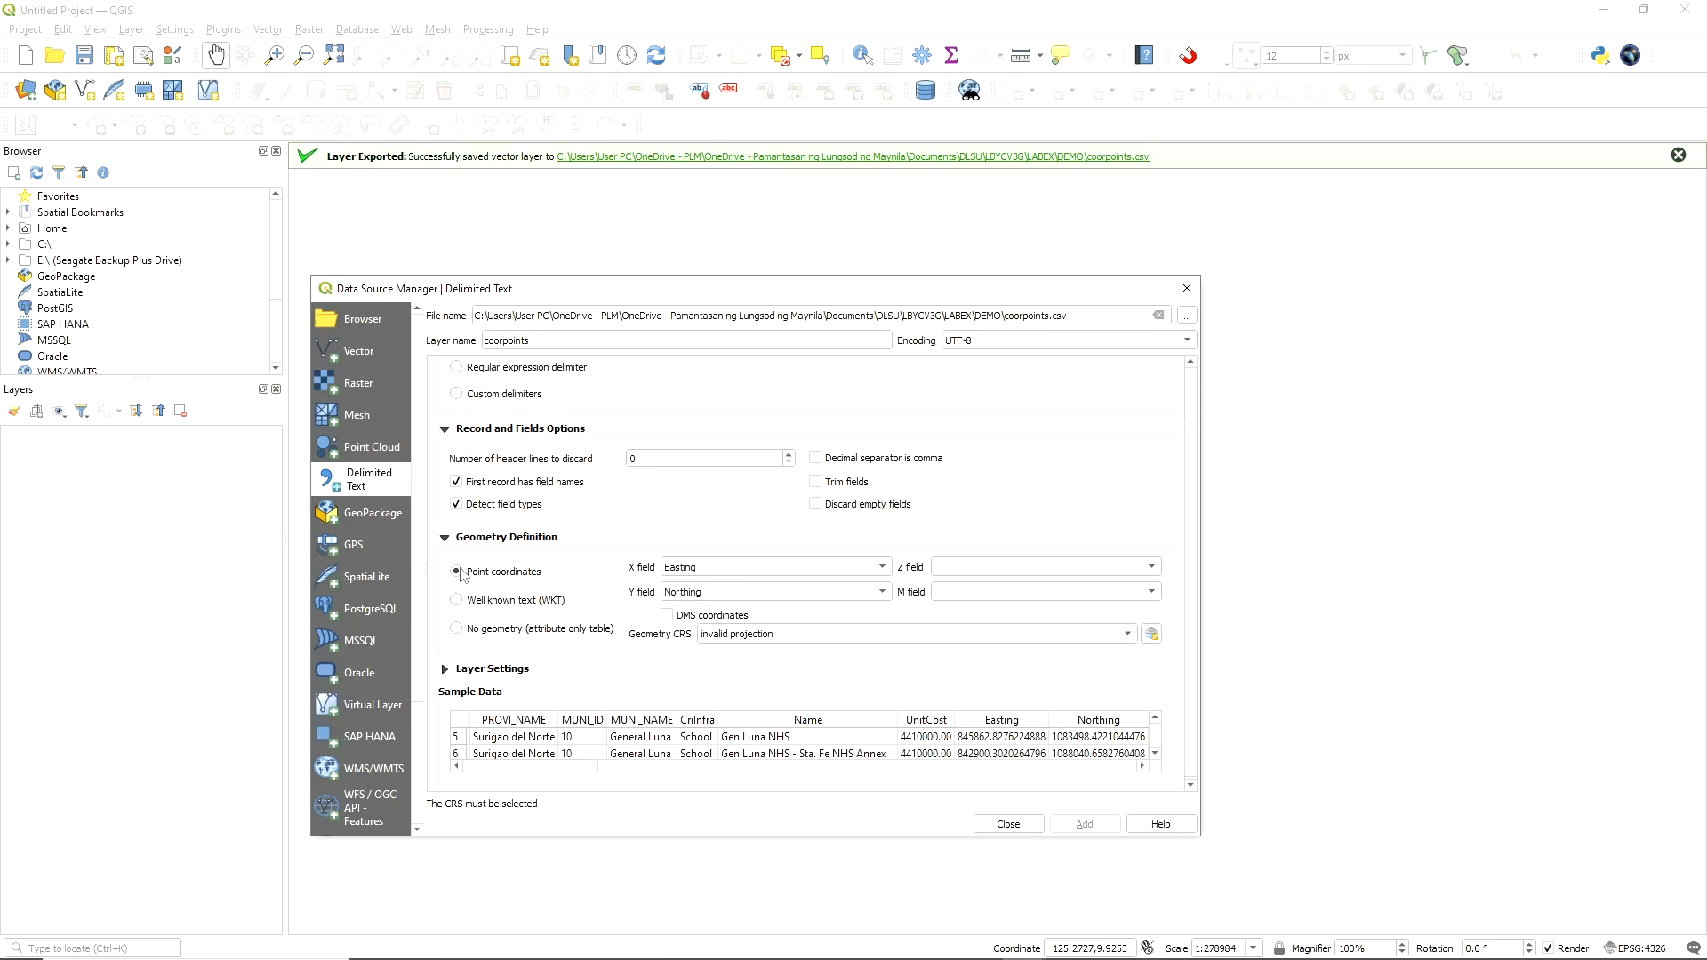
{"action": "left_click", "coordinate": [702, 596]}
{"action": "left_click", "coordinate": [701, 594]}
Set the geometry CRS to EPSG:32651 - WGS 84 / UTM zone 51N and add coorpoints to the map as a point layer
{"action": "scroll", "coordinate": [1049, 736], "scroll_direction": "down", "scroll_amount": 1}
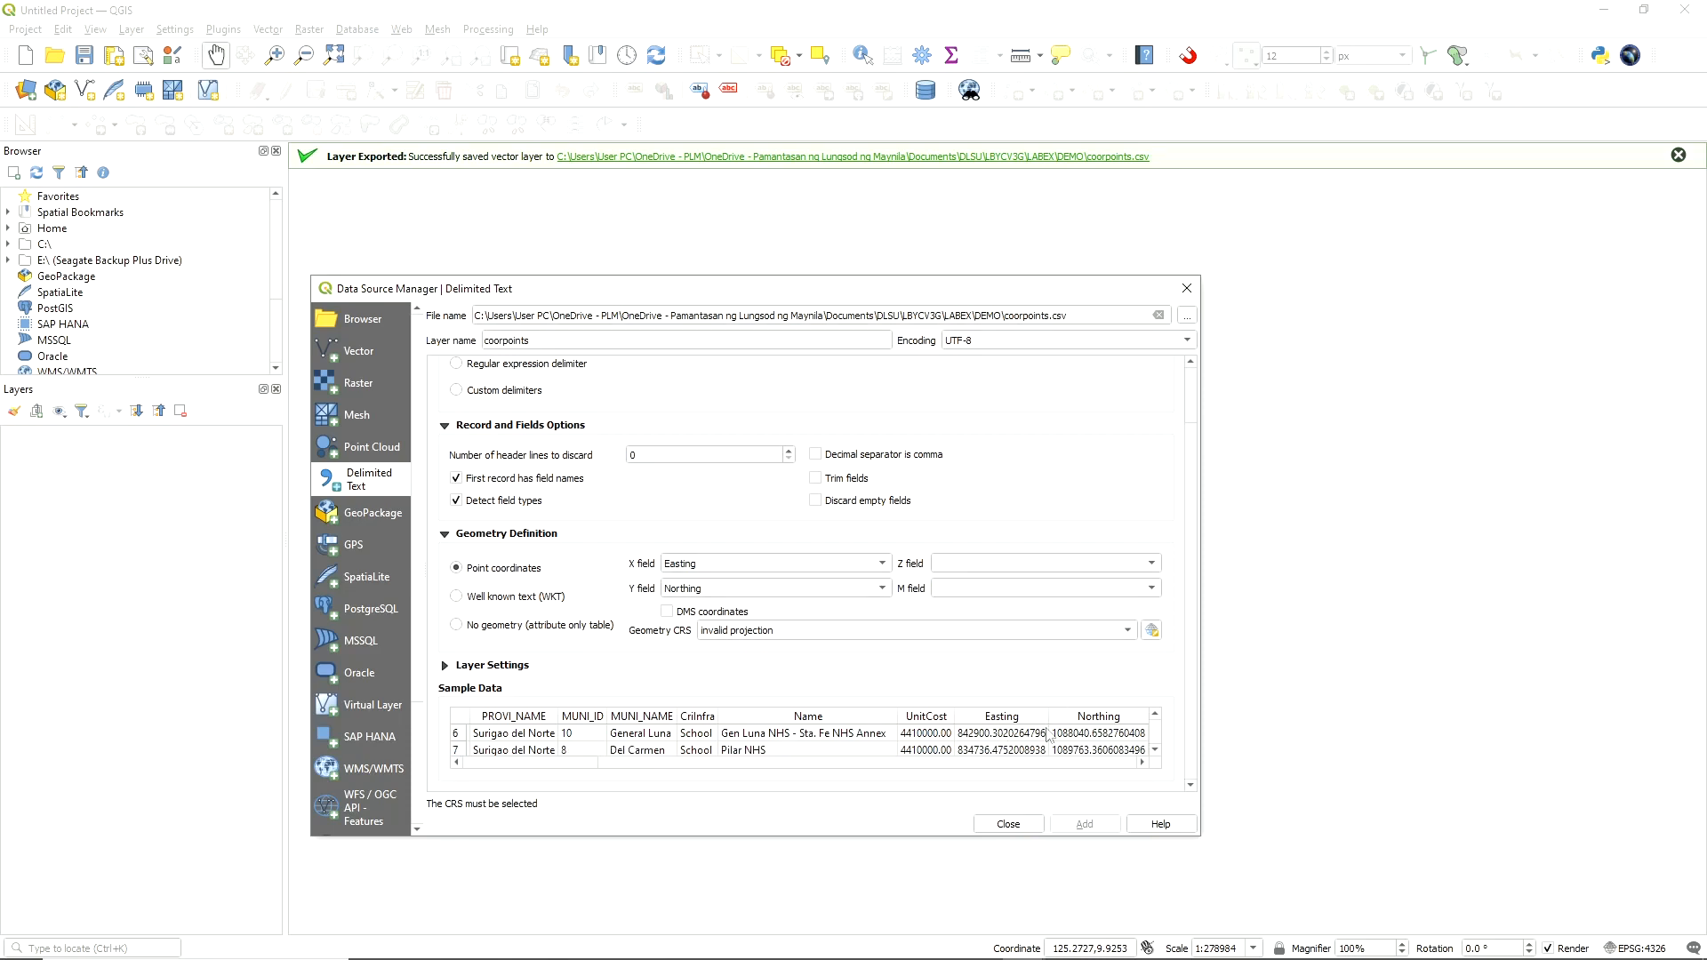
{"action": "scroll", "coordinate": [1049, 736], "scroll_direction": "down", "scroll_amount": 7}
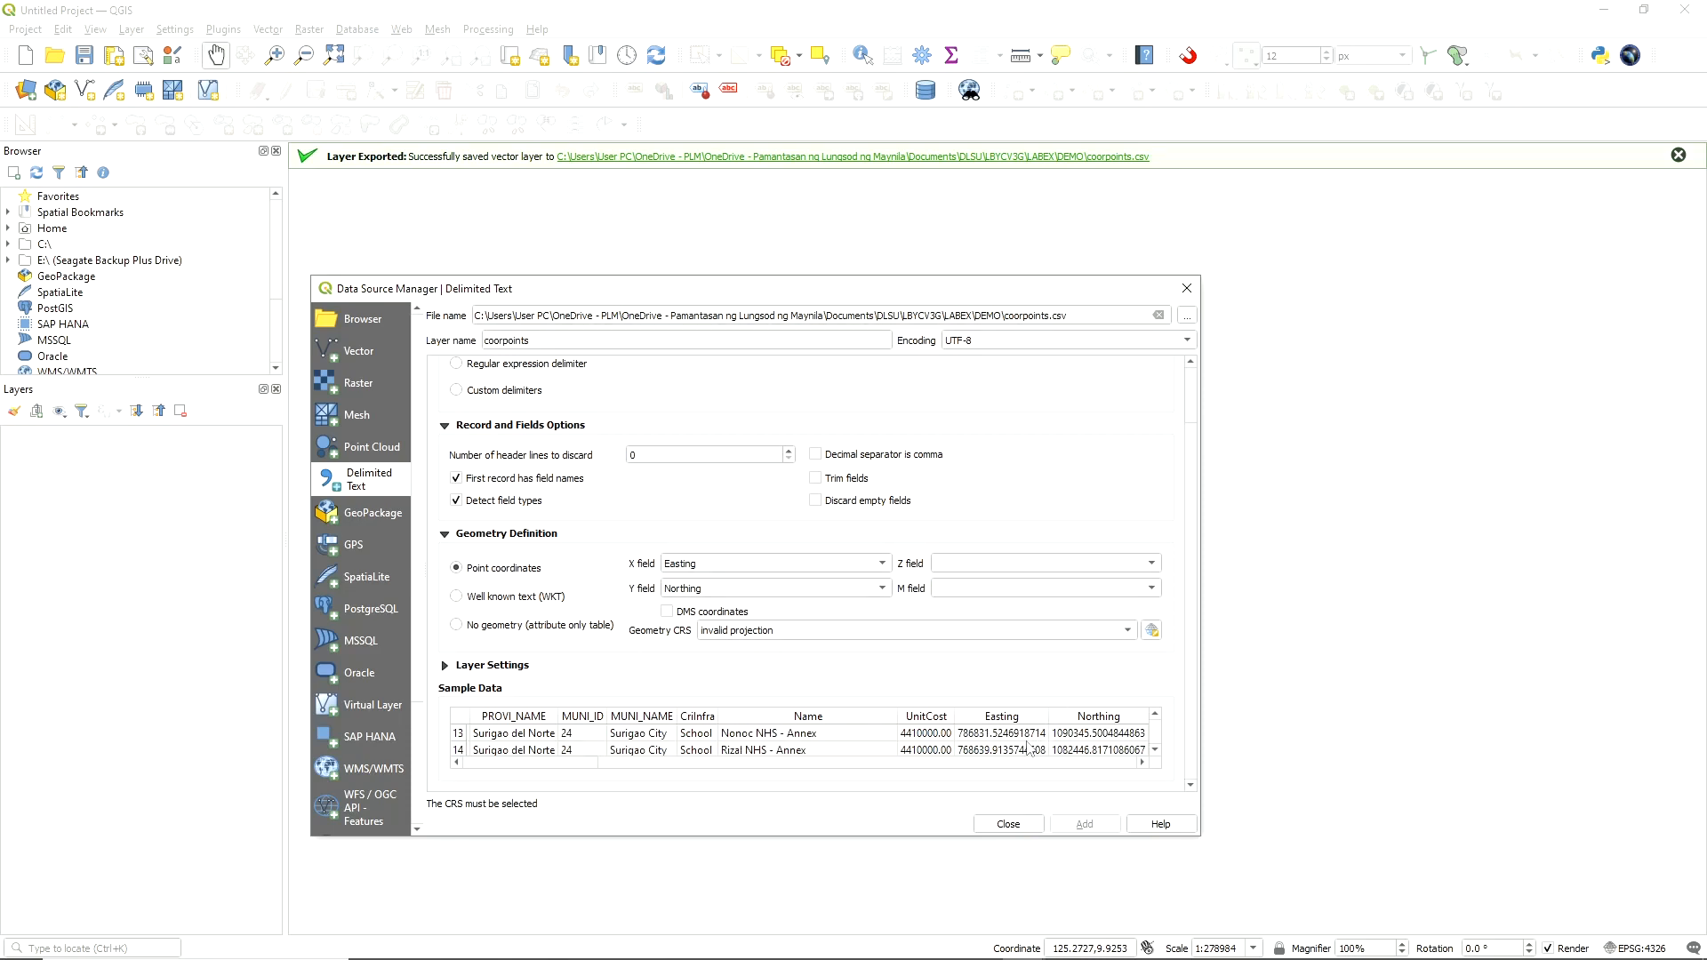
{"action": "scroll", "coordinate": [652, 523], "scroll_direction": "up", "scroll_amount": 3}
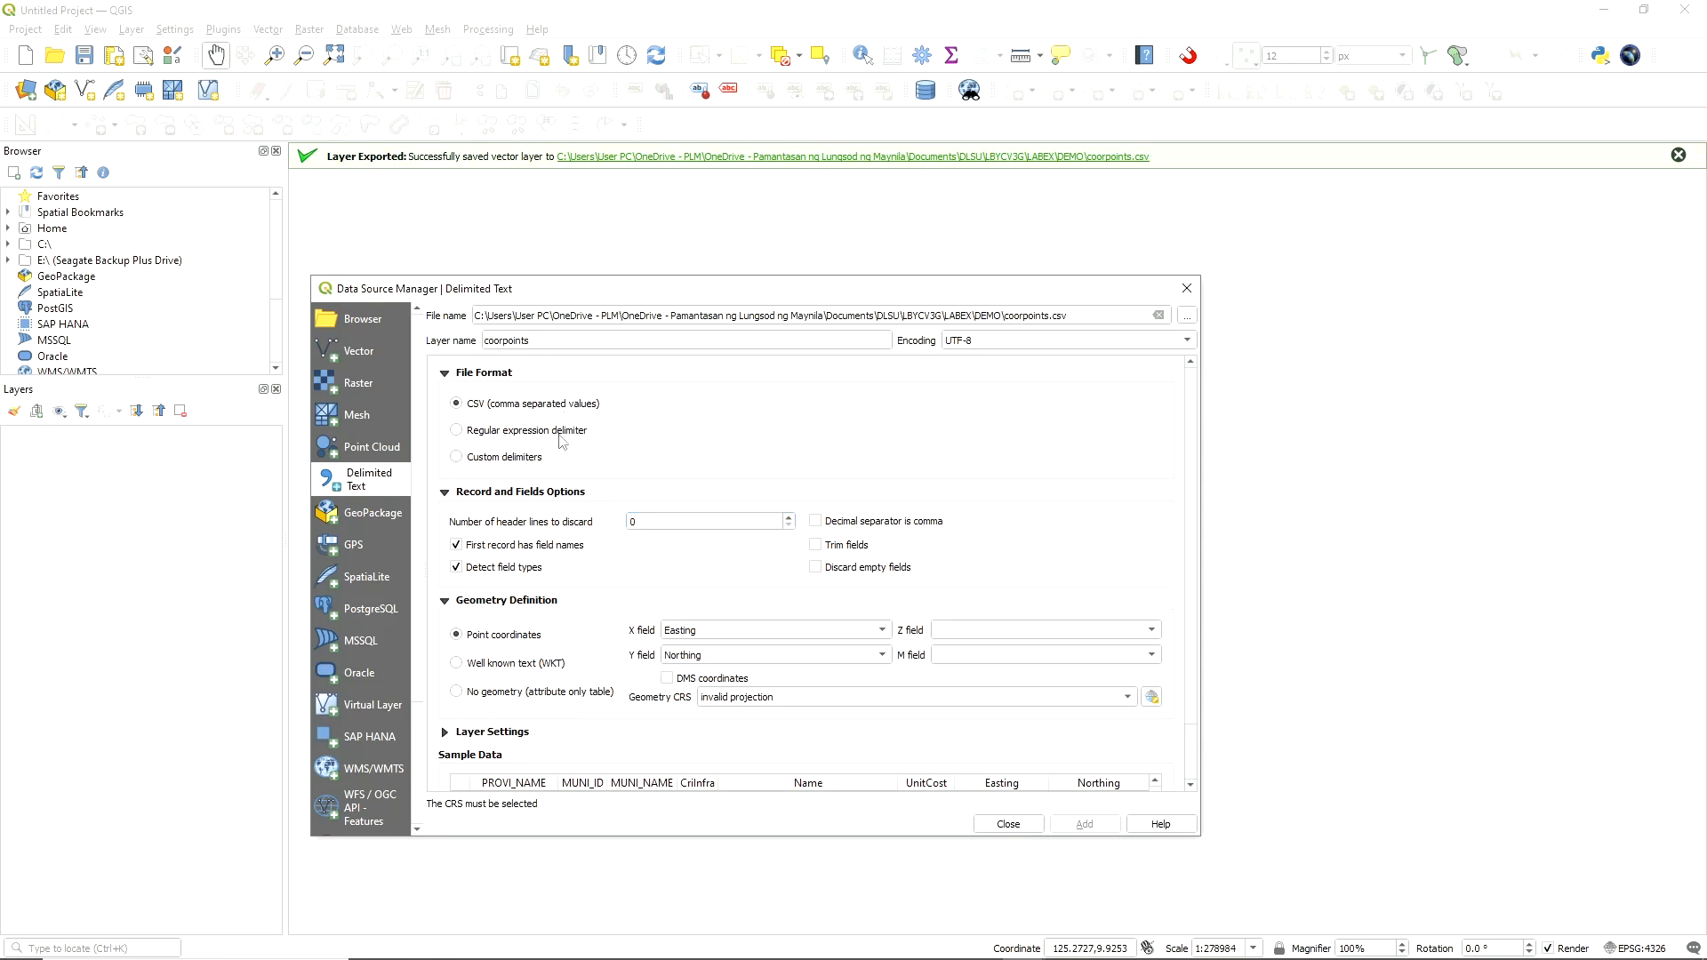
{"action": "scroll", "coordinate": [678, 599], "scroll_direction": "down", "scroll_amount": 2}
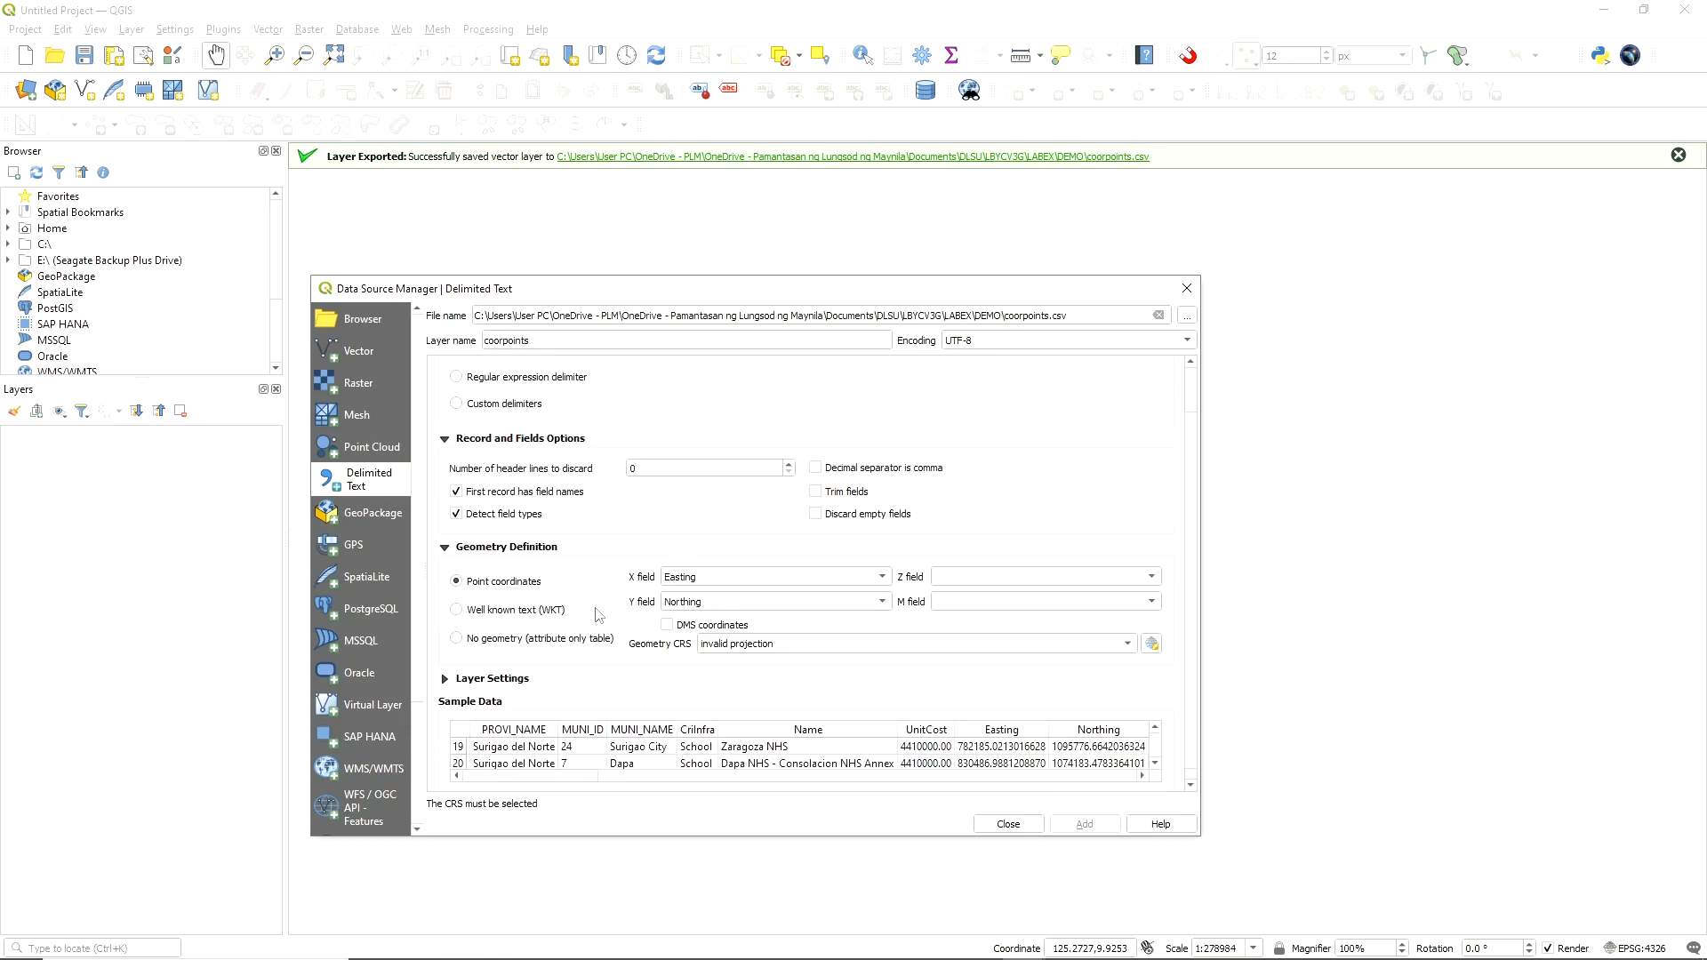
{"action": "left_click", "coordinate": [1130, 647]}
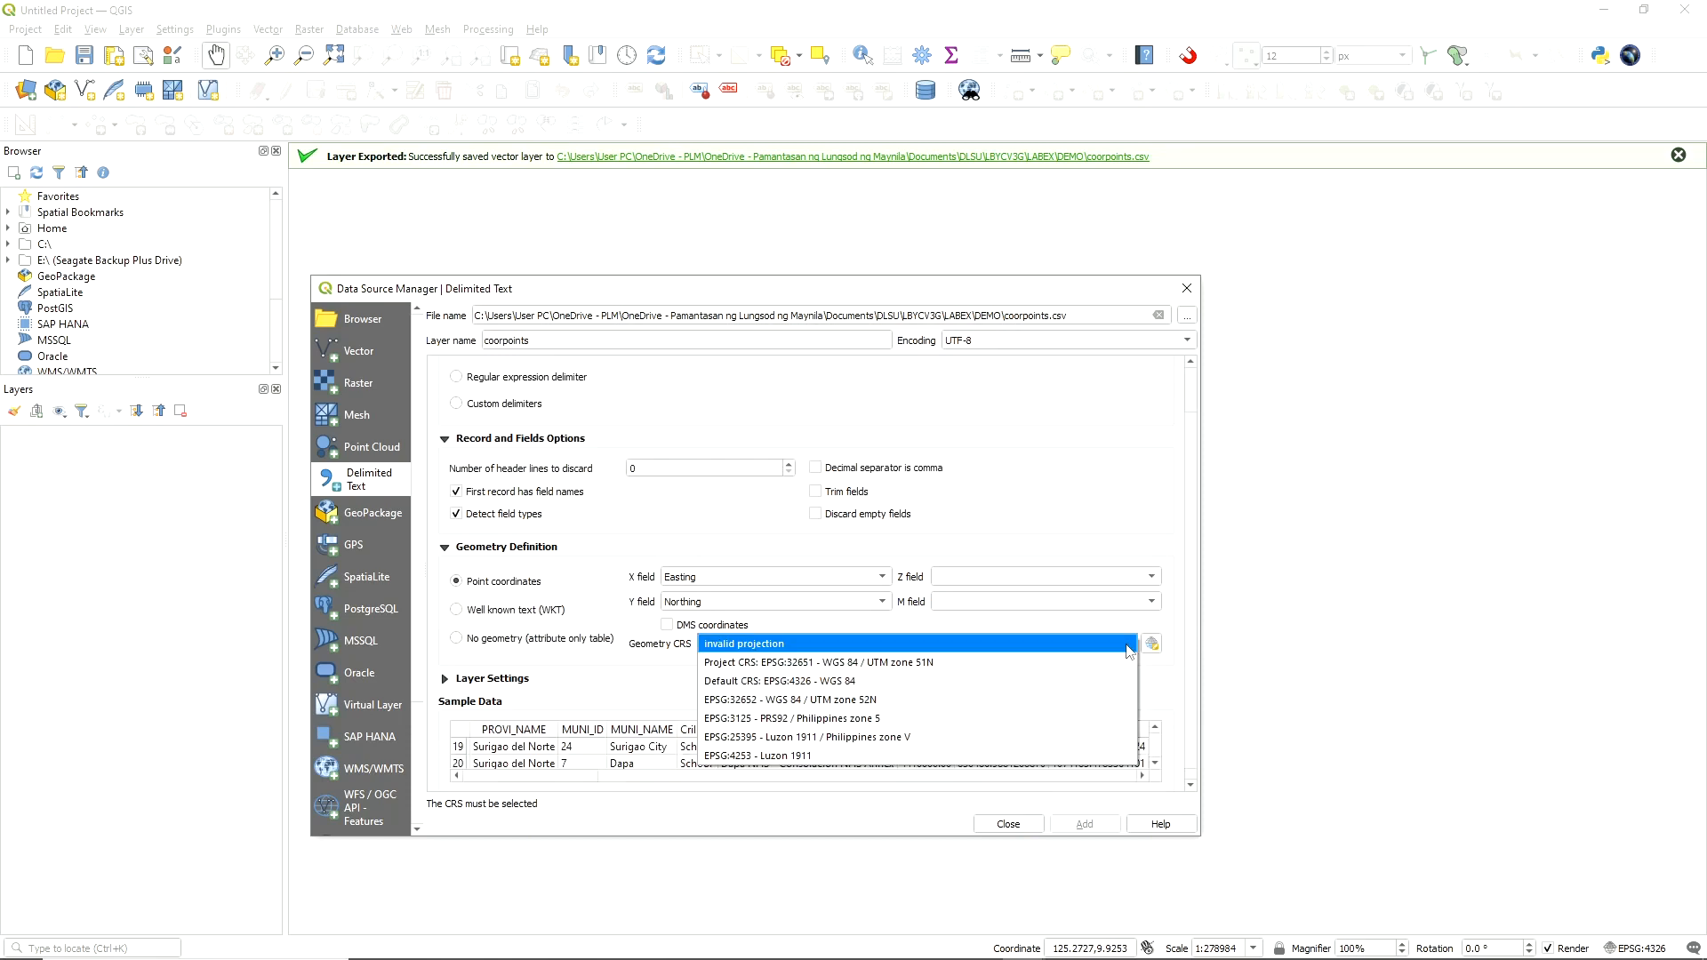
{"action": "left_click", "coordinate": [1114, 665]}
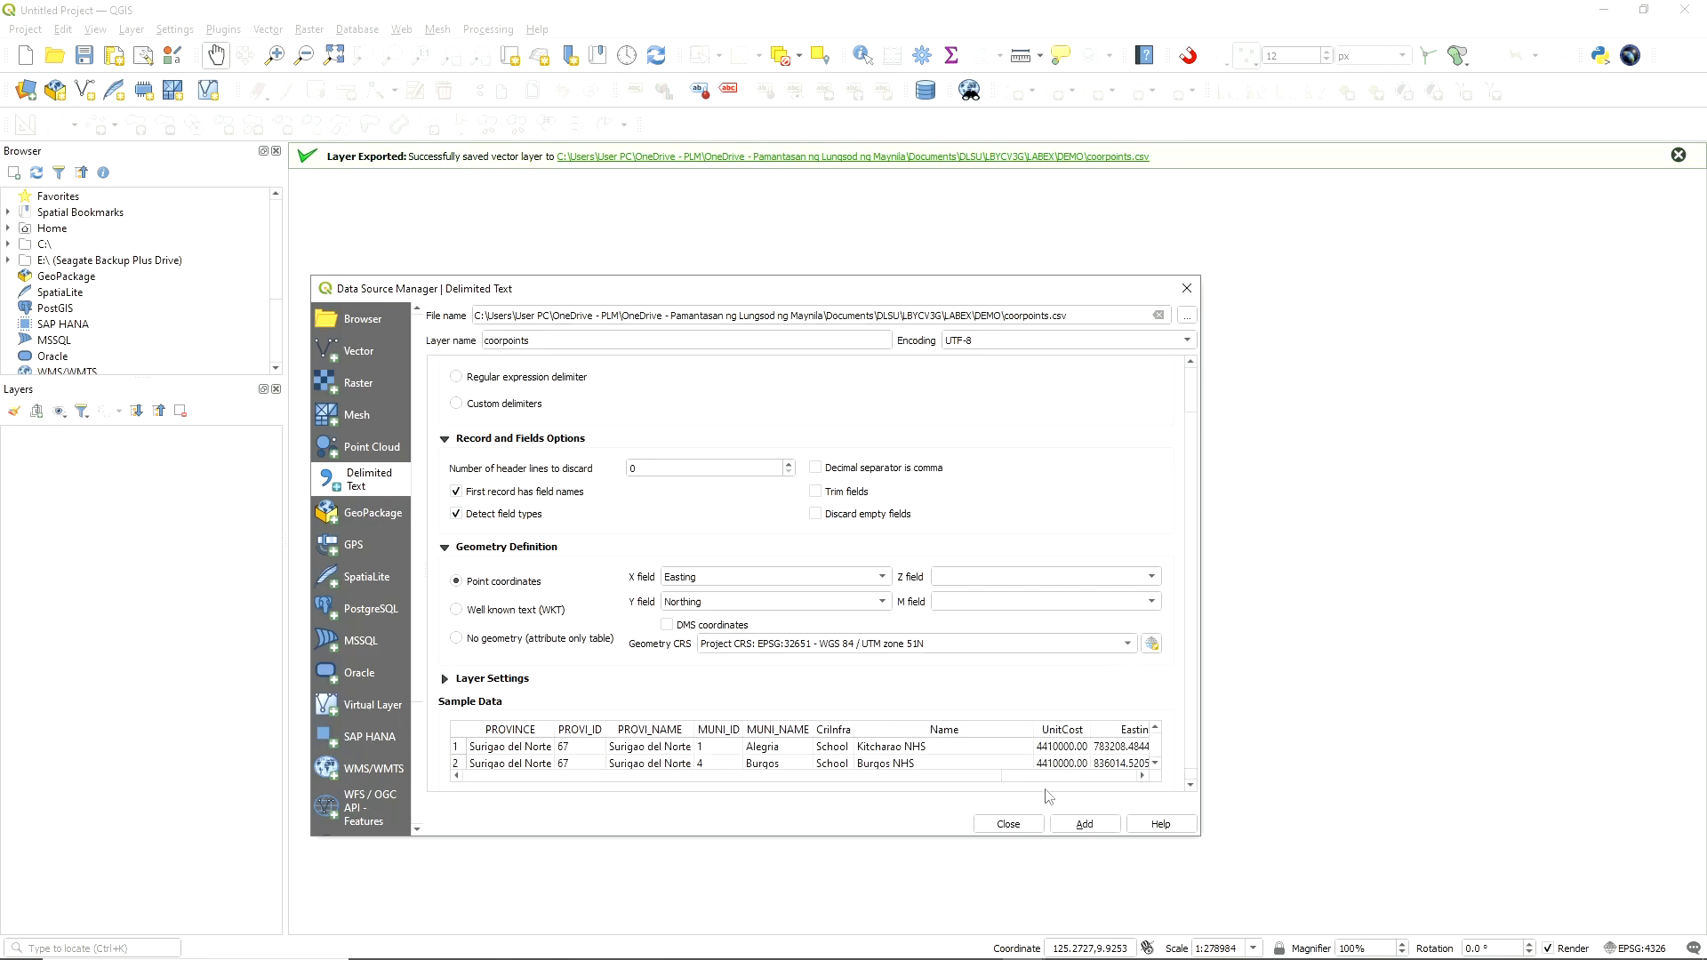
{"action": "left_click_drag", "start_coordinate": [990, 776], "coordinate": [1155, 786]}
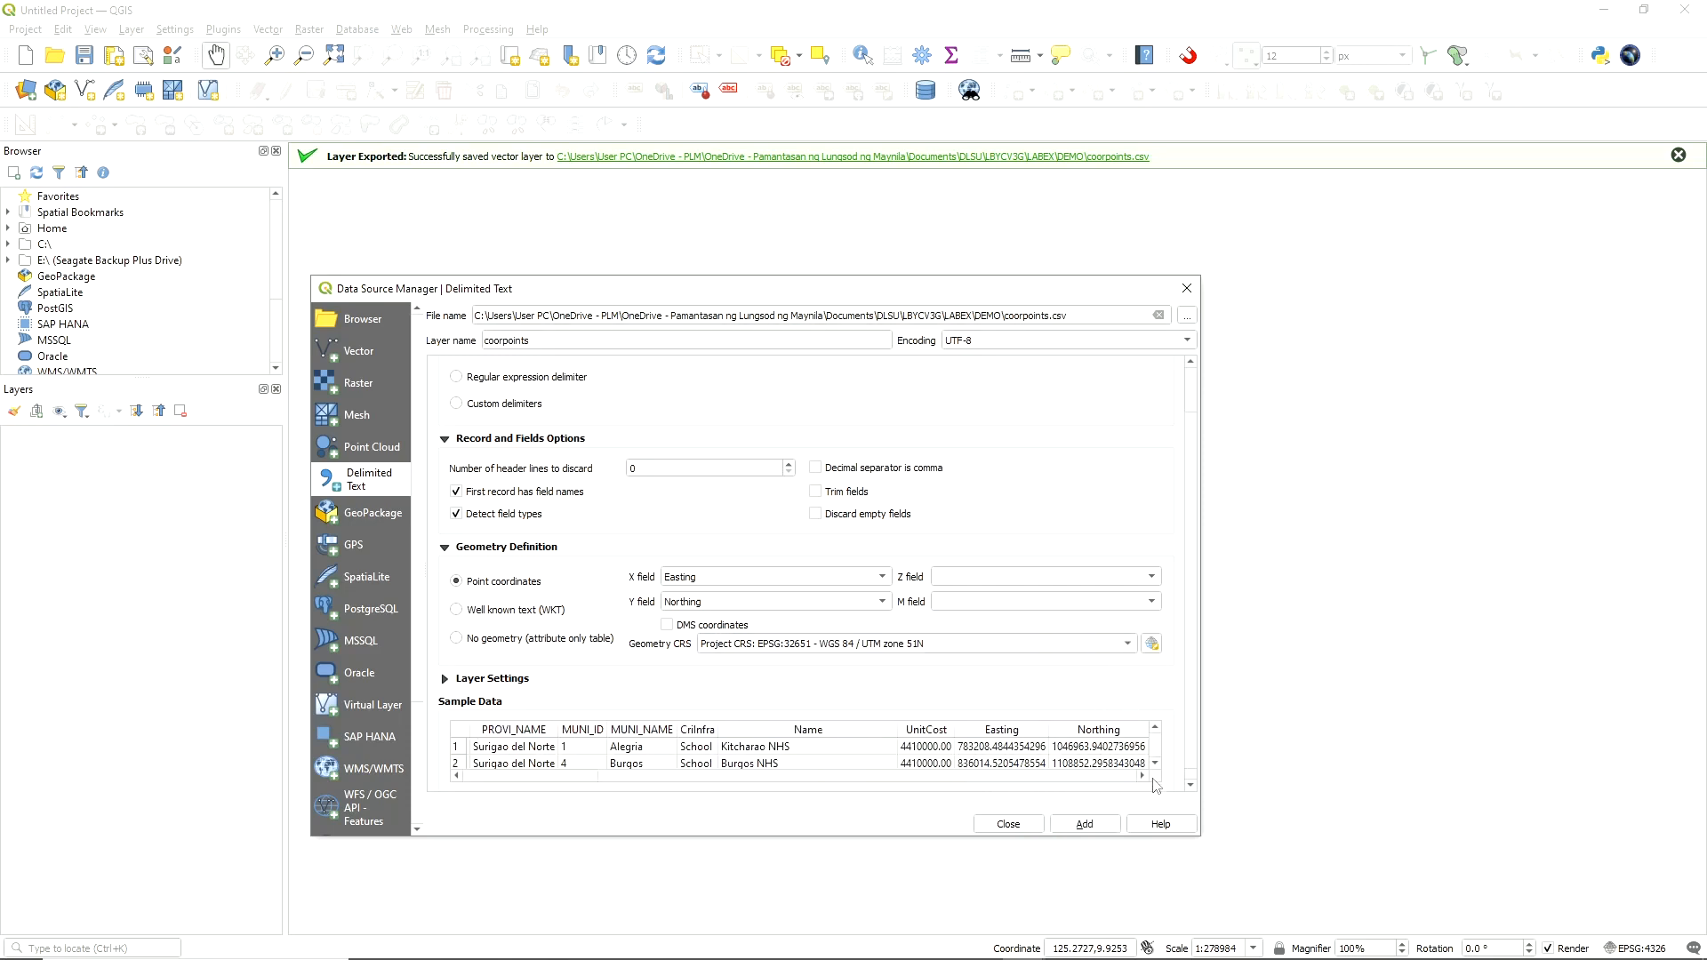
{"action": "left_click", "coordinate": [1078, 825]}
{"action": "left_click", "coordinate": [1024, 823]}
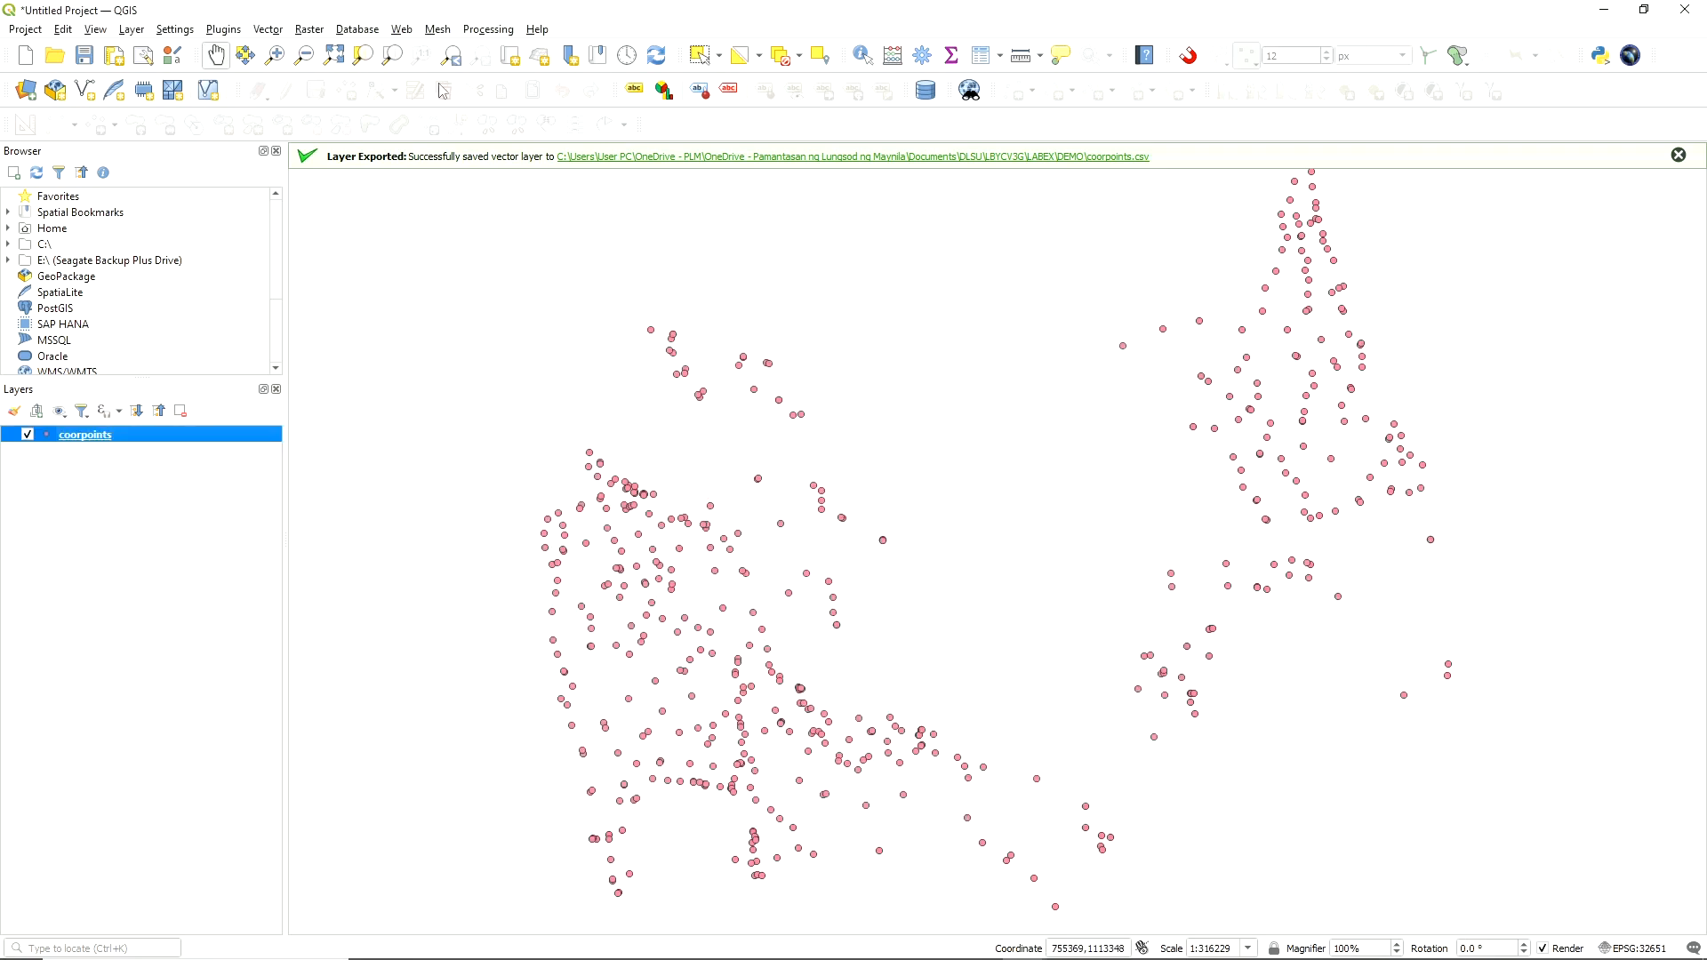
Add an OpenStreetMap base map with the OpenLayers plugin and place it below the coorpoints layer
{"action": "left_click", "coordinate": [319, 31]}
{"action": "mouse_move", "coordinate": [281, 34]}
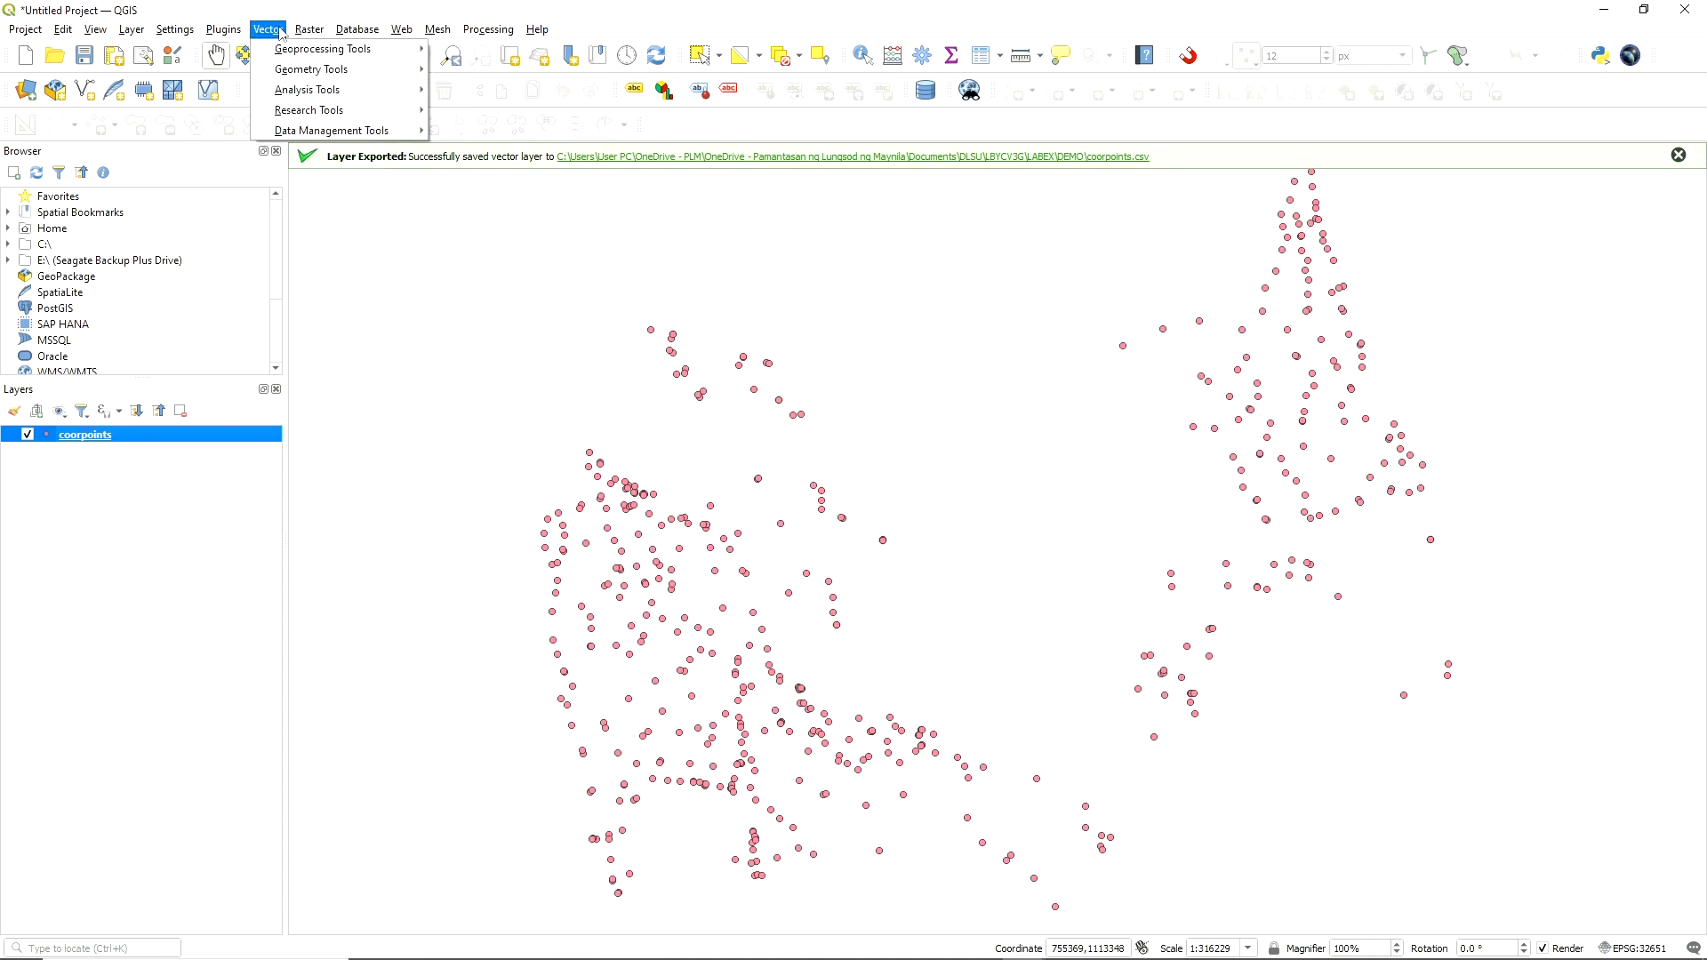
{"action": "mouse_move", "coordinate": [228, 33]}
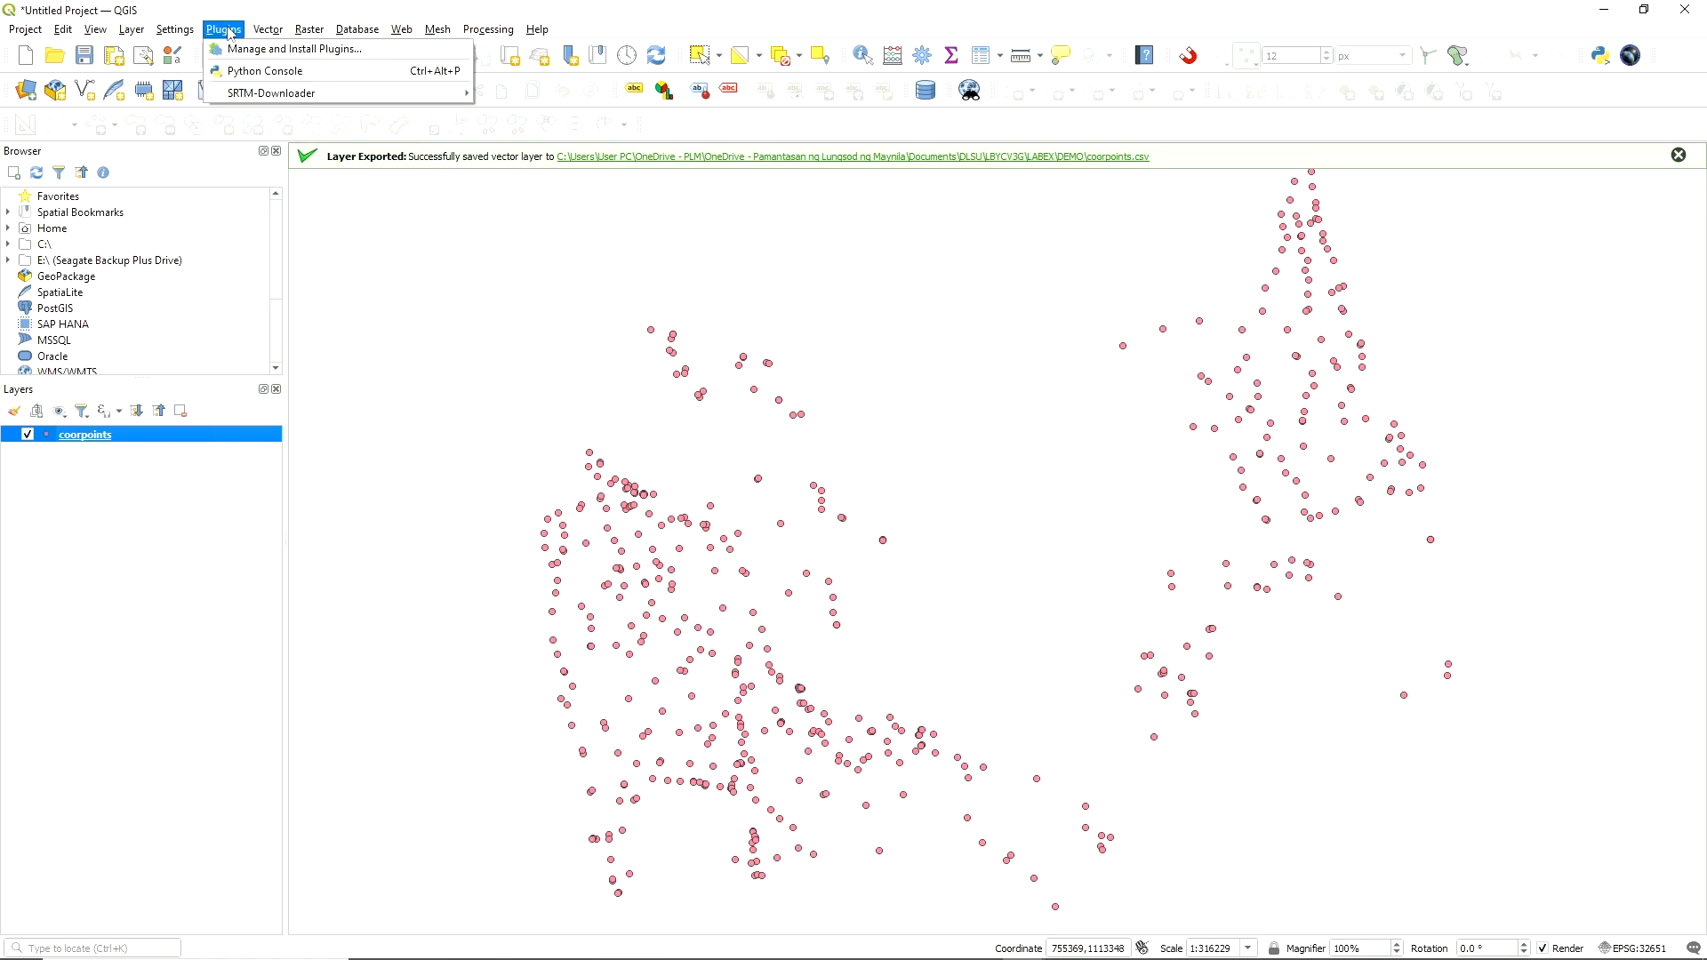
{"action": "mouse_move", "coordinate": [402, 32]}
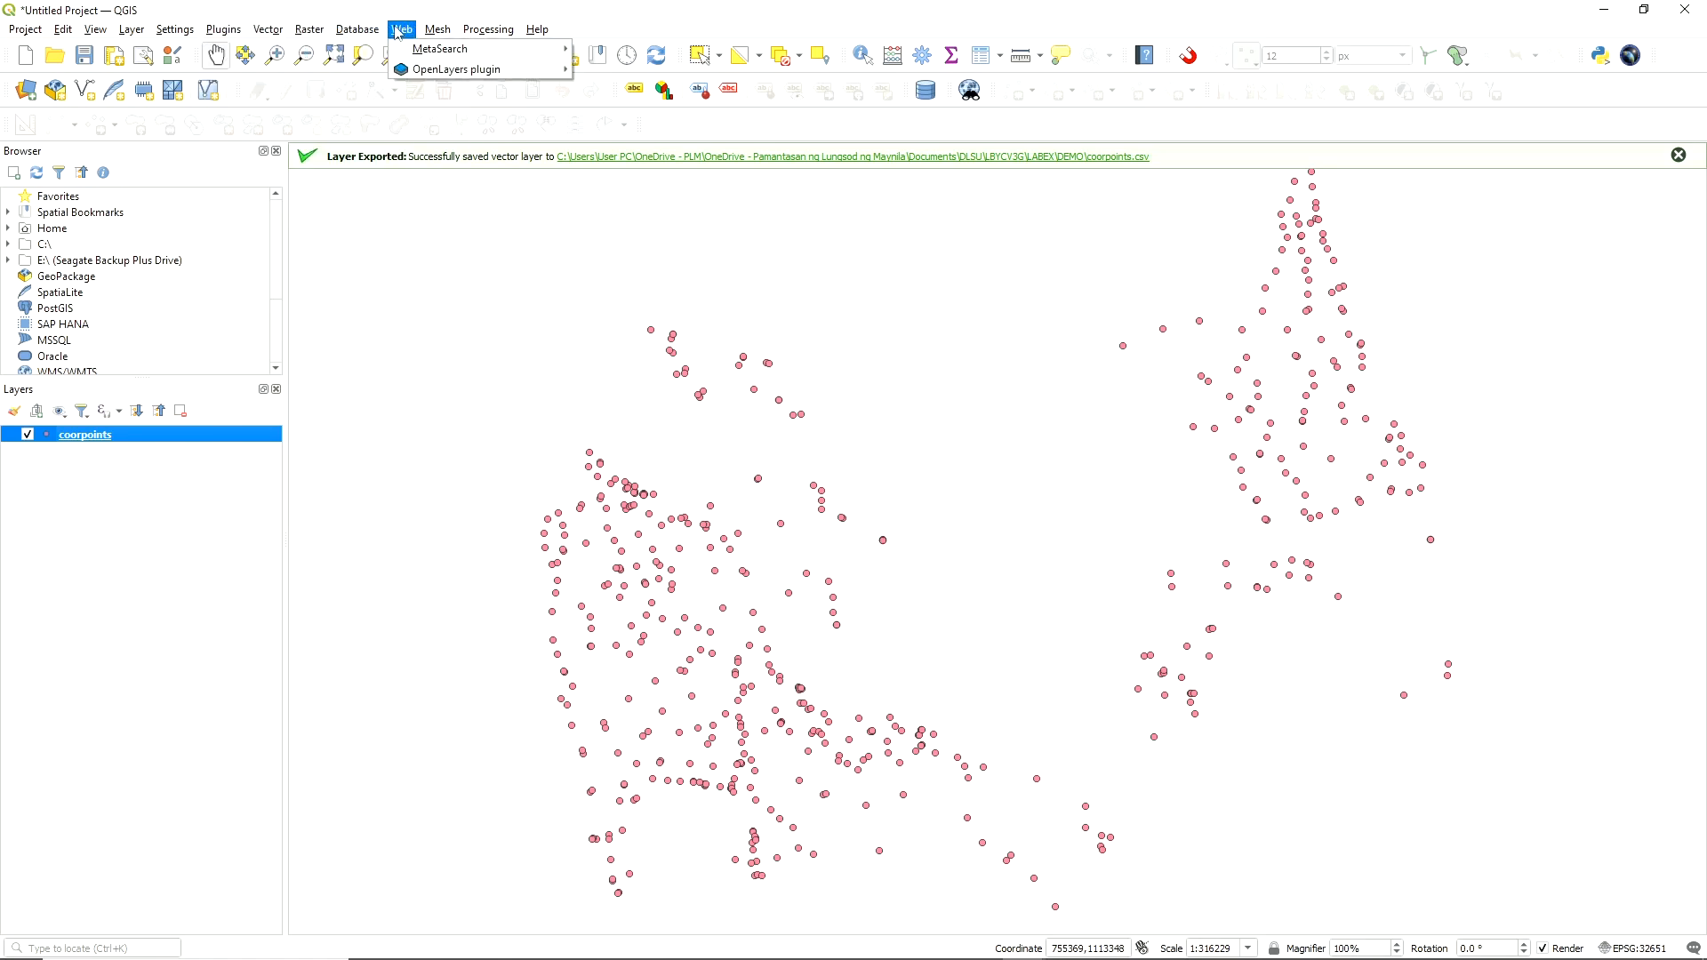
{"action": "mouse_move", "coordinate": [481, 70]}
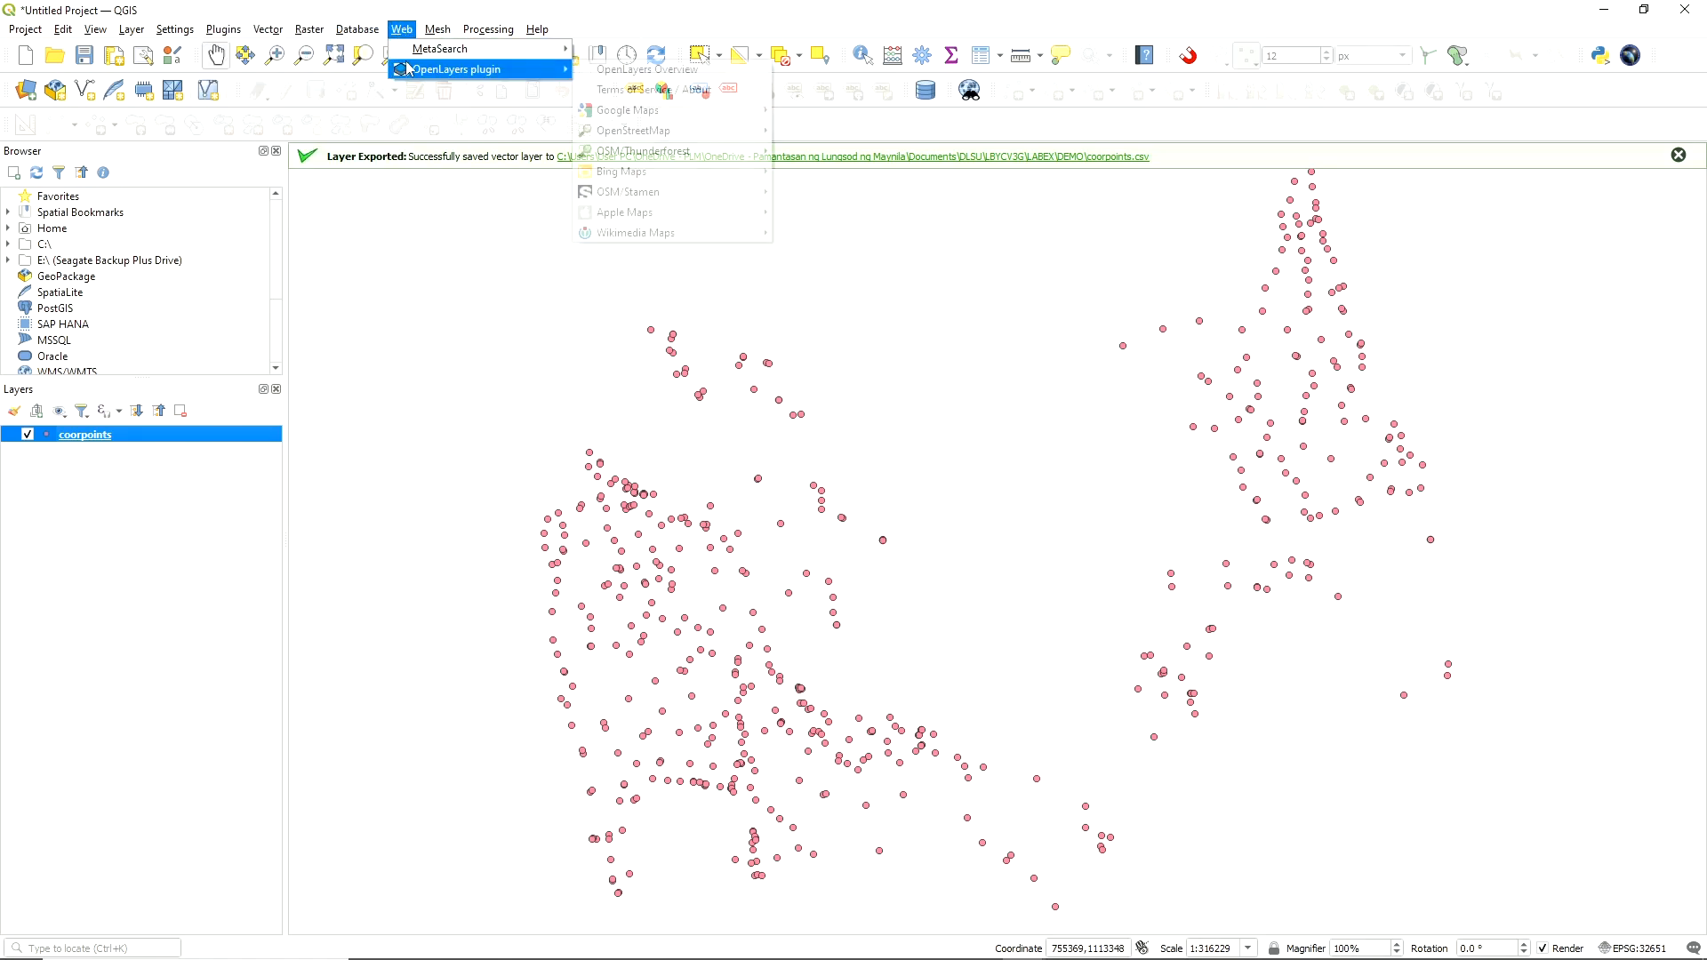
{"action": "mouse_move", "coordinate": [633, 130]}
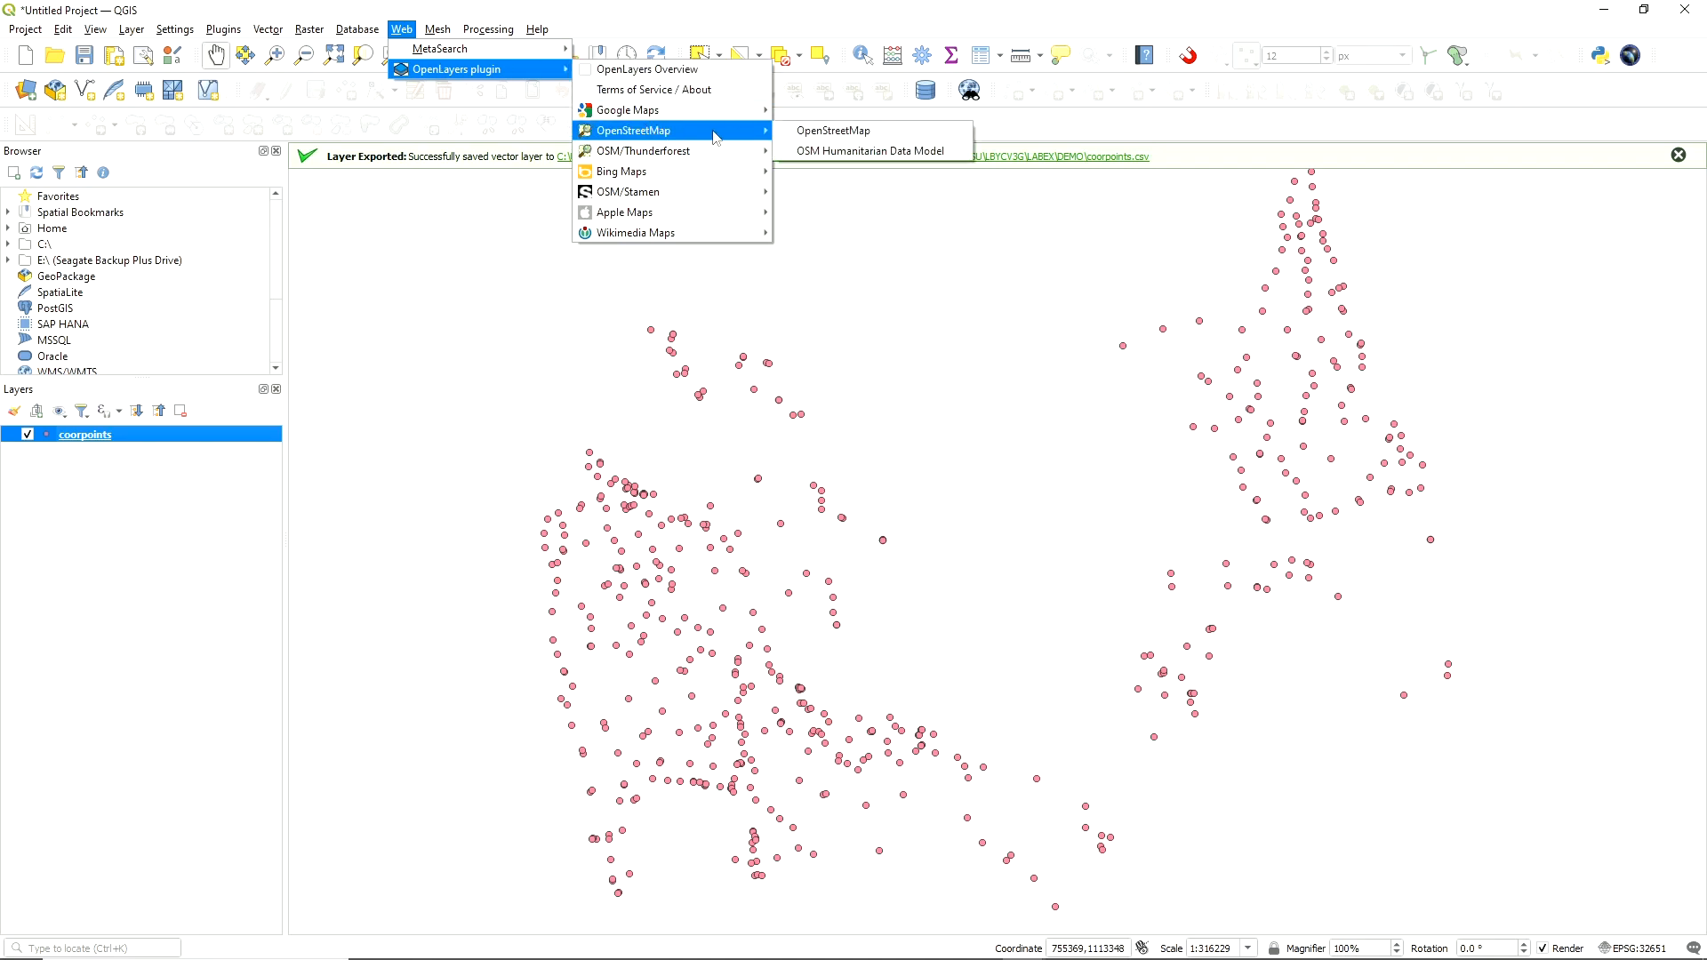
{"action": "left_click", "coordinate": [782, 130]}
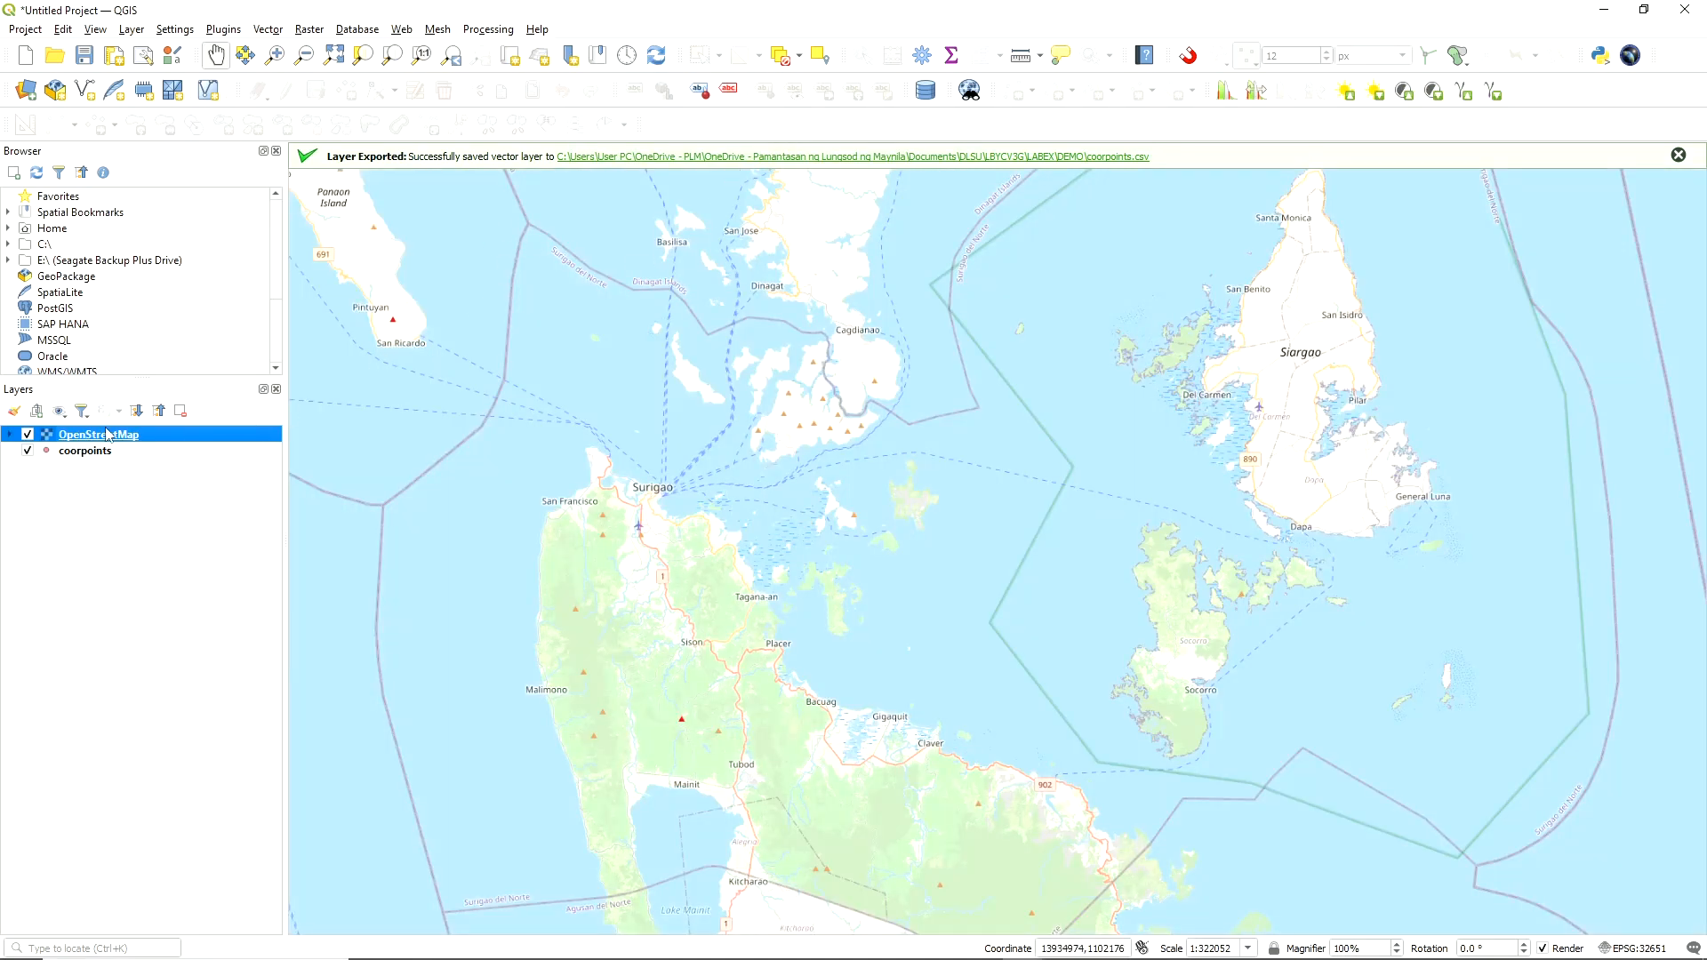
{"action": "left_click_drag", "start_coordinate": [106, 439], "coordinate": [115, 485]}
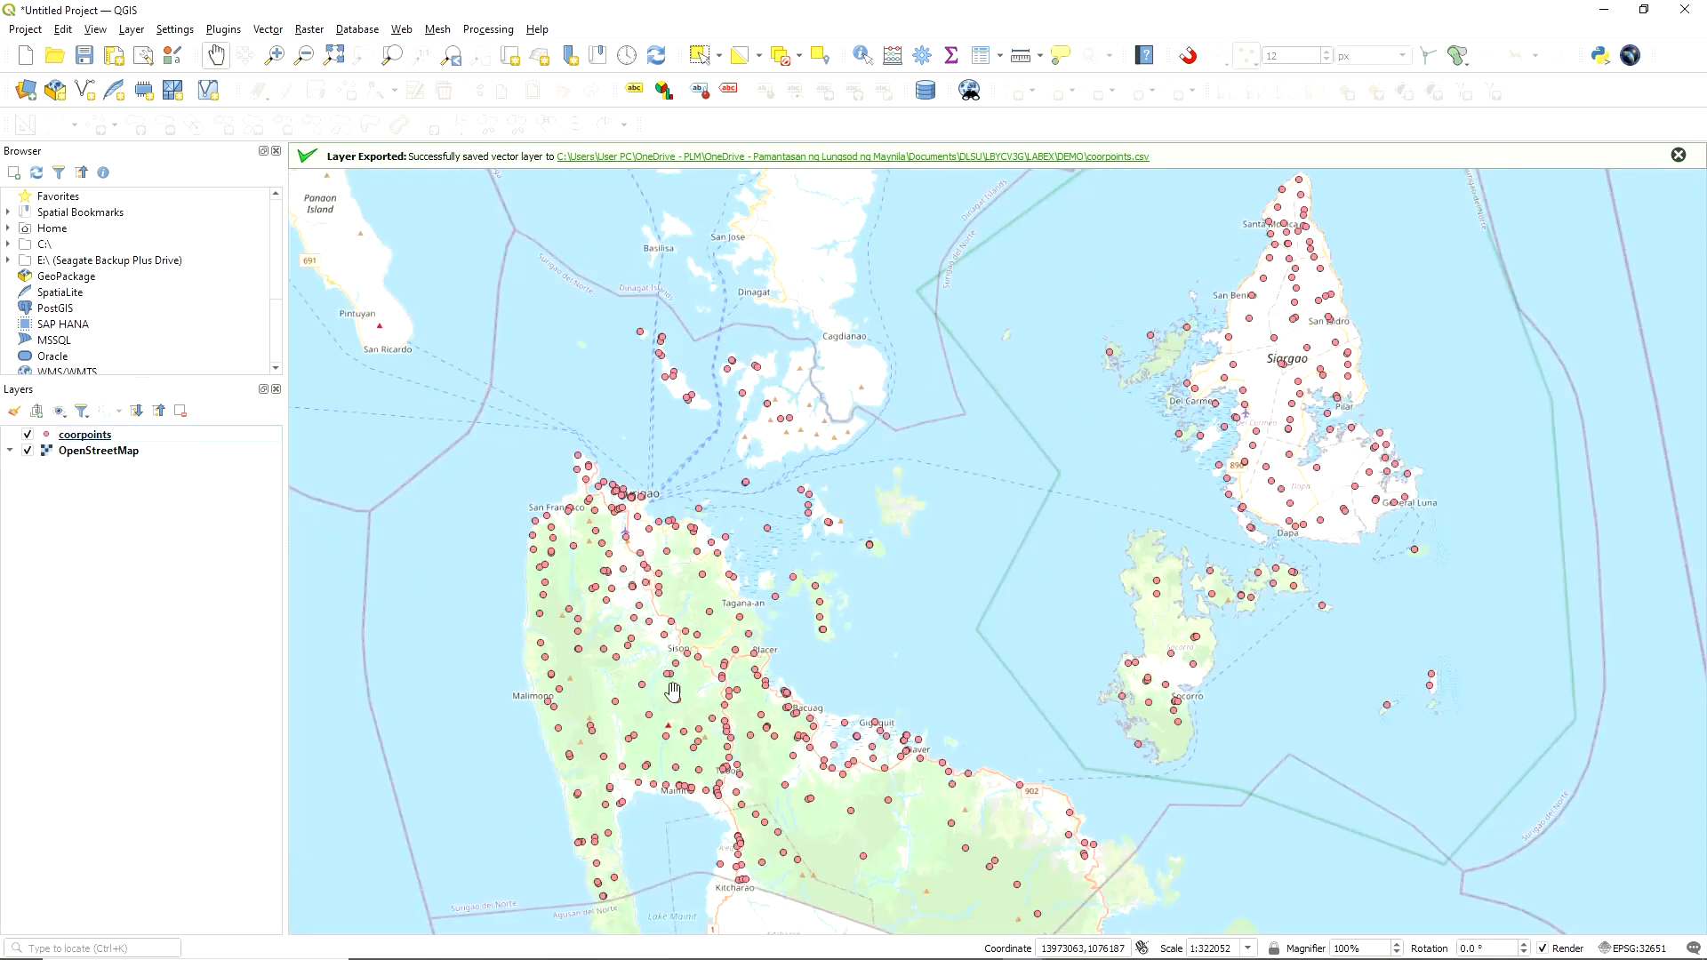
Check the coorpoints locations against the base map around Mainit and Tubod, and hide the OpenStreetMap layer
{"action": "left_click_drag", "start_coordinate": [680, 690], "coordinate": [851, 558]}
{"action": "scroll", "coordinate": [851, 559], "scroll_direction": "up", "scroll_amount": 3}
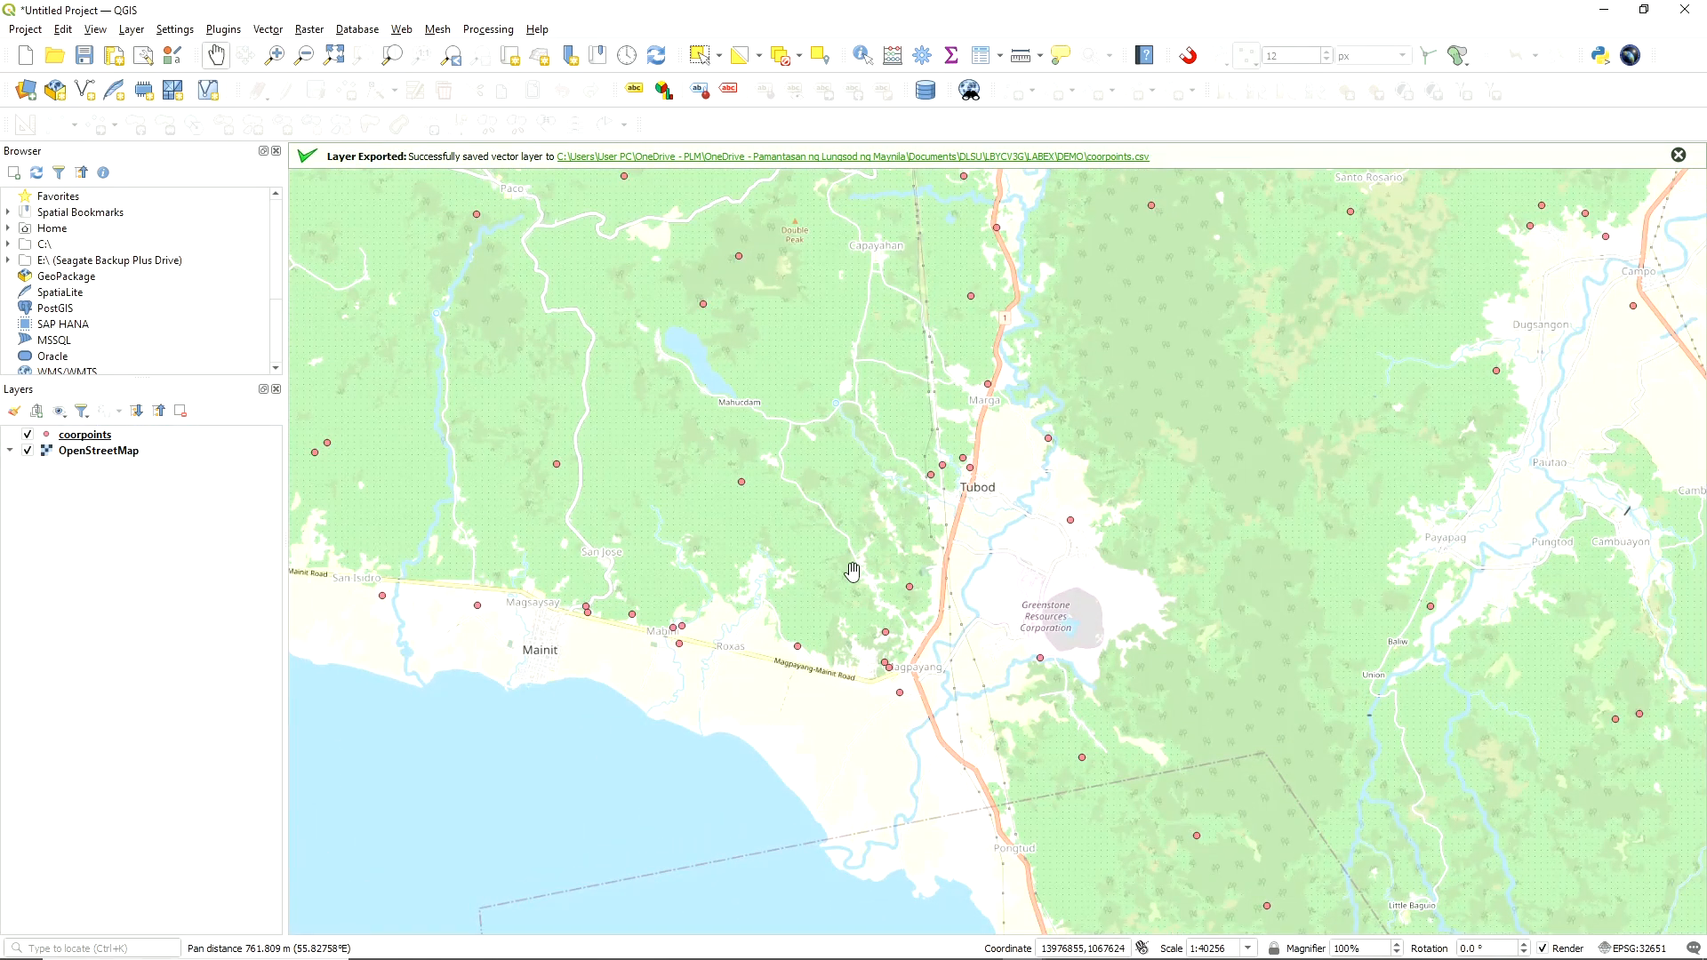
{"action": "scroll", "coordinate": [851, 571], "scroll_direction": "down", "scroll_amount": 2}
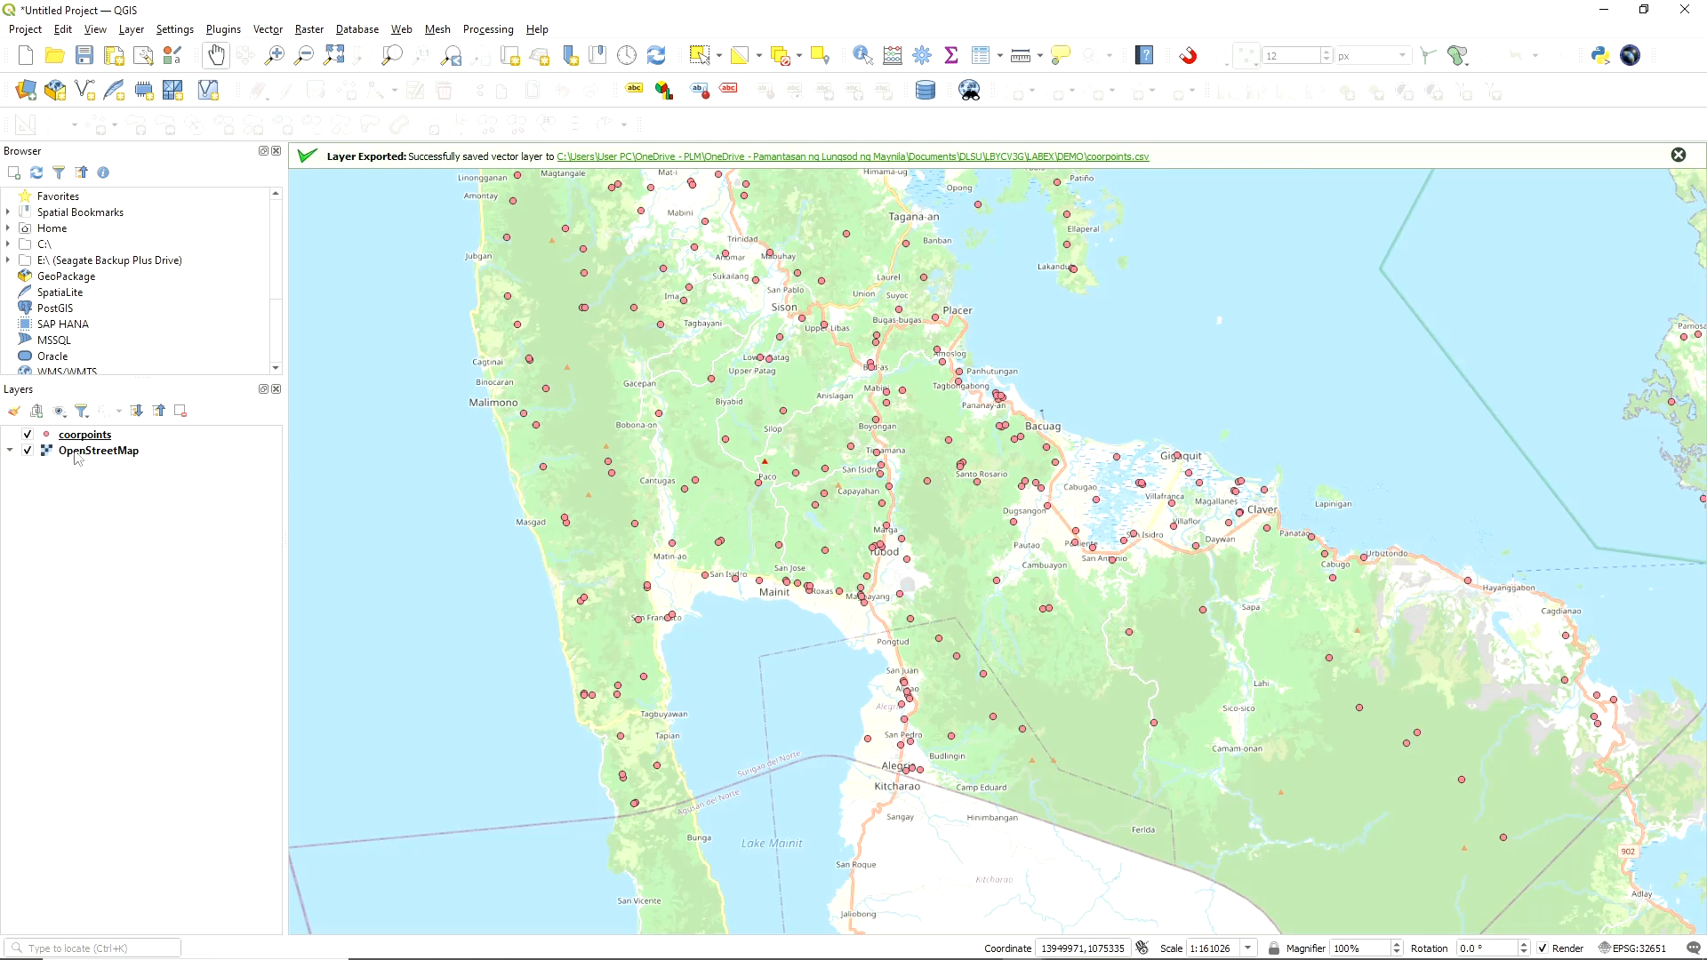
{"action": "key", "text": "alt+Tab"}
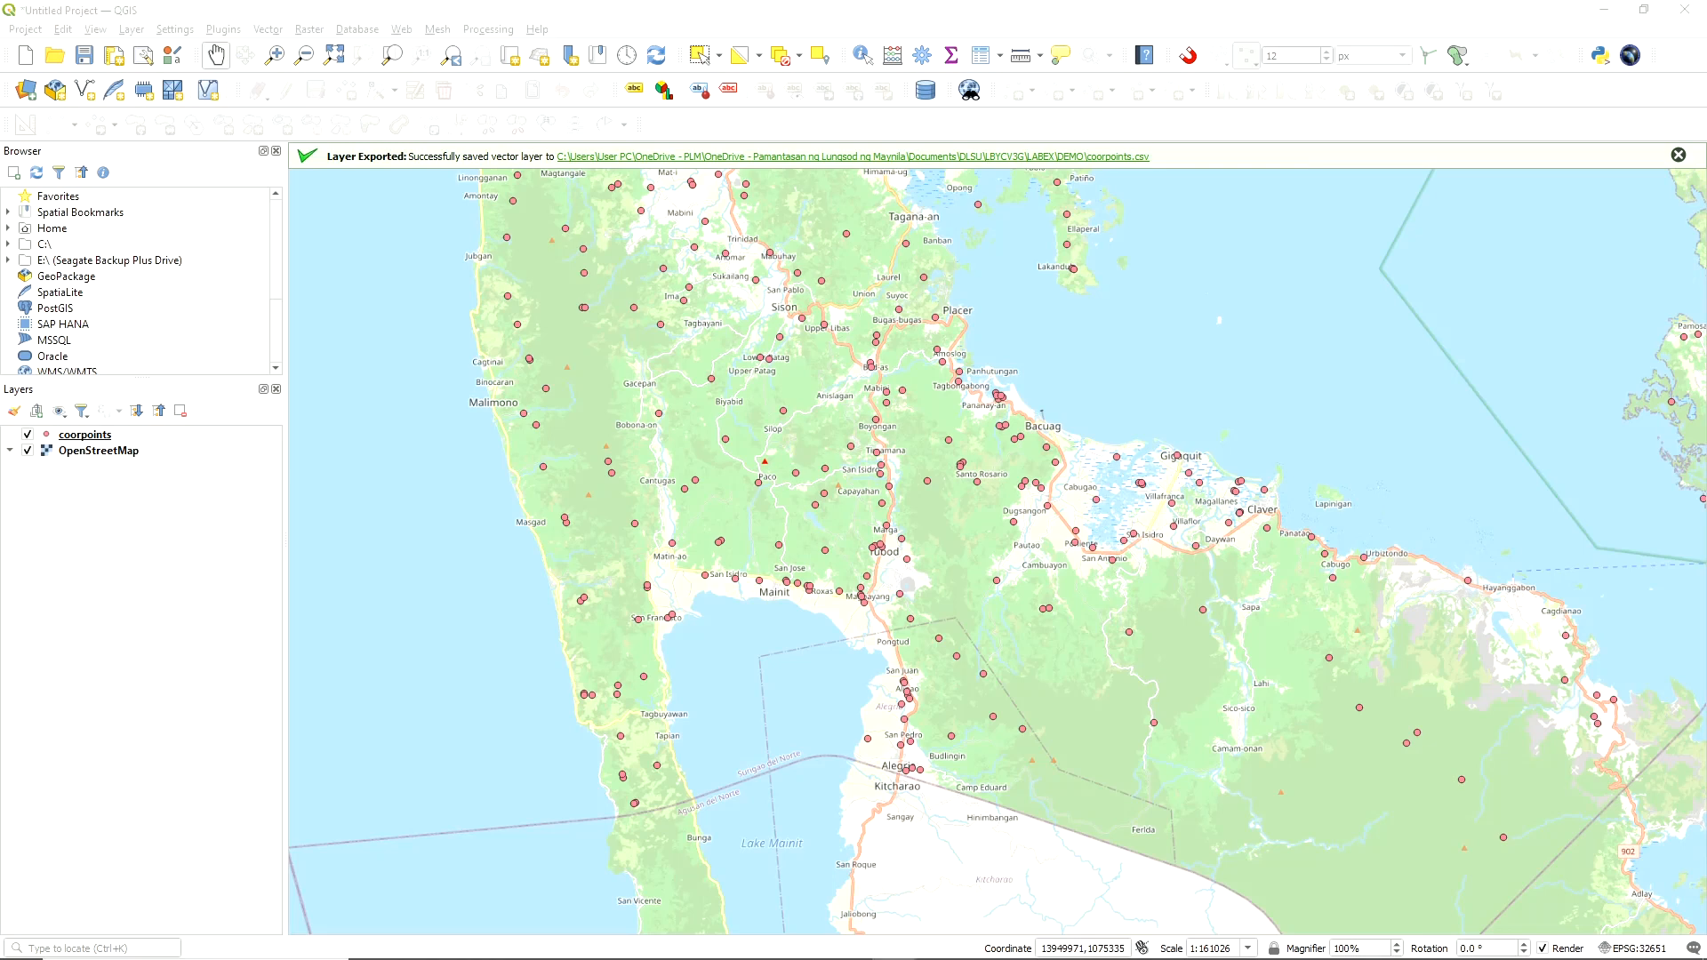
{"action": "left_click", "coordinate": [78, 438]}
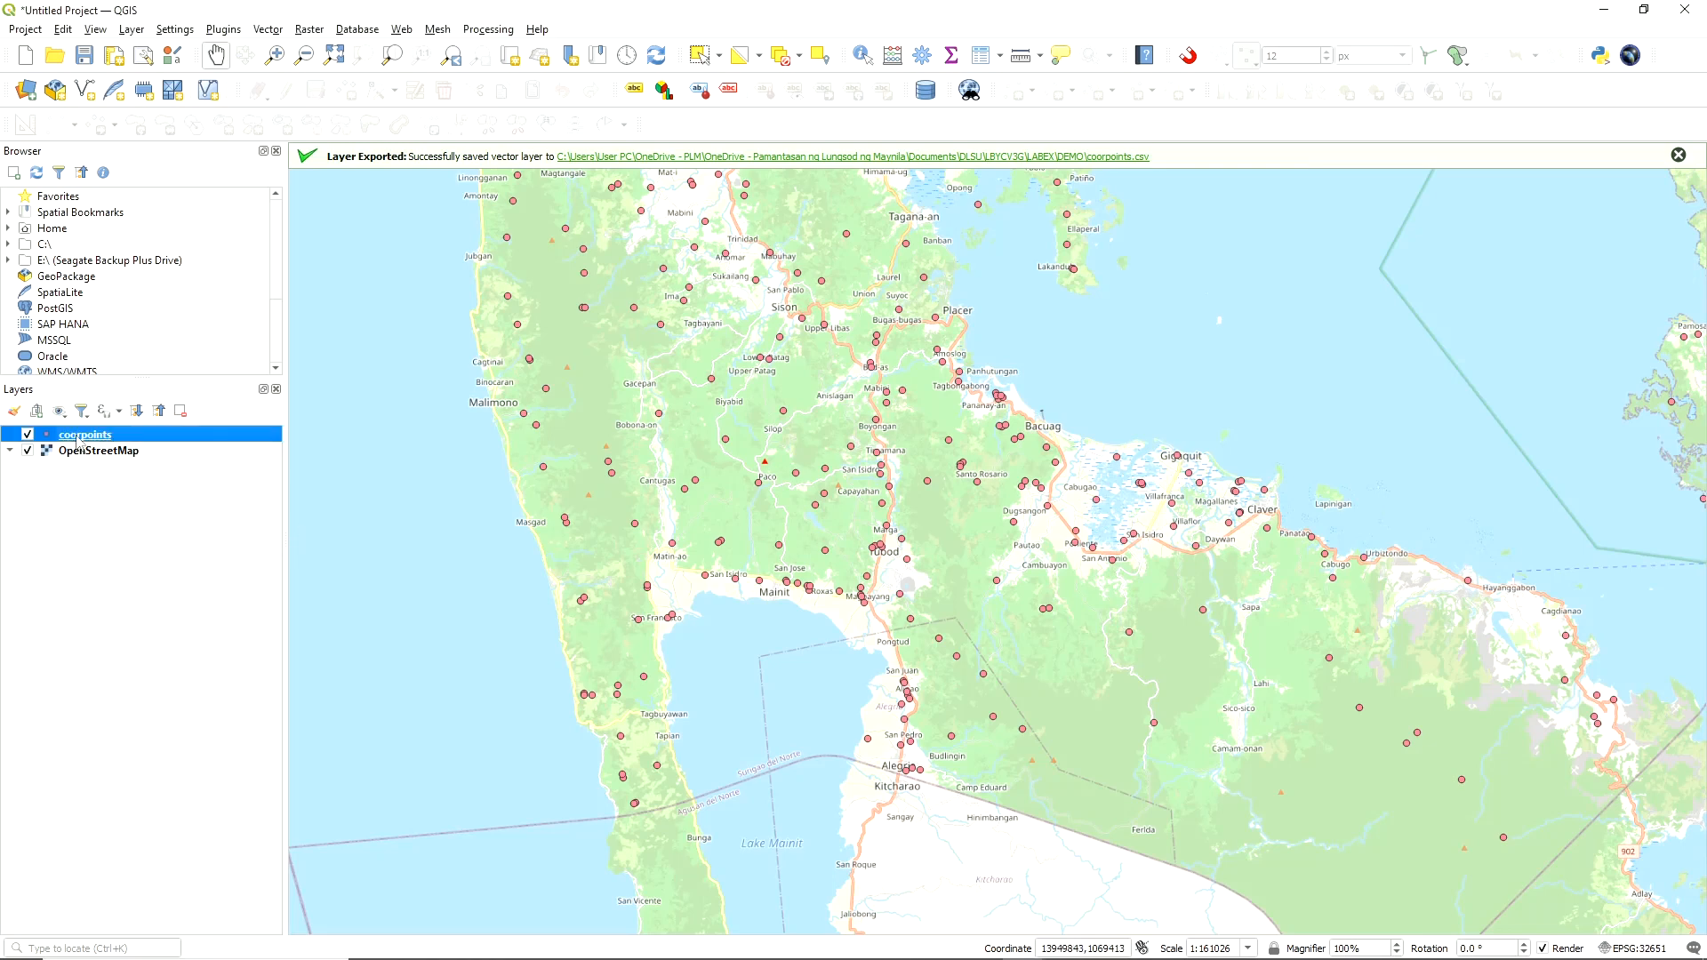
{"action": "left_click", "coordinate": [79, 452]}
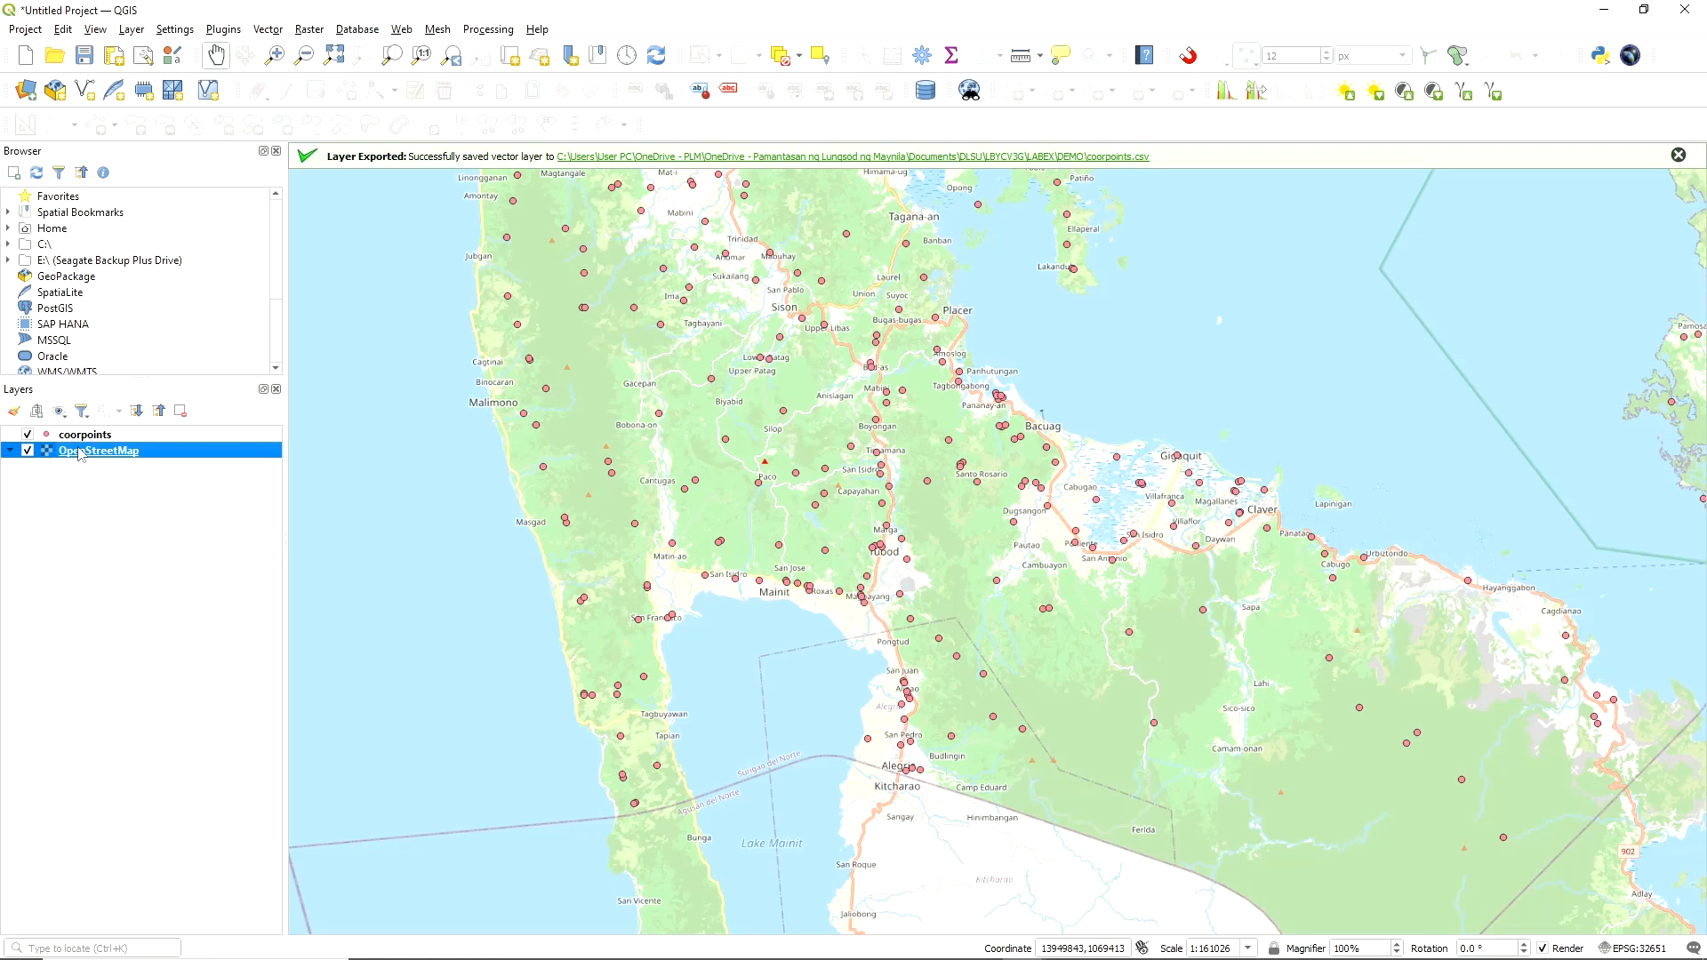
{"action": "left_click", "coordinate": [28, 452]}
Examine the coorpoints attribute table, including its Easting and Northing fields, and close it
{"action": "right_click", "coordinate": [80, 441]}
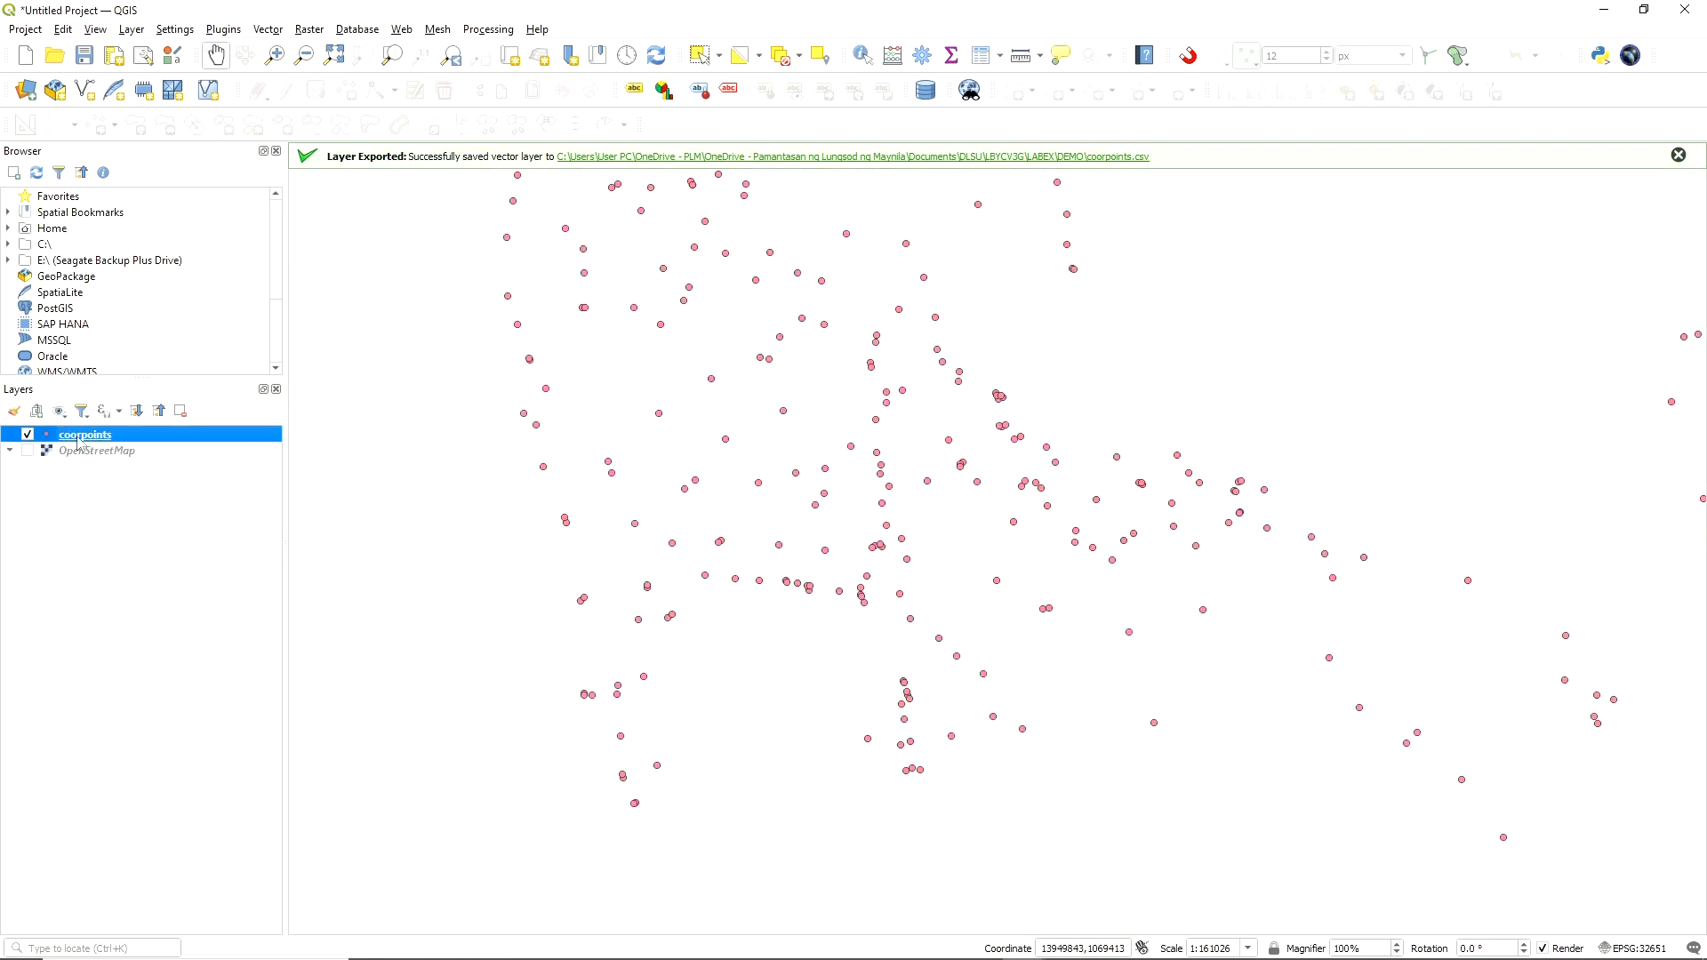
{"action": "left_click", "coordinate": [123, 658]}
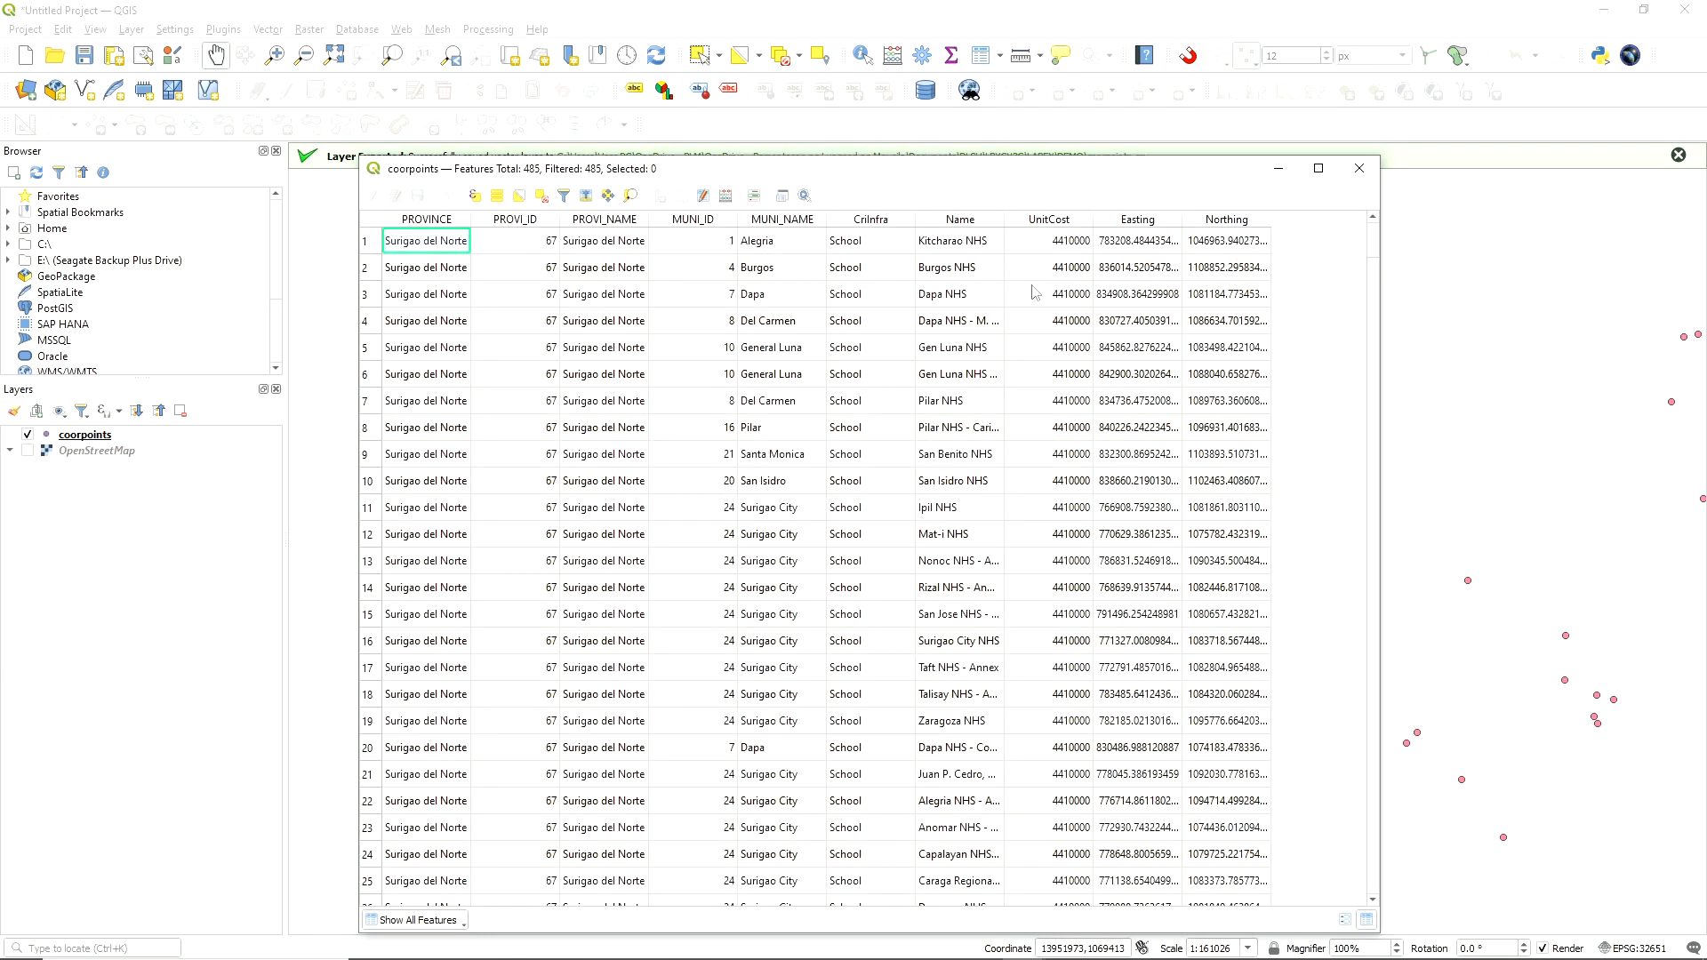
{"action": "left_click_drag", "start_coordinate": [894, 179], "coordinate": [651, 129]}
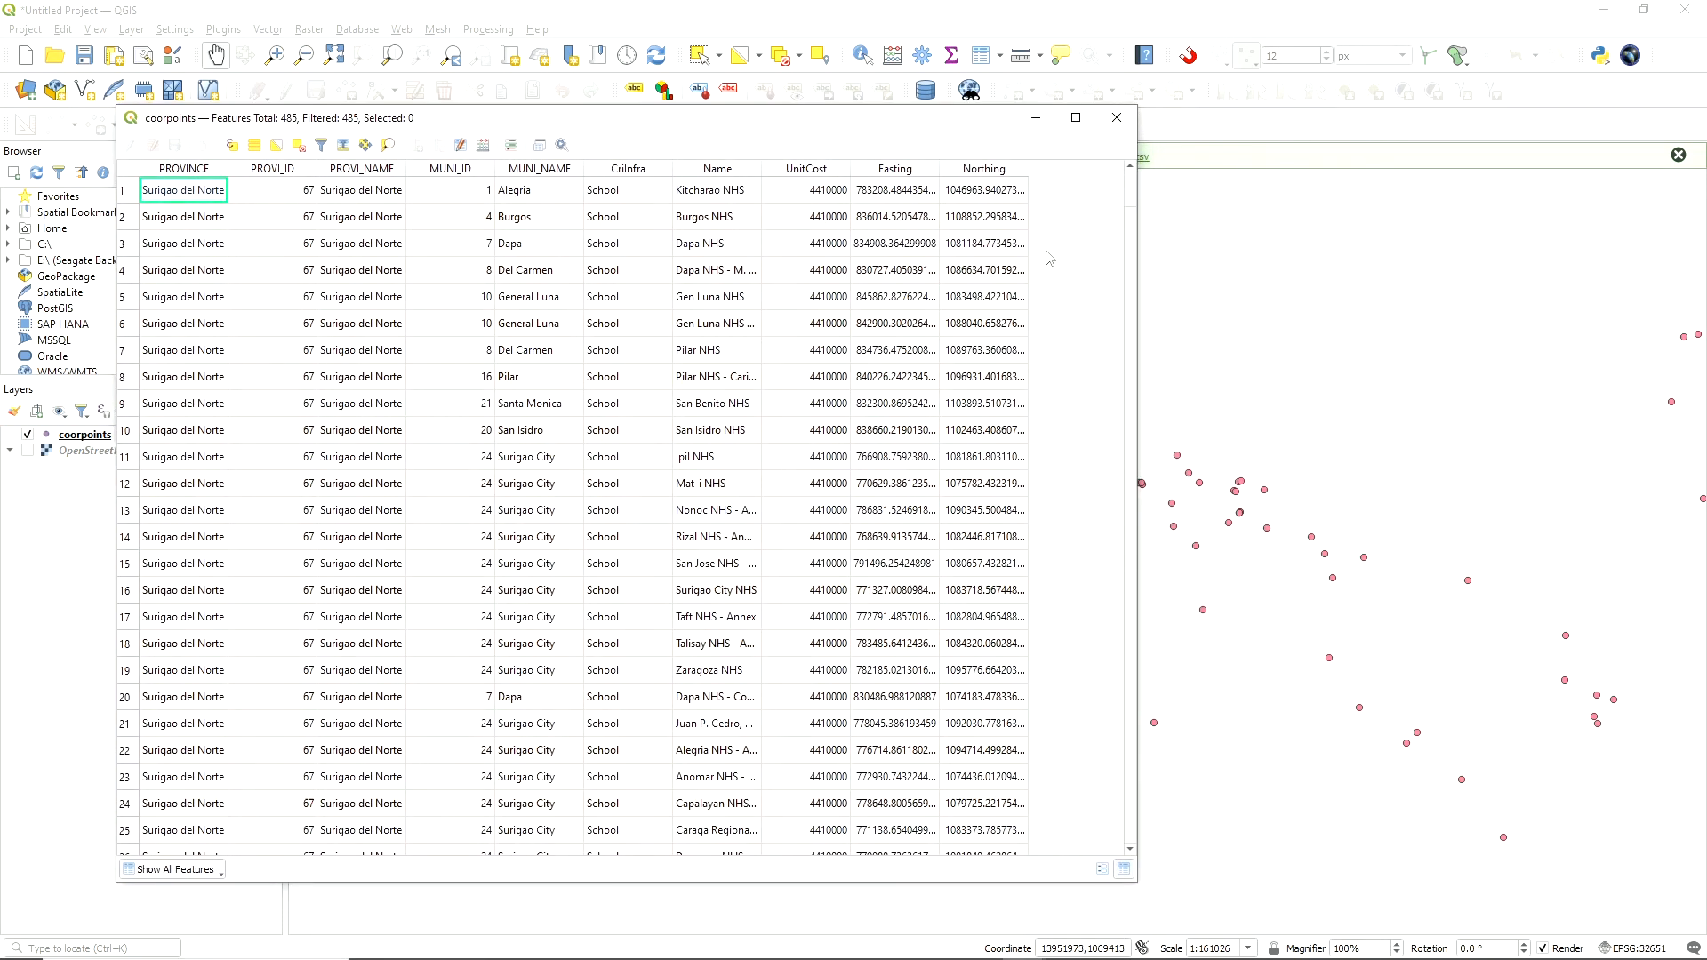
{"action": "left_click_drag", "start_coordinate": [1139, 274], "coordinate": [1370, 344]}
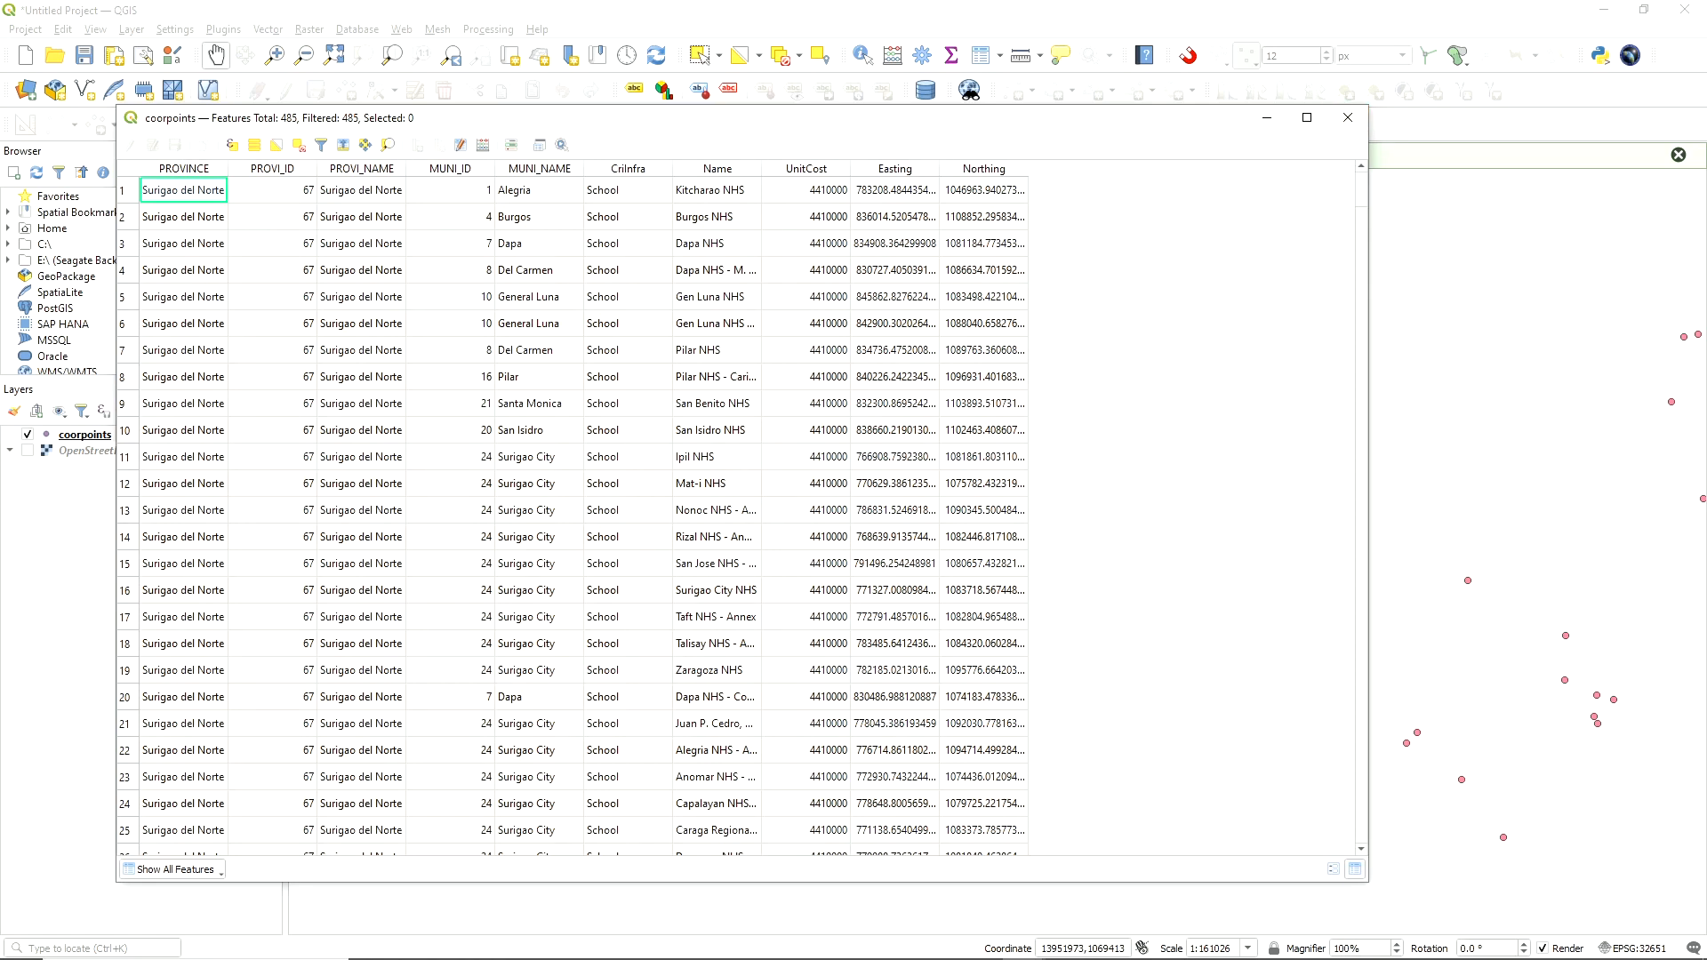
{"action": "left_click", "coordinate": [1347, 117]}
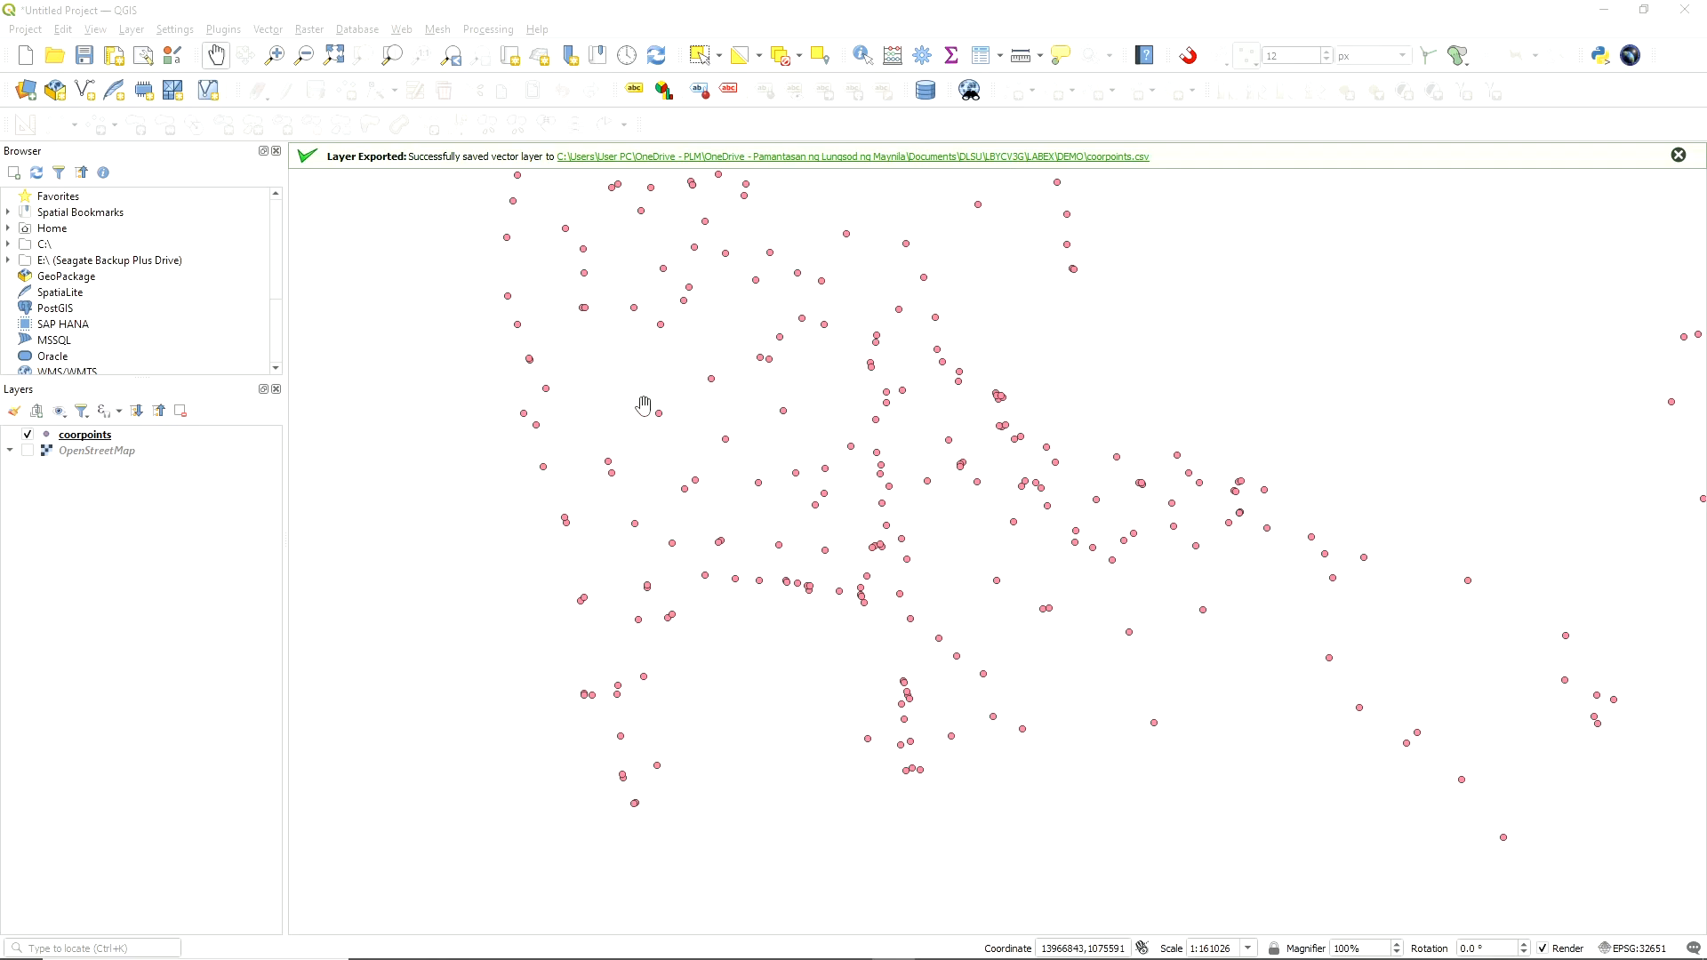
Save the project as coordinates in the DEMO folder and dismiss the OpenLayers plugin notice
{"action": "left_click_drag", "start_coordinate": [488, 488], "coordinate": [997, 537]}
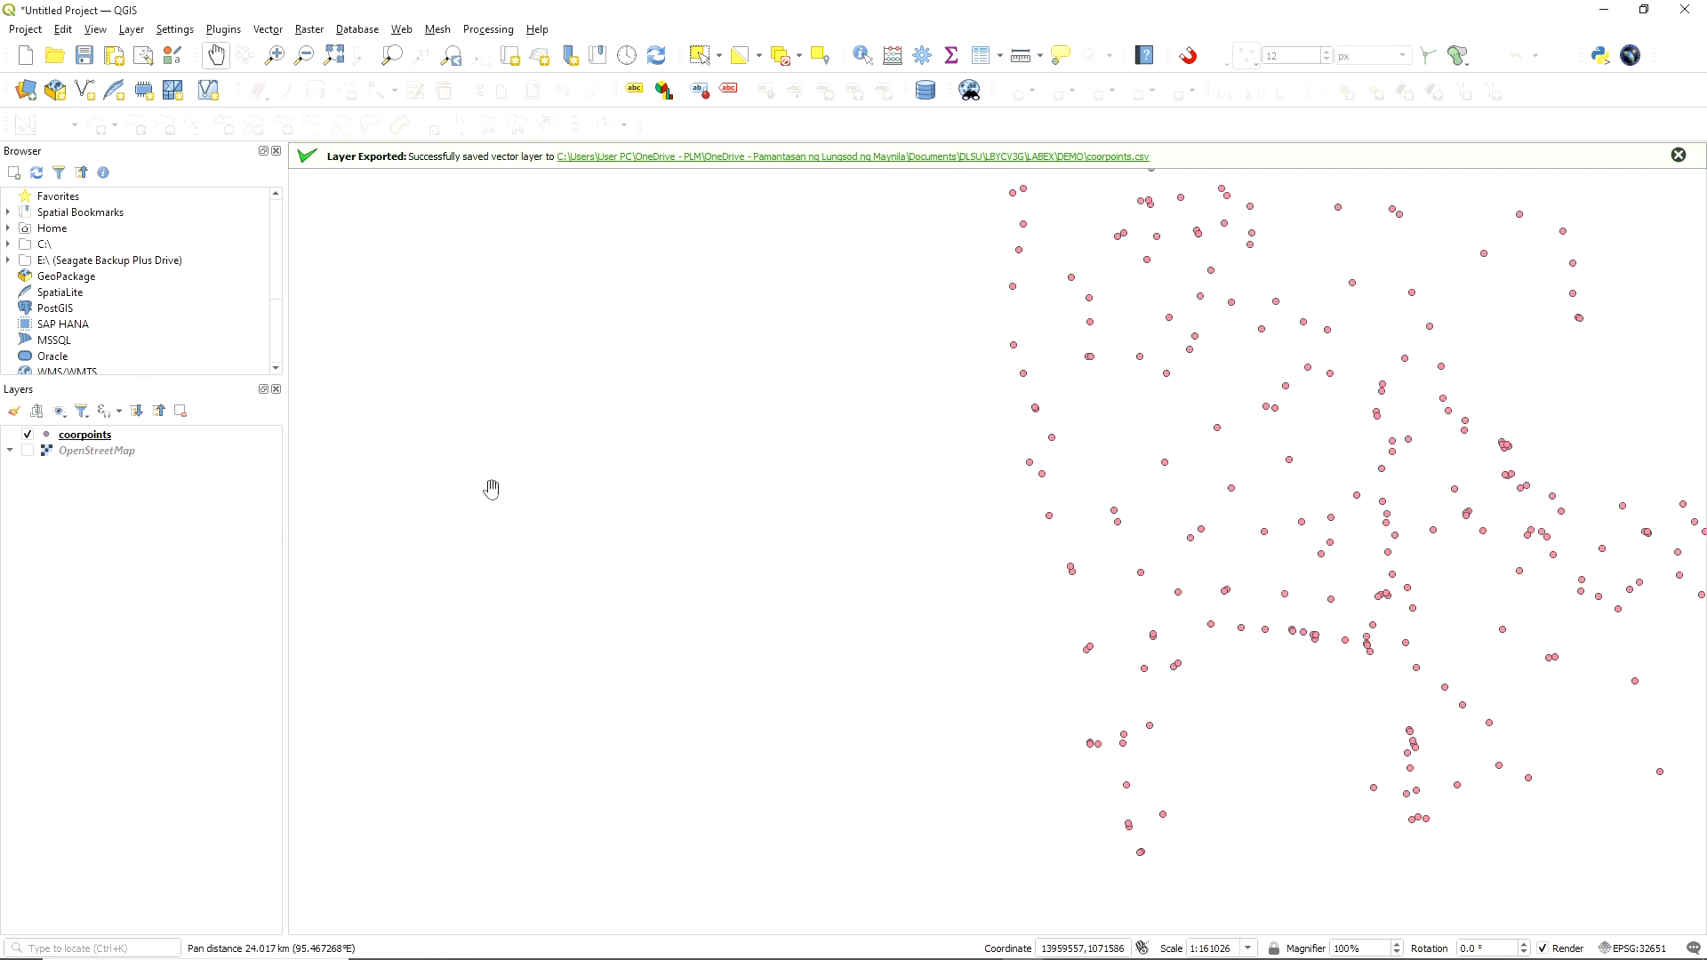
{"action": "scroll", "coordinate": [689, 450], "scroll_direction": "up", "scroll_amount": 1}
{"action": "left_click_drag", "start_coordinate": [1227, 398], "coordinate": [650, 471]}
{"action": "scroll", "coordinate": [701, 467], "scroll_direction": "down", "scroll_amount": 2}
{"action": "key", "text": "ctrl+s"}
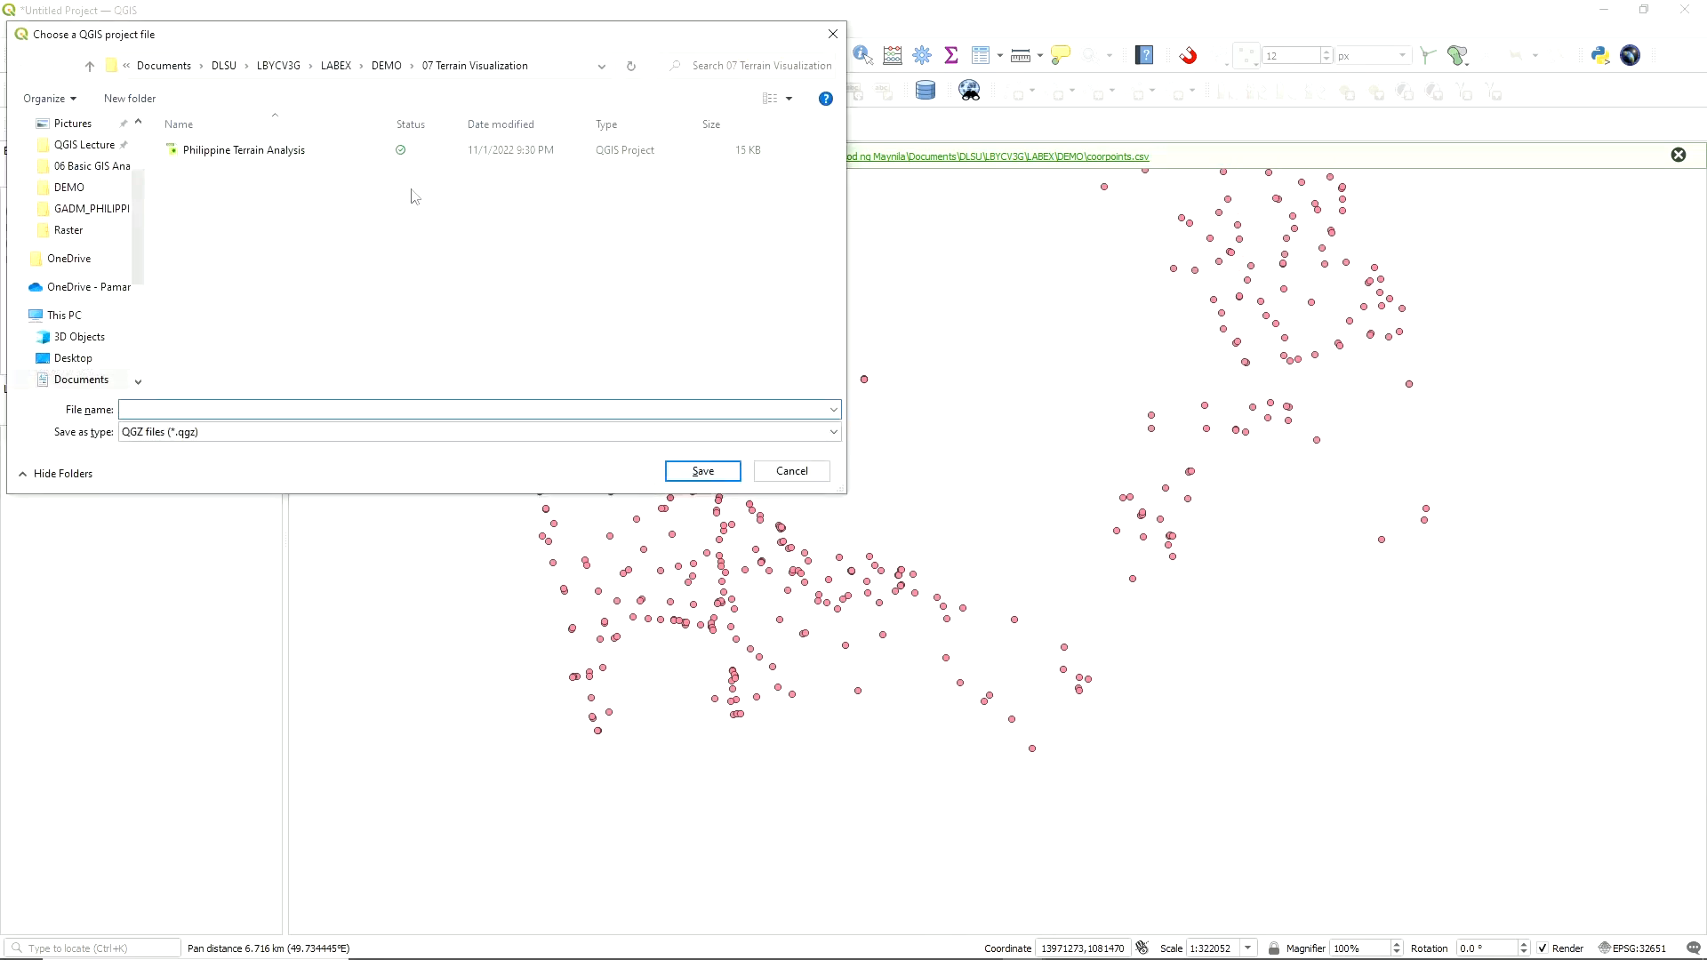
{"action": "left_click", "coordinate": [377, 70]}
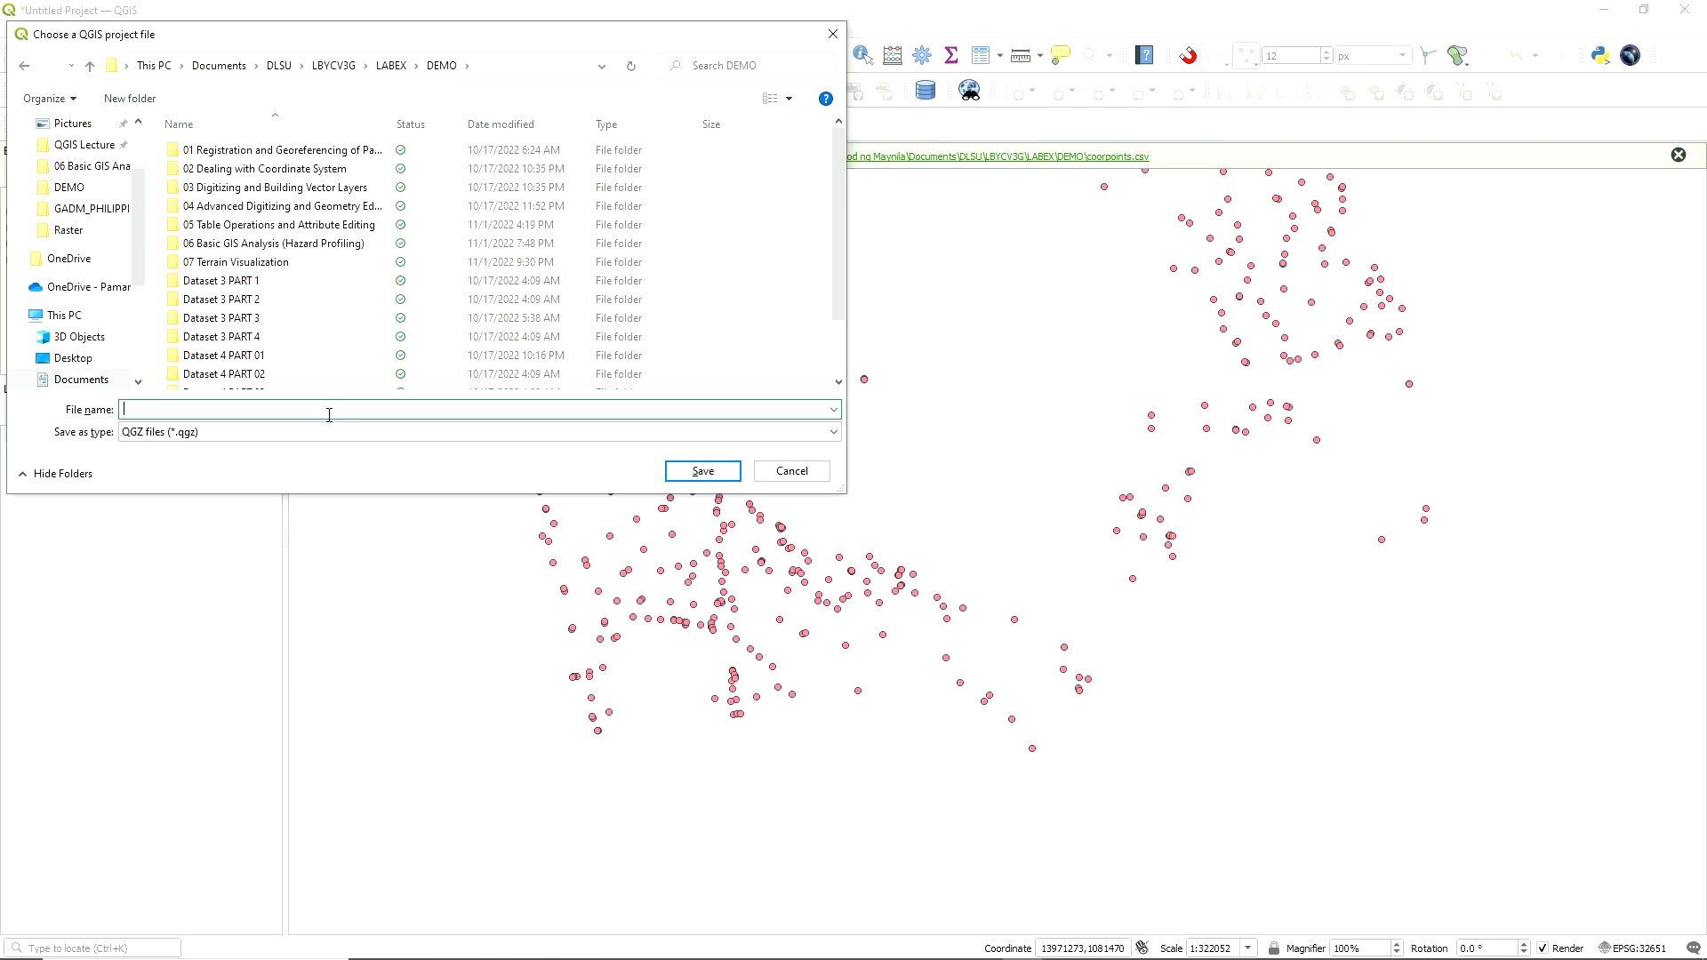
{"action": "type", "text": "coordinates"}
{"action": "key", "text": "Return"}
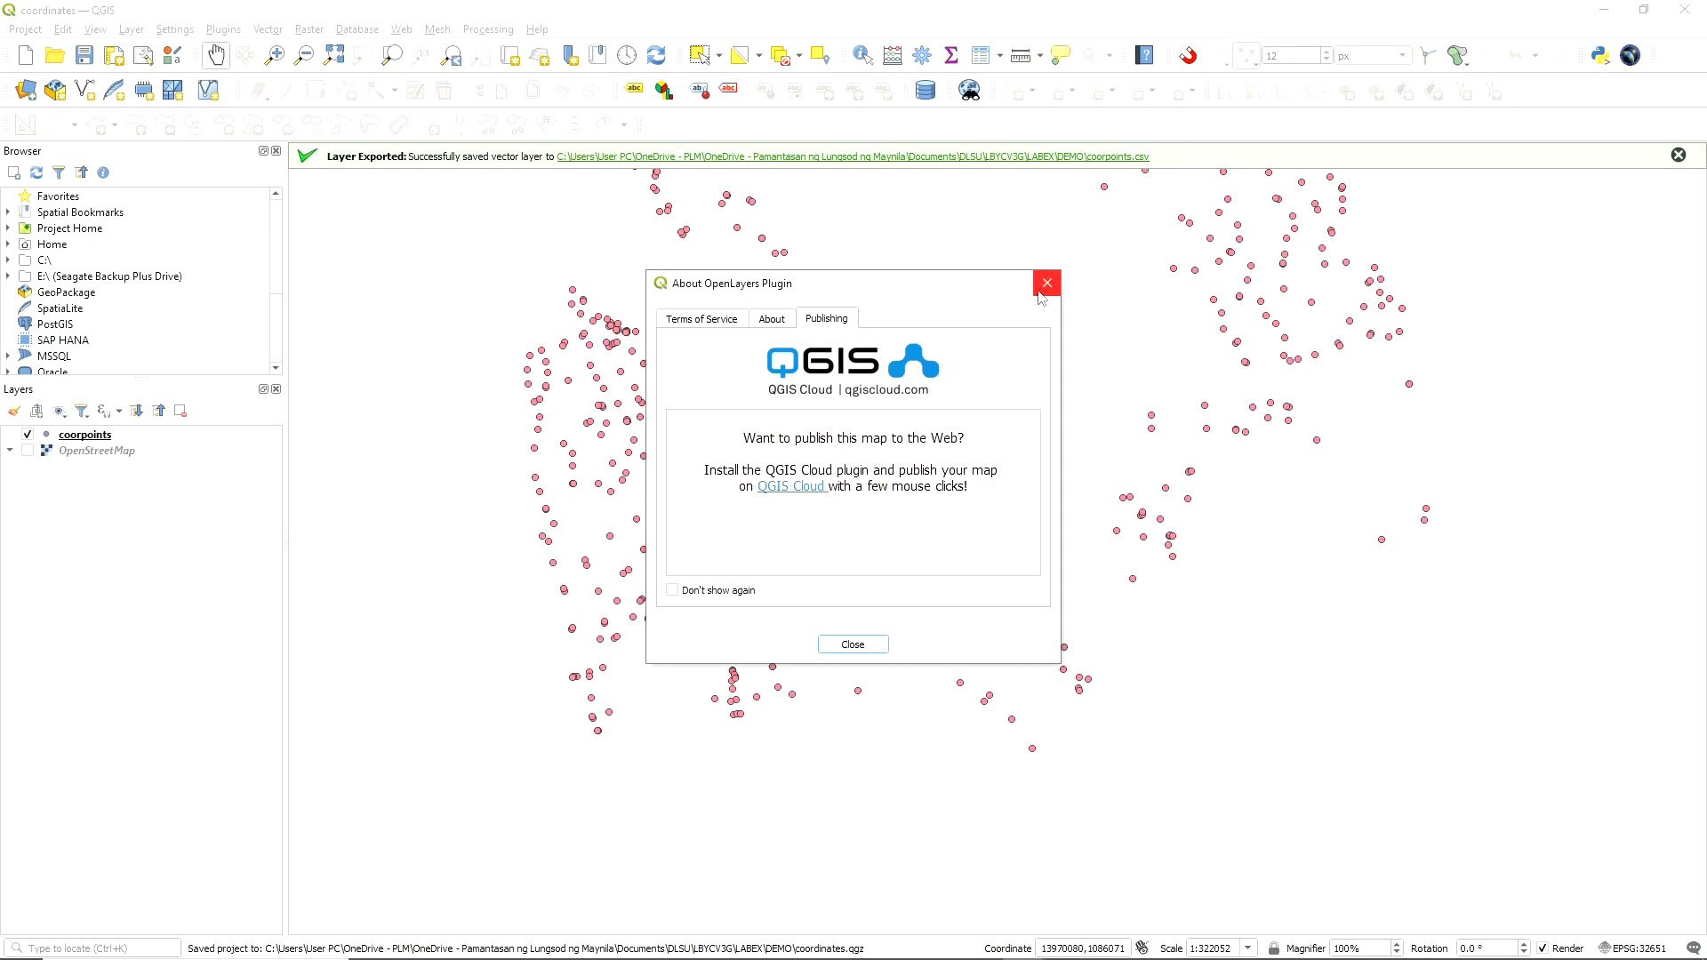
{"action": "left_click", "coordinate": [852, 645]}
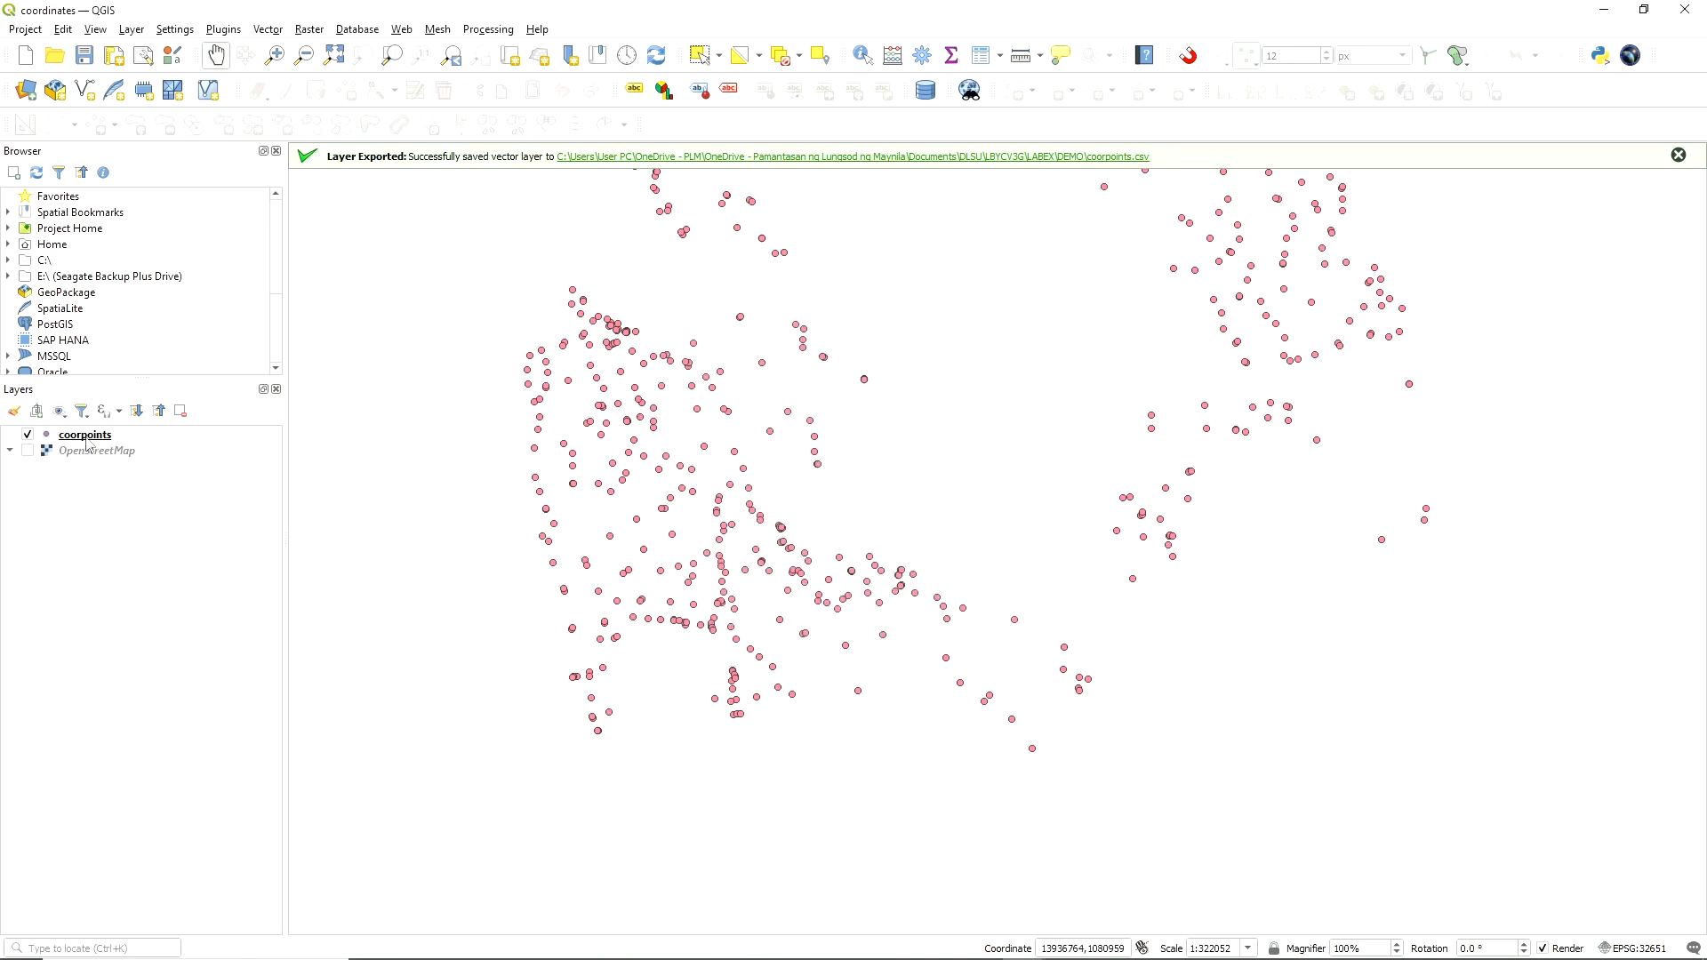
Look at the coorpoints attribute table once more and remove the coorpoints layer from the project
{"action": "key", "text": "F6"}
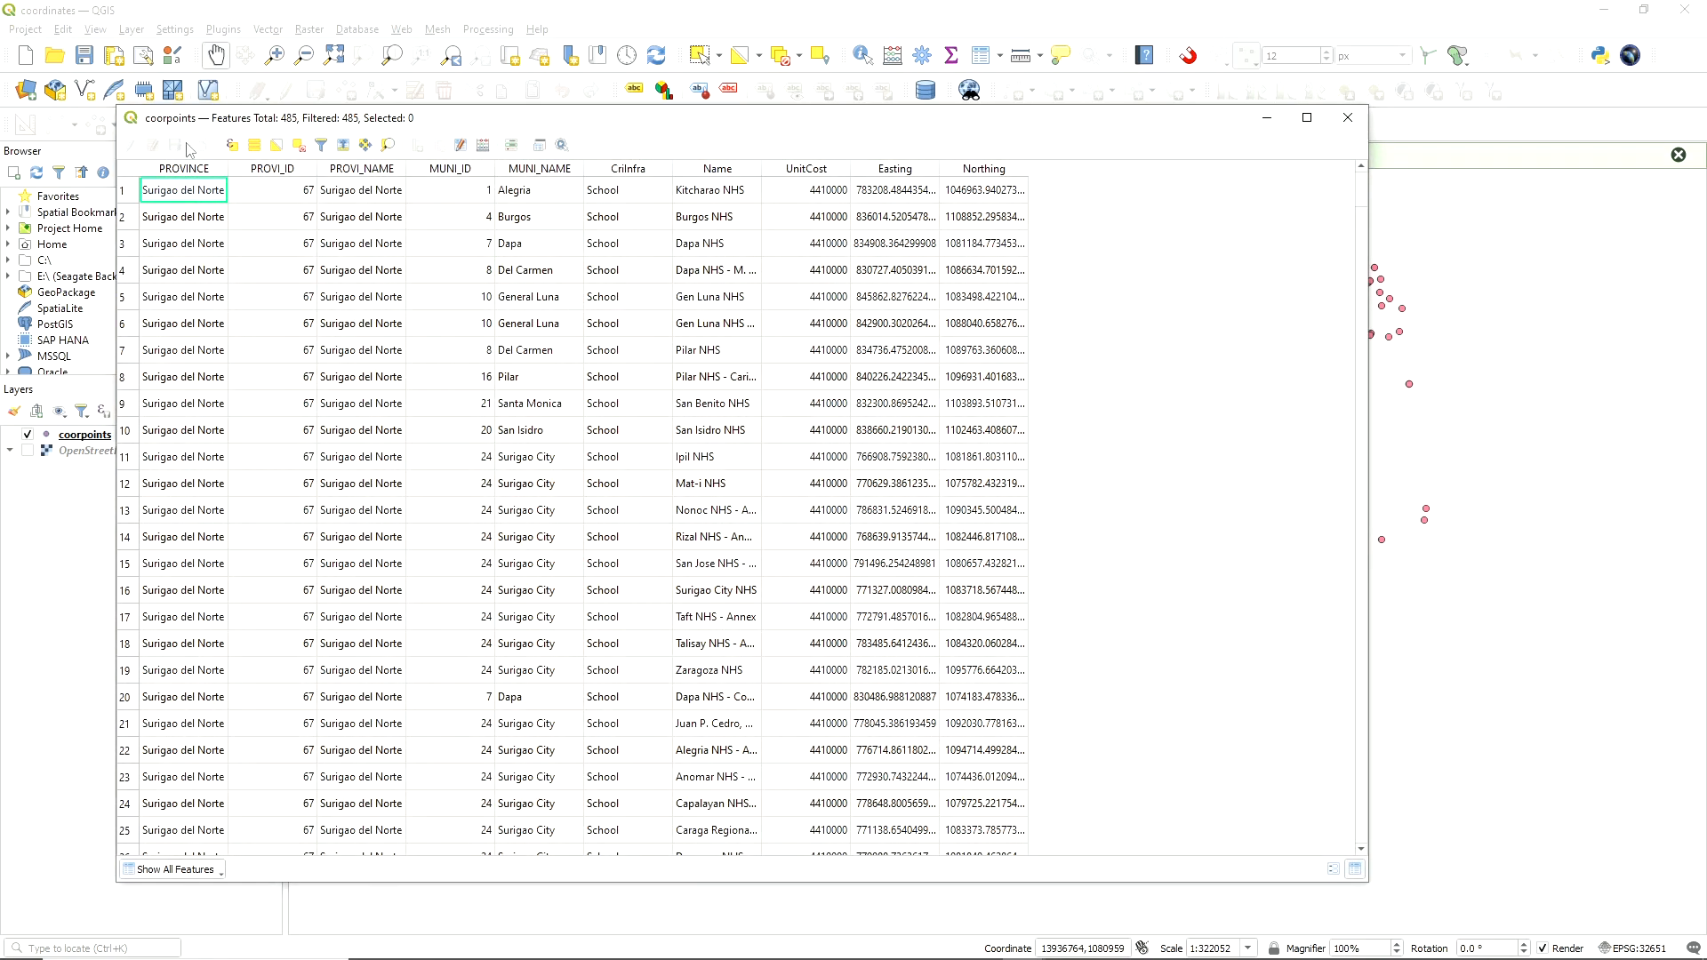
{"action": "left_click", "coordinate": [1345, 123]}
{"action": "right_click", "coordinate": [77, 436]}
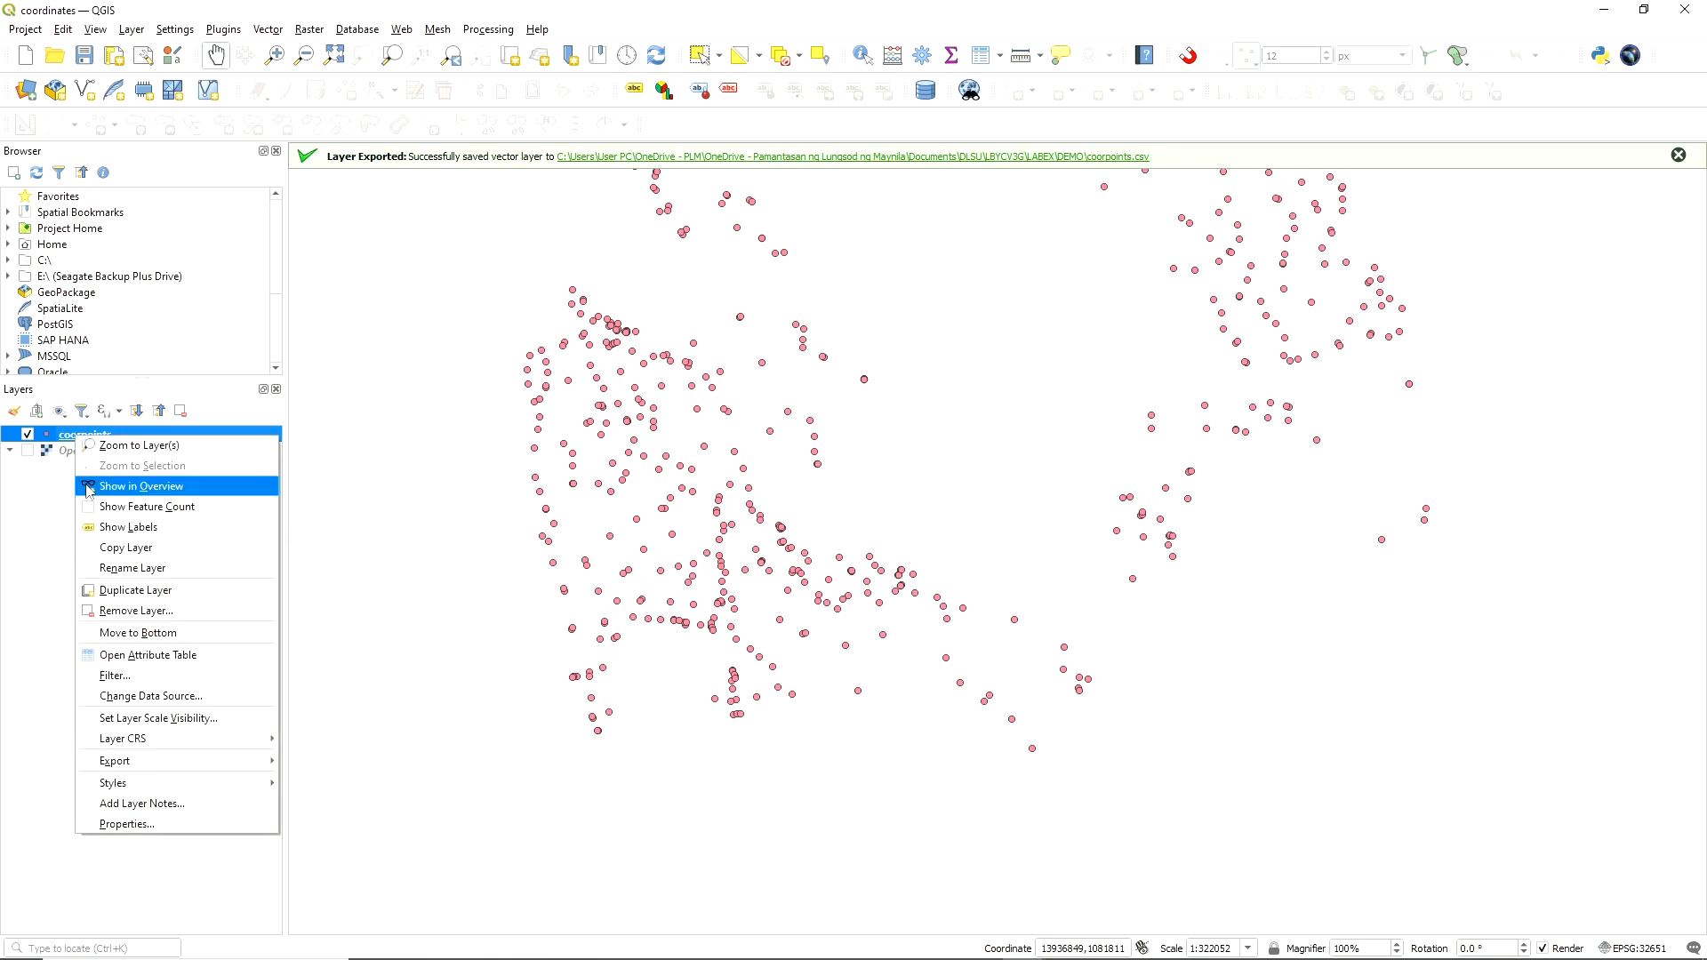
{"action": "left_click", "coordinate": [137, 611]}
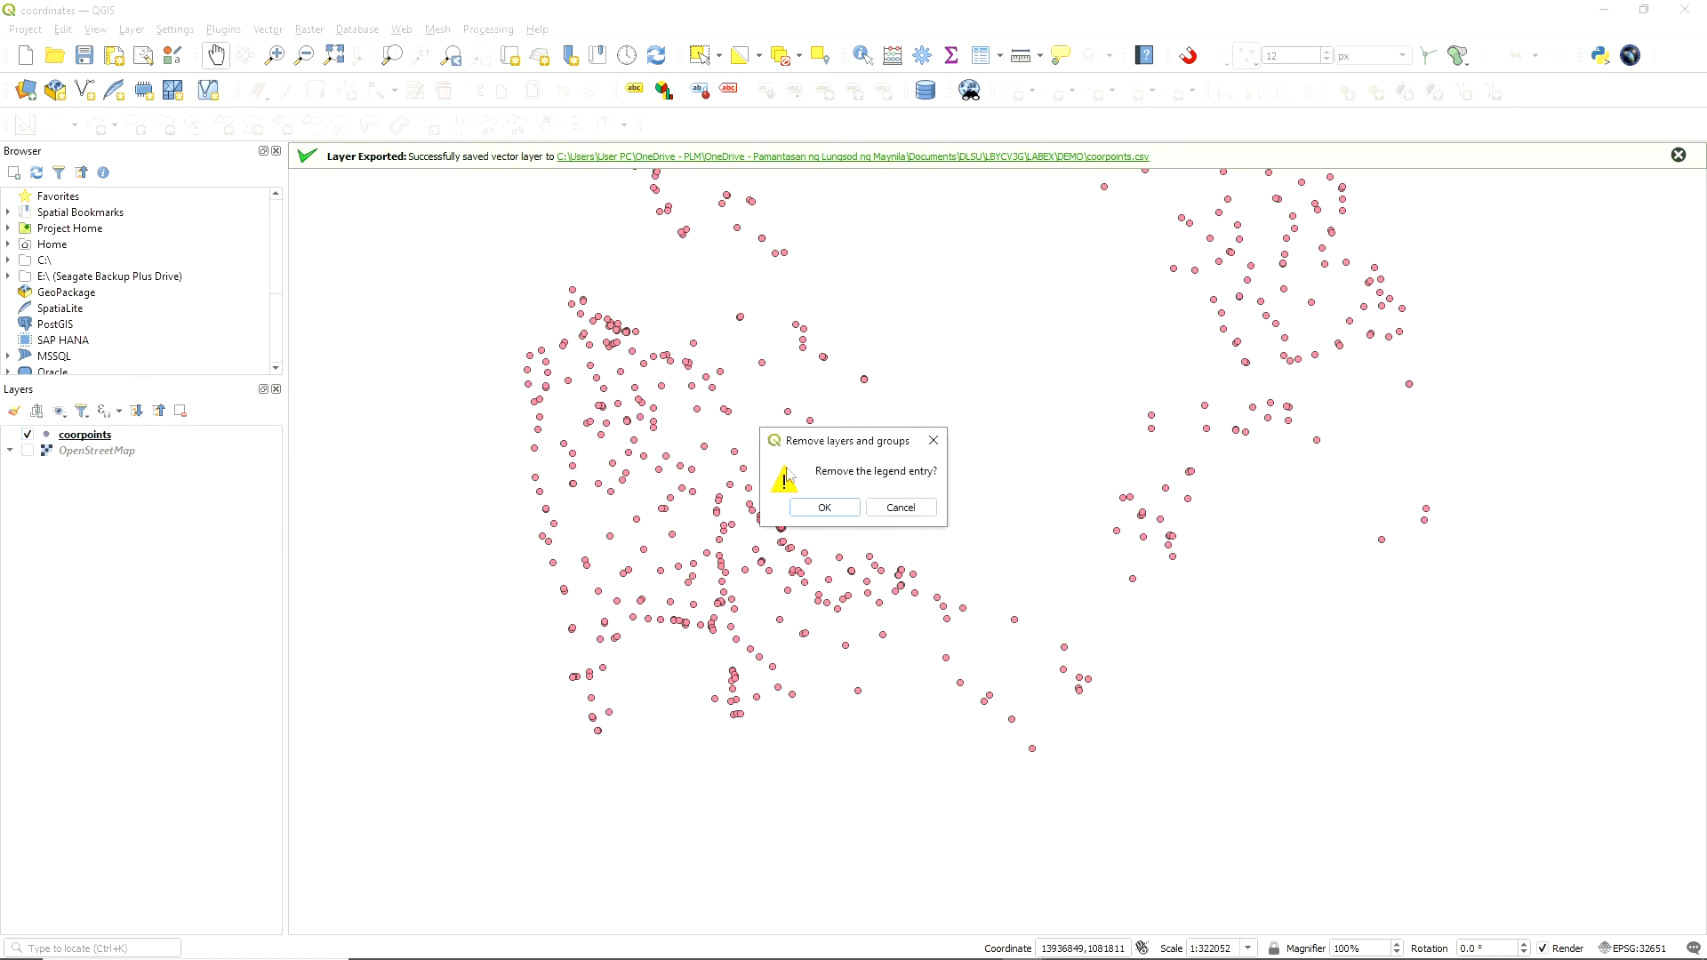
{"action": "left_click", "coordinate": [815, 512]}
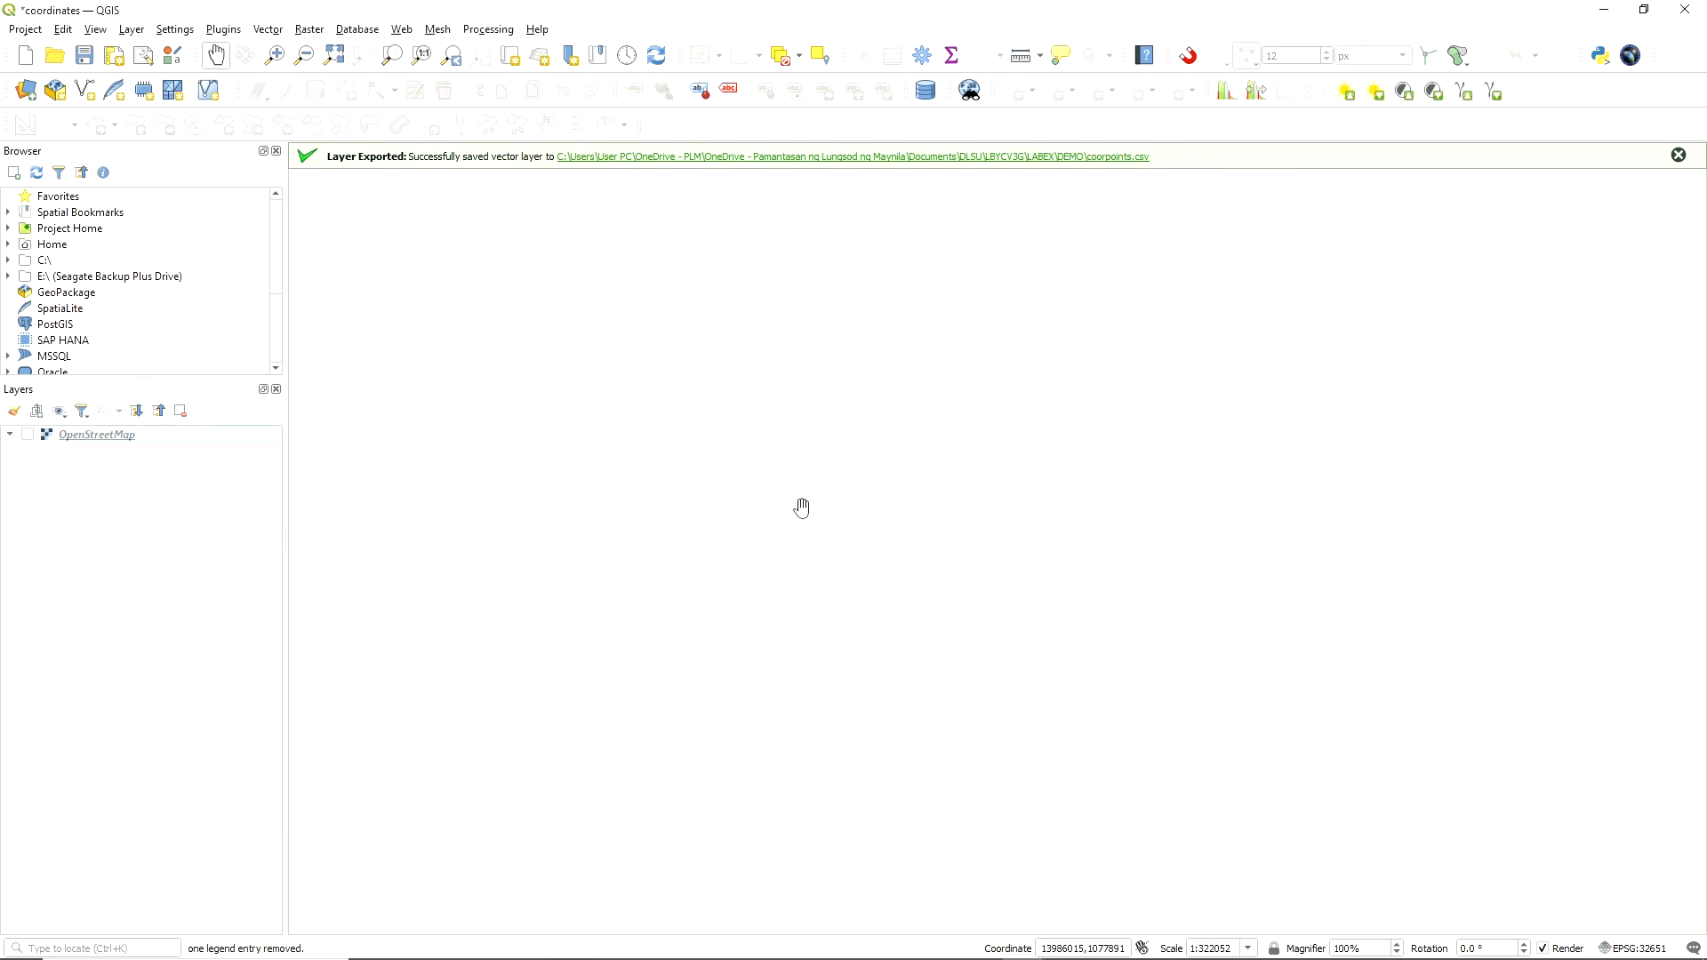
{"action": "key", "text": "ctrl+shift+v"}
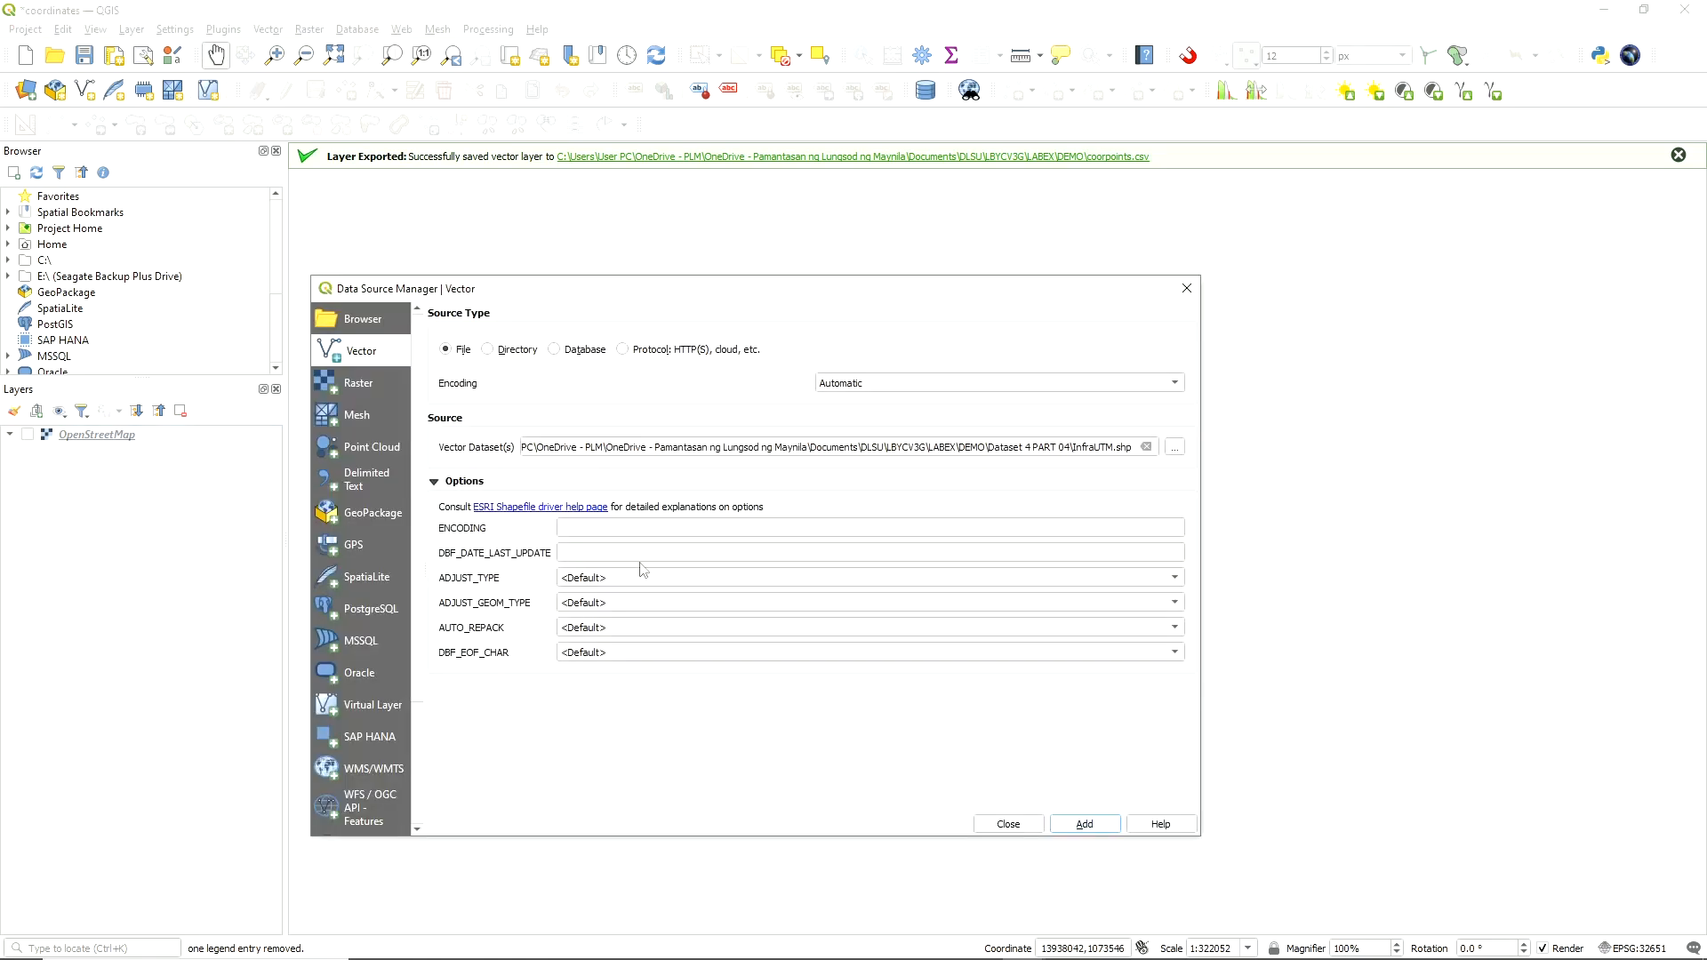
{"action": "left_click", "coordinate": [1174, 448]}
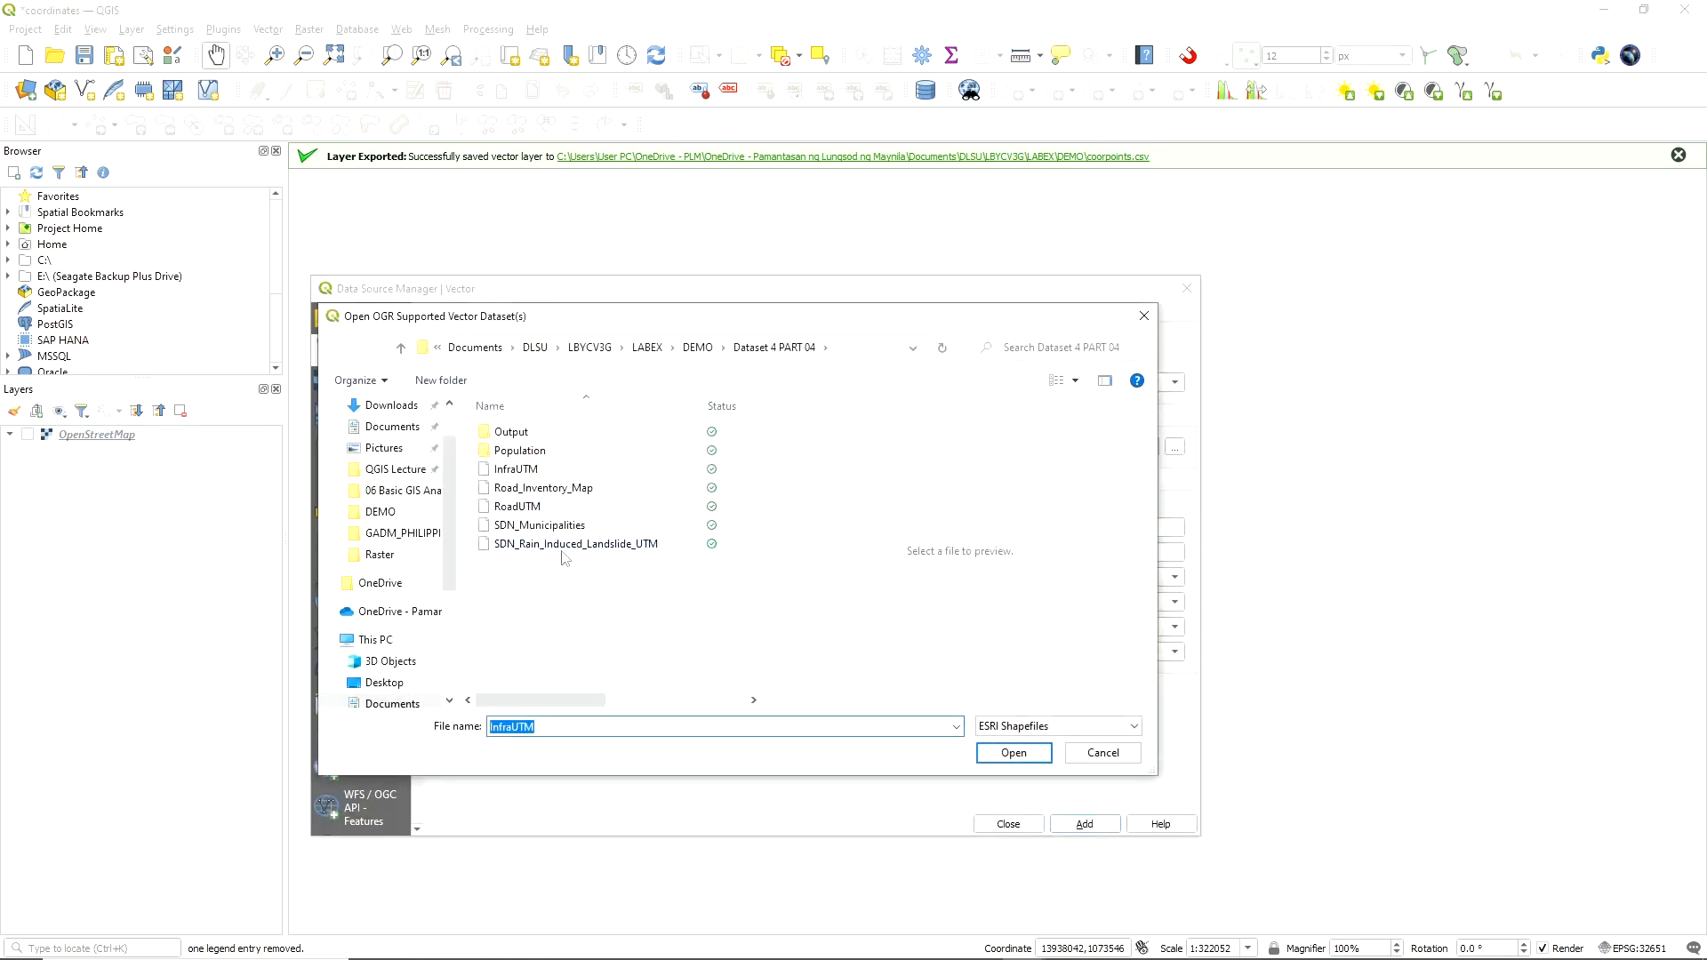
{"action": "left_click", "coordinate": [698, 348]}
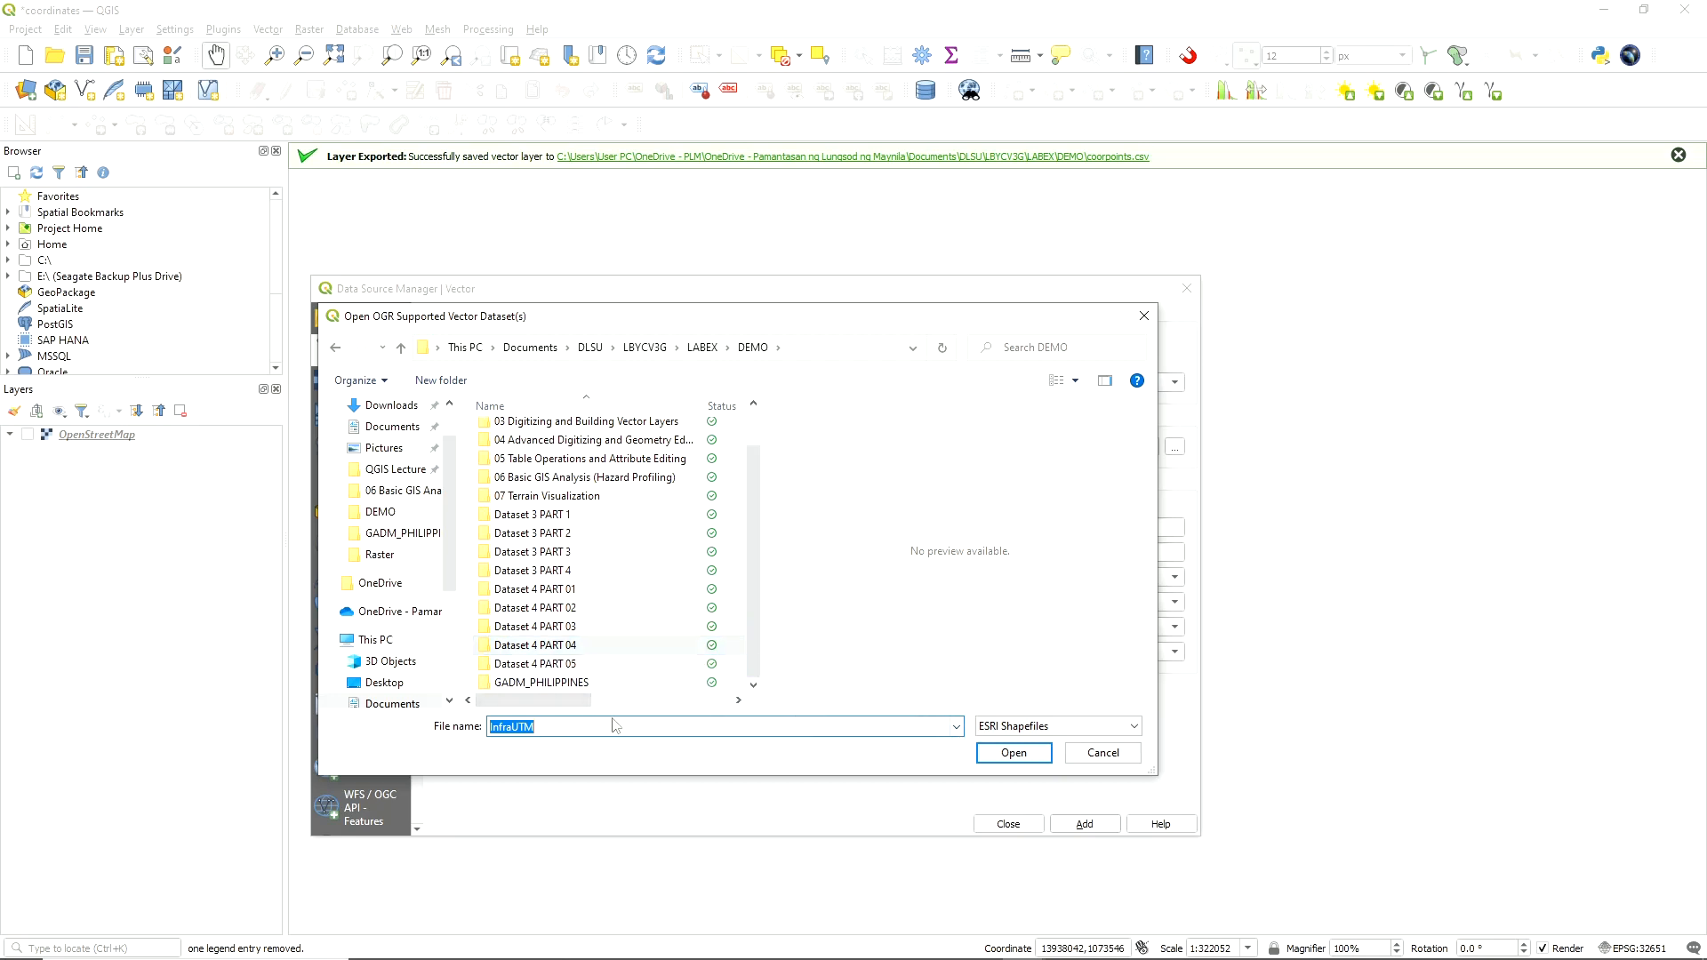
{"action": "scroll", "coordinate": [662, 662], "scroll_direction": "up", "scroll_amount": 1}
{"action": "scroll", "coordinate": [662, 663], "scroll_direction": "down", "scroll_amount": 1}
{"action": "scroll", "coordinate": [572, 573], "scroll_direction": "up", "scroll_amount": 1}
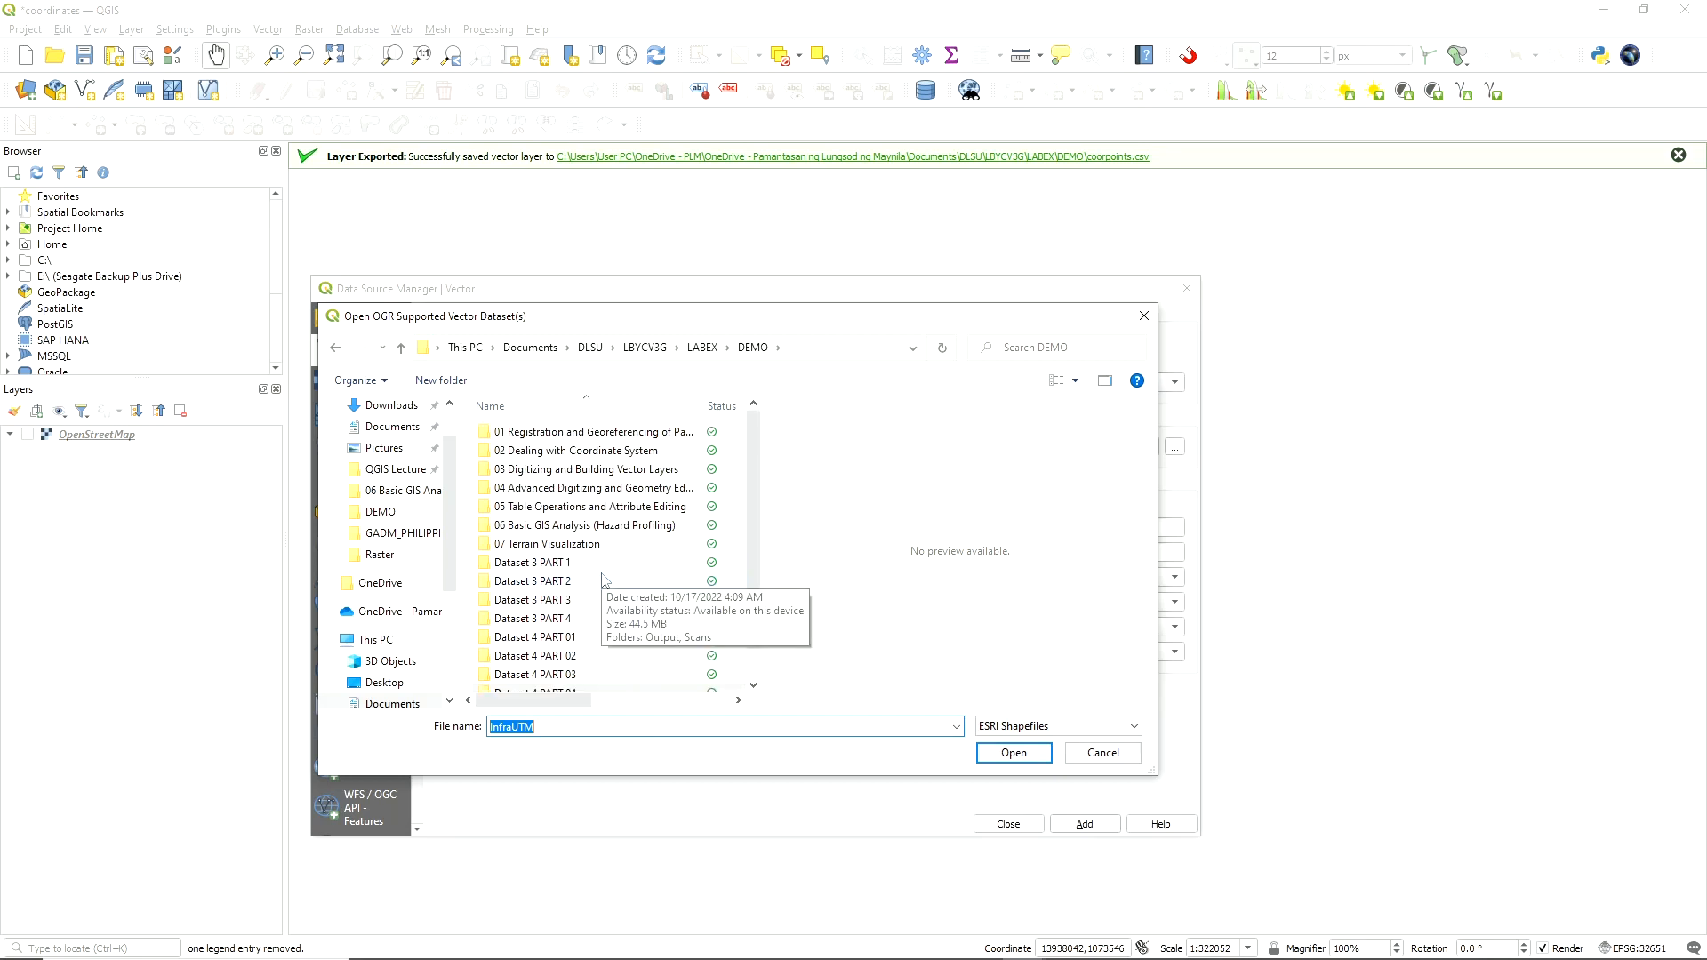
{"action": "left_click", "coordinate": [1088, 764]}
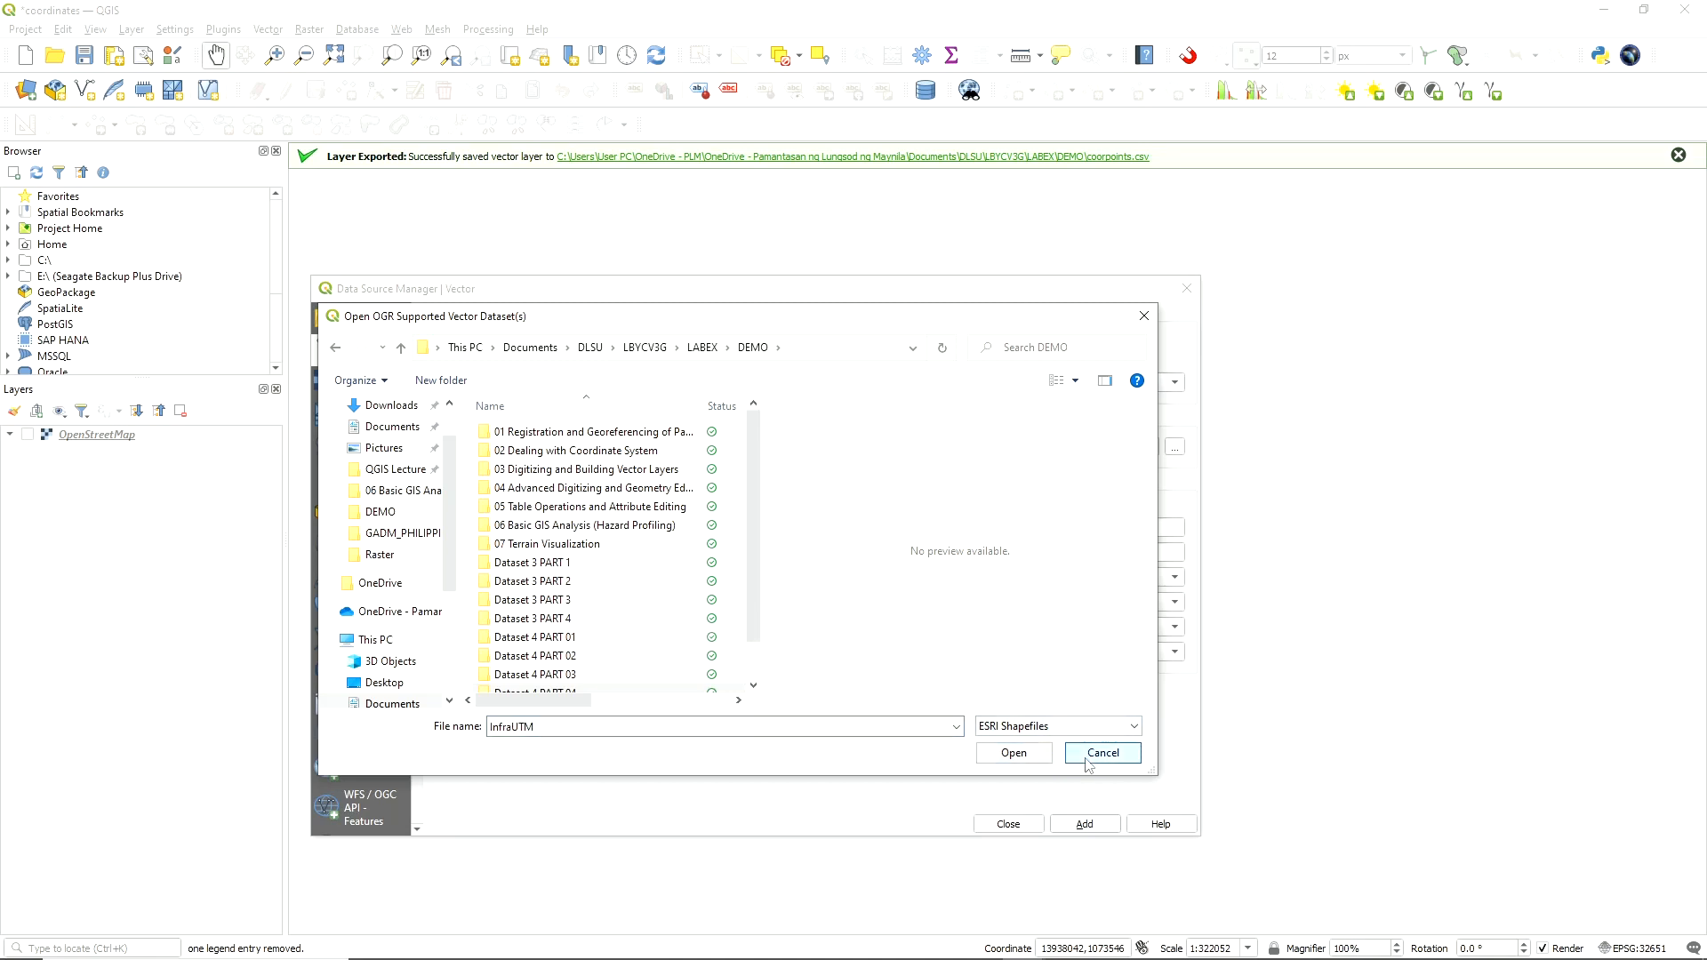
{"action": "left_click", "coordinate": [1088, 764]}
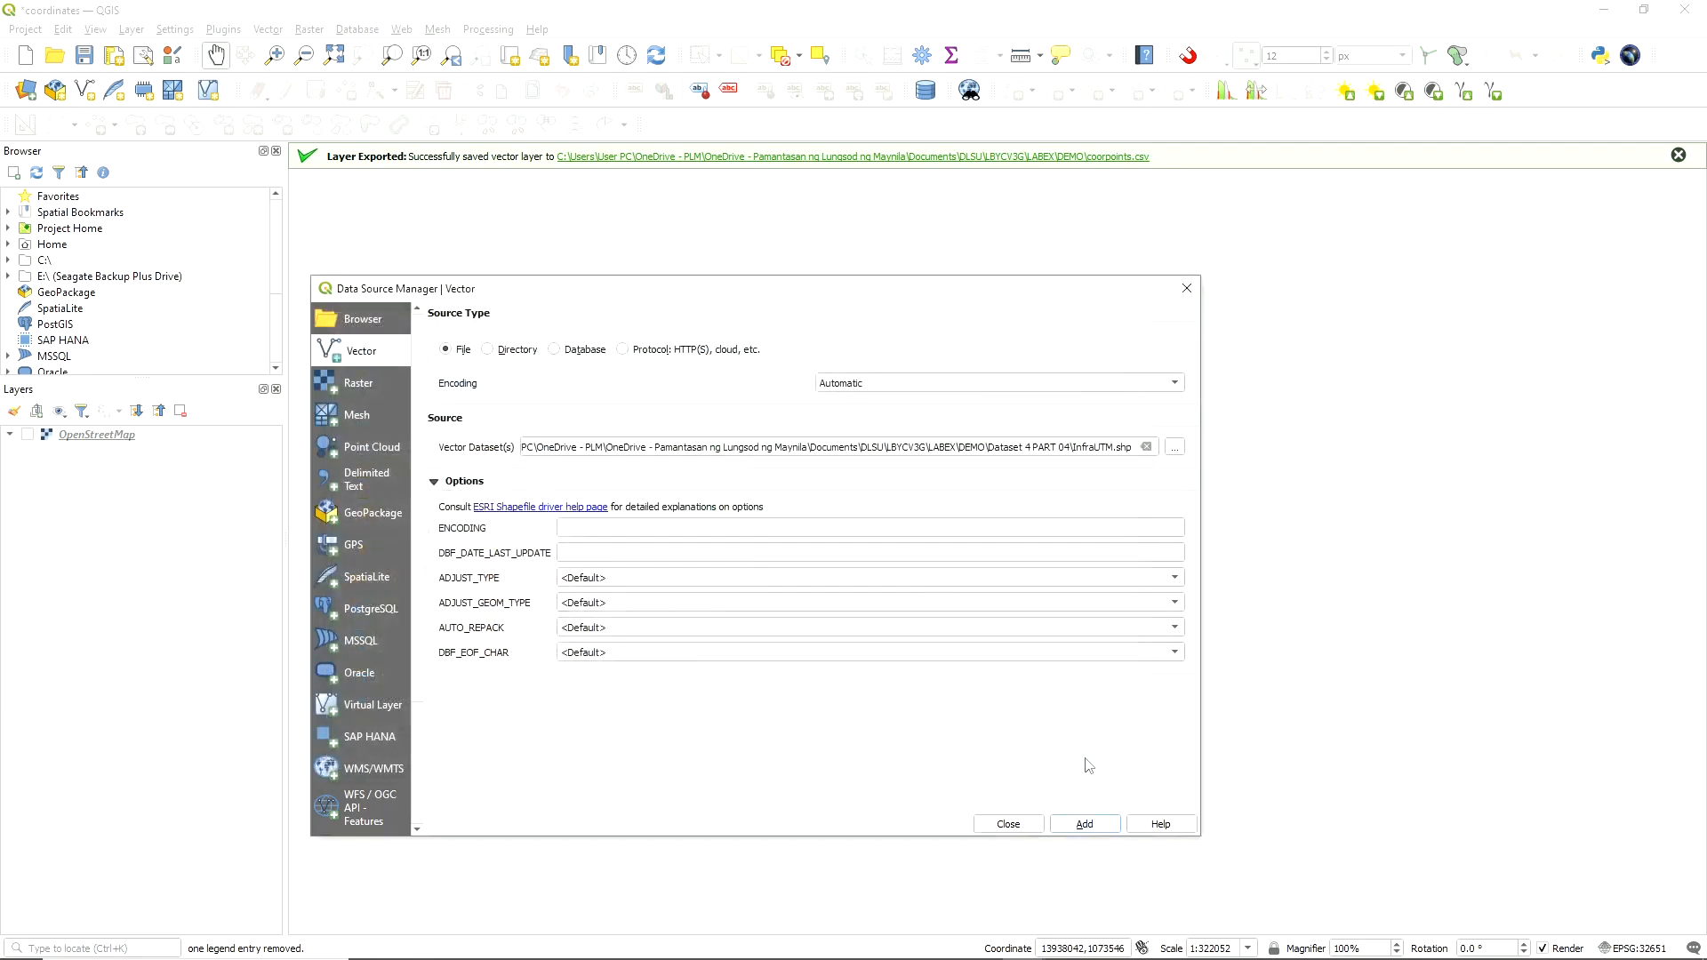
{"action": "left_click", "coordinate": [1007, 825]}
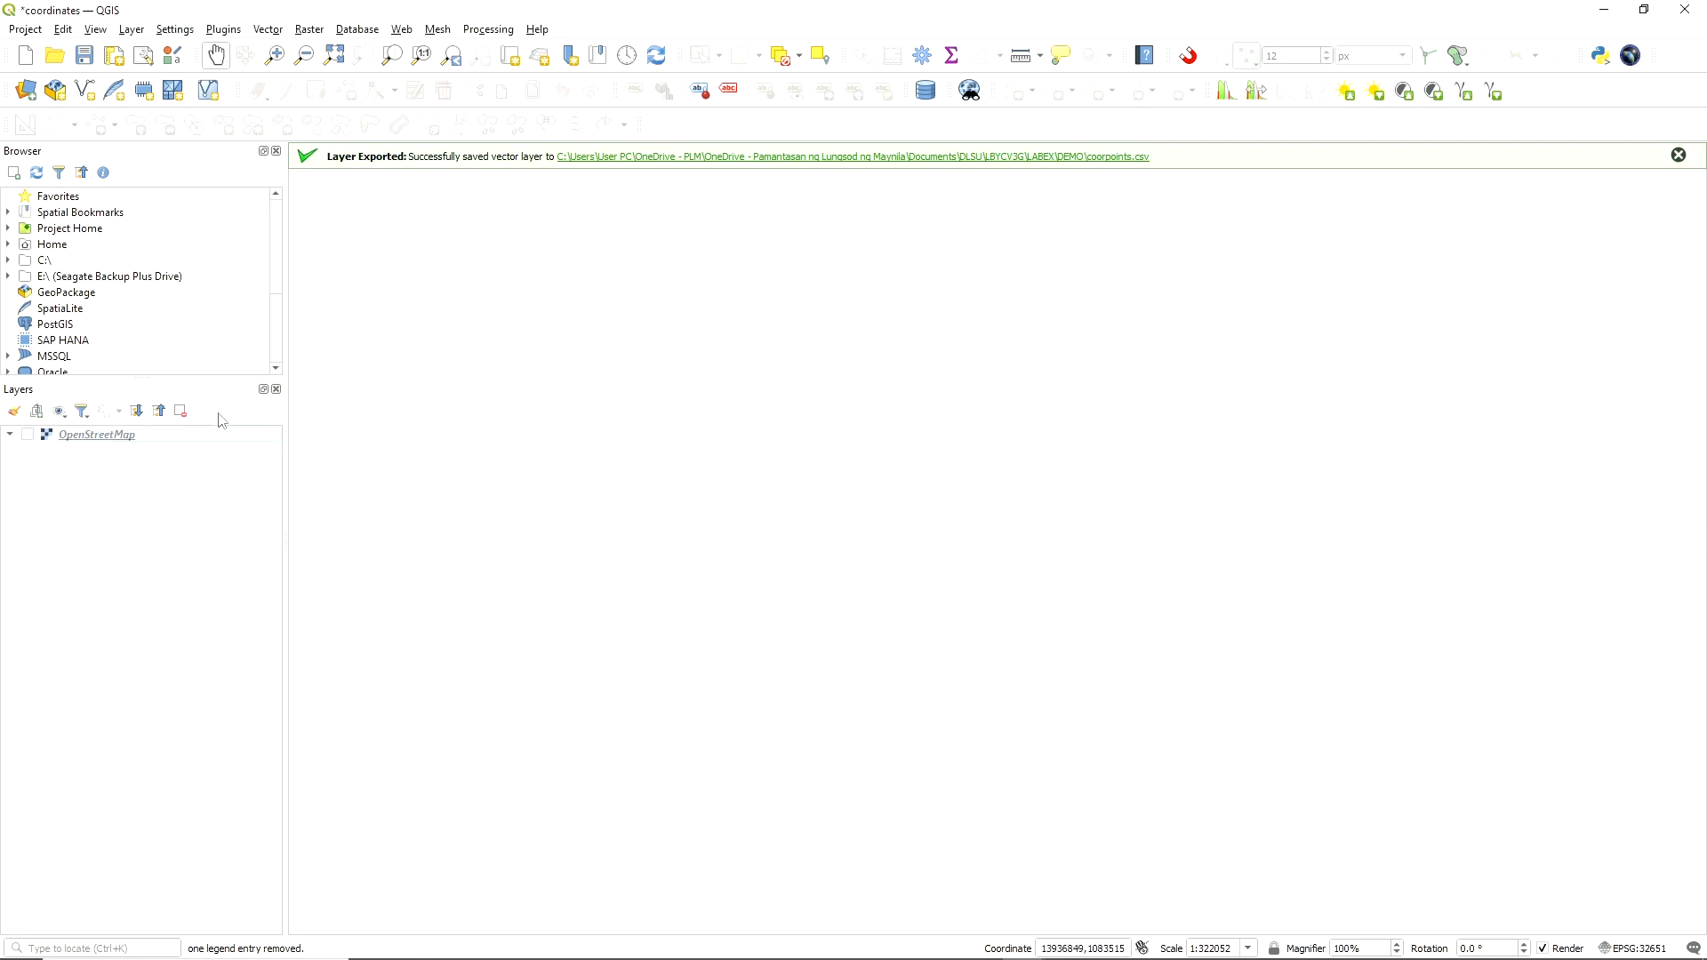
Add the InfraUTM shapefile from the Dataset 4 PART 04 folder to the project as a vector layer
{"action": "left_click", "coordinate": [220, 30]}
{"action": "left_click", "coordinate": [574, 294]}
{"action": "key", "text": "ctrl+l"}
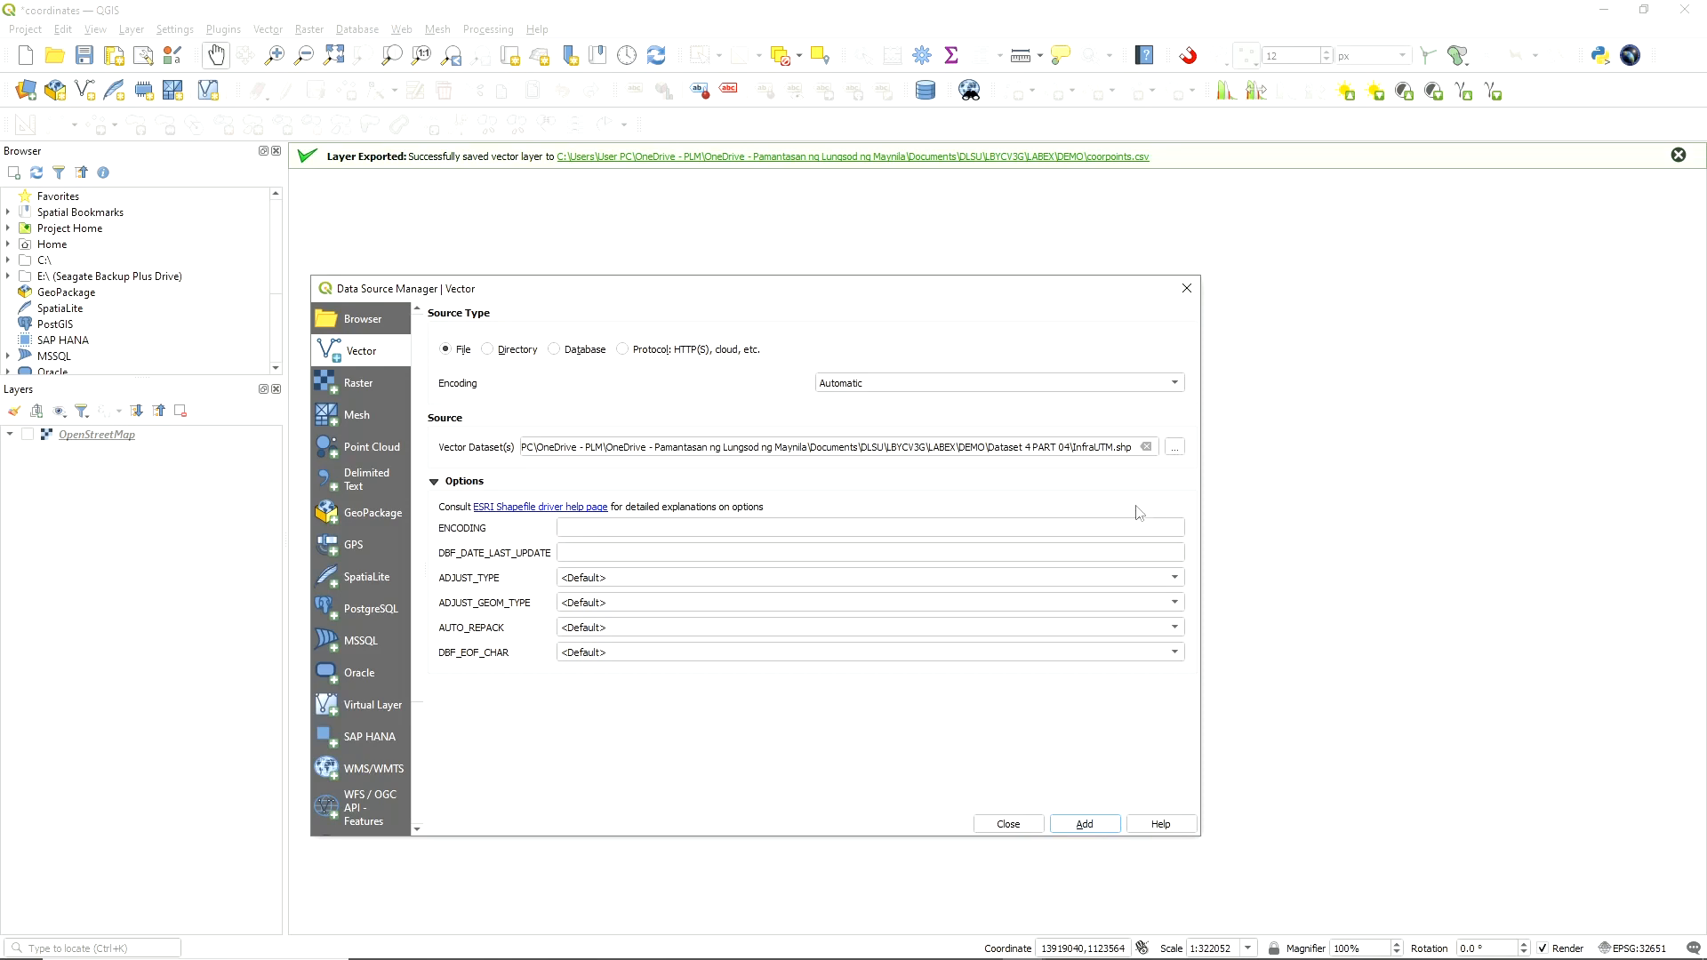
{"action": "left_click", "coordinate": [1085, 824]}
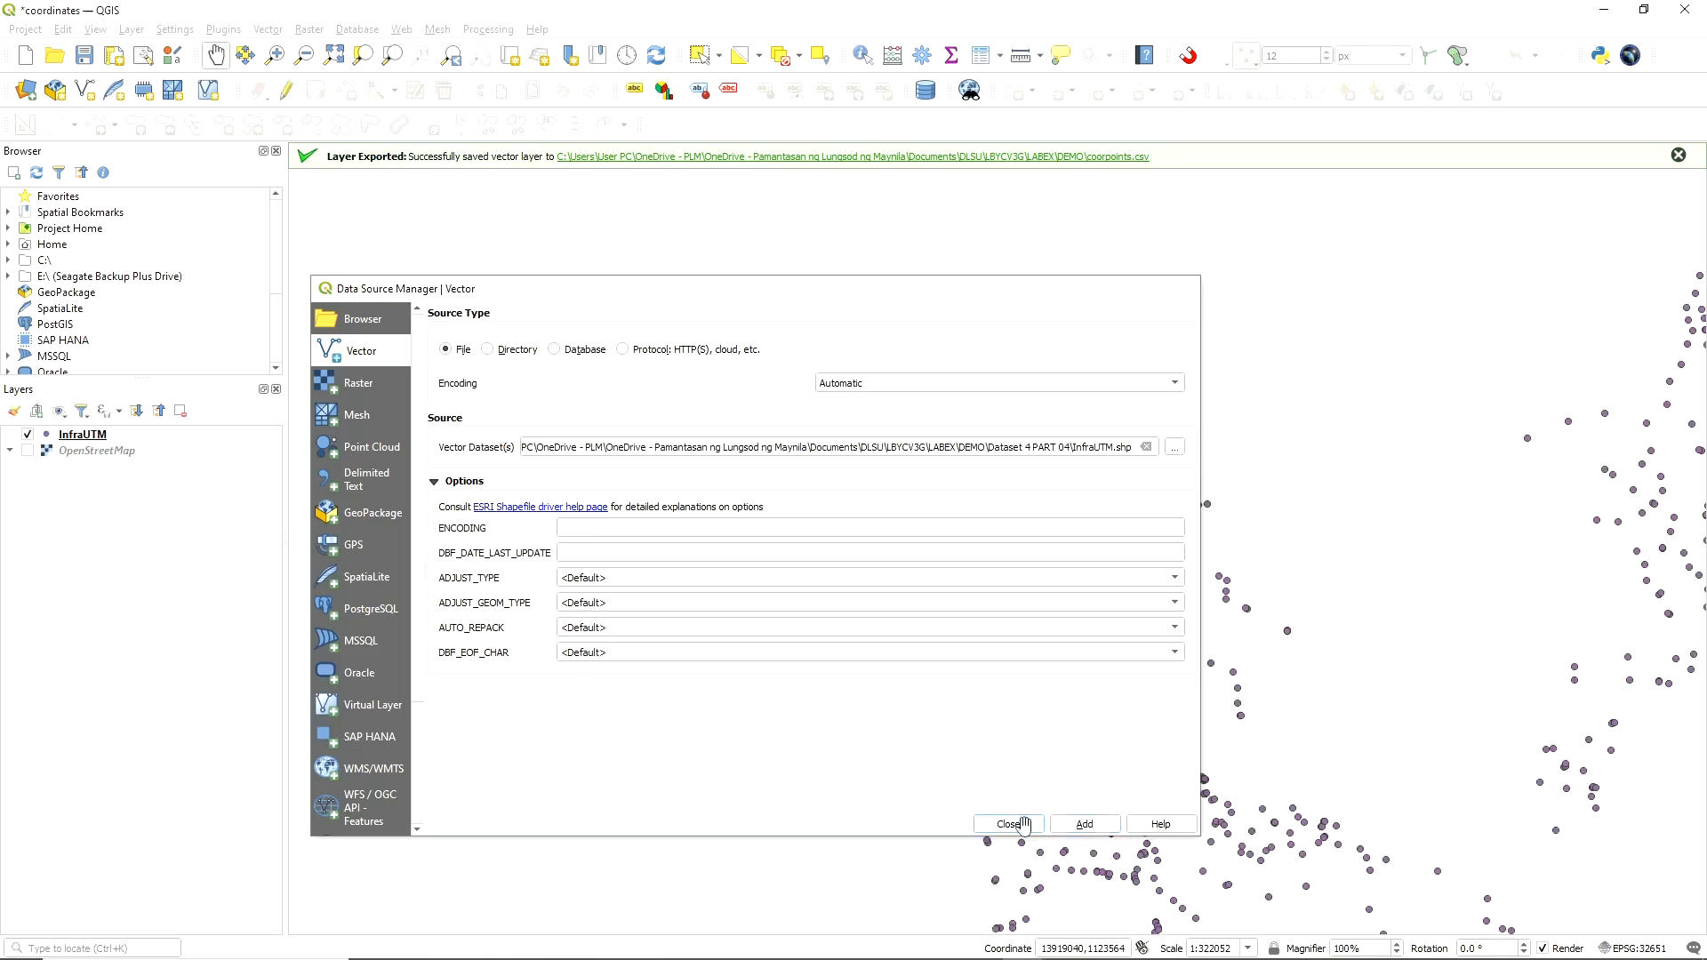
{"action": "left_click", "coordinate": [1009, 824]}
{"action": "scroll", "coordinate": [949, 566], "scroll_direction": "up", "scroll_amount": 1}
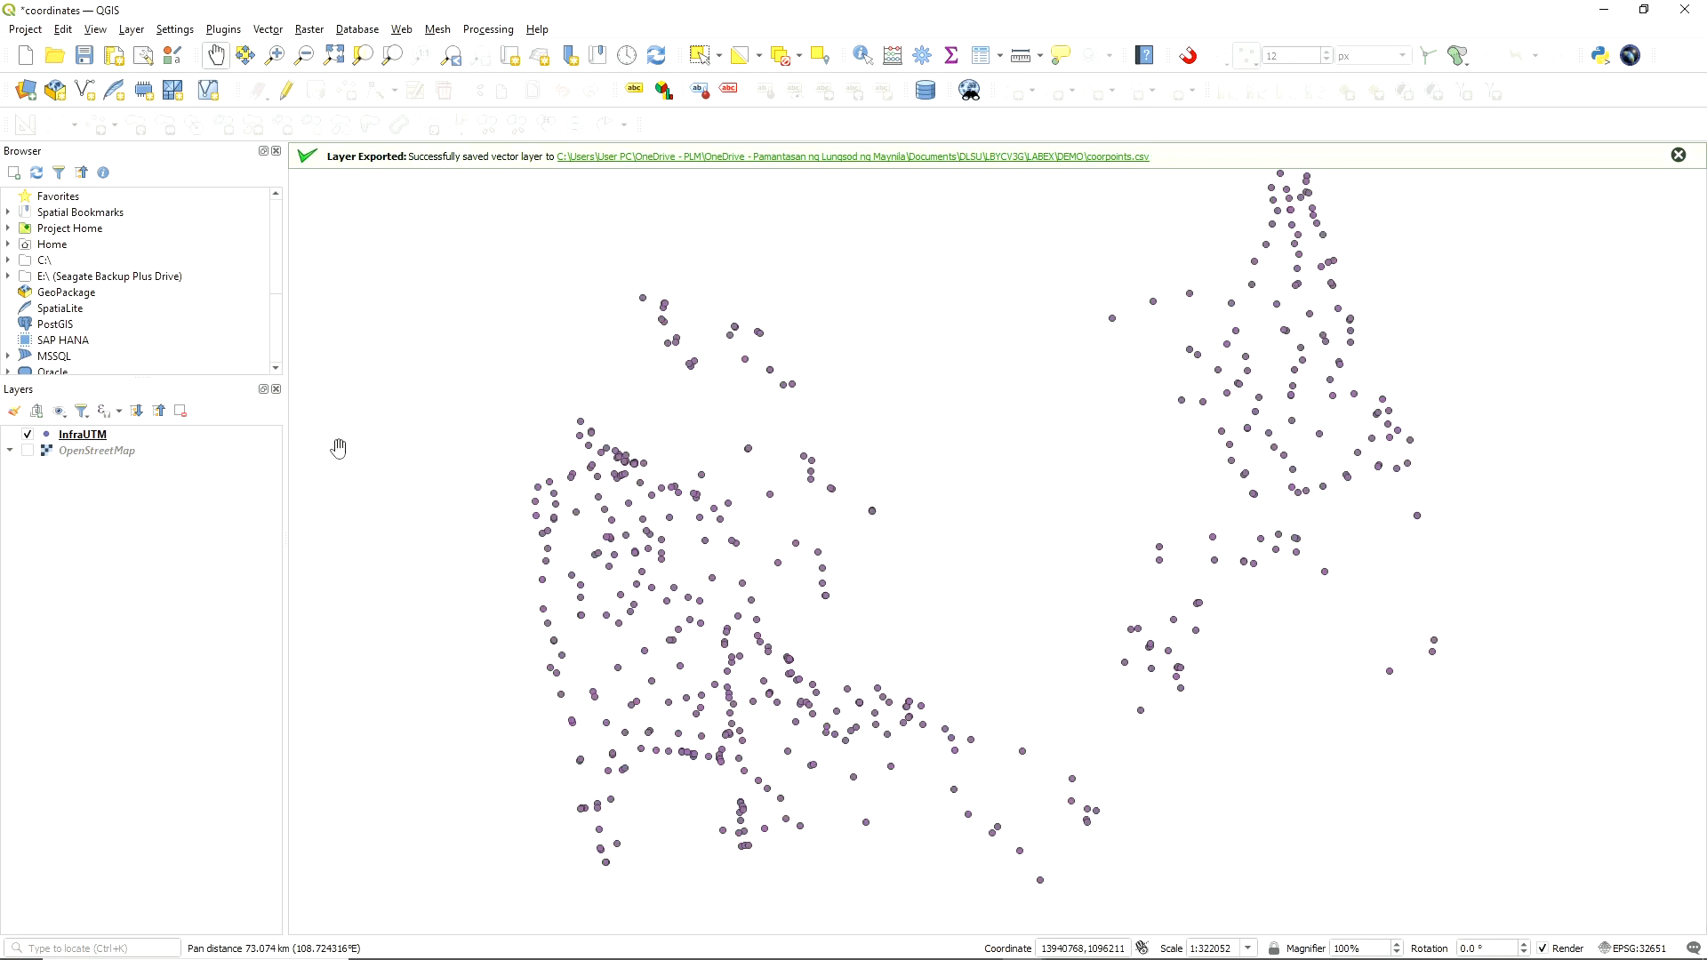
Open the InfraUTM attribute table and enable editing for the layer
{"action": "right_click", "coordinate": [86, 436]}
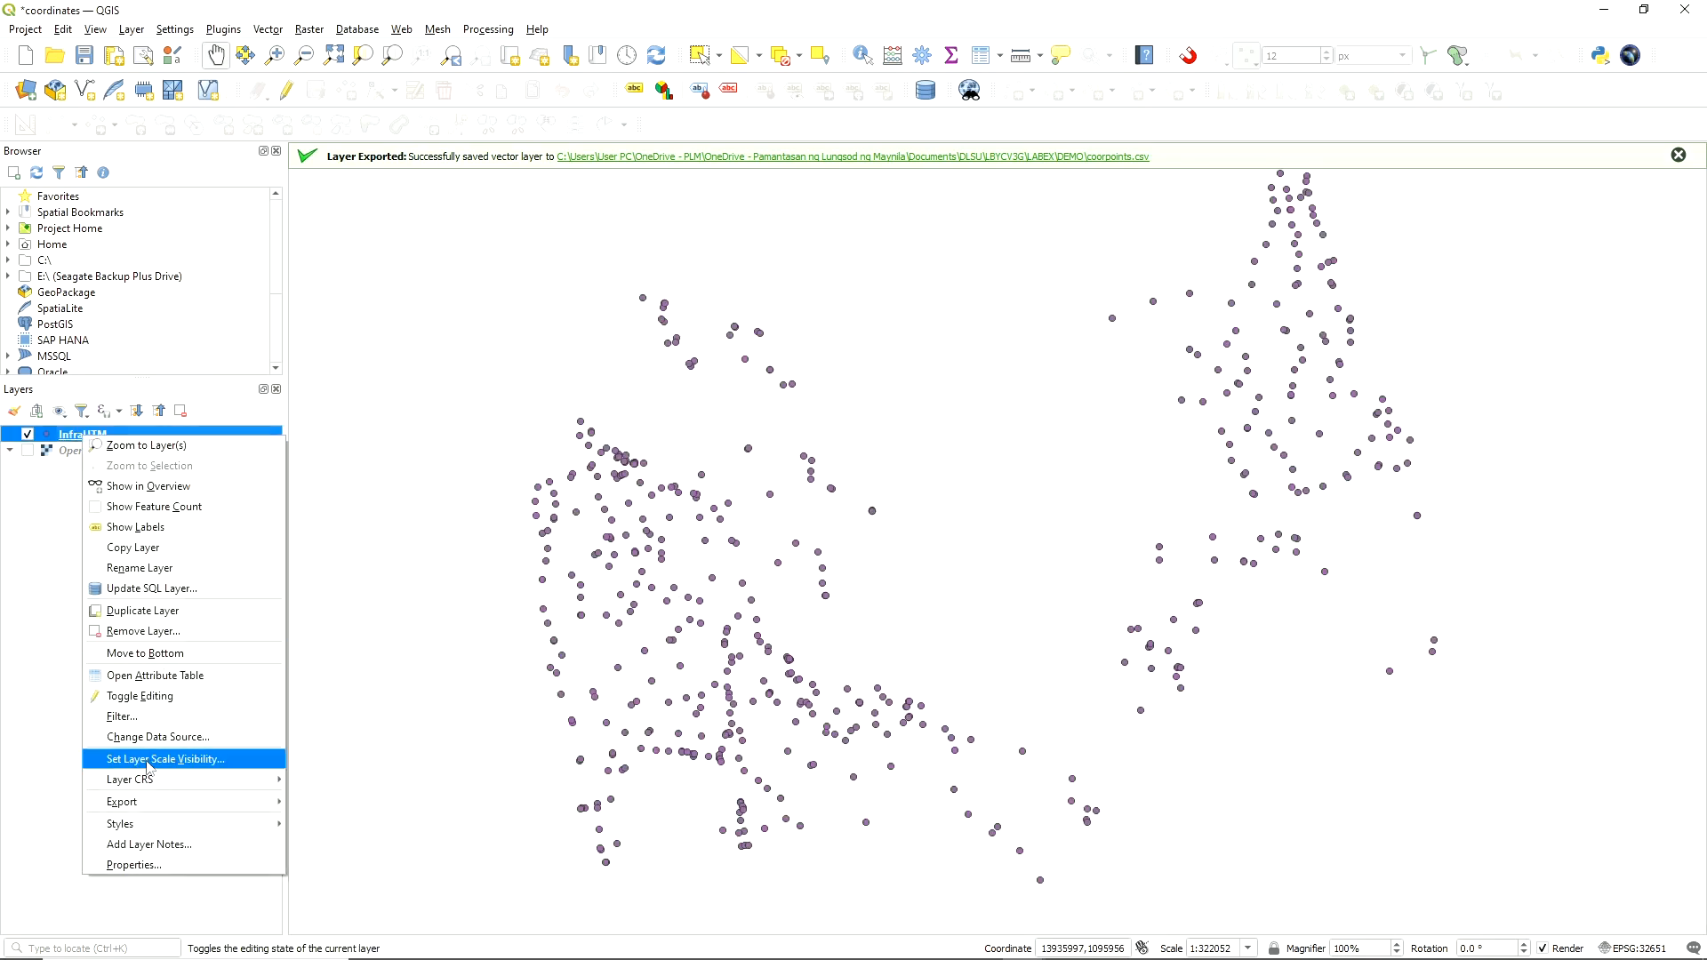
{"action": "left_click", "coordinate": [155, 676]}
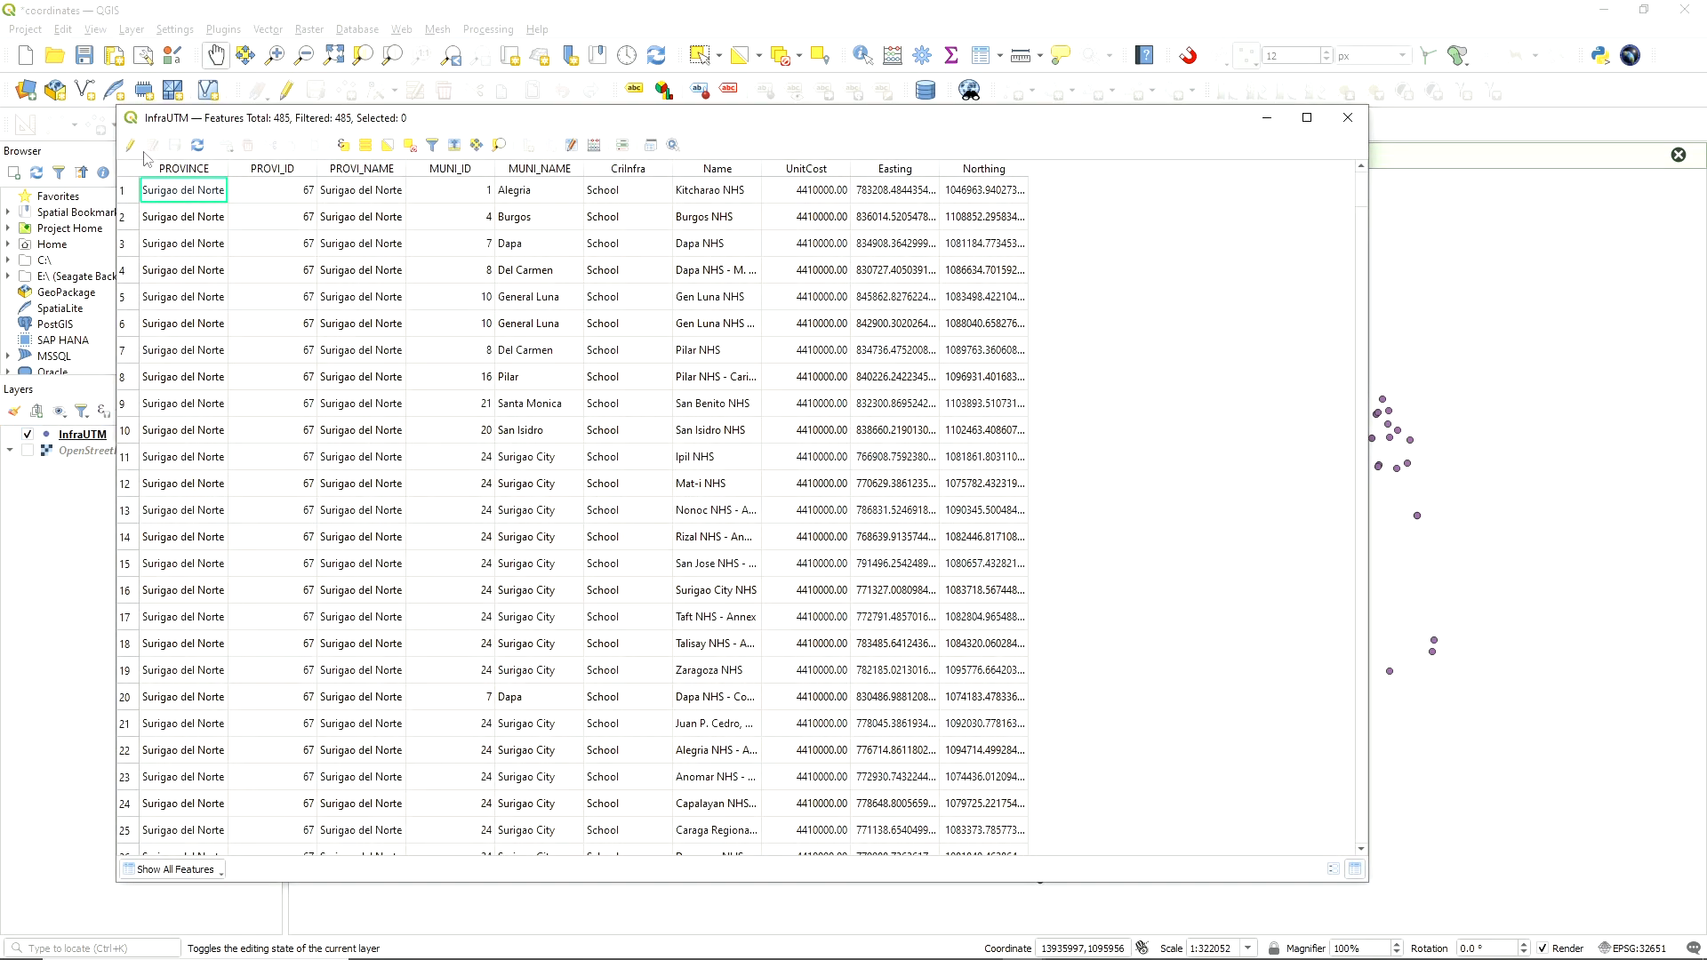
{"action": "left_click", "coordinate": [130, 146]}
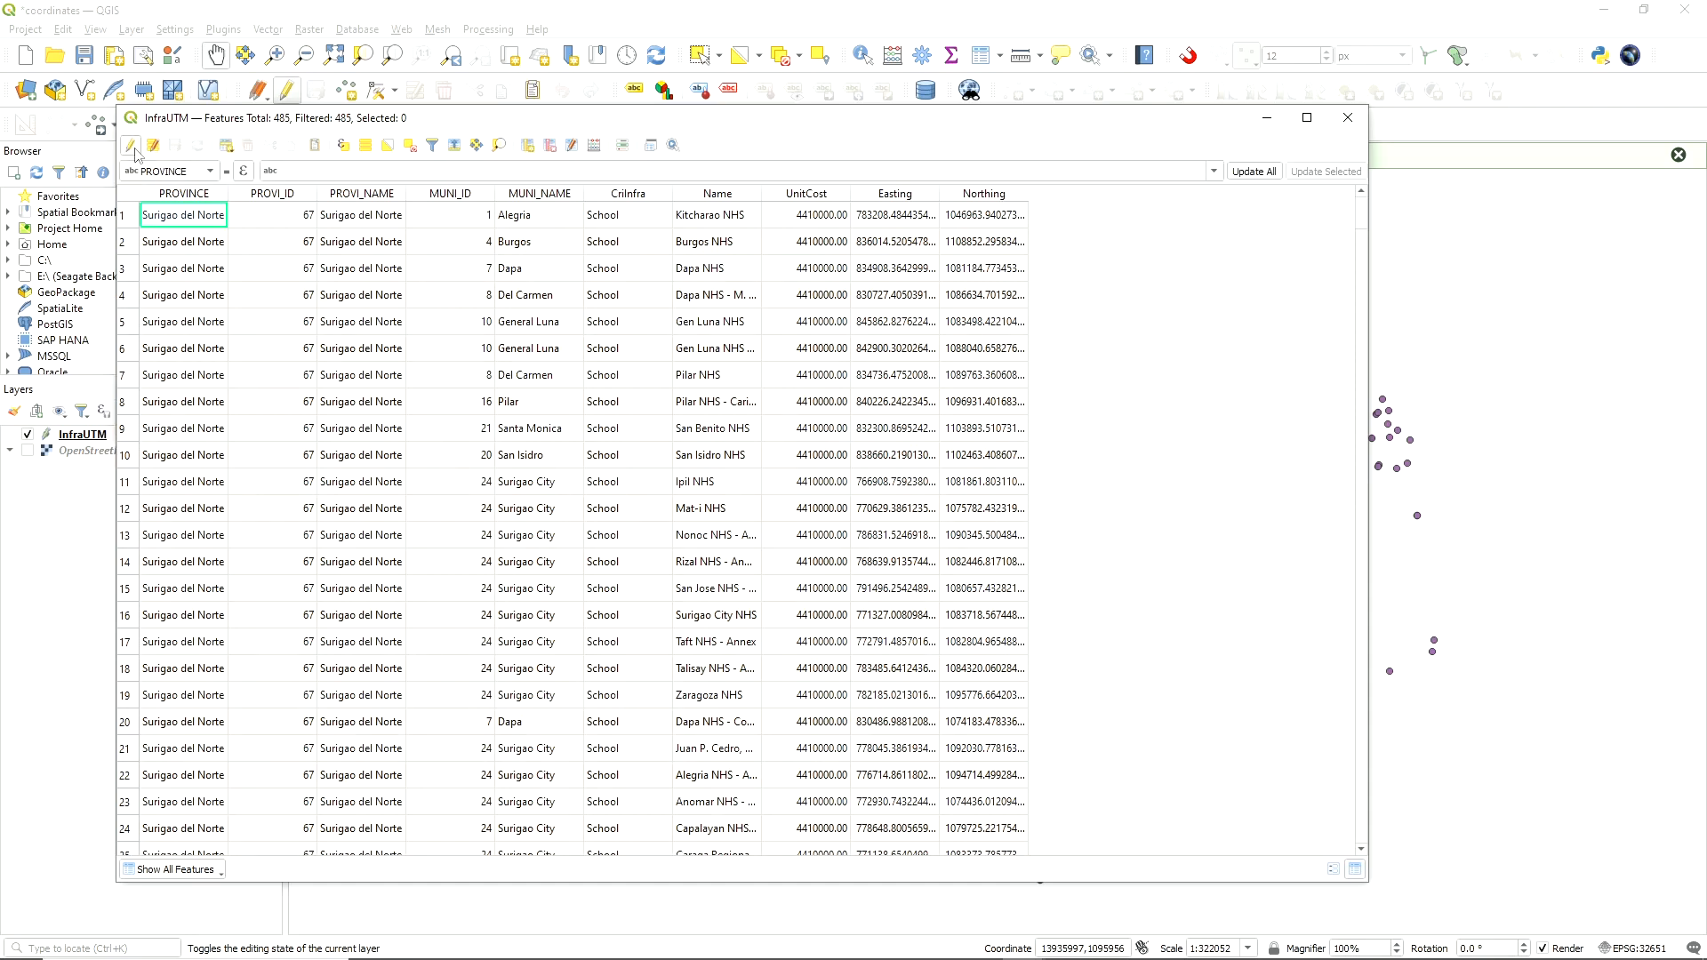
Start a new-field expression in the field calculator with the x function and the transform function nested inside it
{"action": "left_click", "coordinate": [593, 147]}
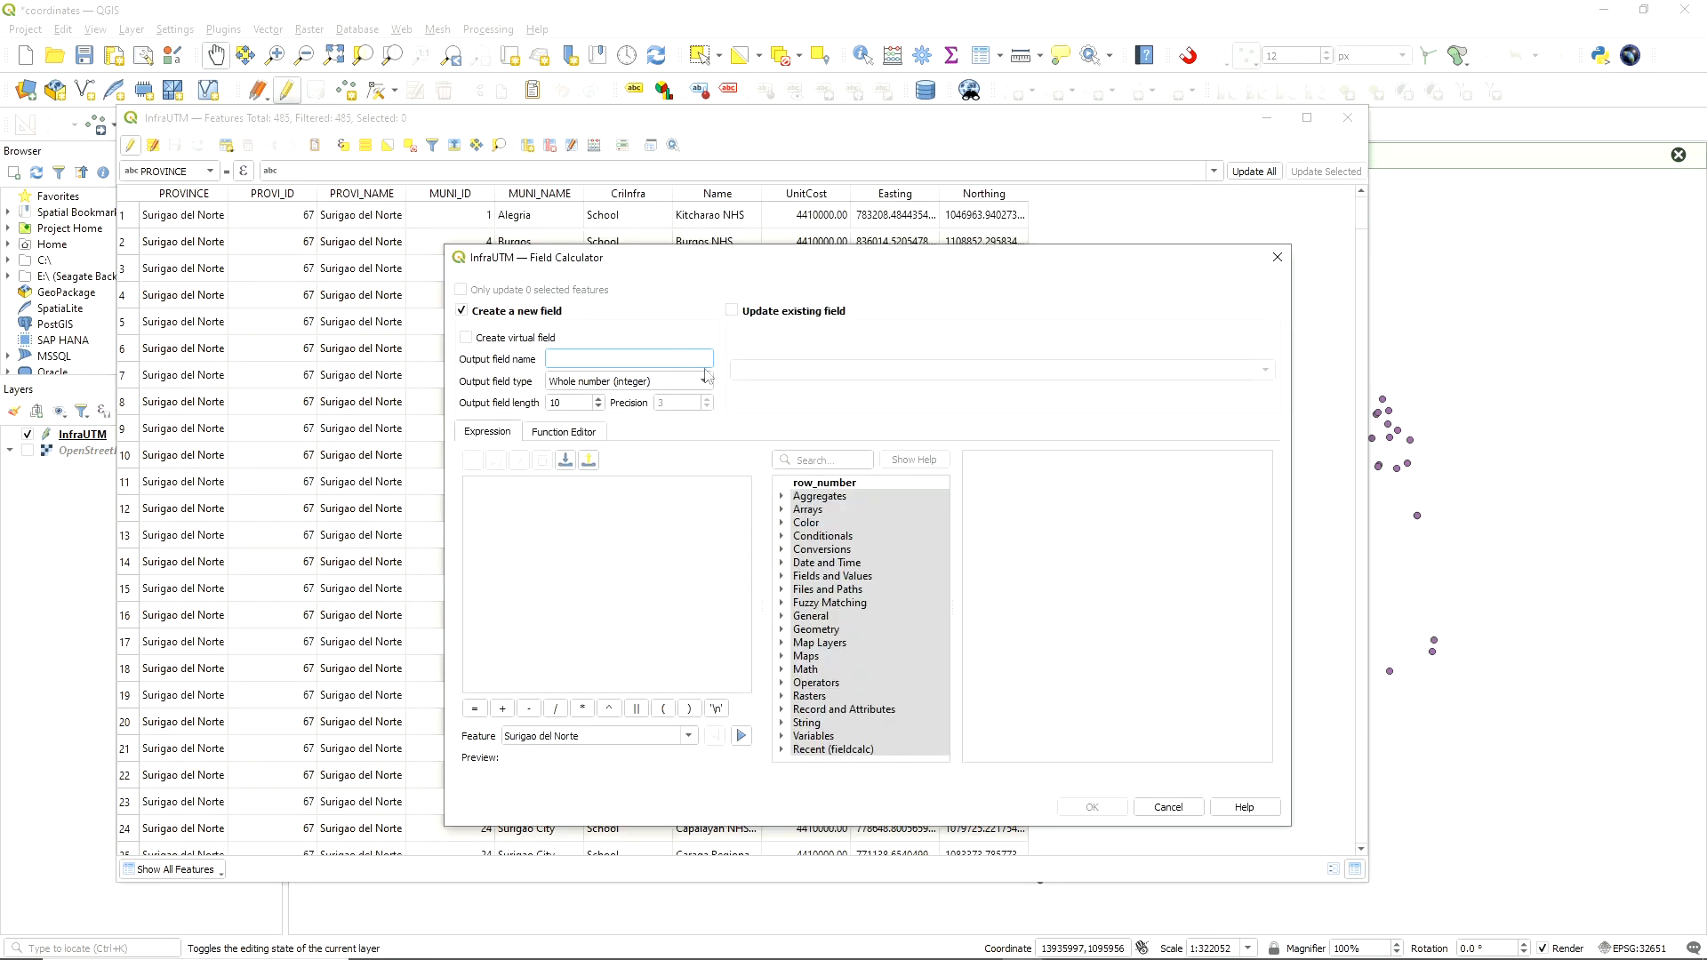
{"action": "left_click", "coordinate": [831, 458]}
{"action": "type", "text": "x"}
{"action": "scroll", "coordinate": [873, 703], "scroll_direction": "down", "scroll_amount": 5}
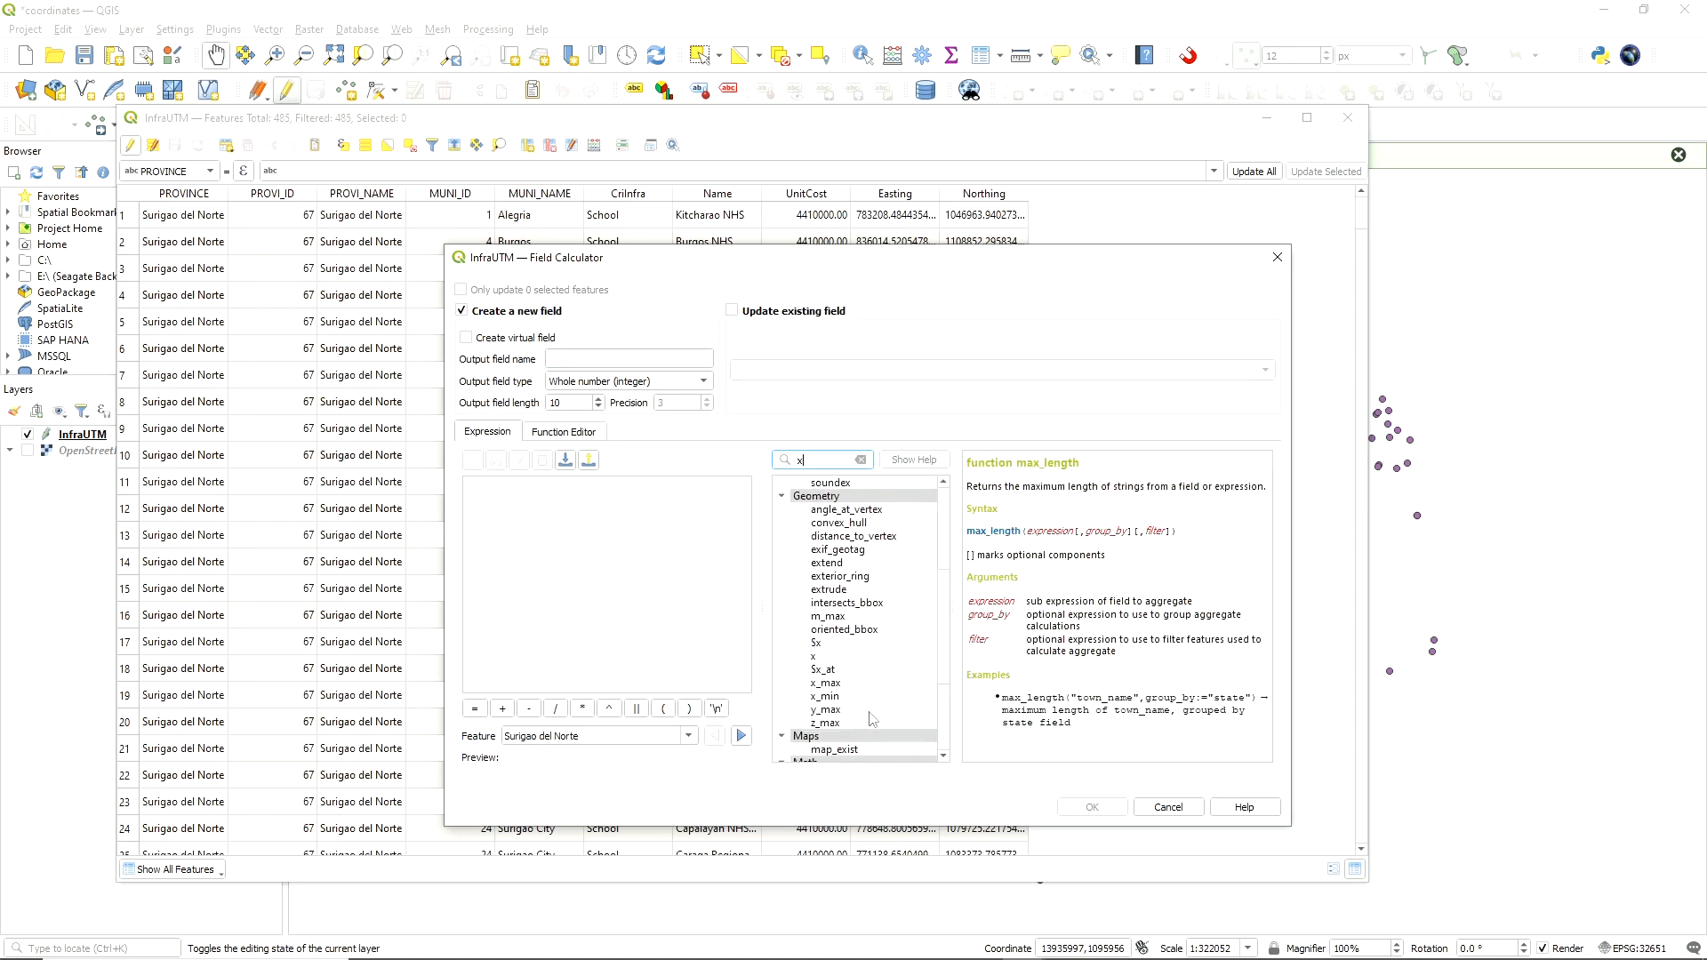
{"action": "double_click", "coordinate": [841, 658]}
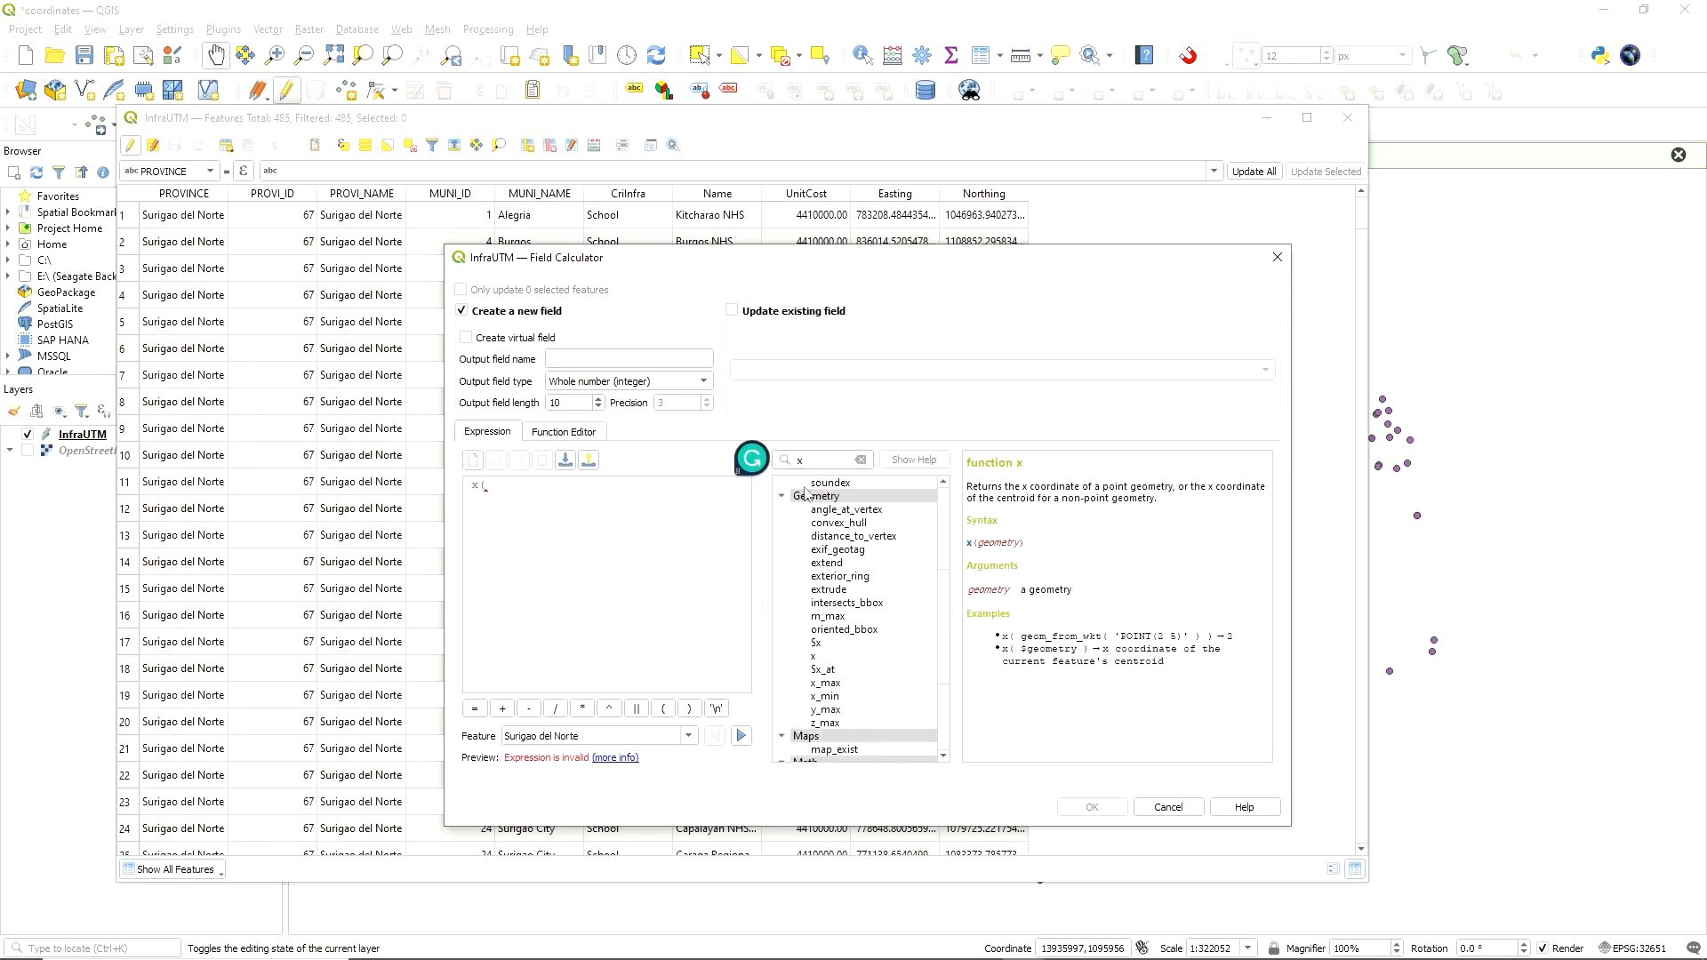
{"action": "double_click", "coordinate": [826, 463]}
{"action": "type", "text": "tra"}
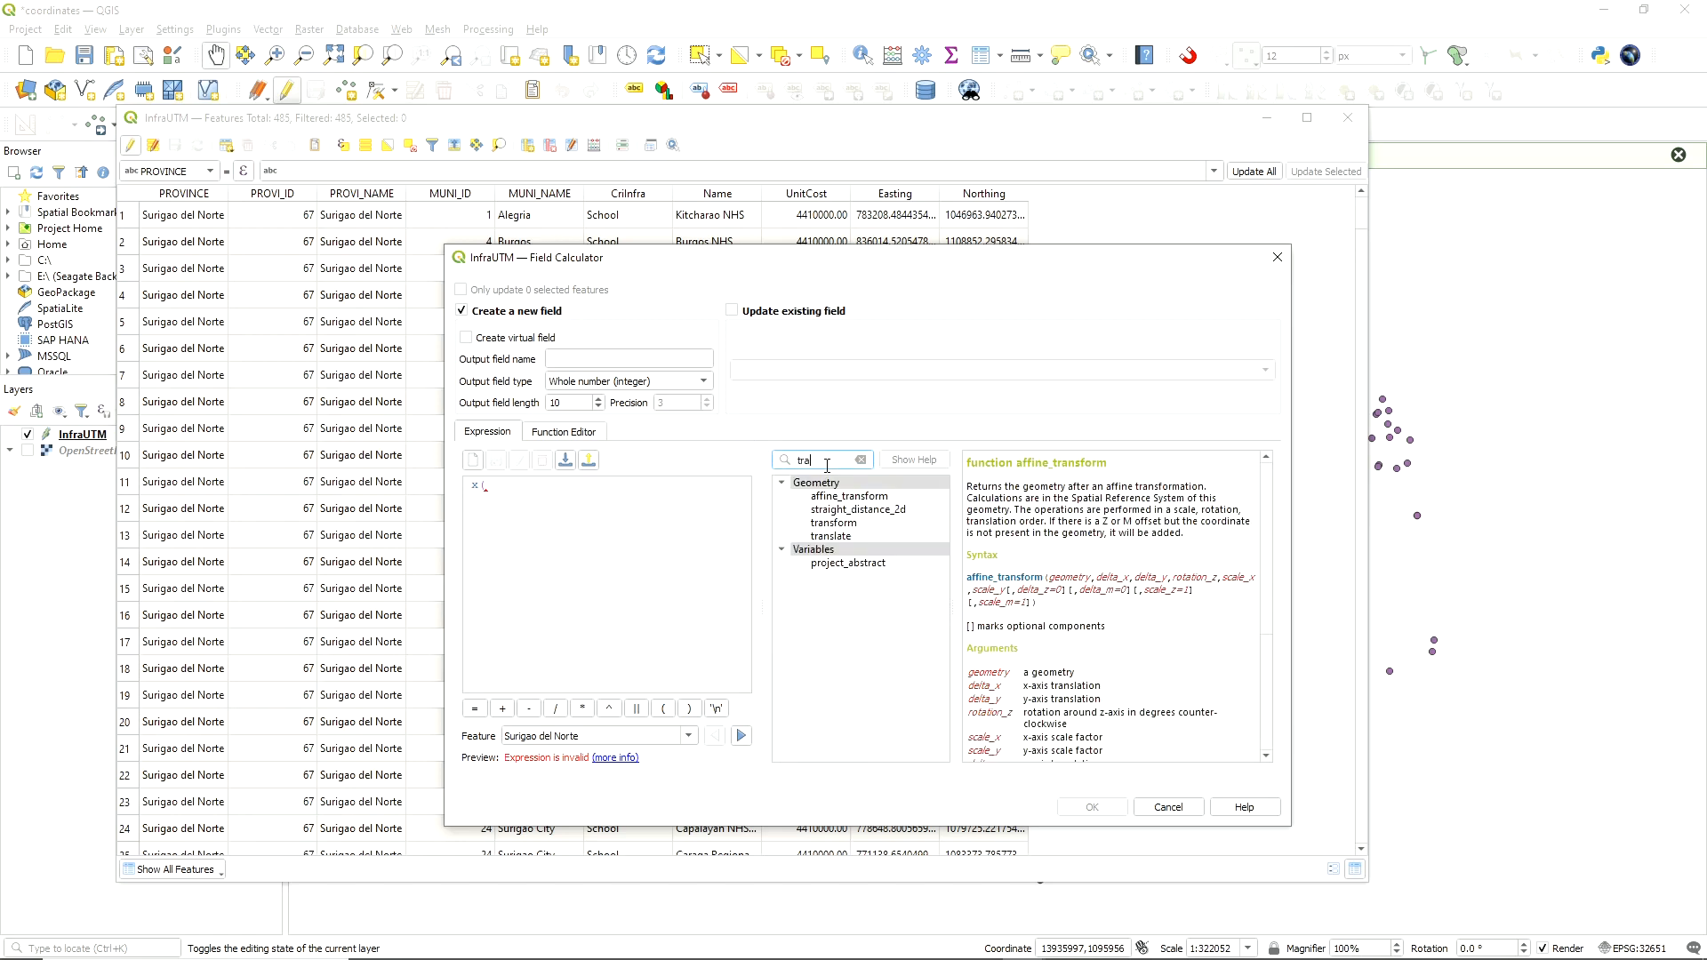
{"action": "double_click", "coordinate": [831, 524]}
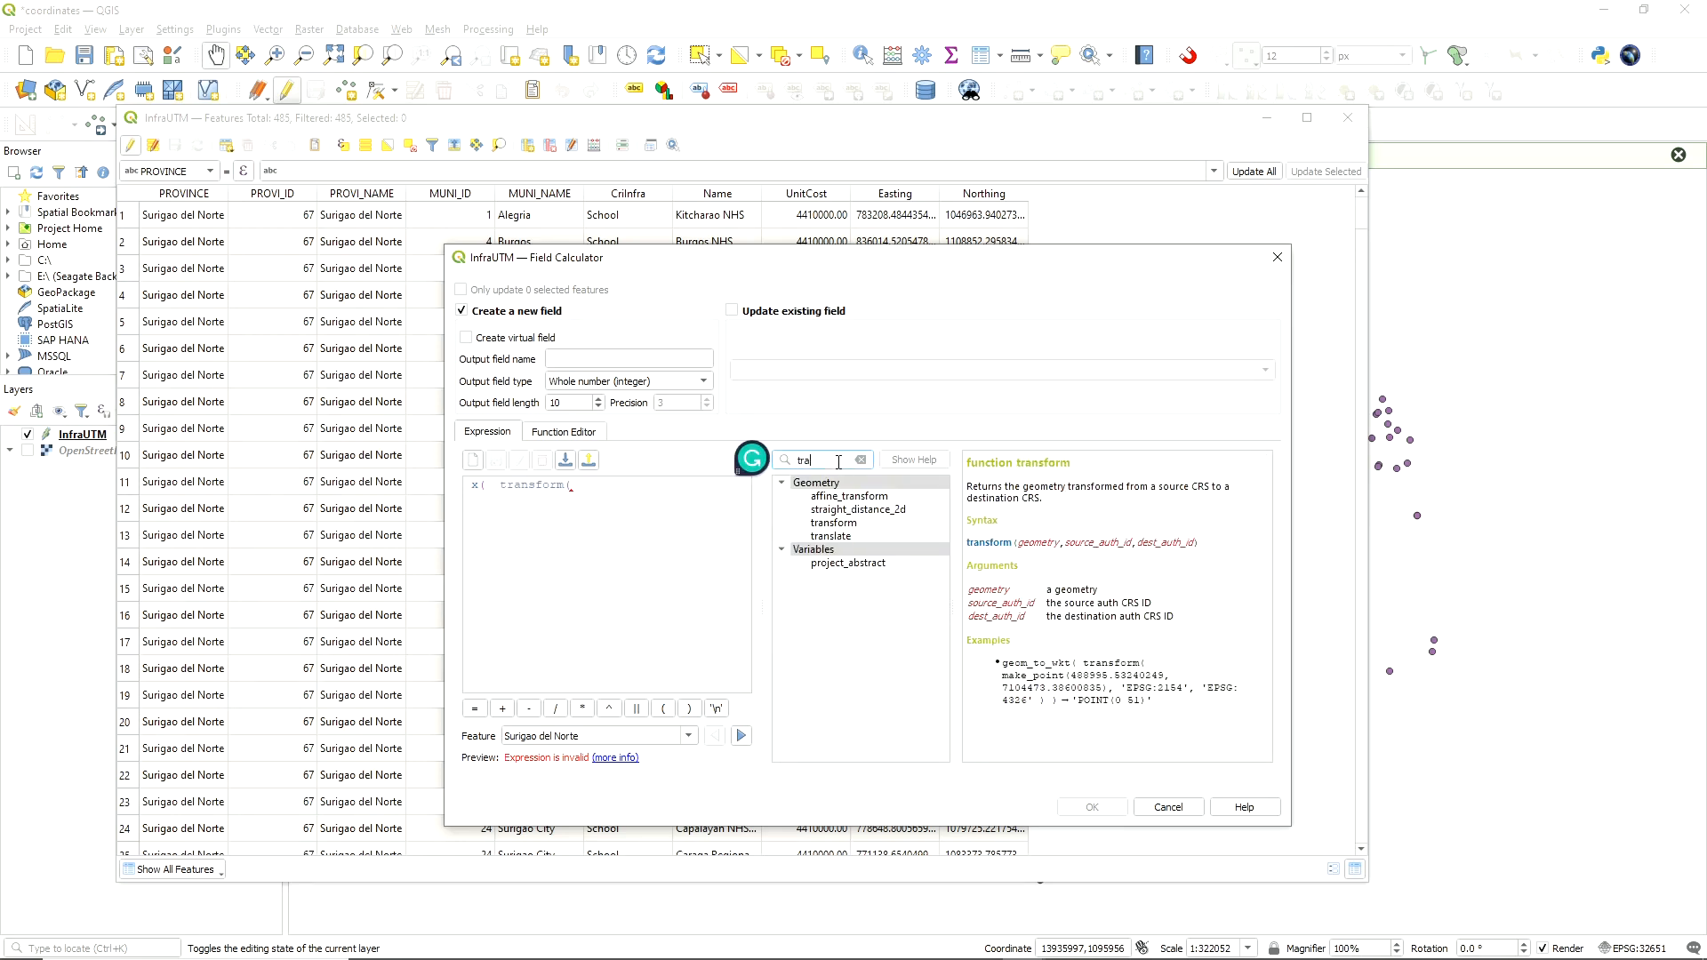
Insert $geometry from the Geometry functions as the first argument of transform
{"action": "left_click_drag", "start_coordinate": [839, 462], "coordinate": [790, 466]}
{"action": "type", "text": "ge"}
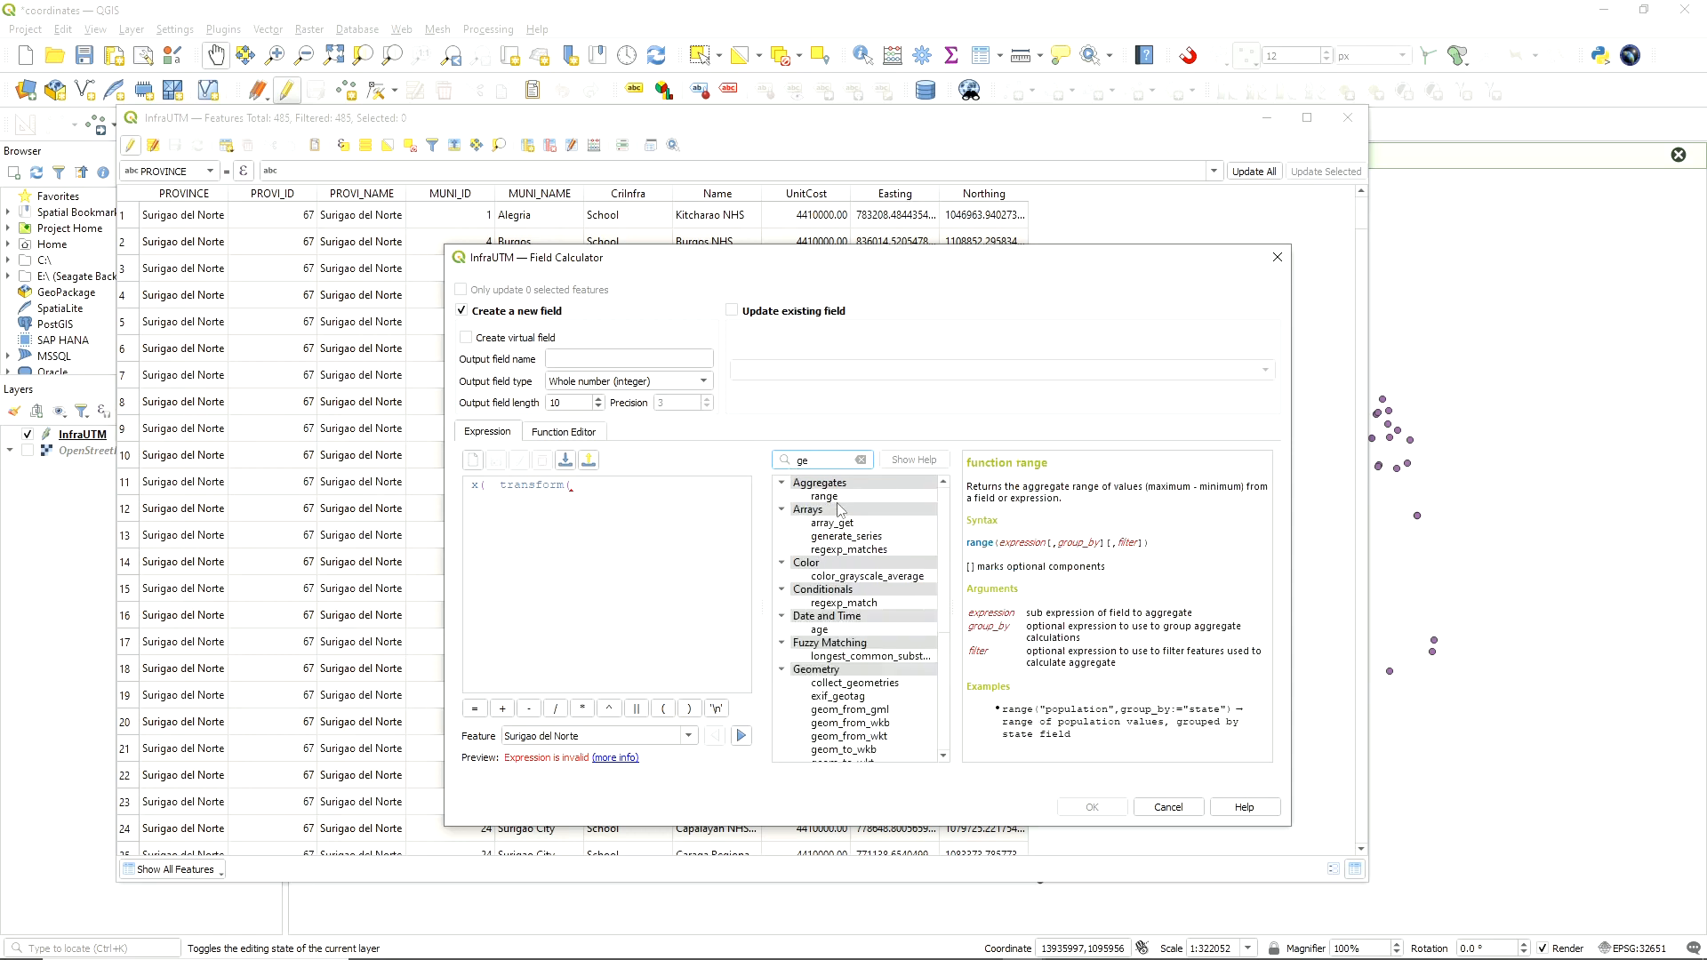
{"action": "type", "text": "om"}
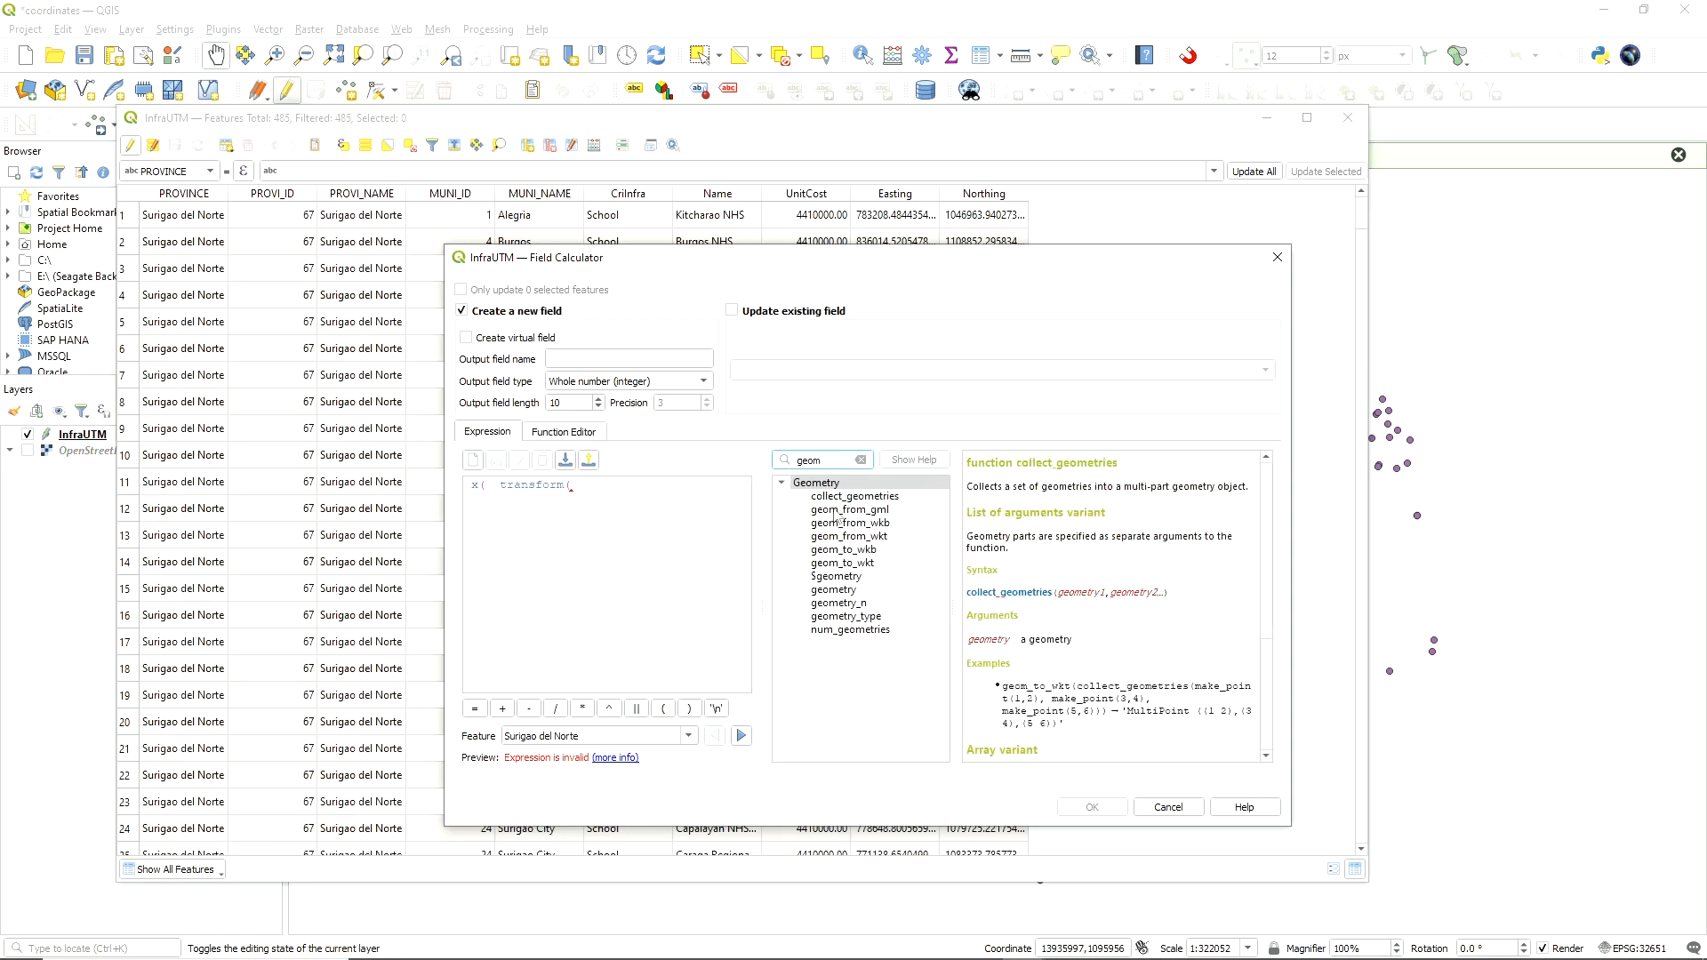
{"action": "double_click", "coordinate": [841, 590]}
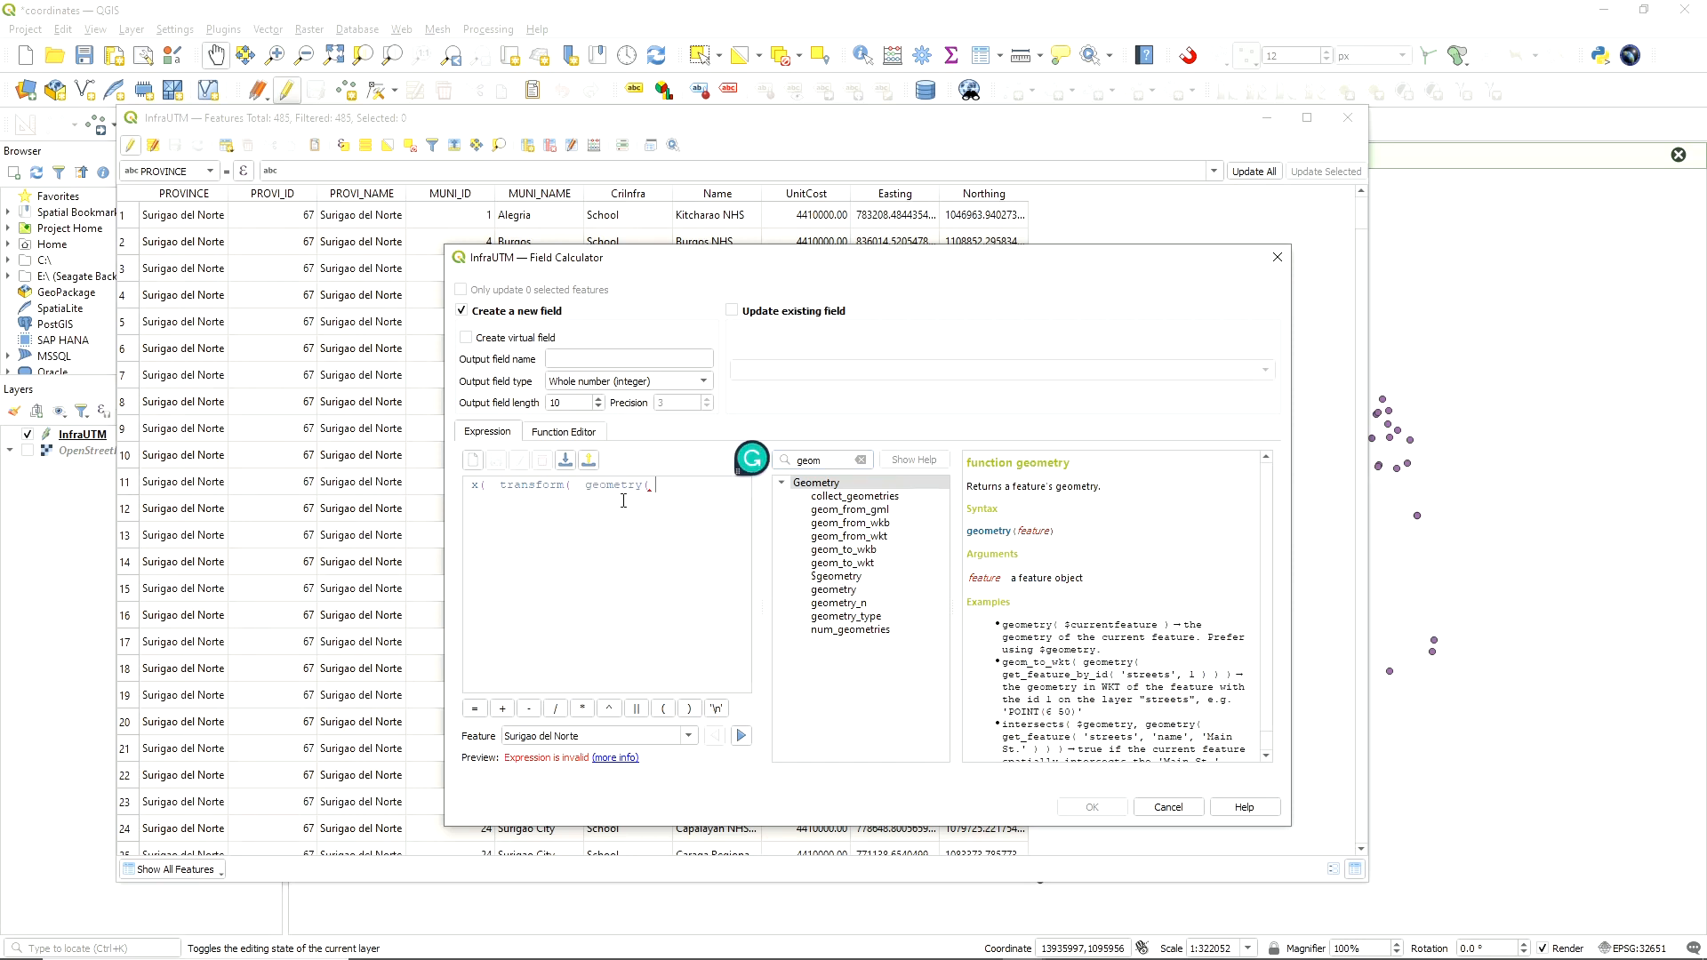
{"action": "double_click", "coordinate": [591, 488]}
{"action": "left_click_drag", "start_coordinate": [585, 486], "coordinate": [689, 491]}
{"action": "key", "text": "BackSpace"}
{"action": "double_click", "coordinate": [836, 577]}
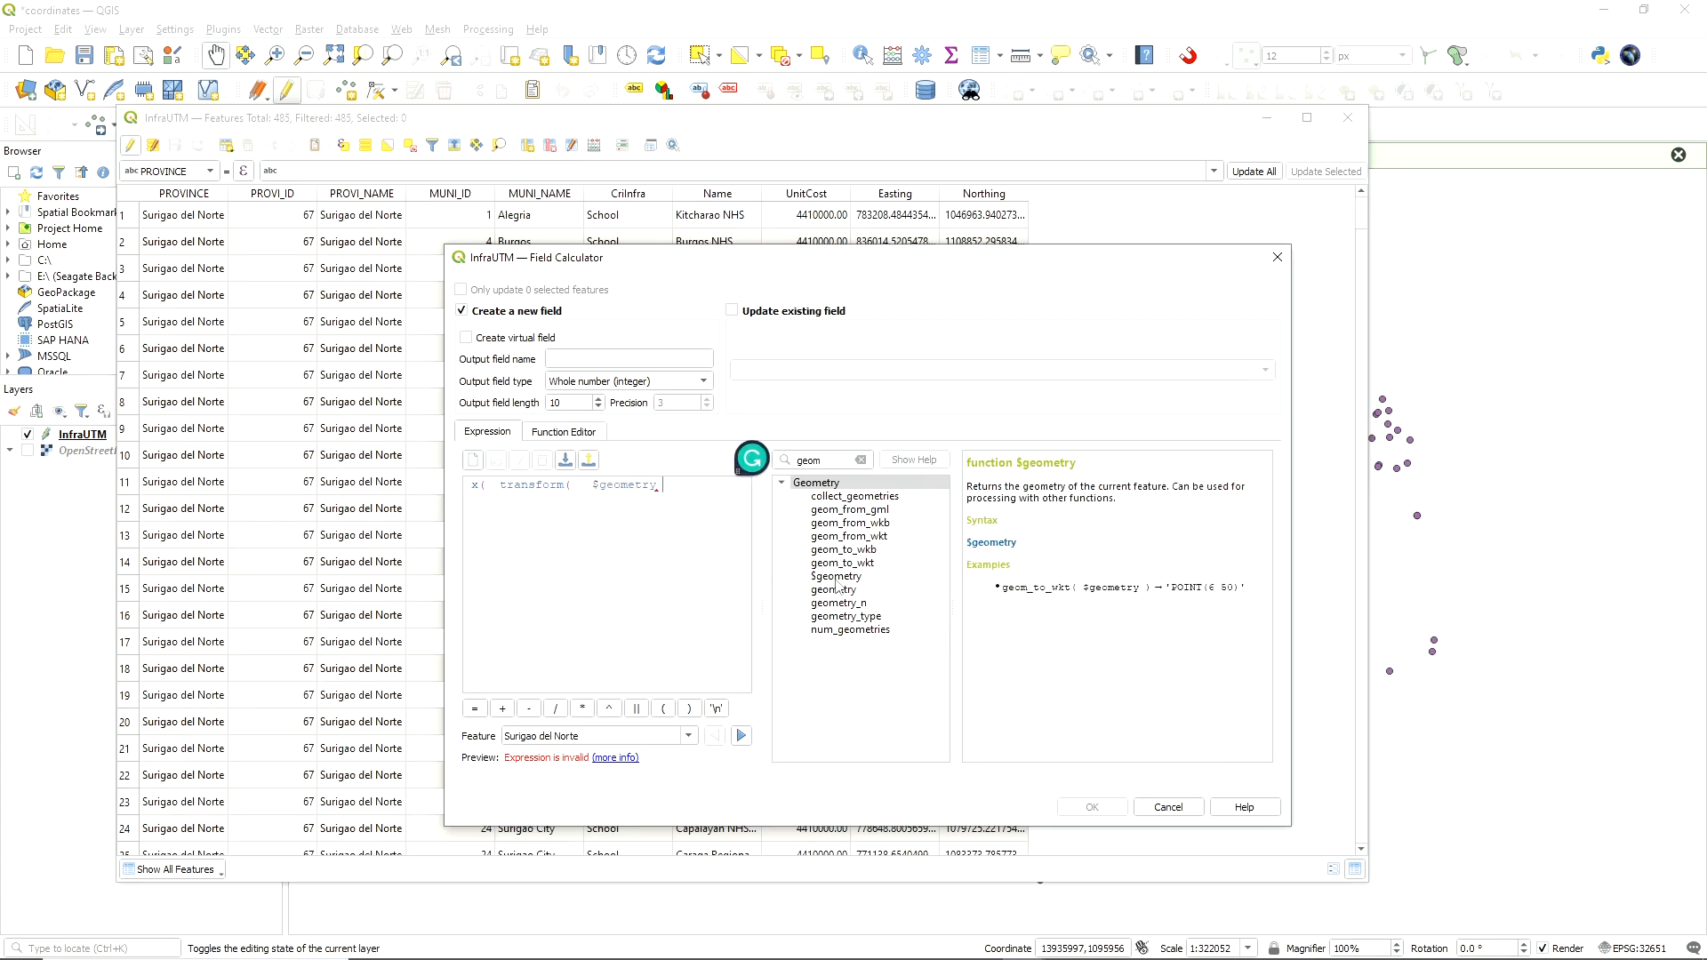
Complete the transform expression with source 'EPSG:32651' and destination 'EPSG:4326', closing both functions
{"action": "type", "text": ",'EPSG:32"}
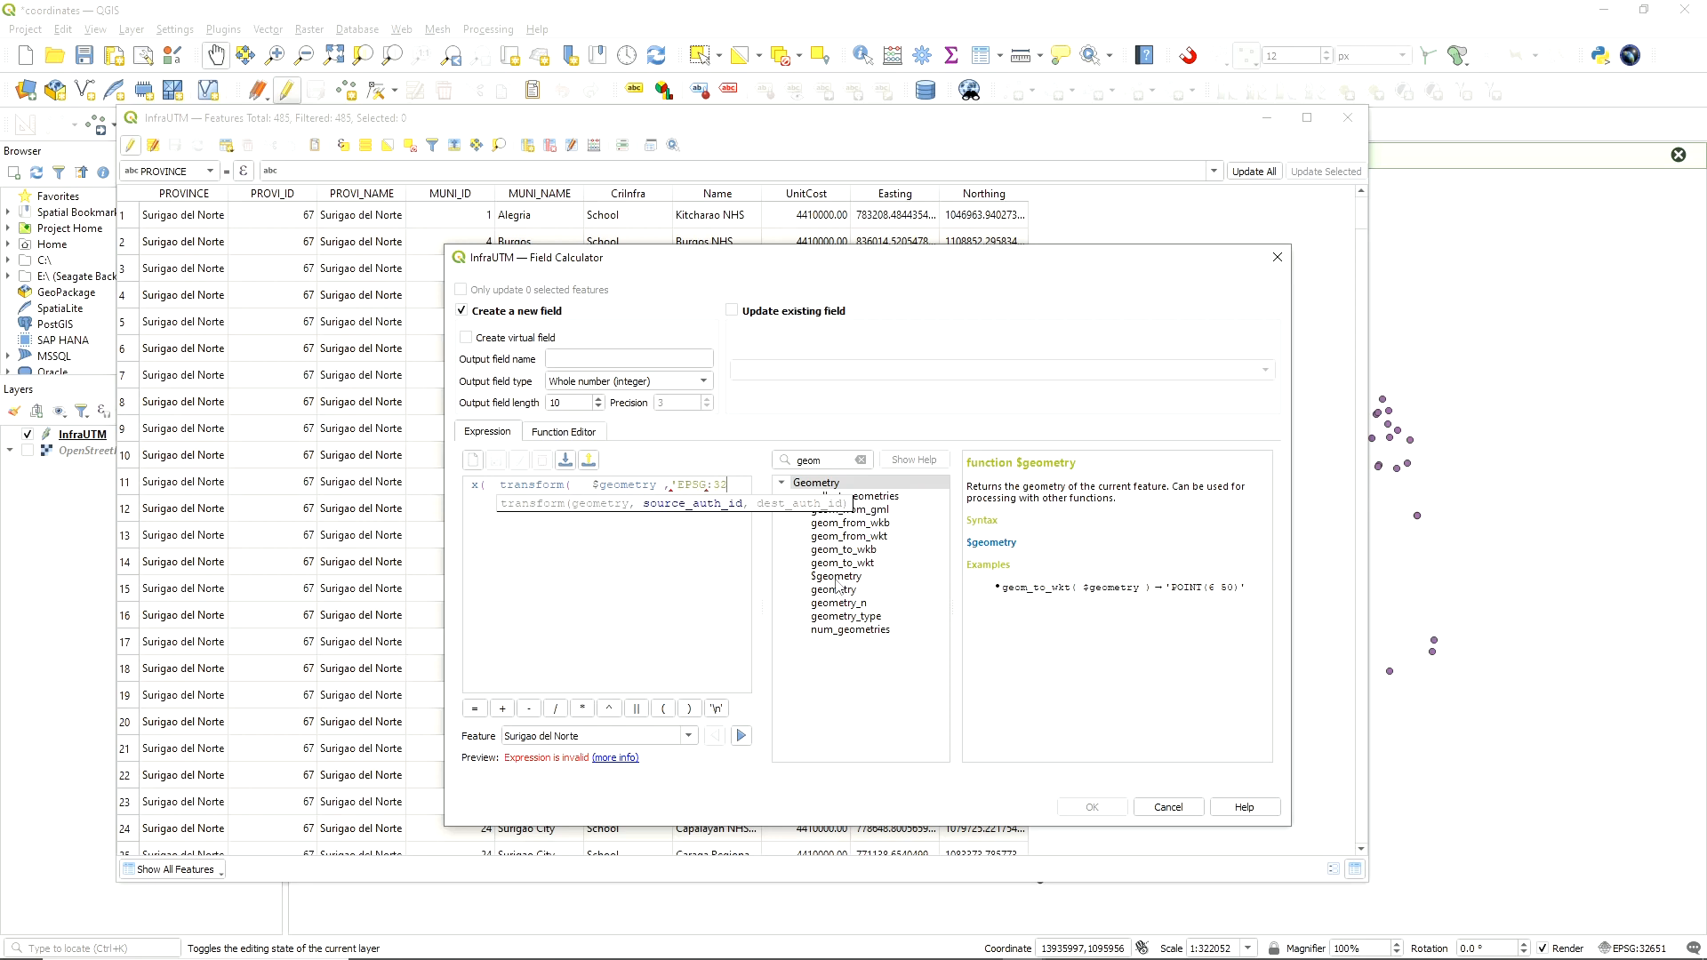
{"action": "type", "text": "651',"}
{"action": "left_click", "coordinate": [662, 548]}
{"action": "key", "text": "BackSpace"}
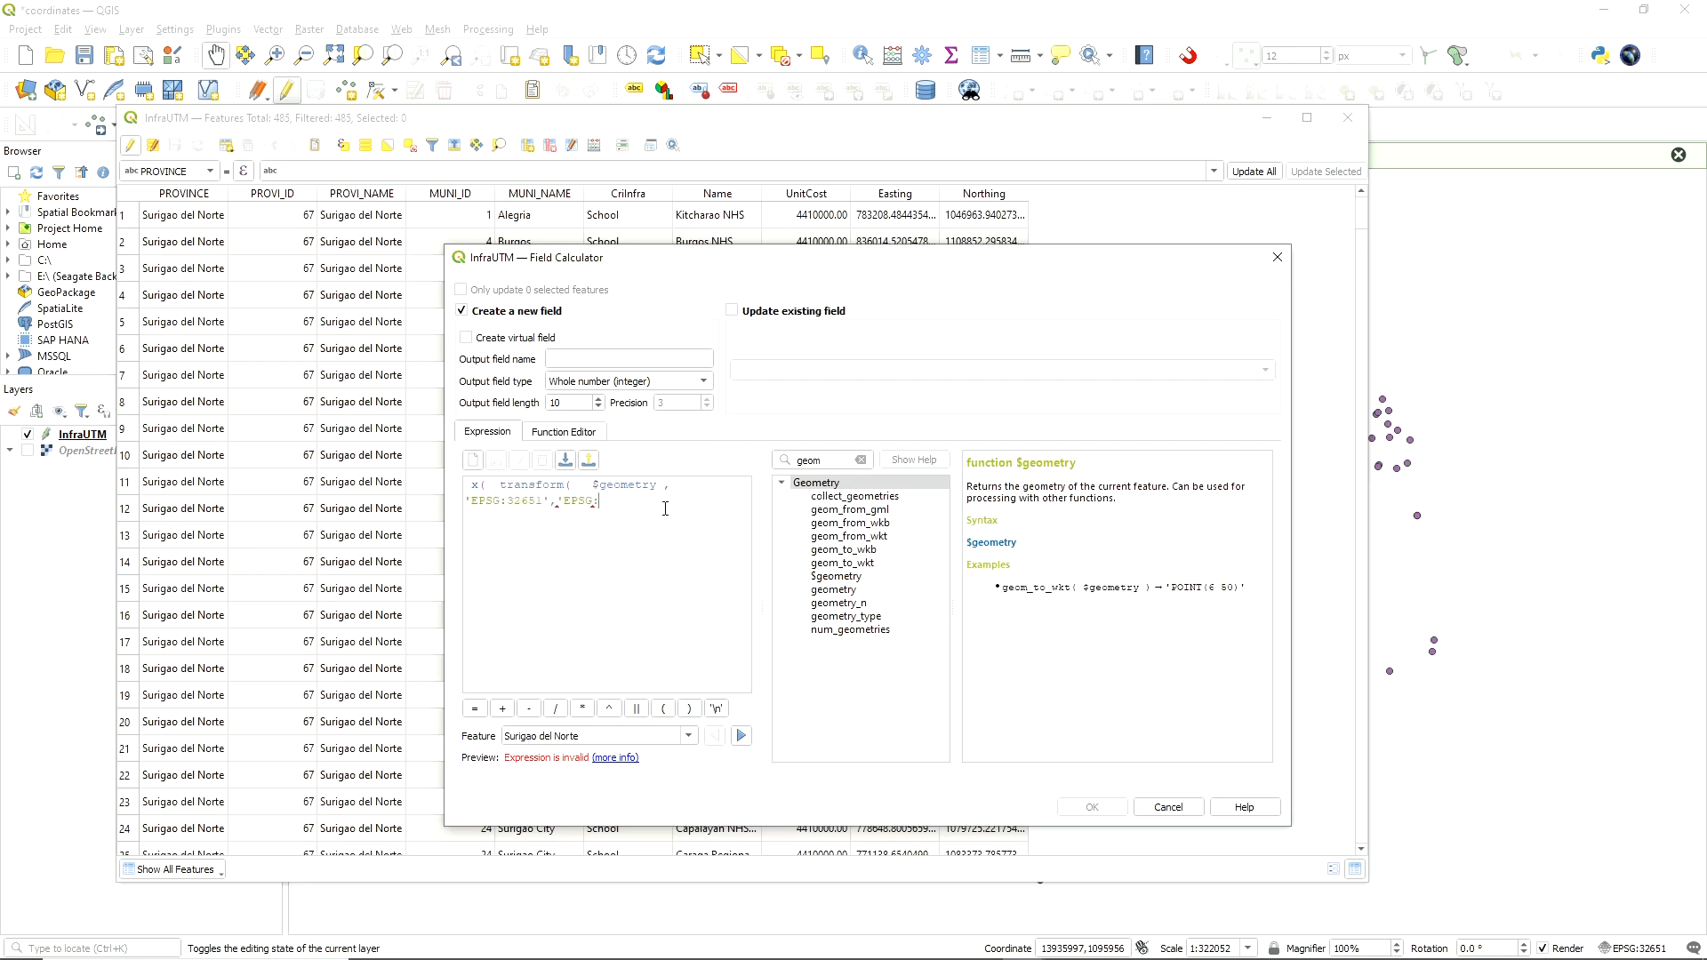
{"action": "type", "text": "4326'))"}
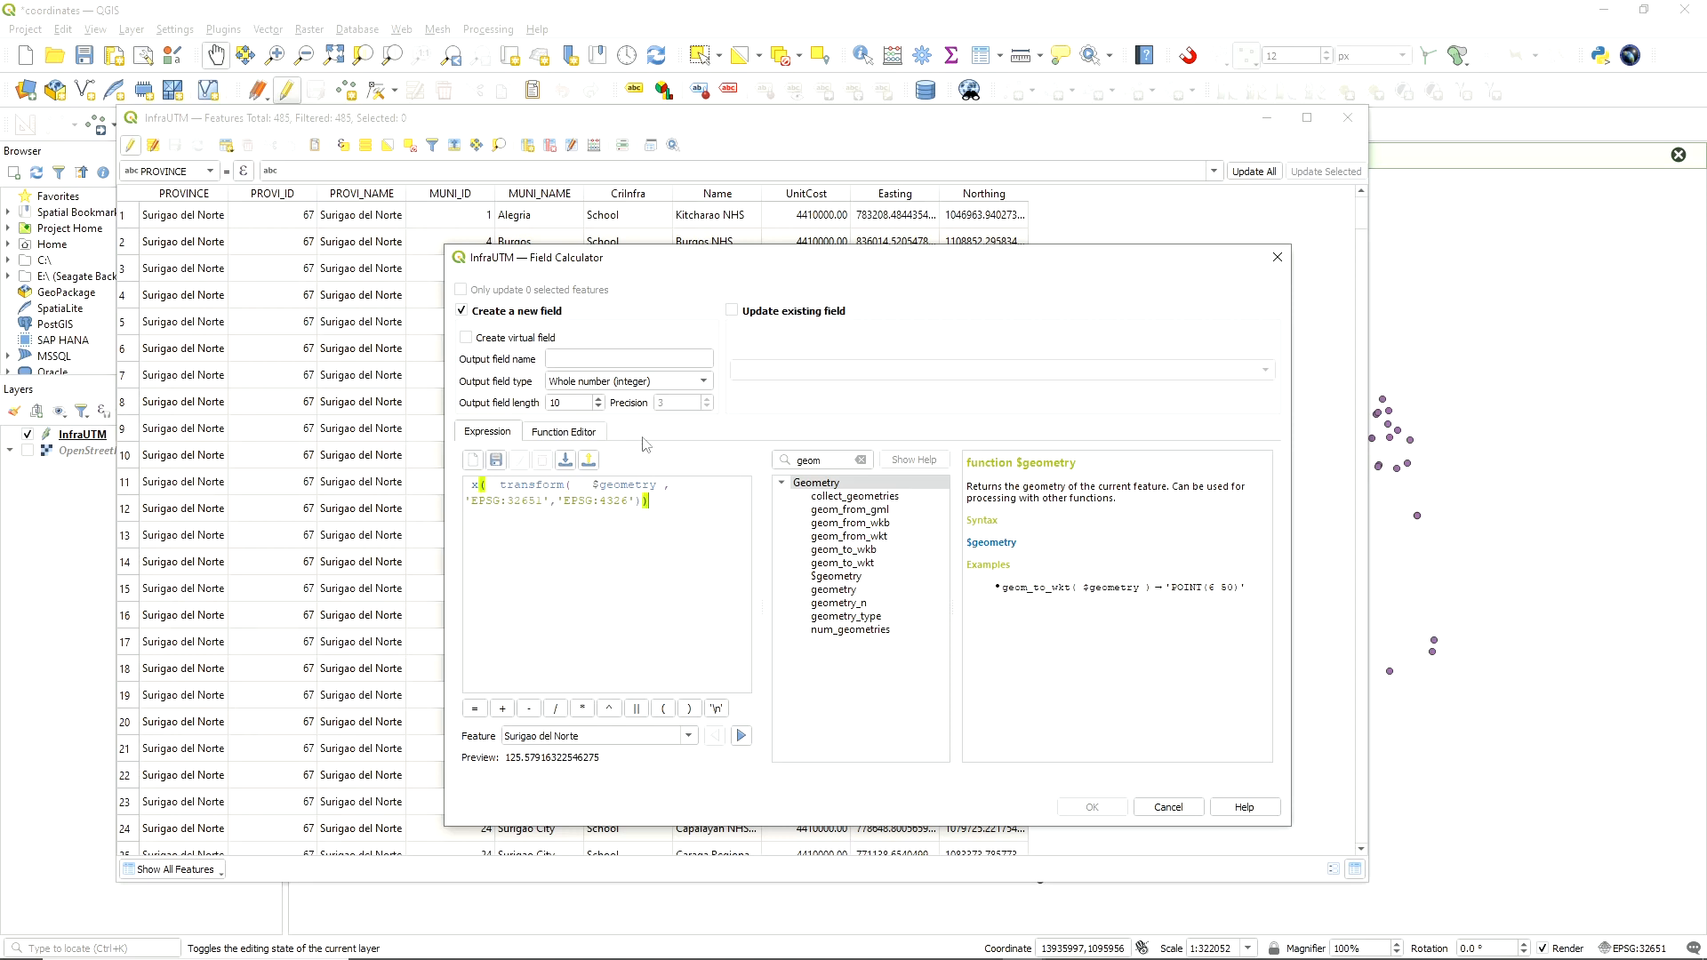
Define the output field as Longitude, type Decimal number (real), with length 20 and precision 10
{"action": "left_click", "coordinate": [632, 363]}
{"action": "type", "text": "Longiture"}
{"action": "left_click", "coordinate": [622, 383]}
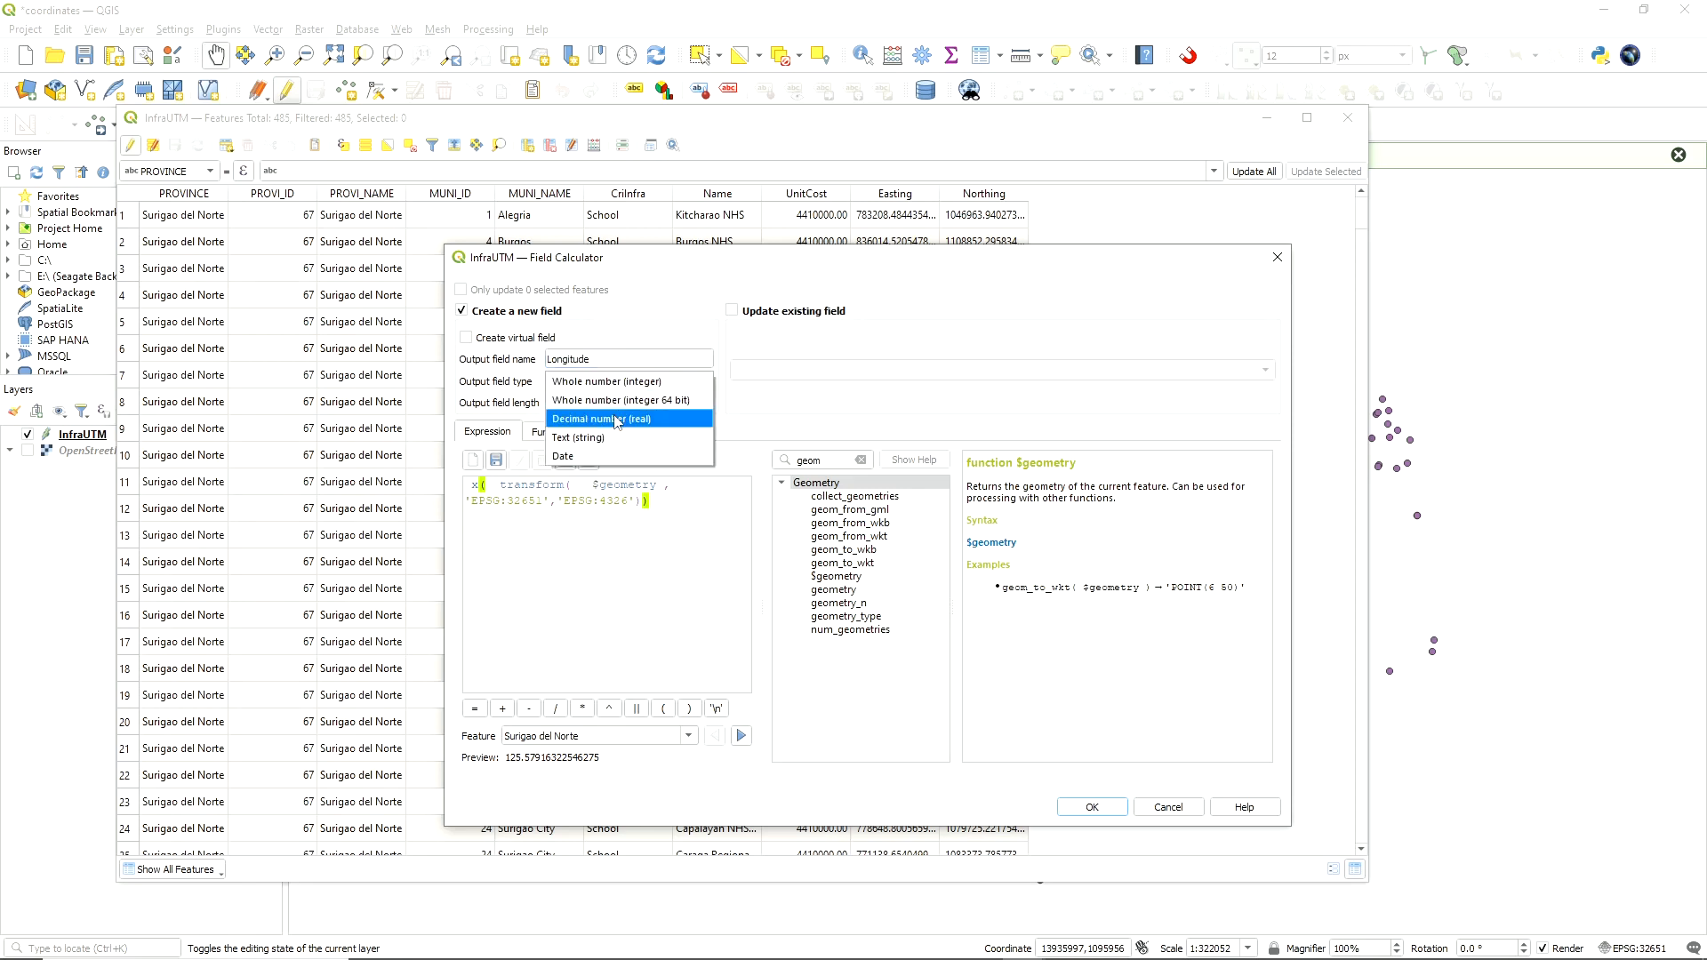
{"action": "left_click", "coordinate": [618, 418]}
{"action": "key", "text": "Tab"}
{"action": "key", "text": "Tab"}
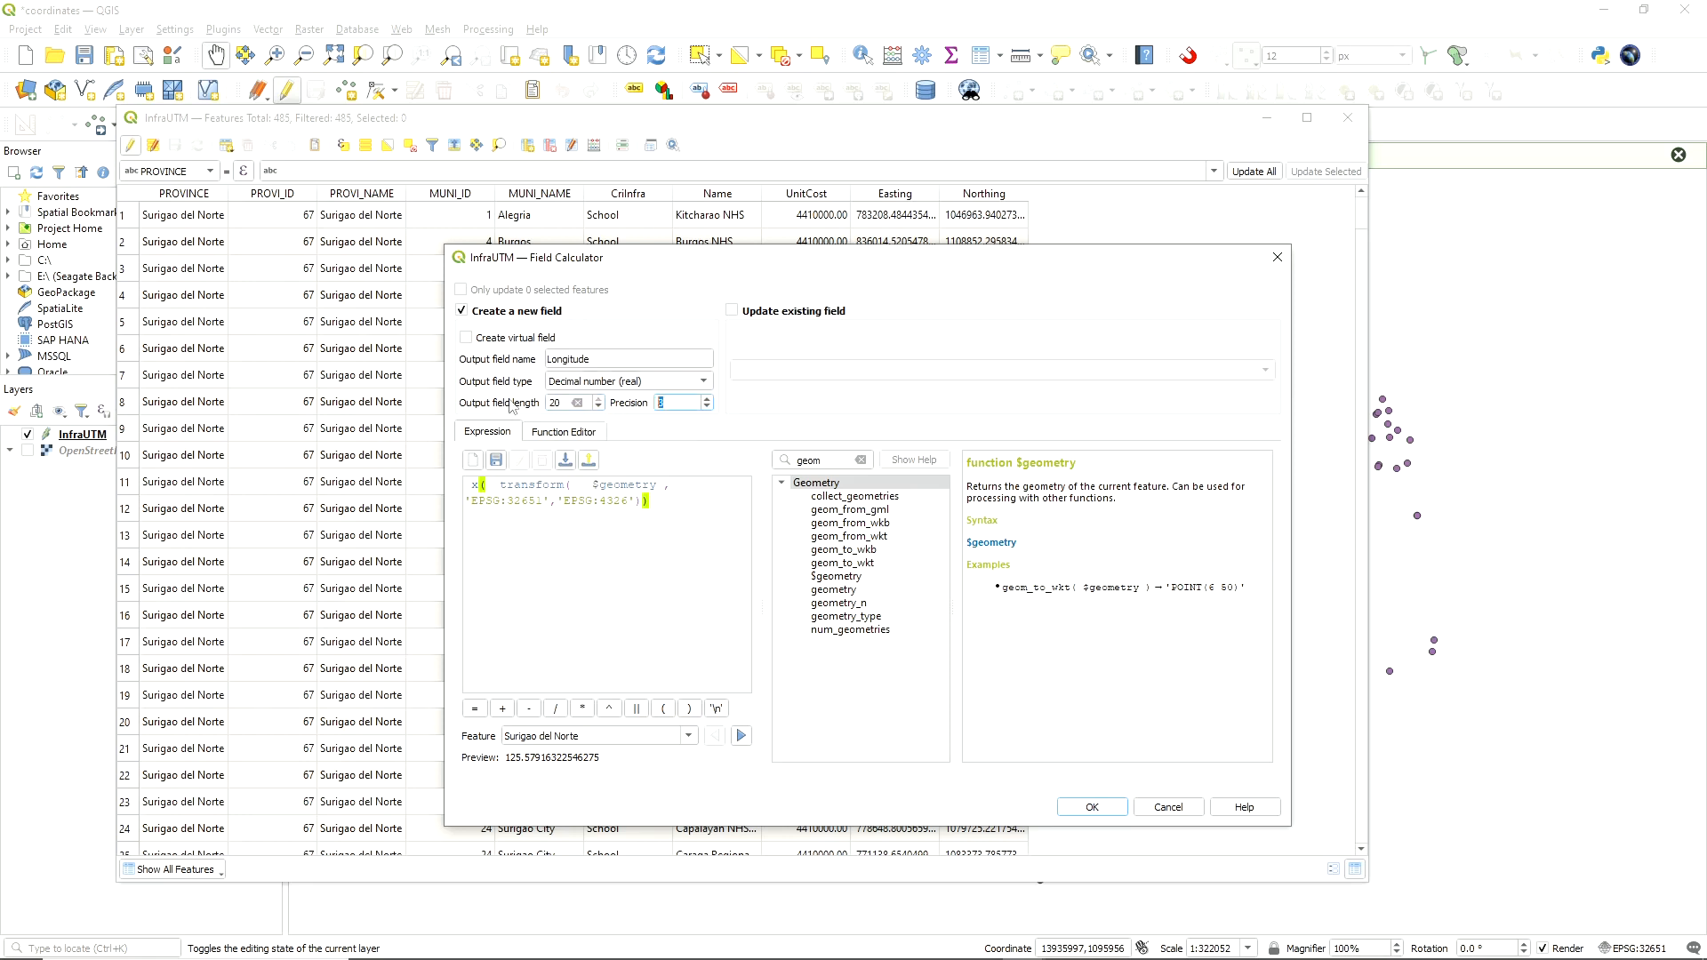
{"action": "type", "text": "10"}
Copy the whole transform expression for reuse and create the Longitude field
{"action": "left_click", "coordinate": [619, 682]}
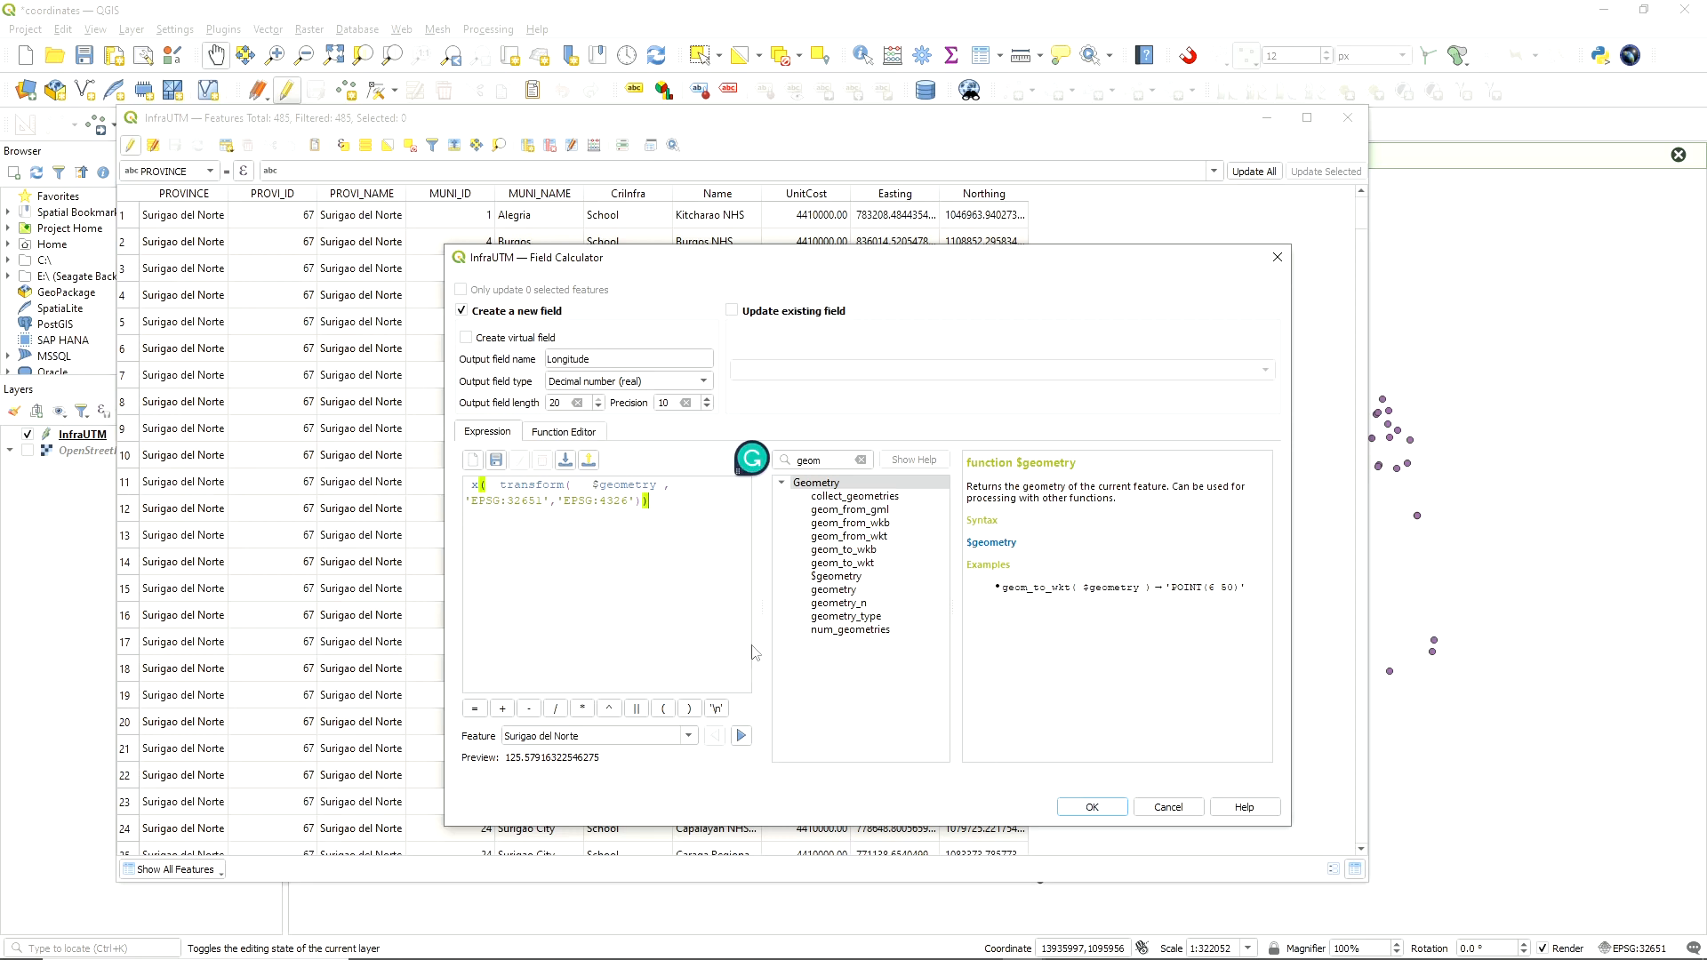
{"action": "key", "text": "ctrl+a"}
{"action": "key", "text": "ctrl+c"}
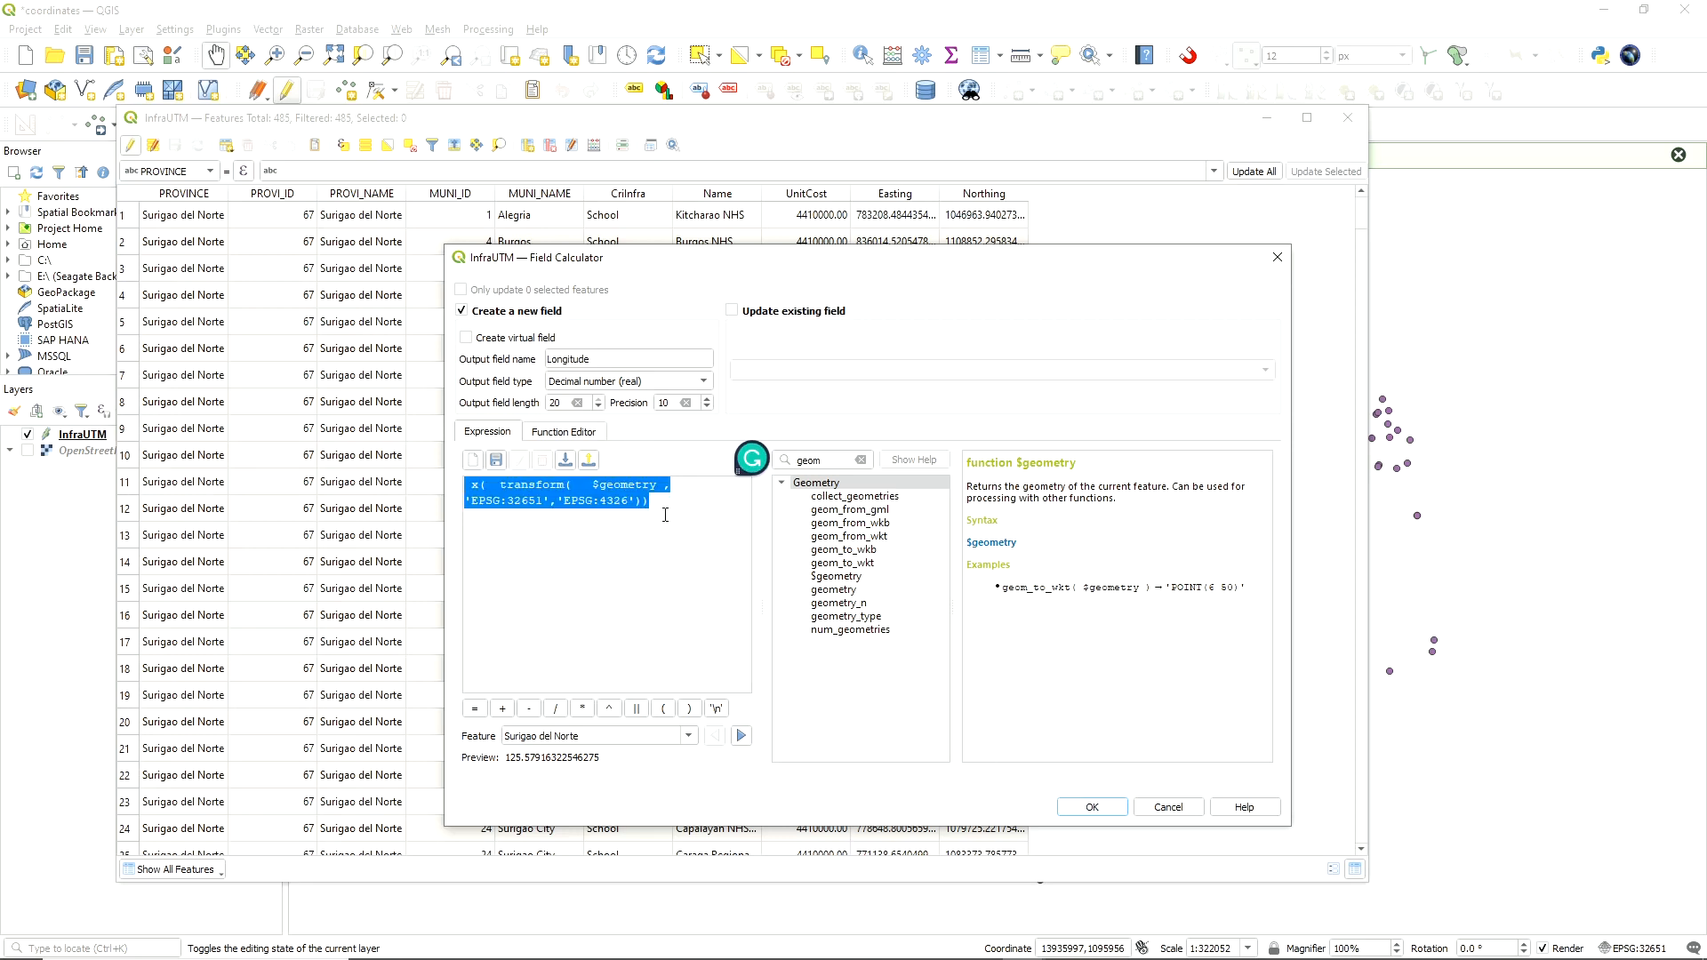
{"action": "left_click", "coordinate": [1075, 811]}
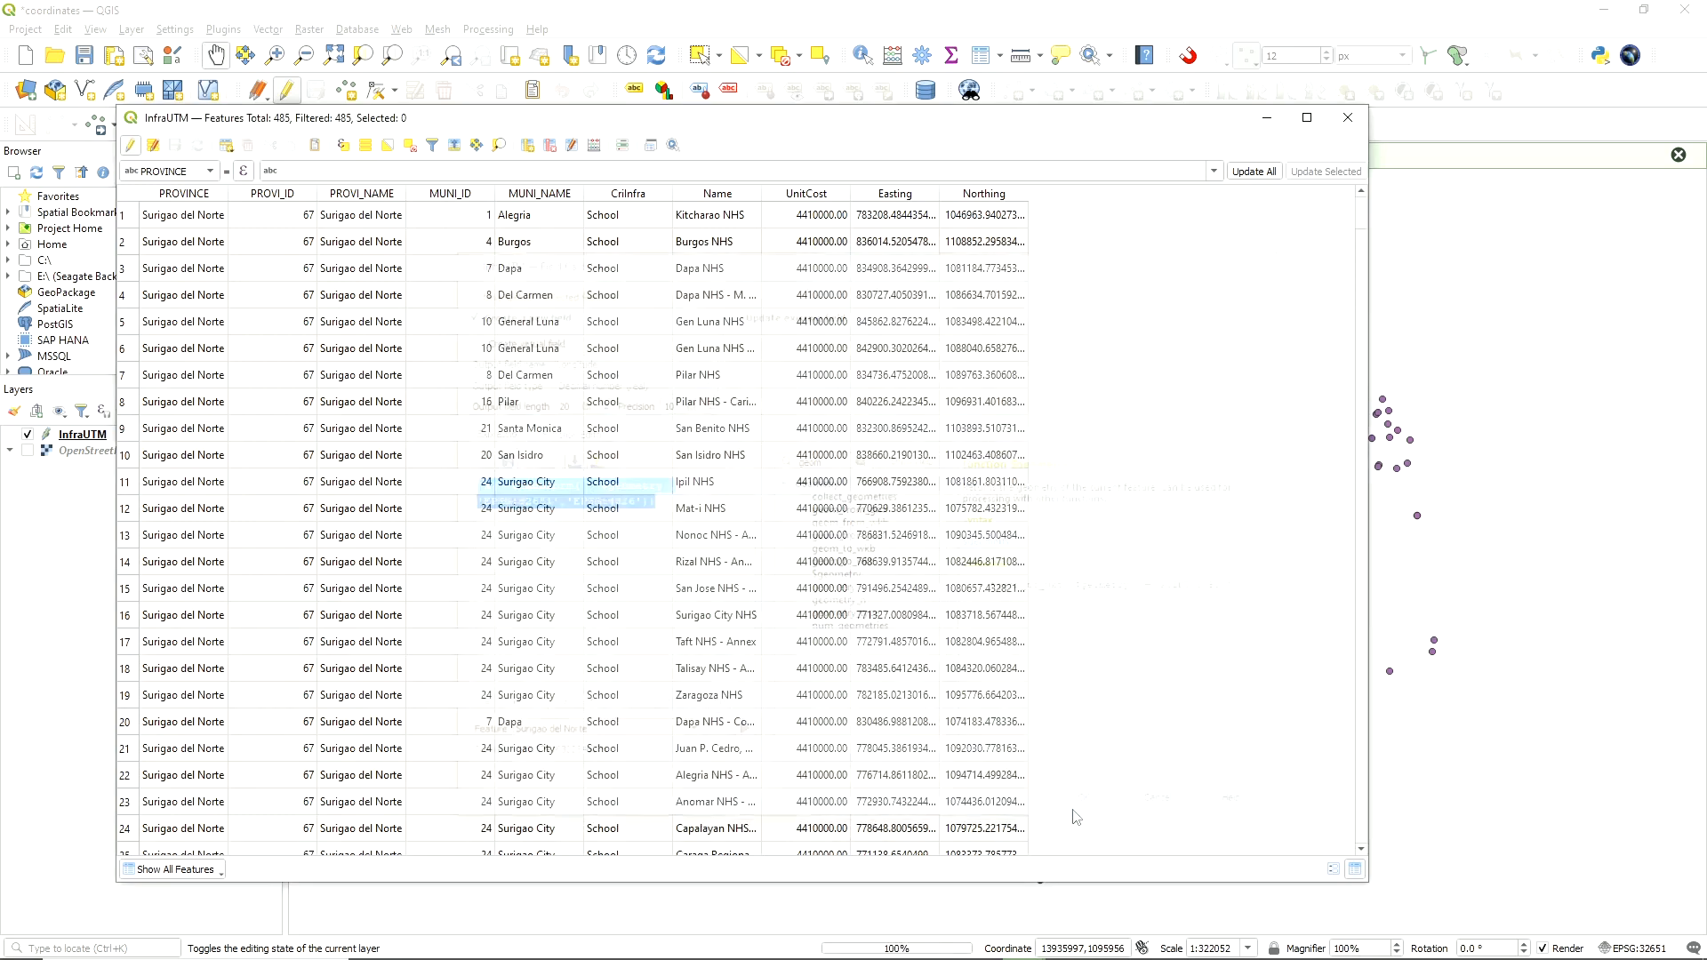
Set up a new Latitude field as Decimal number (real), length 20, precision 10, and paste the copied transform expression into the field calculator
{"action": "left_click", "coordinate": [594, 146]}
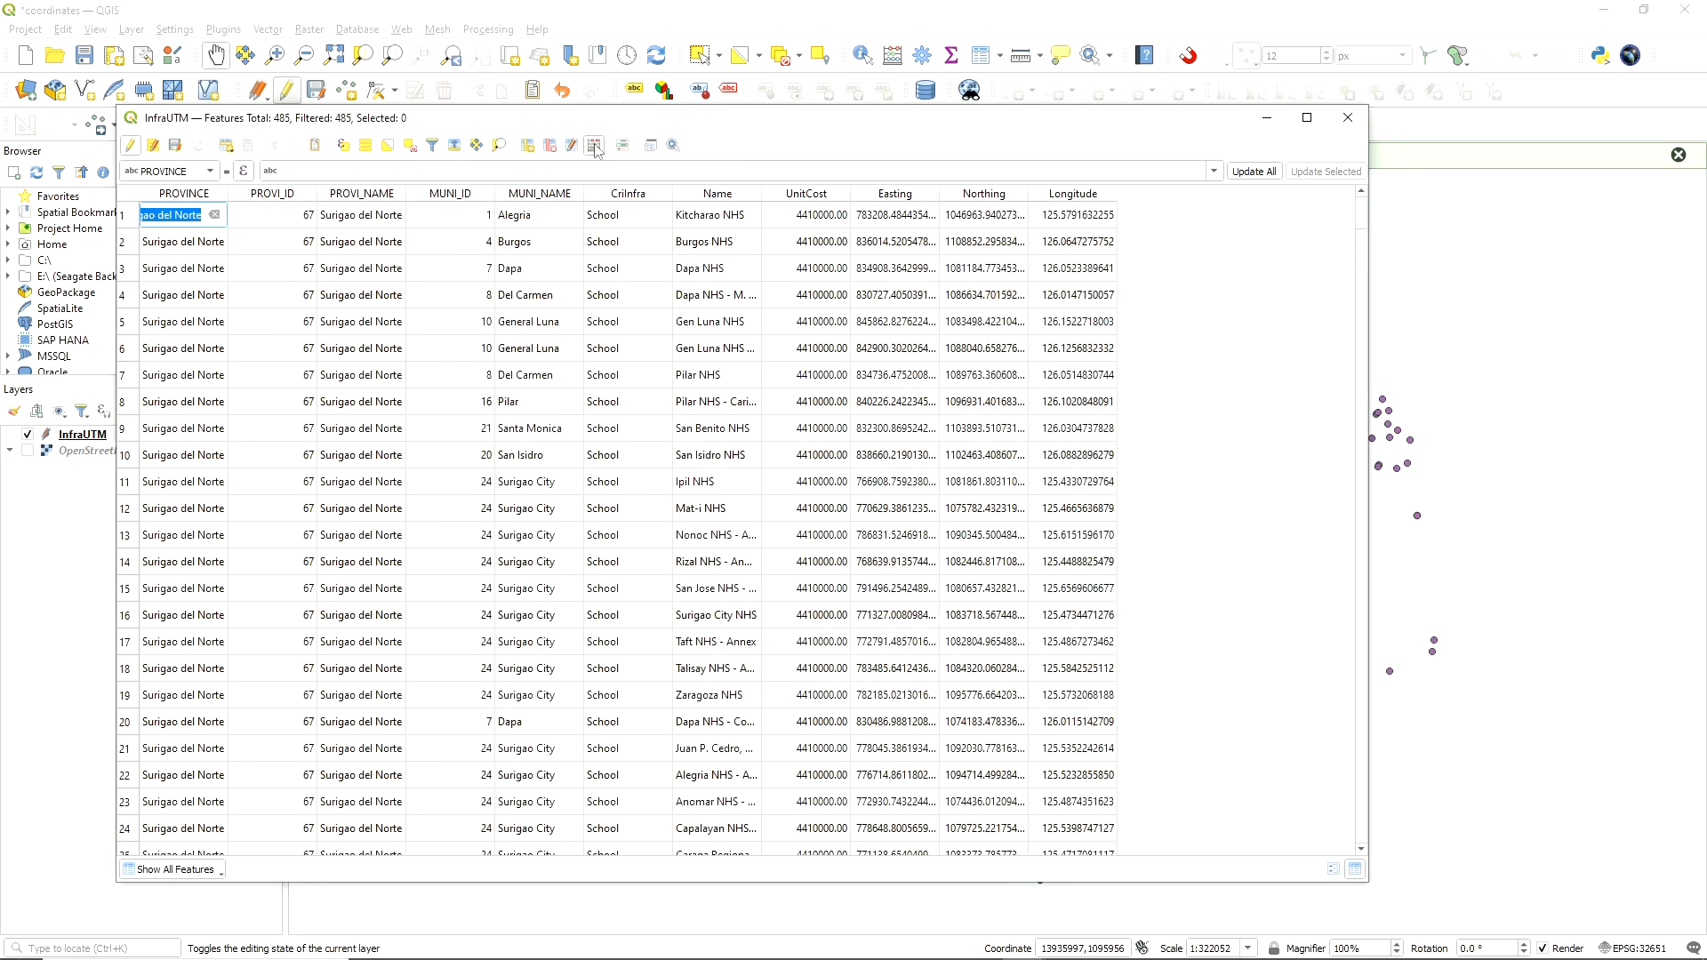
{"action": "left_click", "coordinate": [600, 357]}
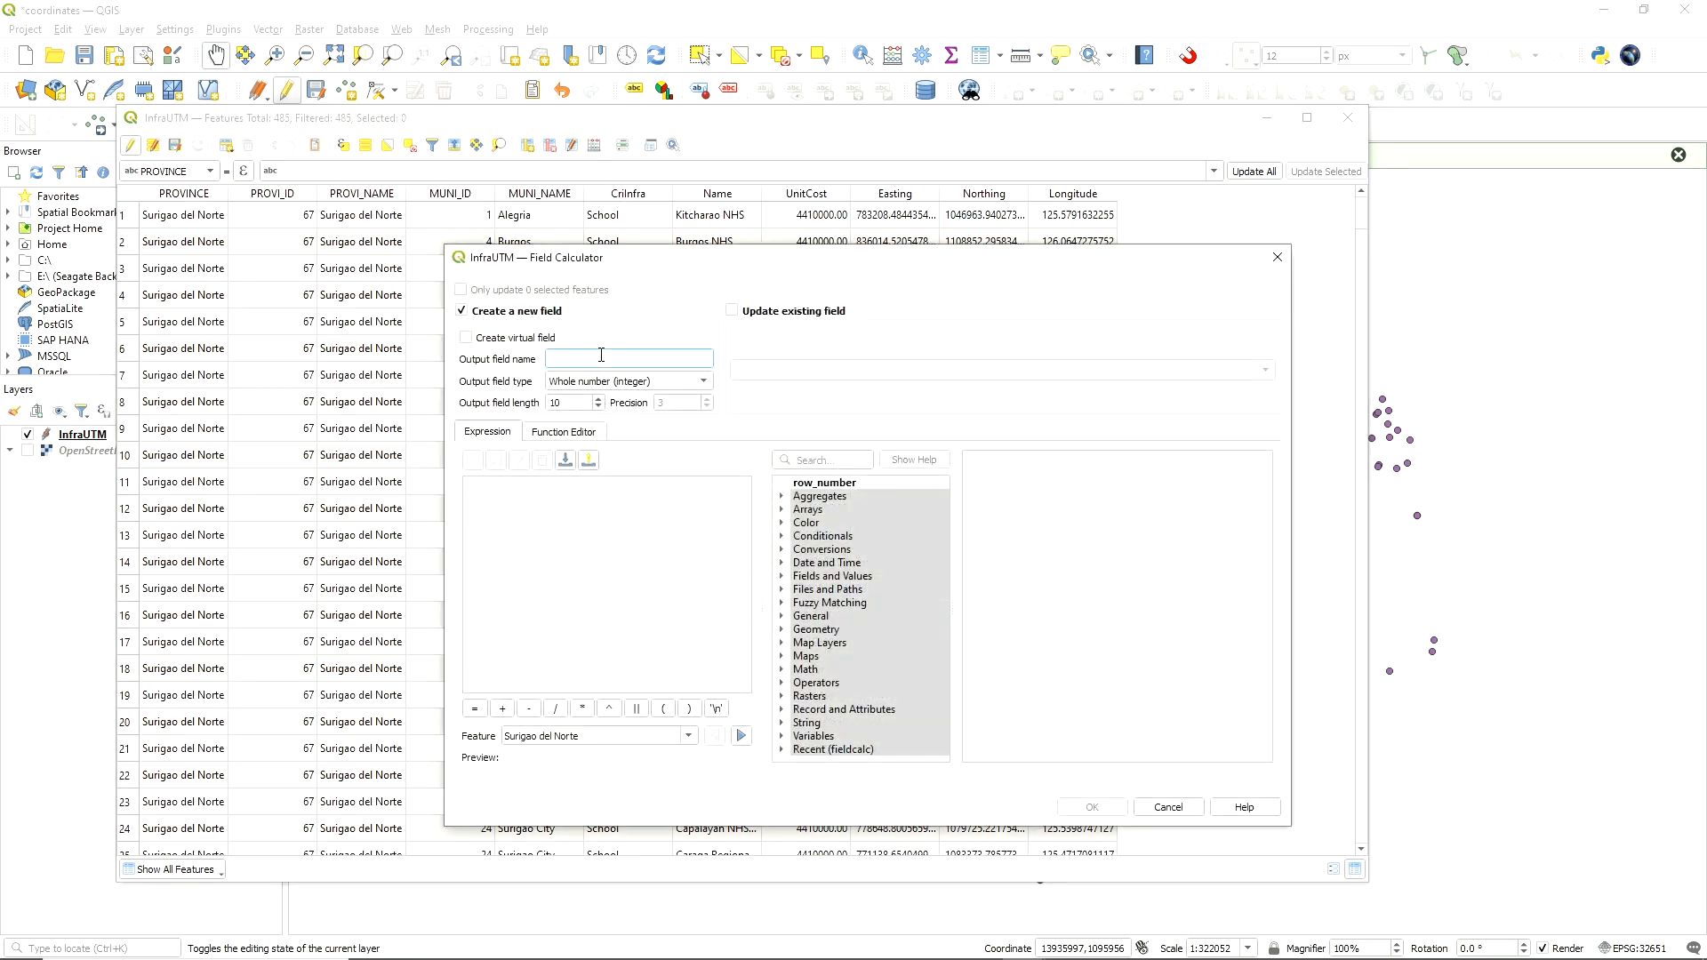
{"action": "type", "text": "Latid"}
{"action": "type", "text": "ude"}
{"action": "left_click", "coordinate": [610, 381]}
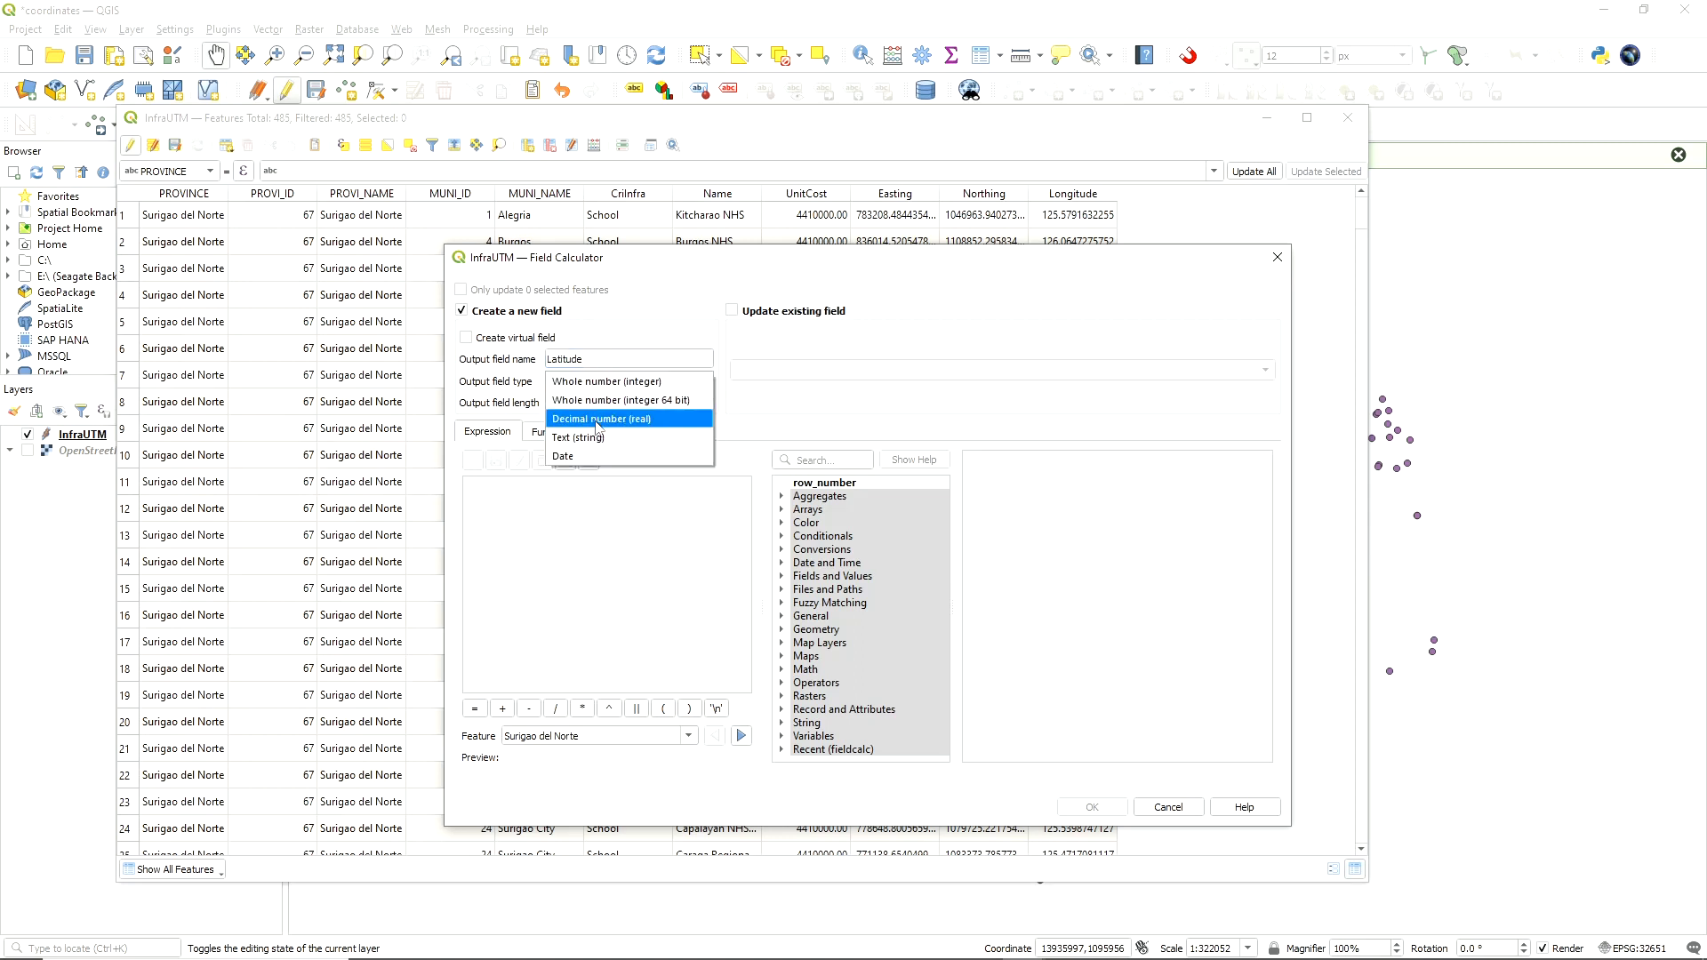
{"action": "left_click", "coordinate": [598, 419]}
{"action": "key", "text": "Tab"}
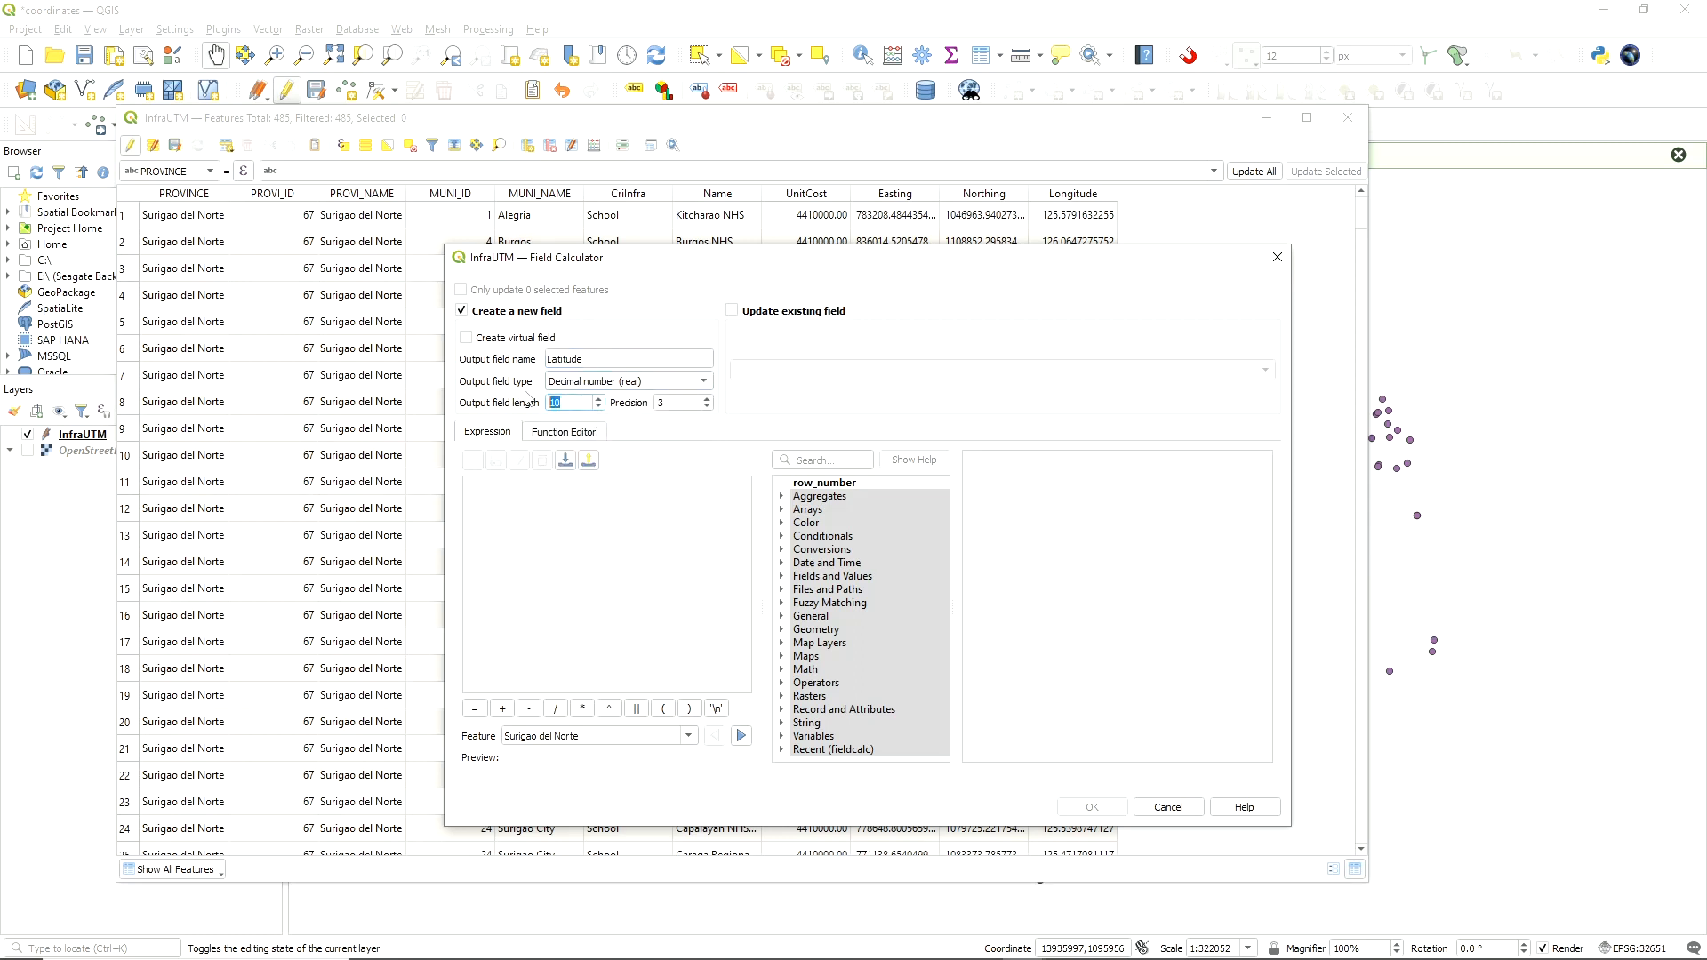
{"action": "type", "text": "20"}
{"action": "key", "text": "Tab"}
{"action": "type", "text": "10"}
{"action": "key", "text": "ctrl+v"}
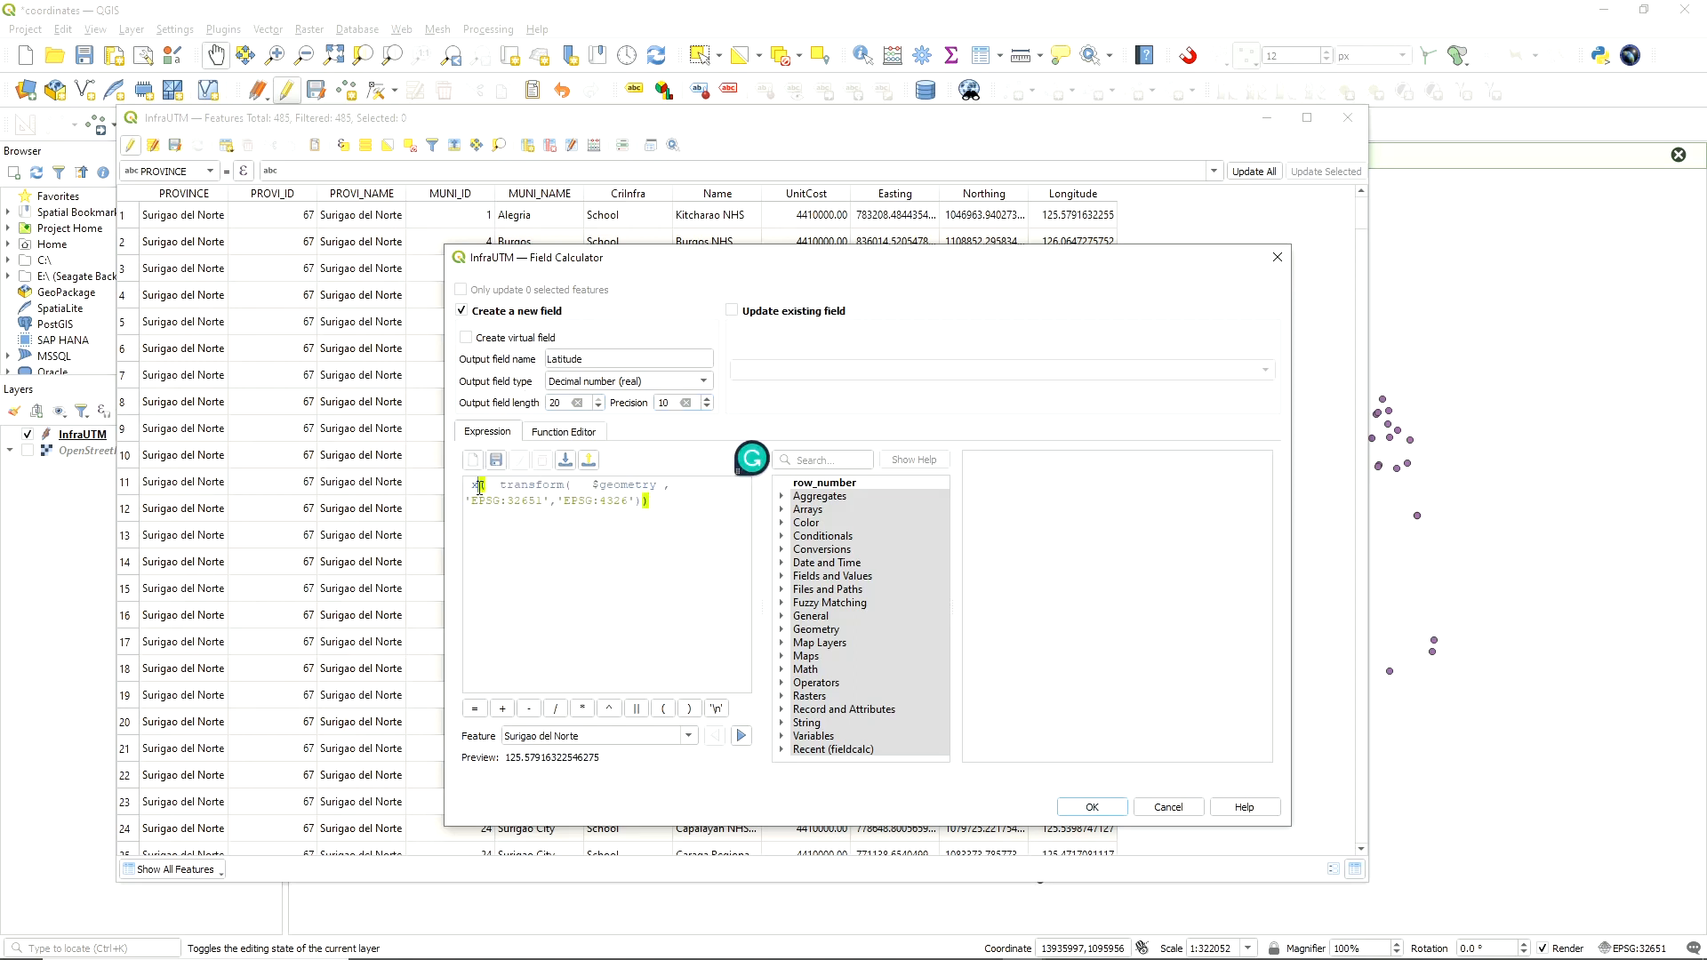
Switch the outer function of the pasted transform expression from x to y and create the Latitude field
{"action": "left_click_drag", "start_coordinate": [480, 488], "coordinate": [460, 488]}
{"action": "type", "text": "y"}
{"action": "left_click", "coordinate": [1093, 807]}
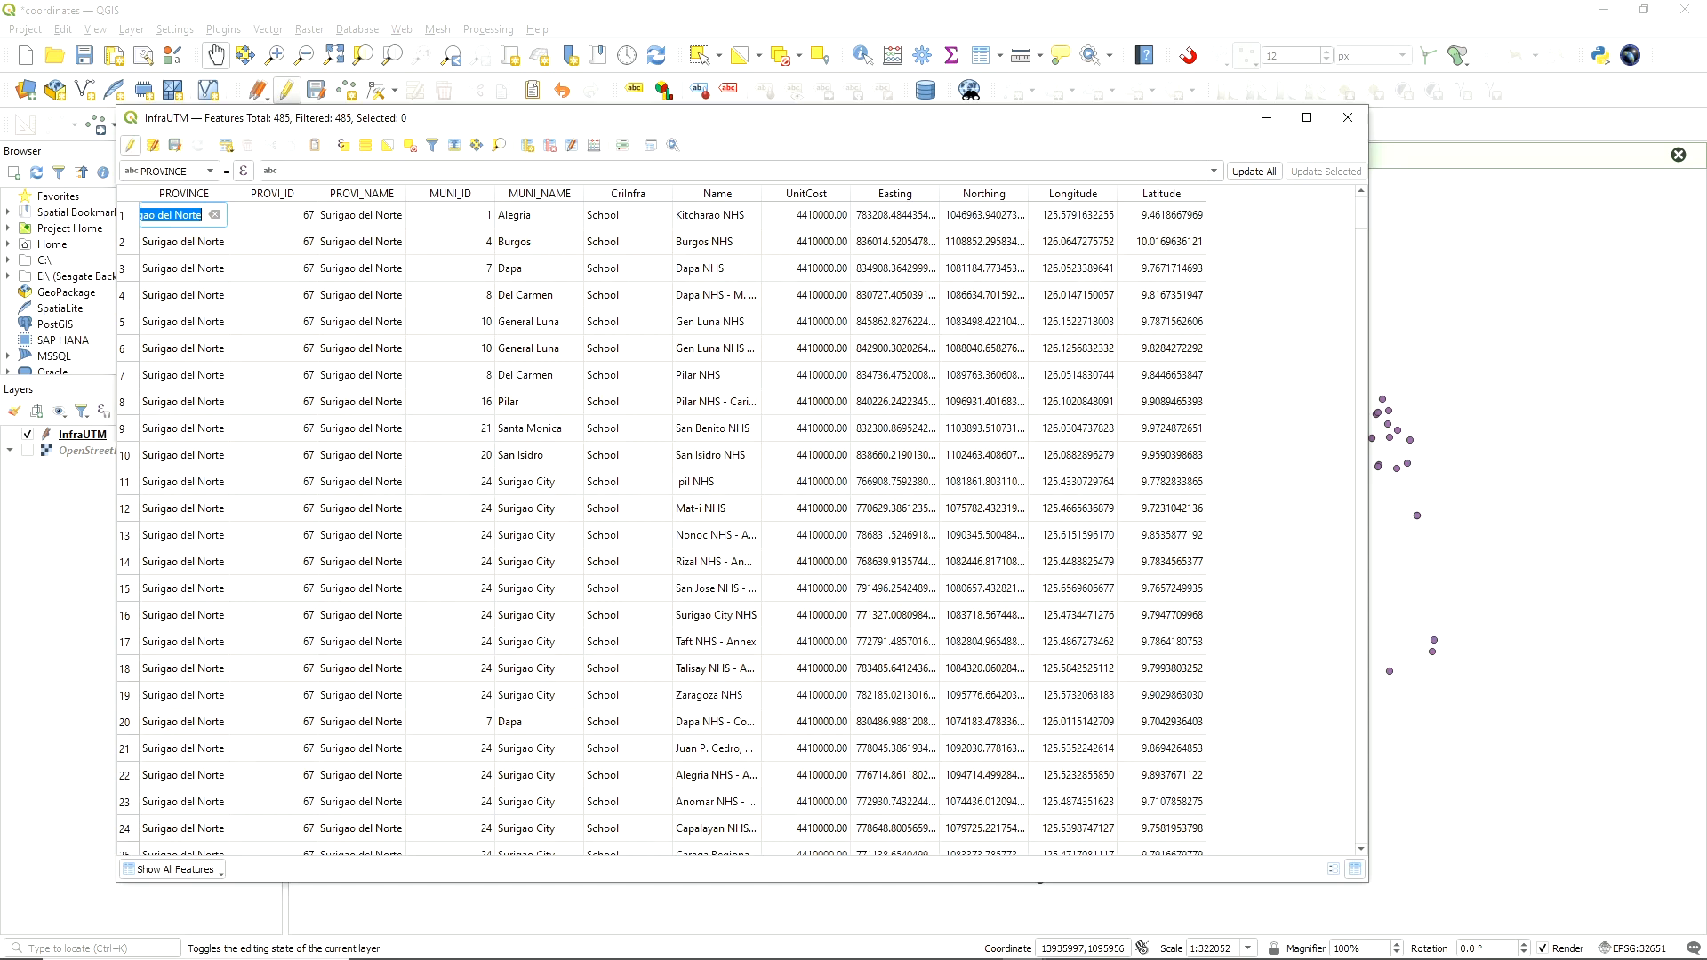
Start a new field calculation on InfraUTM, search the functions for dms and insert to_dms into the expression
{"action": "left_click", "coordinate": [595, 146]}
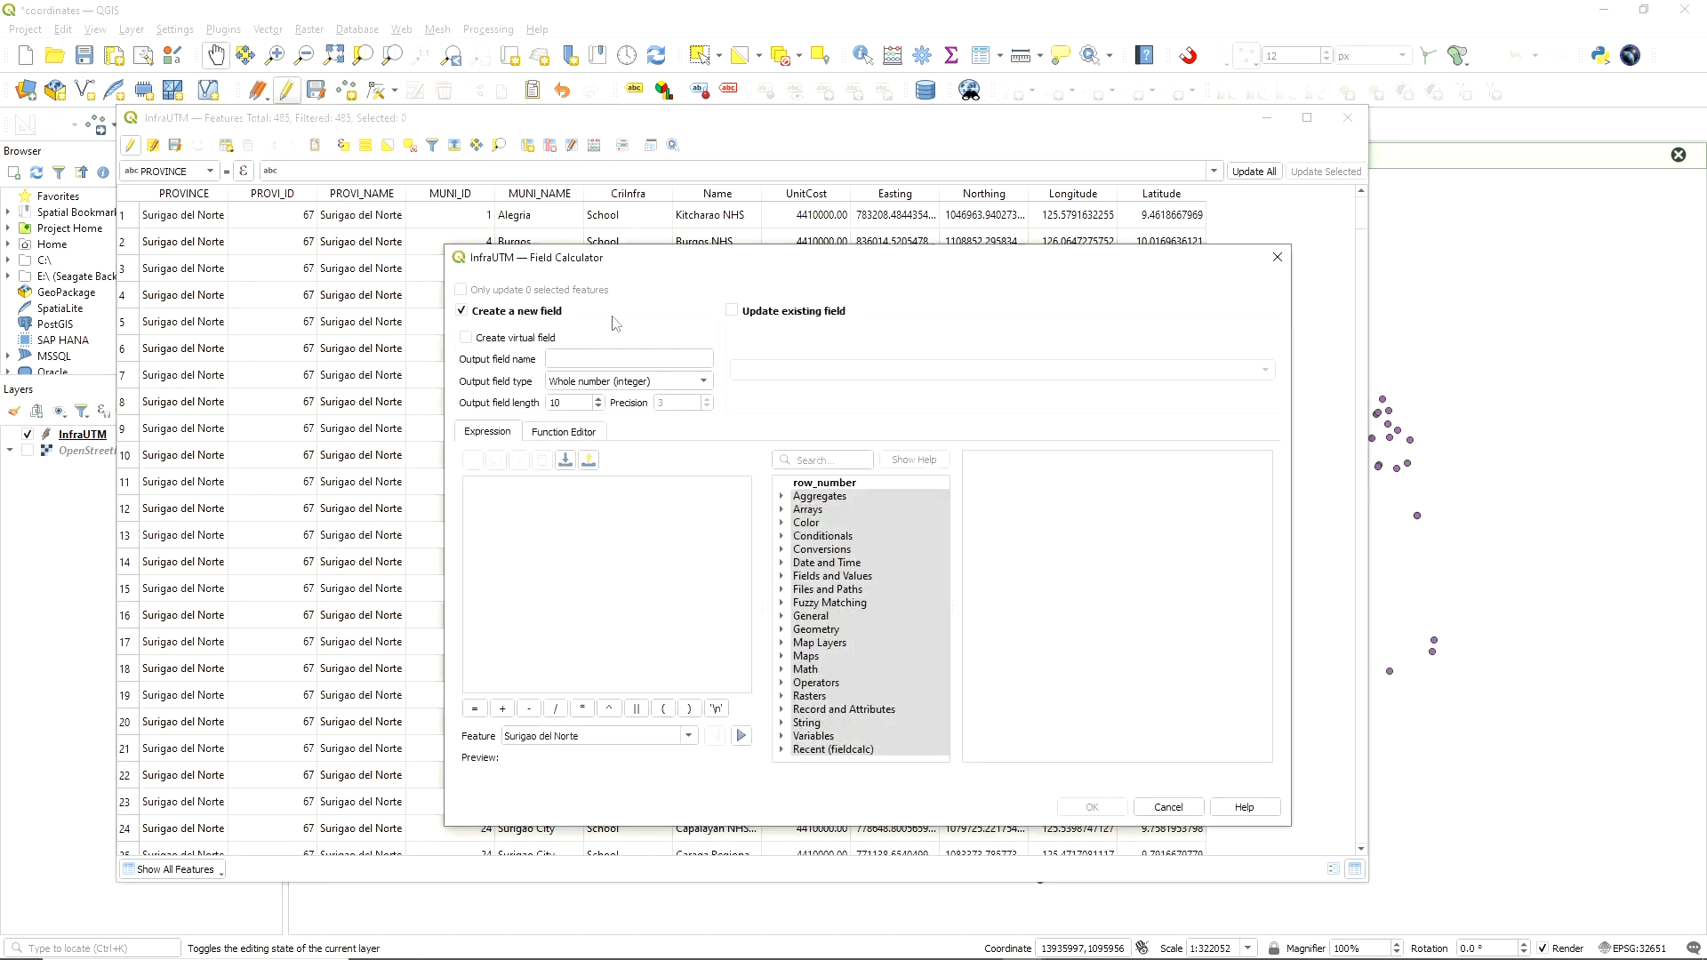
{"action": "left_click", "coordinate": [825, 458]}
{"action": "type", "text": "dms"}
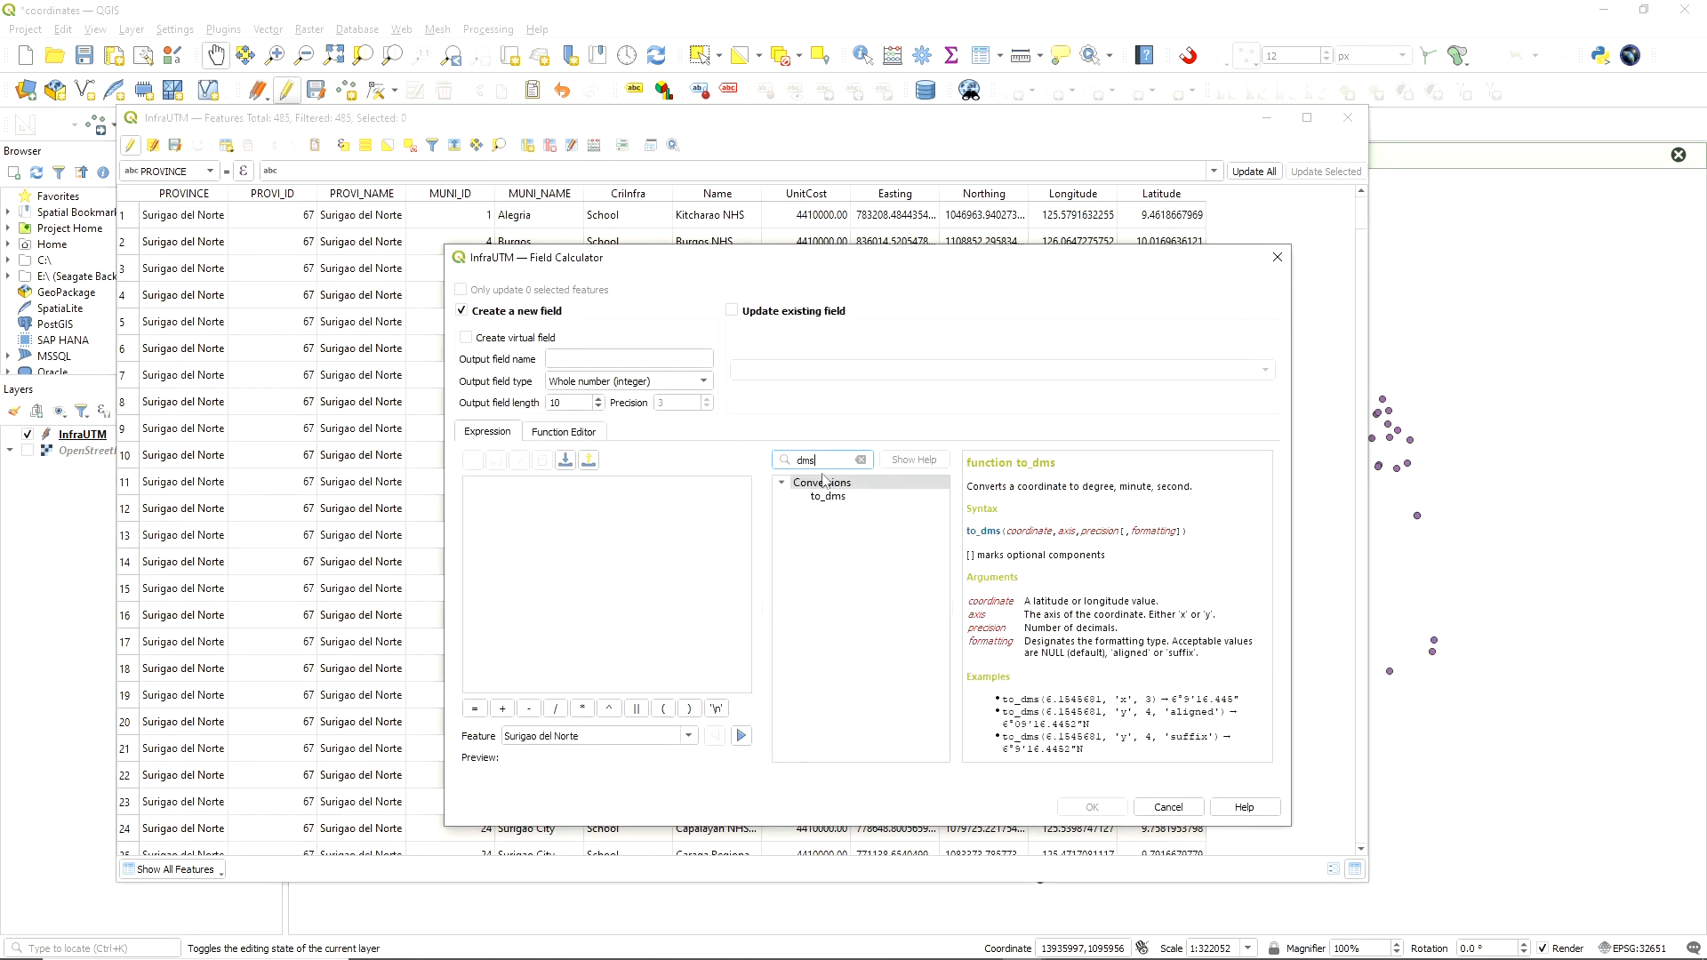
{"action": "left_click", "coordinate": [837, 499]}
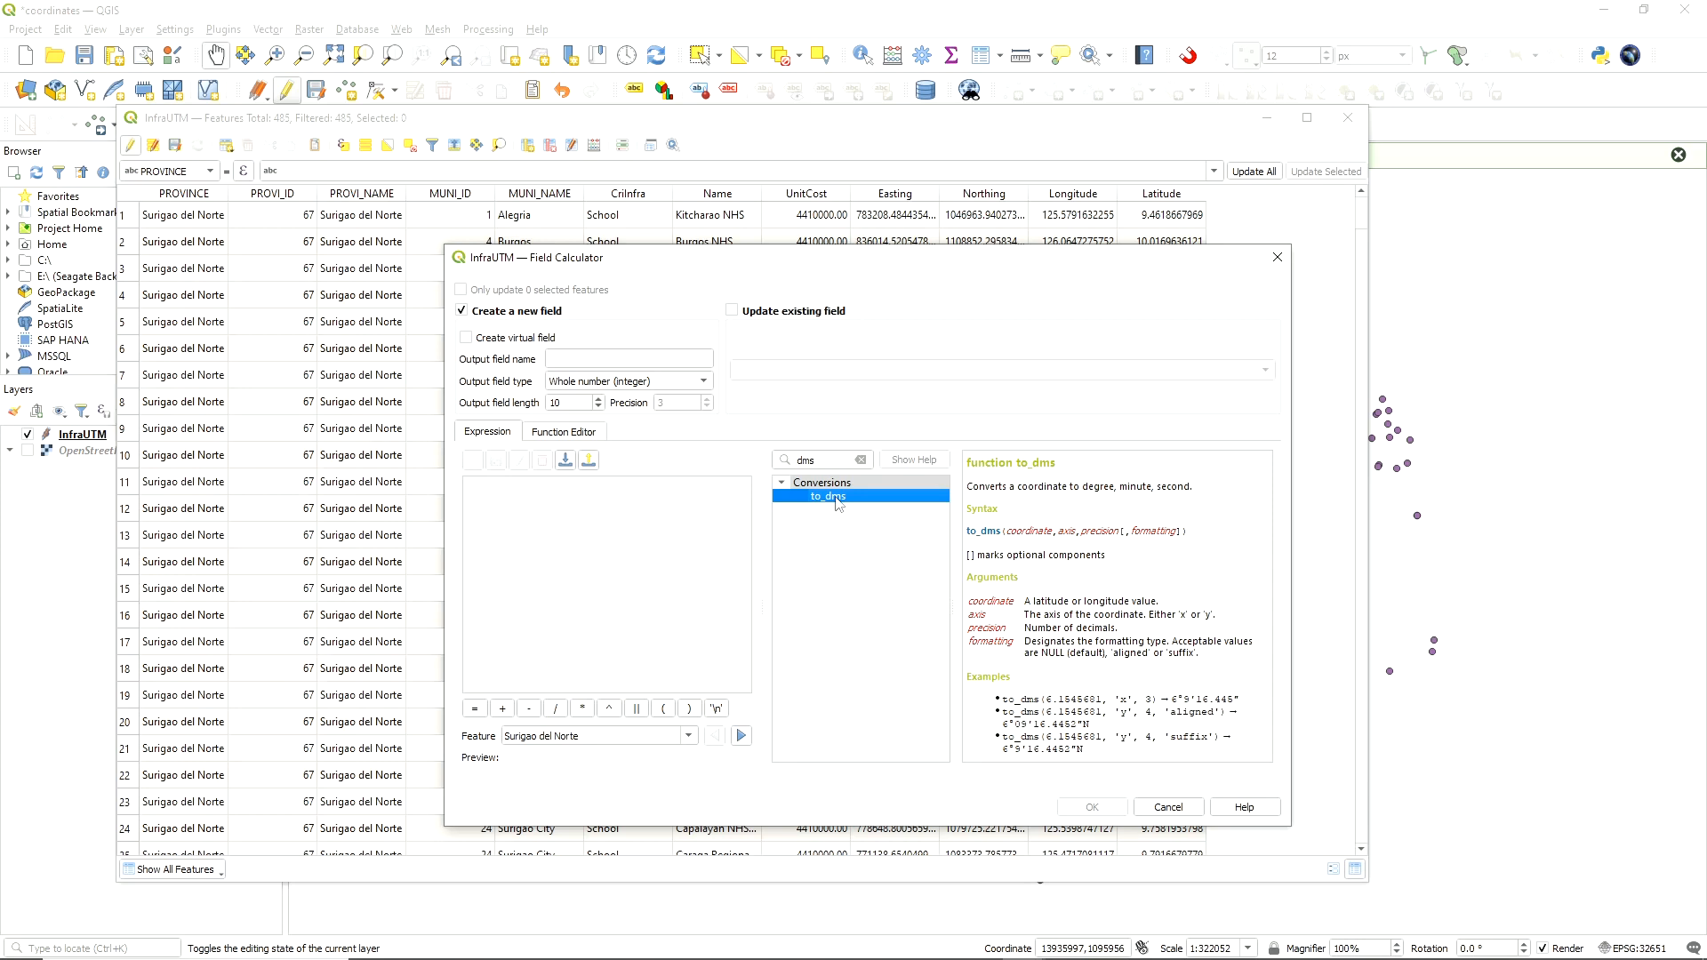
{"action": "double_click", "coordinate": [836, 499]}
Name the output field Long_DMS and set its type to Text (string)
{"action": "left_click", "coordinate": [640, 359]}
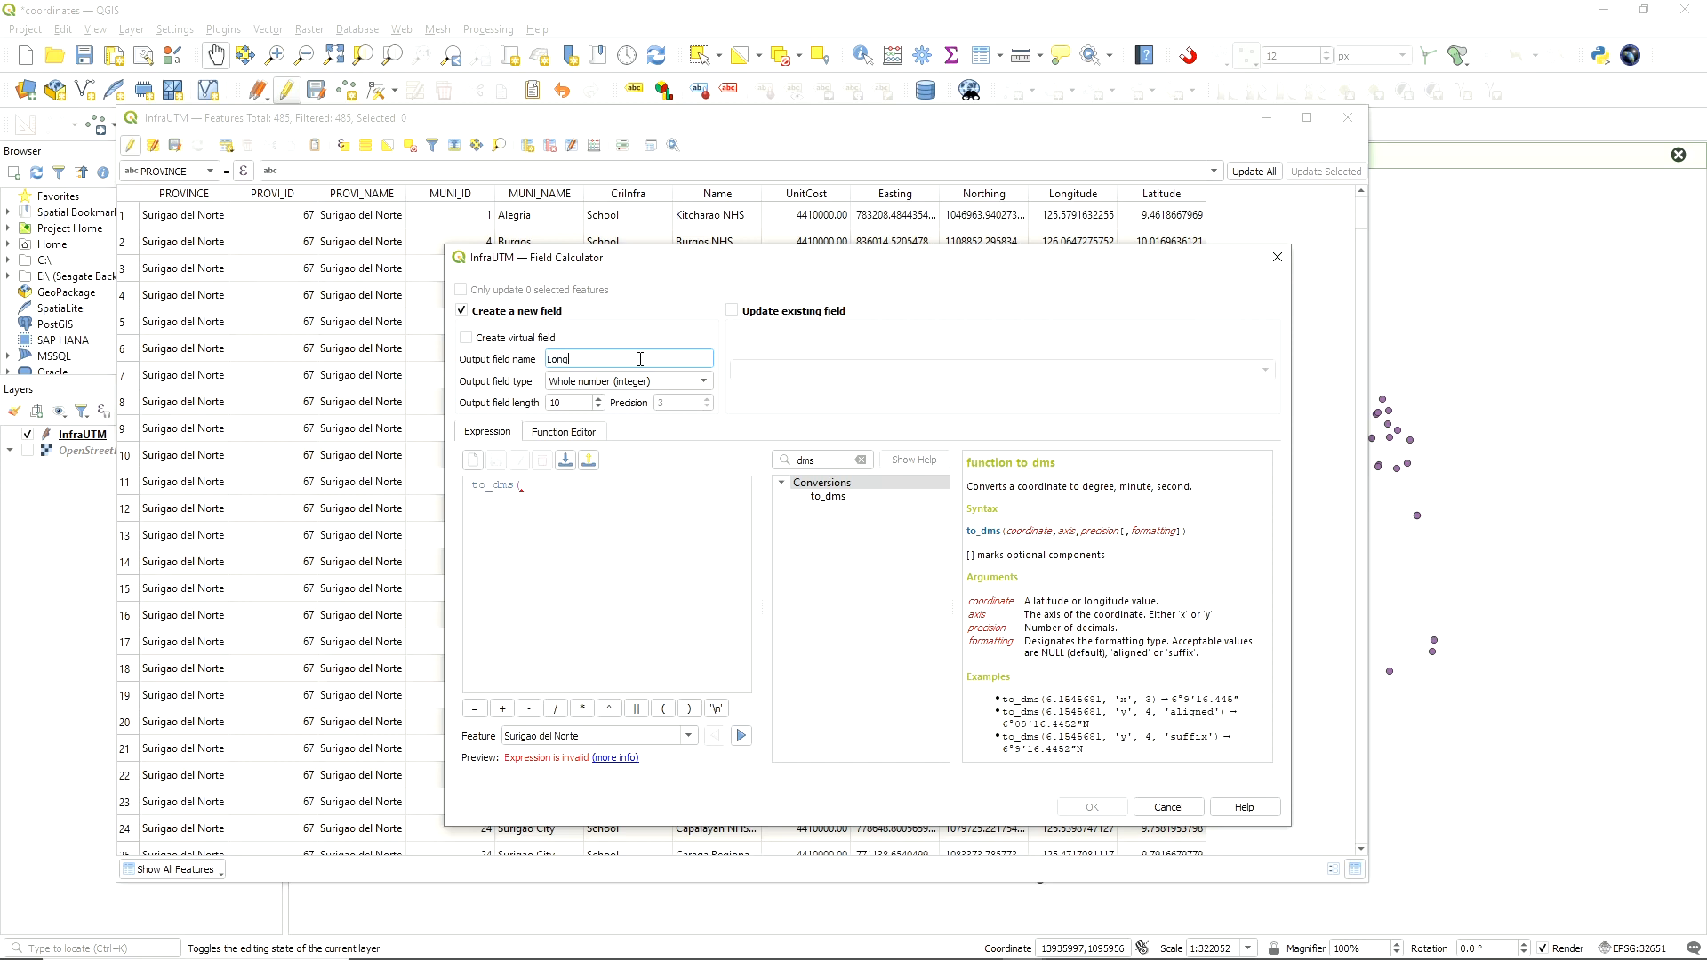
{"action": "type", "text": "Long_DMS"}
{"action": "left_click", "coordinate": [646, 382]}
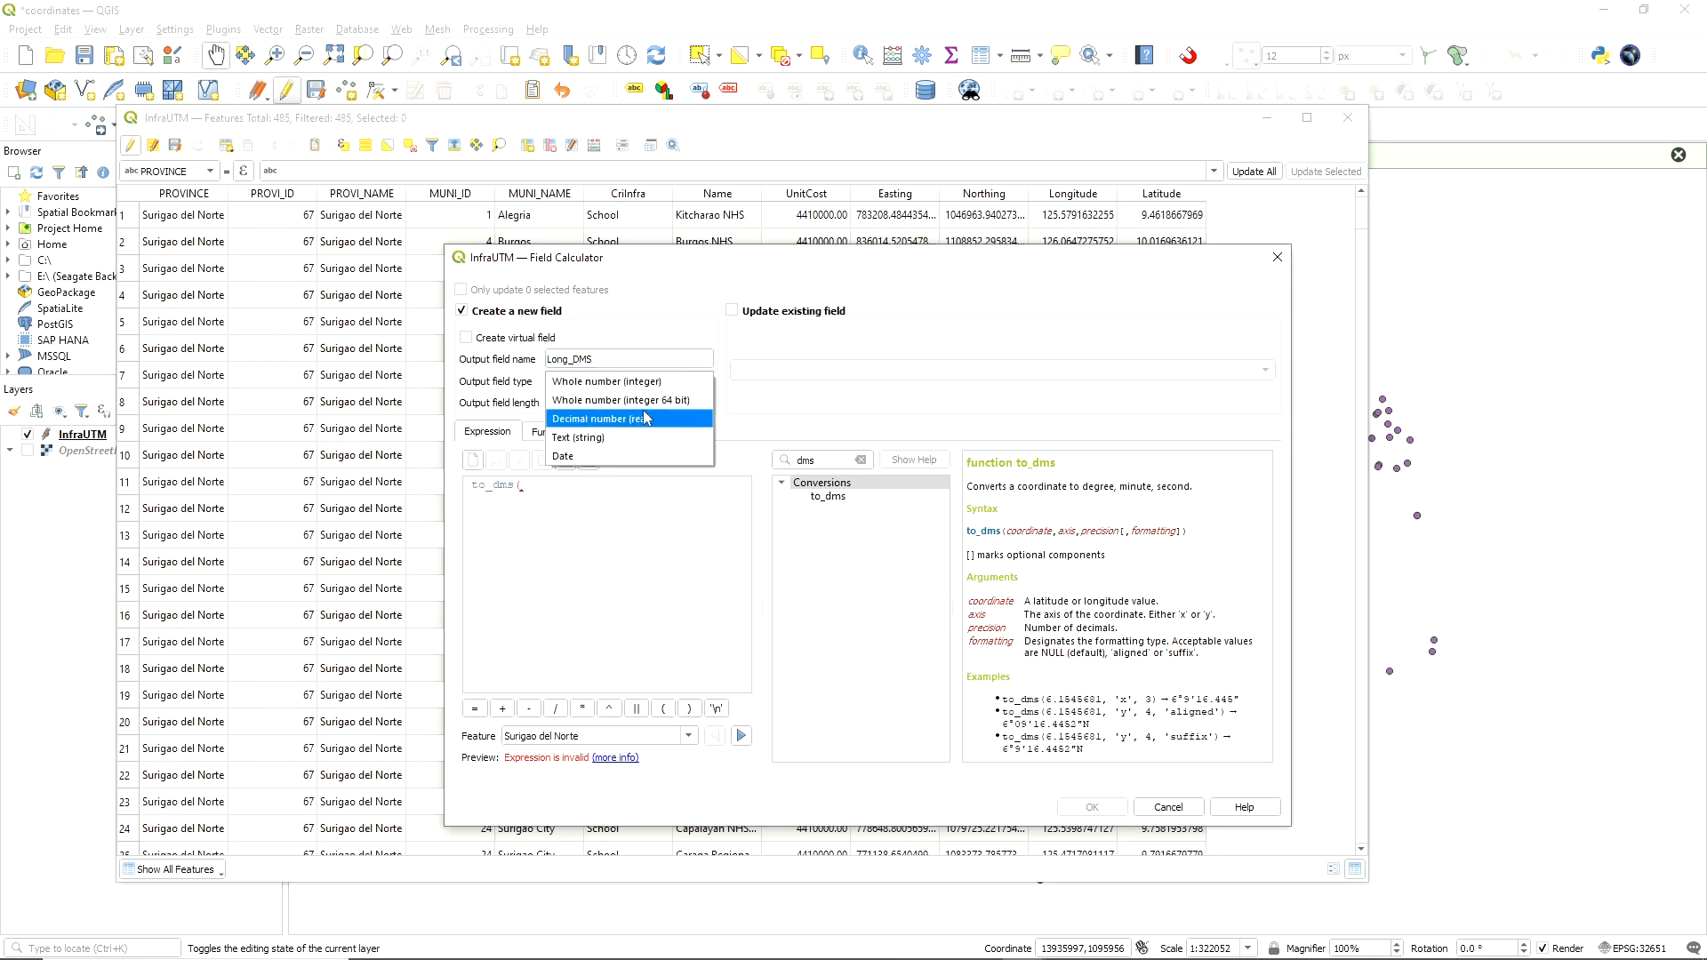
{"action": "left_click", "coordinate": [646, 438]}
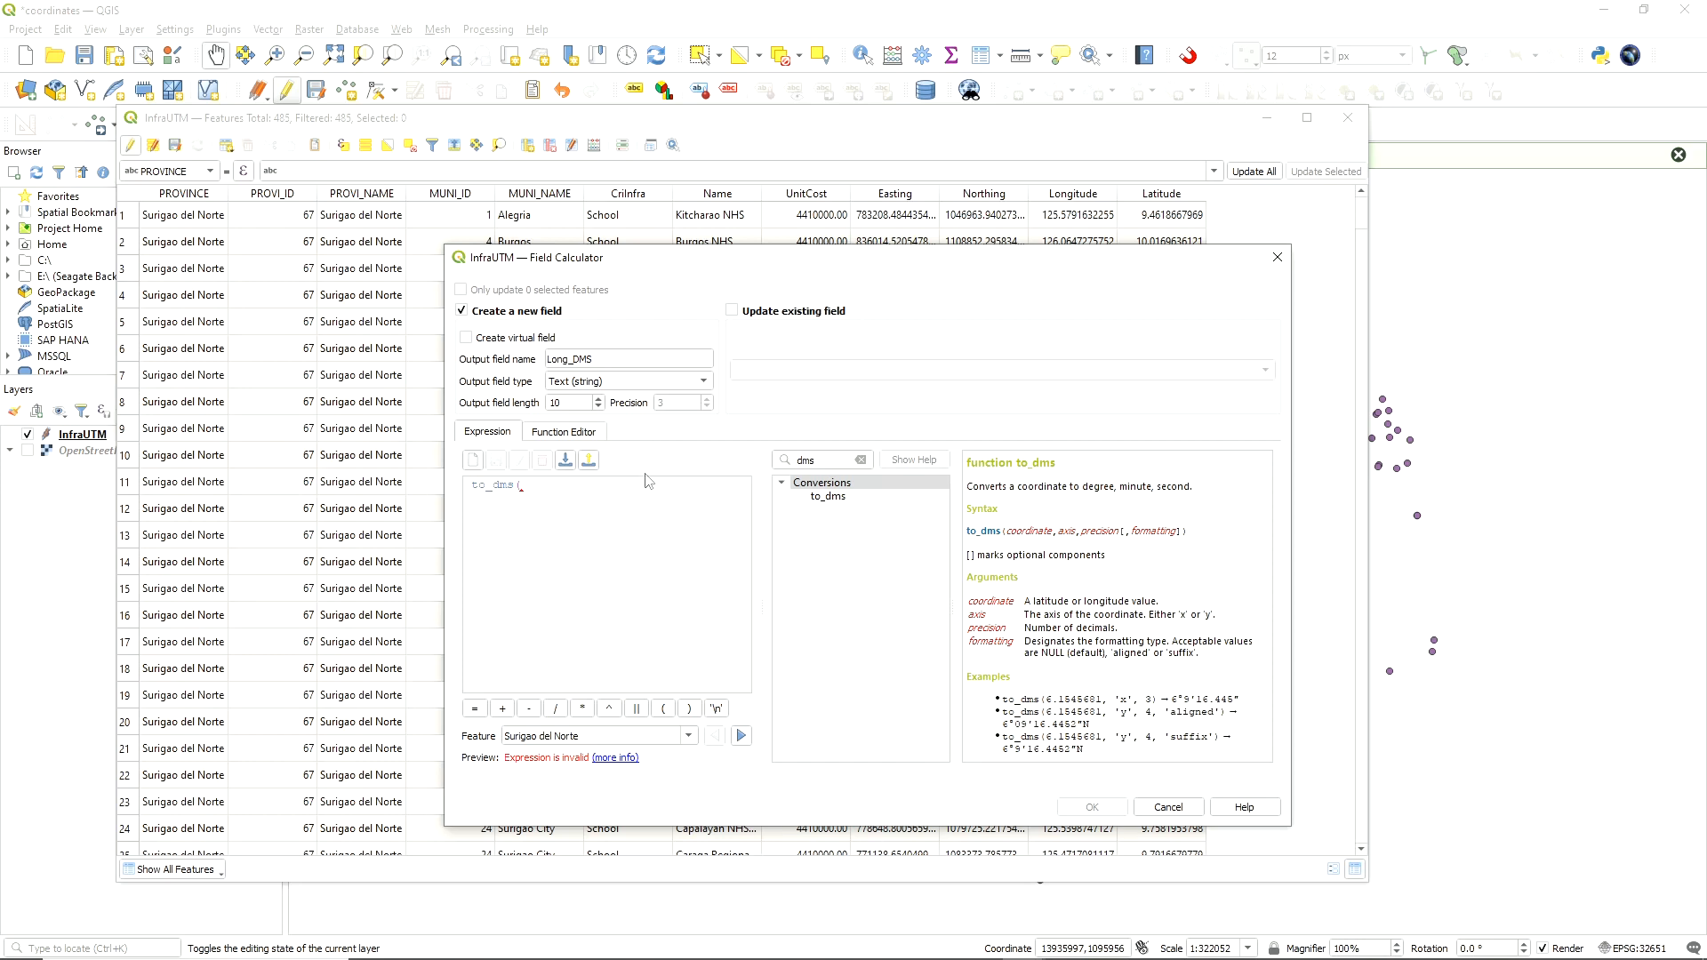
Add the Longitude field as the coordinate argument of to_dms, followed by a comma
{"action": "left_click", "coordinate": [861, 460]}
{"action": "left_click", "coordinate": [783, 563]}
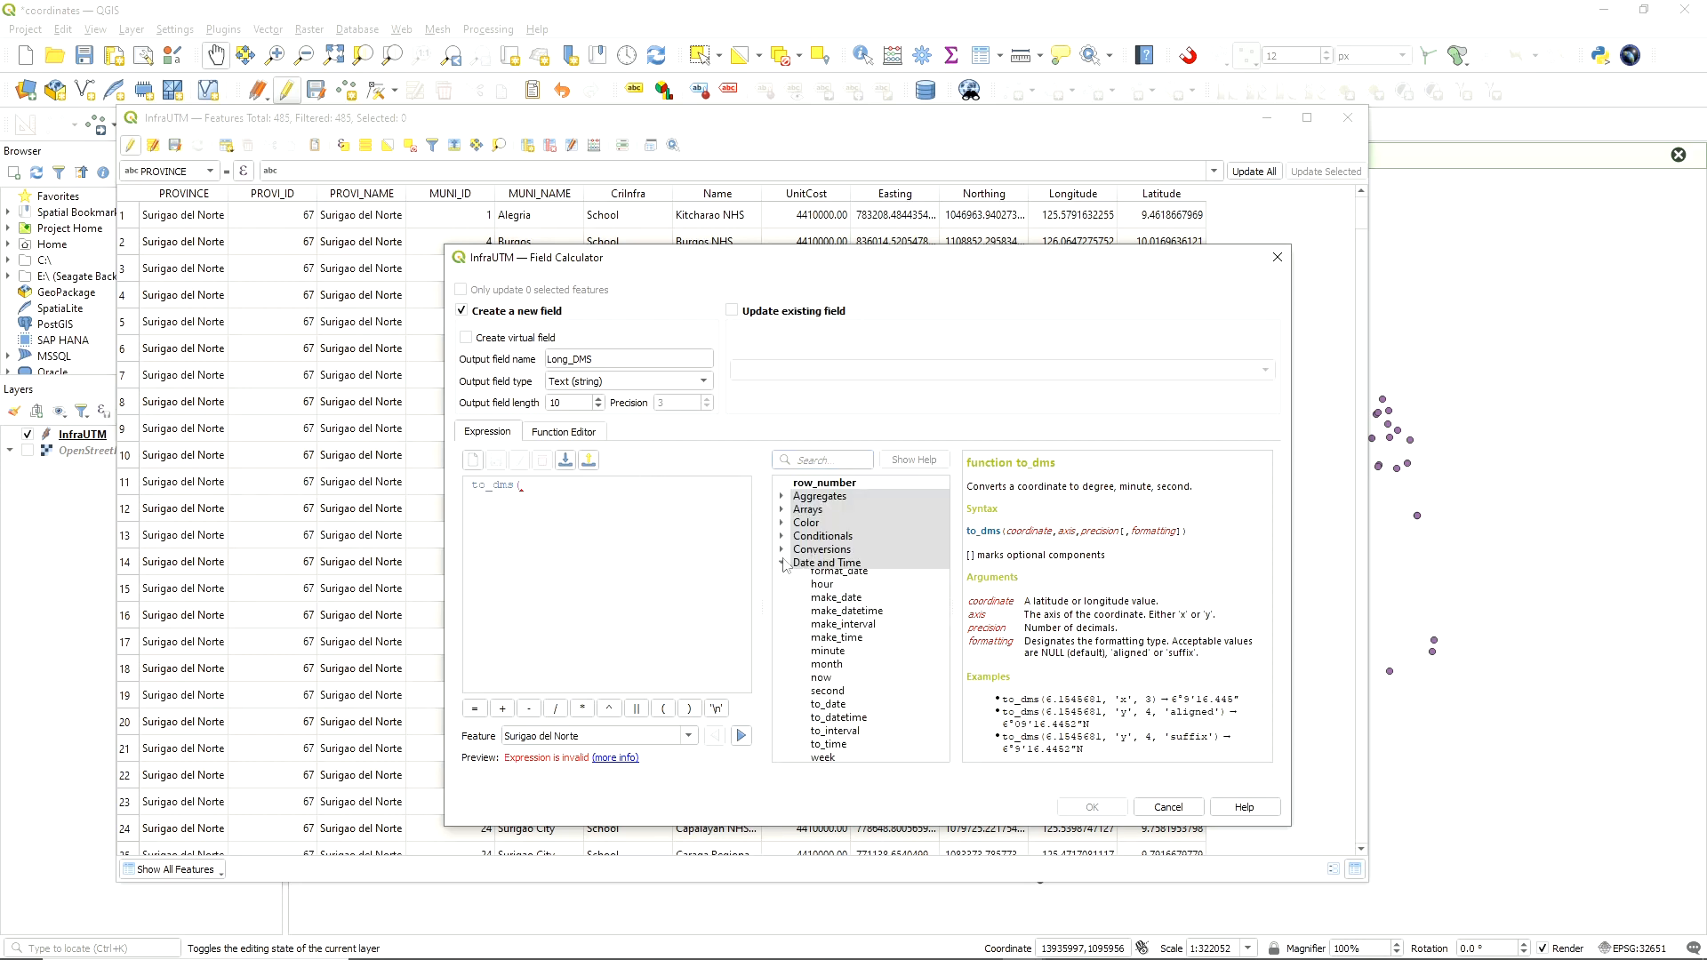
{"action": "scroll", "coordinate": [864, 667], "scroll_direction": "down", "scroll_amount": 1}
{"action": "scroll", "coordinate": [864, 667], "scroll_direction": "down", "scroll_amount": 2}
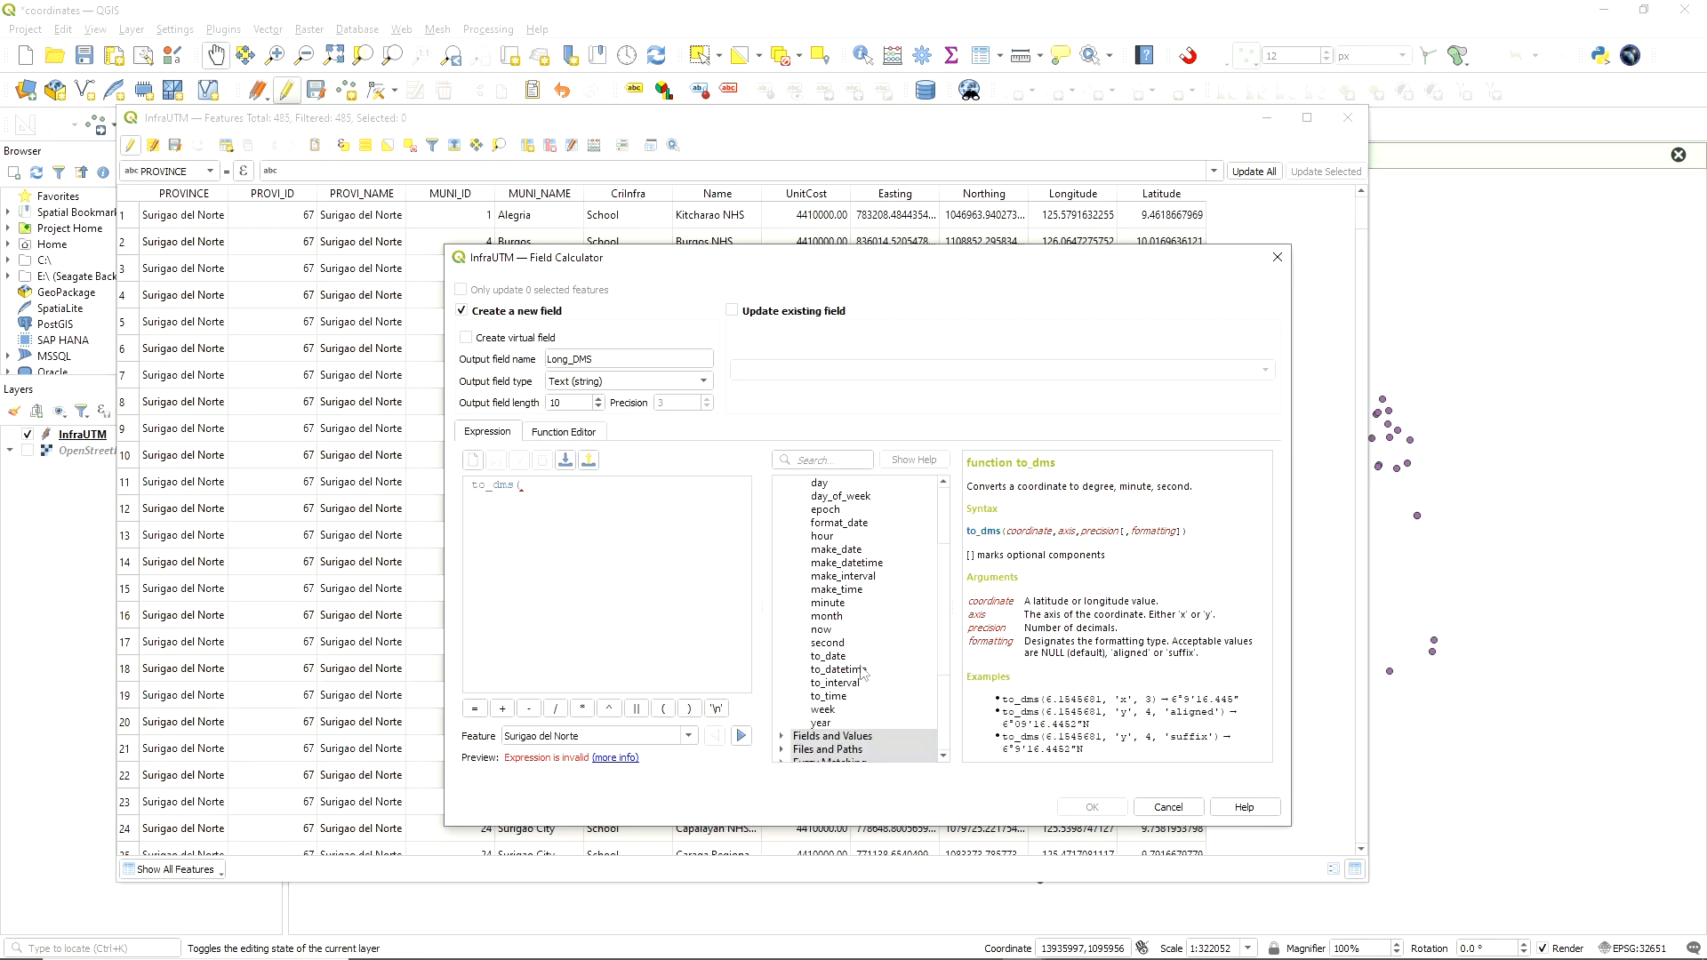
{"action": "scroll", "coordinate": [847, 559], "scroll_direction": "up", "scroll_amount": 2}
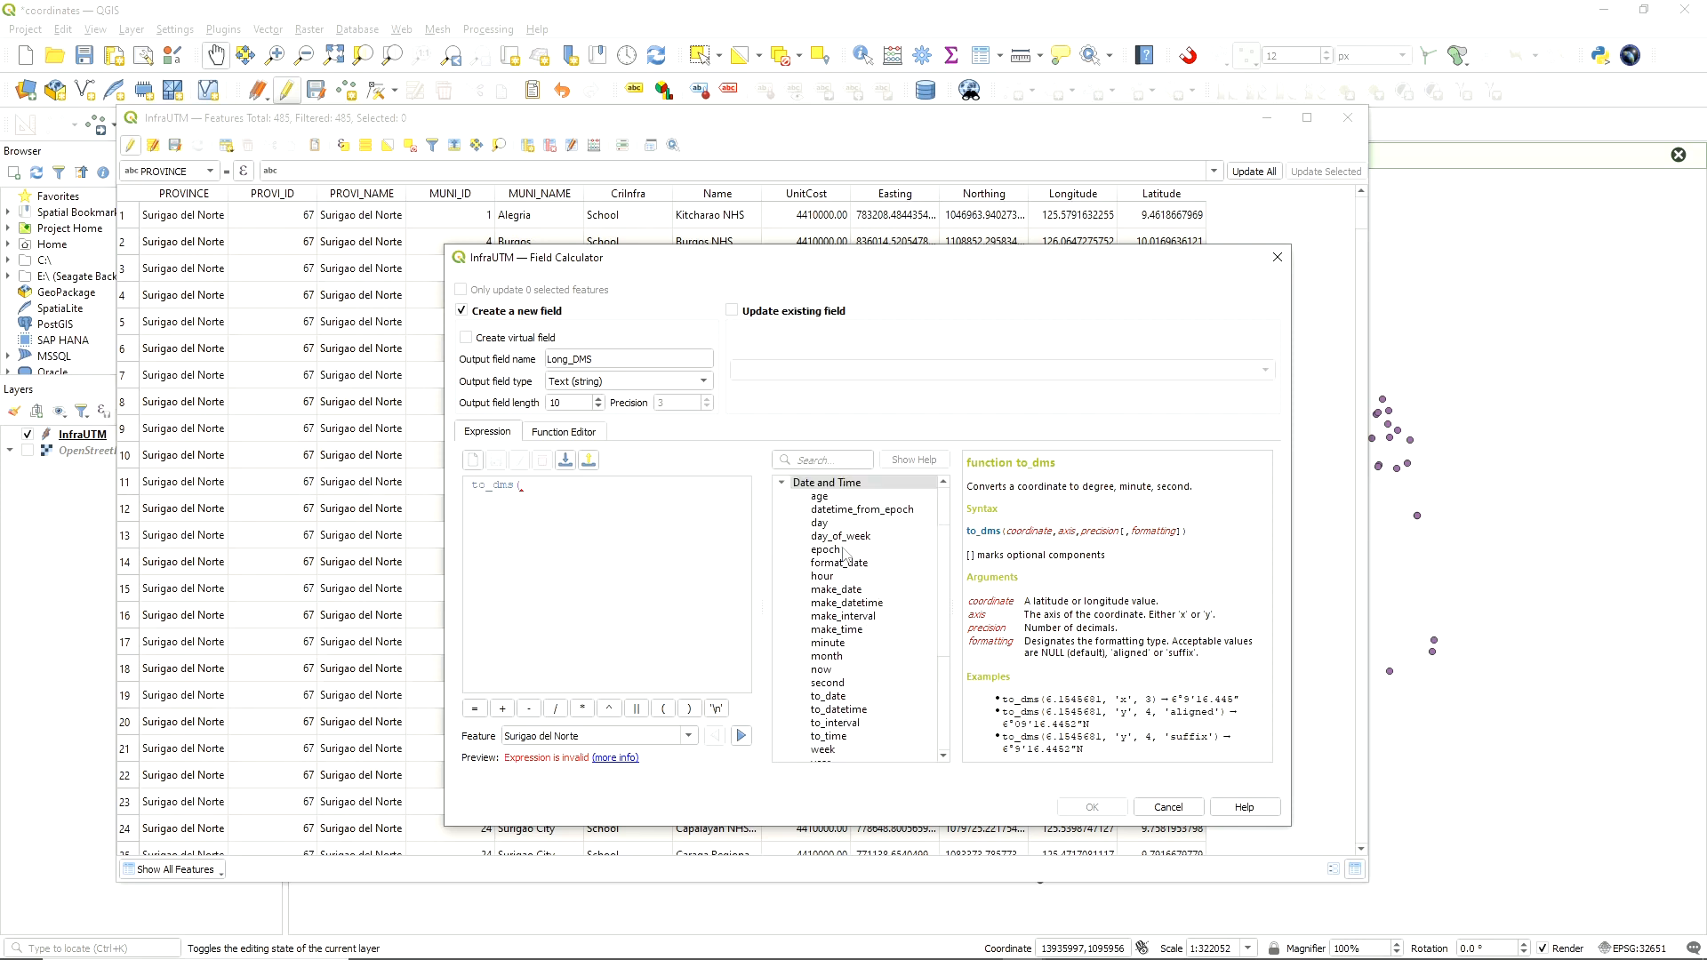
{"action": "left_click", "coordinate": [781, 523]}
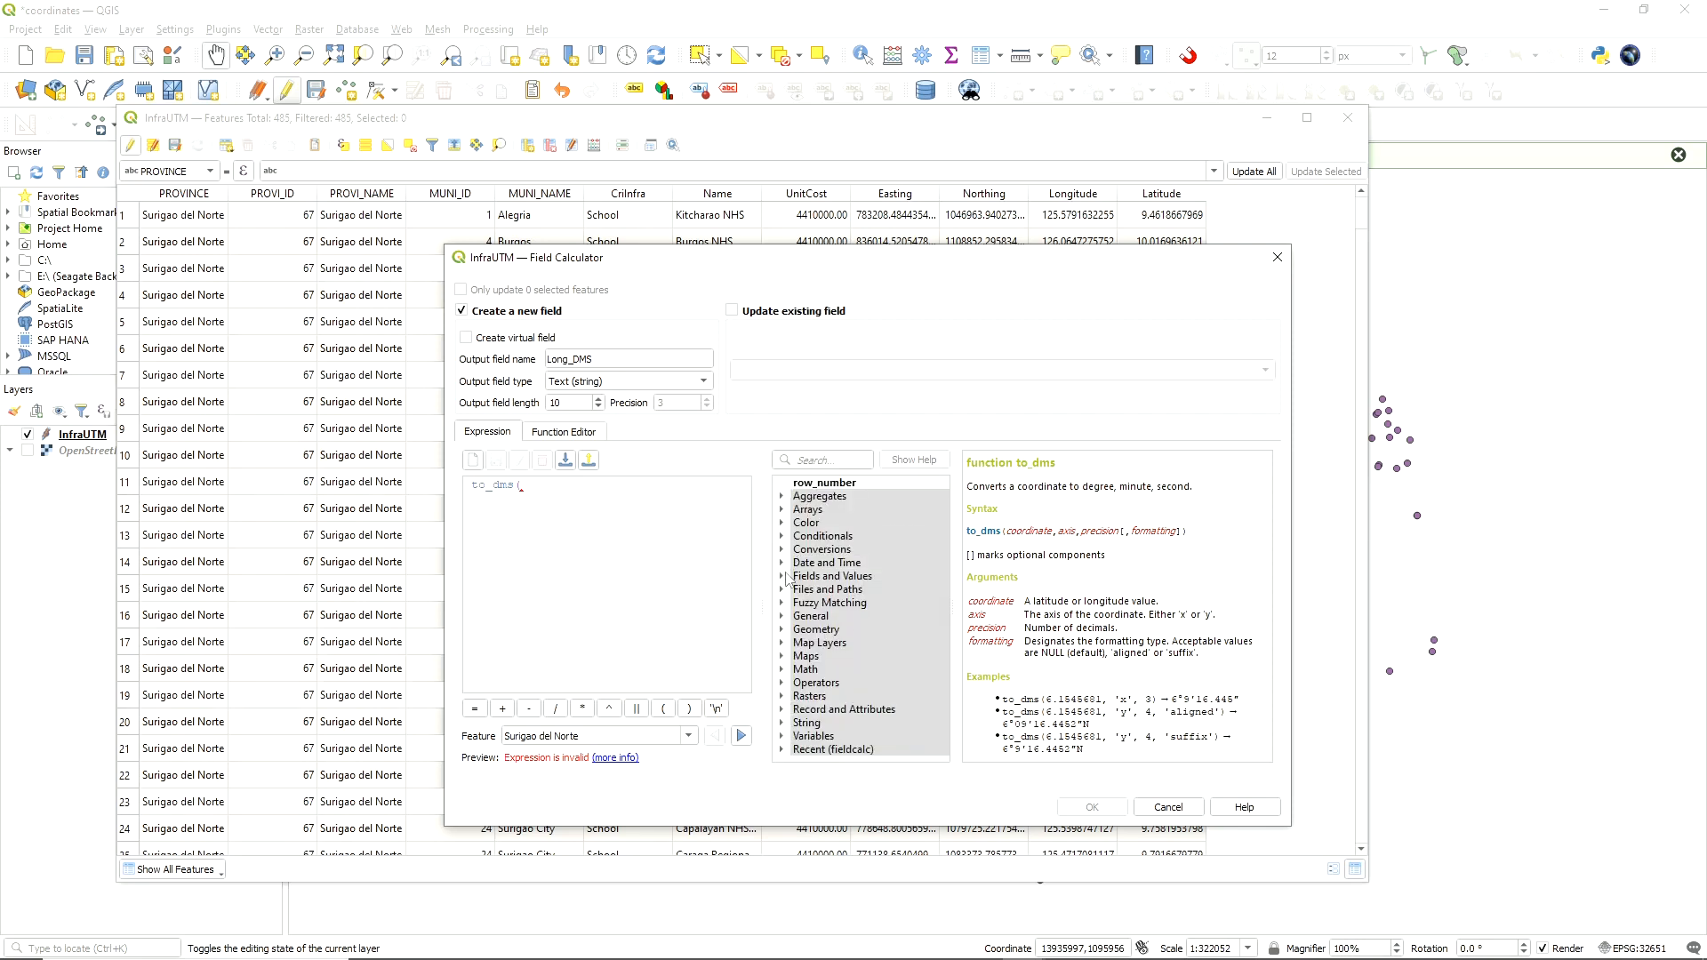
{"action": "left_click", "coordinate": [784, 576]}
{"action": "scroll", "coordinate": [857, 625], "scroll_direction": "down", "scroll_amount": 2}
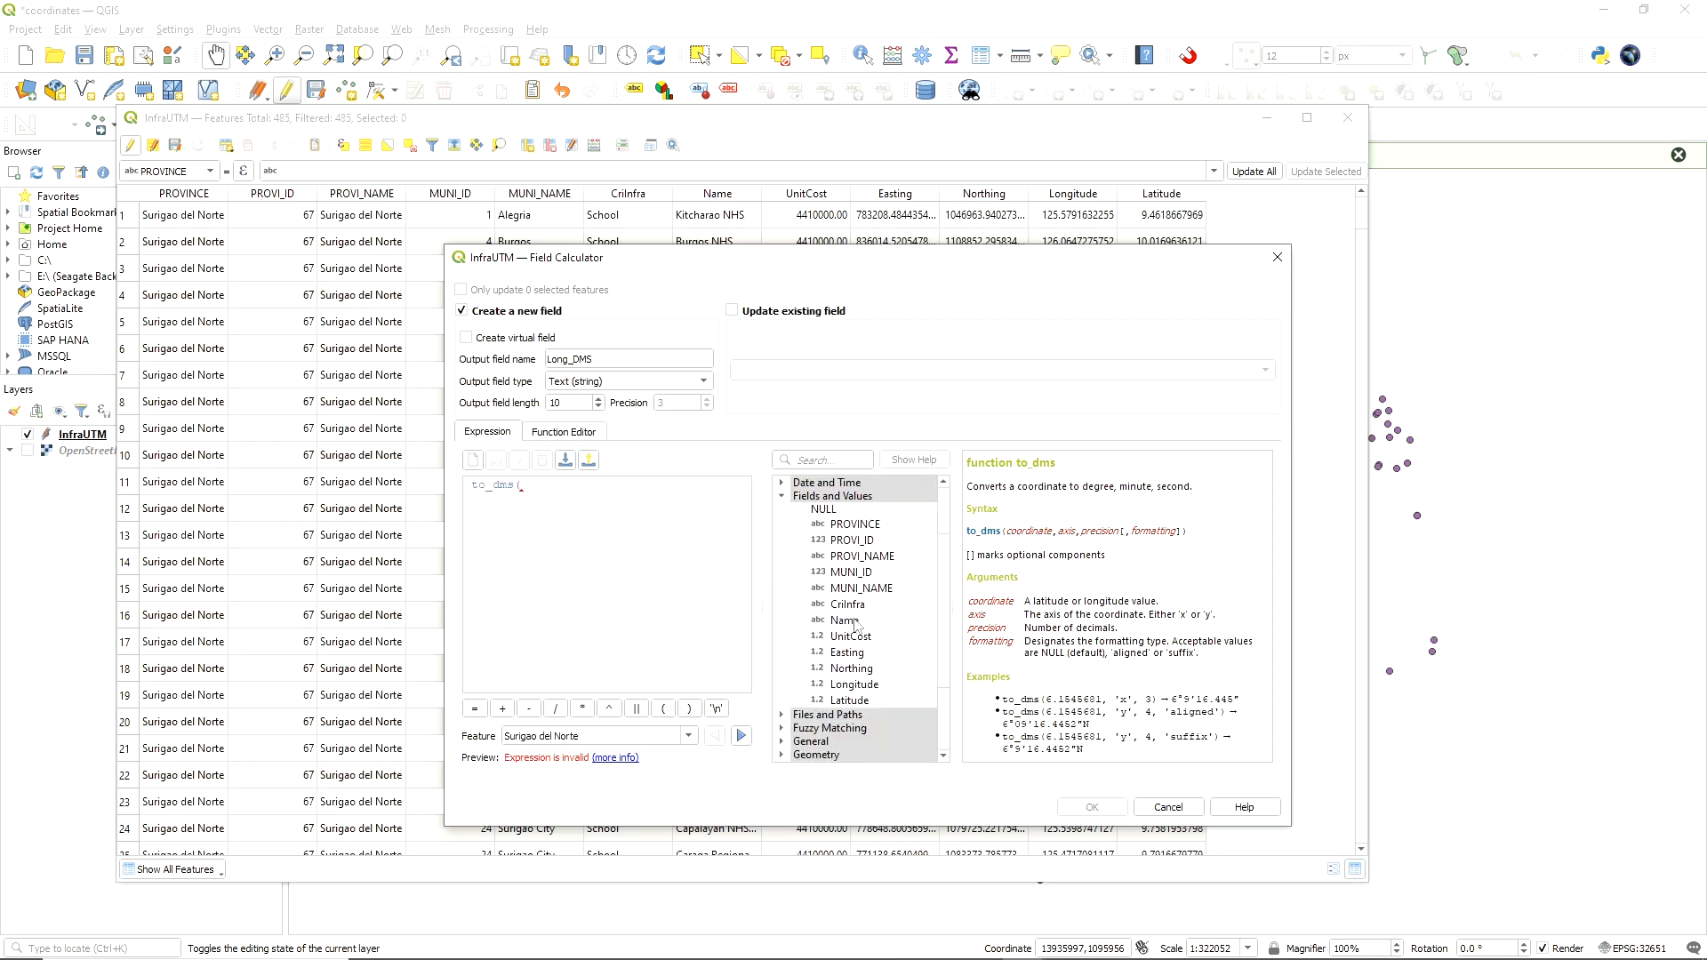
{"action": "double_click", "coordinate": [855, 684]}
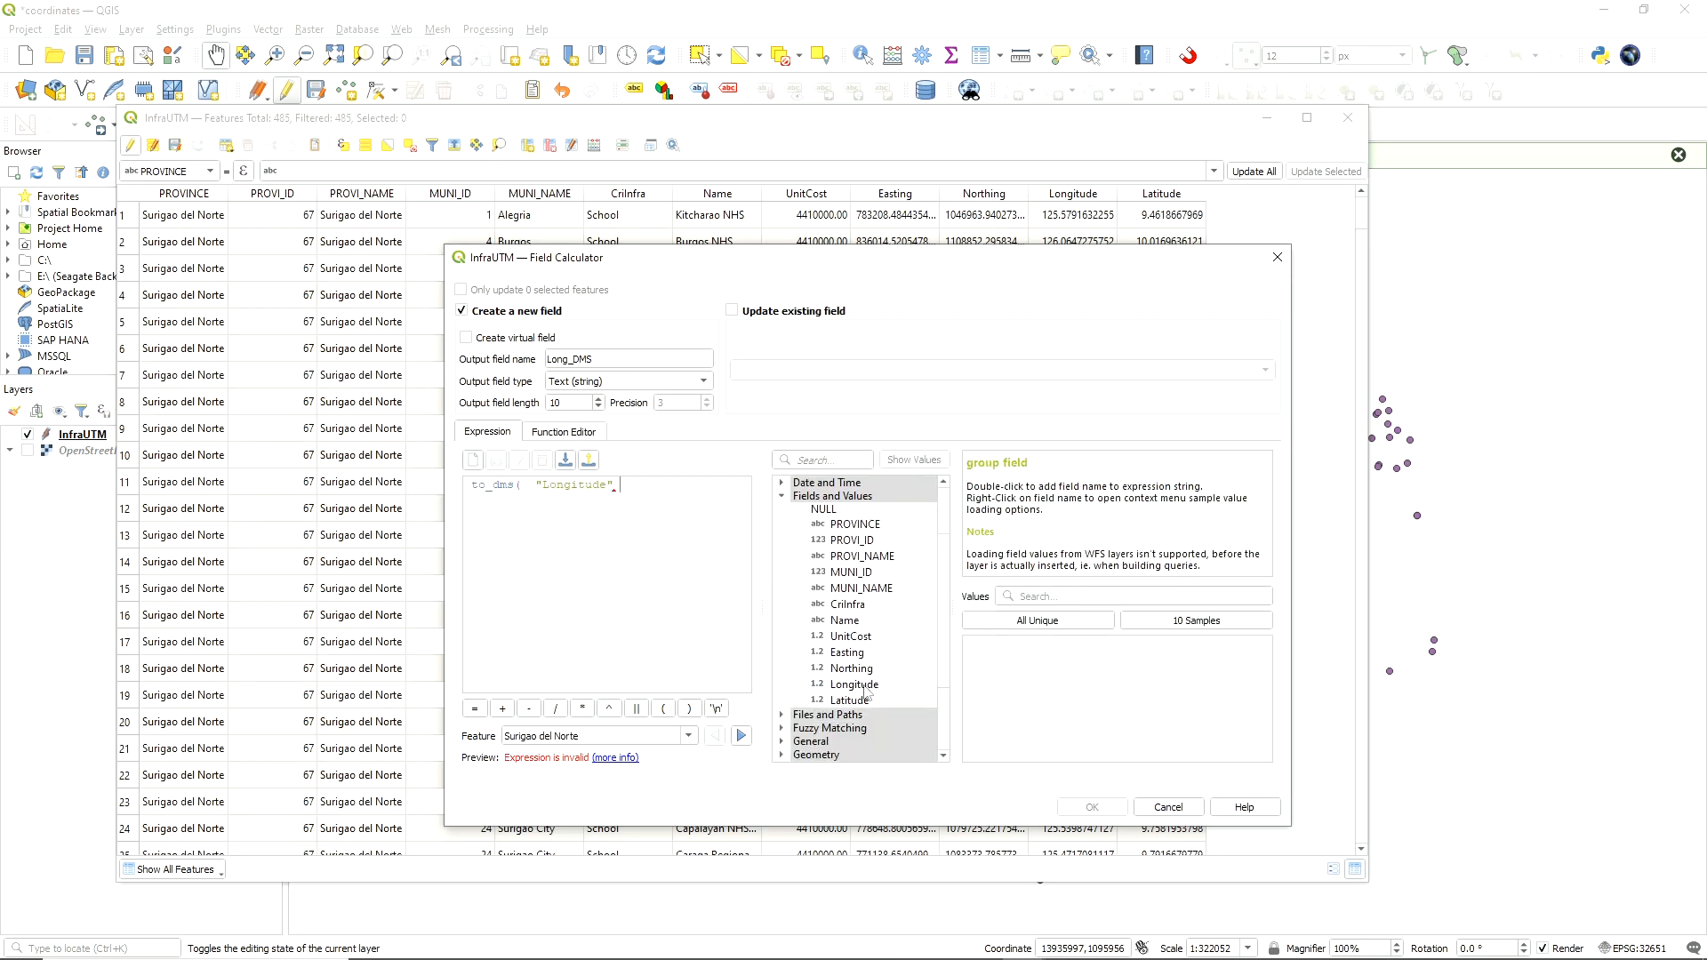
{"action": "type", "text": ","}
Check the to_dms function help and complete the expression with axis 'x', precision 5 and formatting 'suffix'
{"action": "left_click", "coordinate": [793, 460]}
{"action": "type", "text": "dms"}
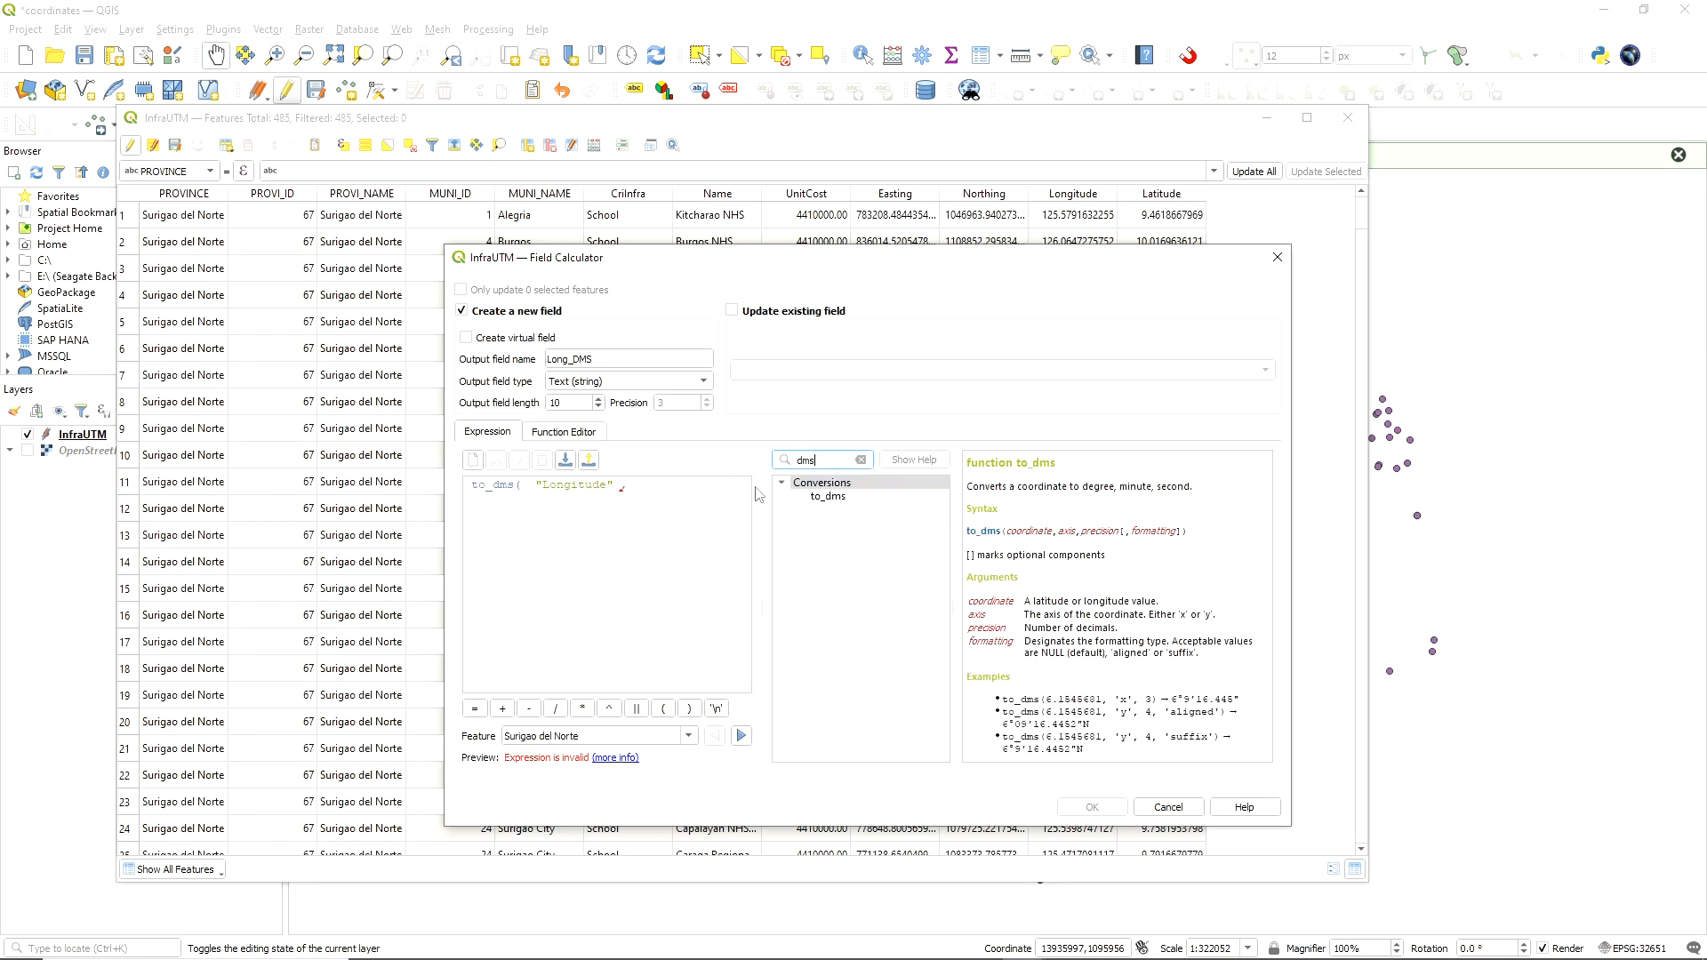
{"action": "left_click", "coordinate": [868, 498]}
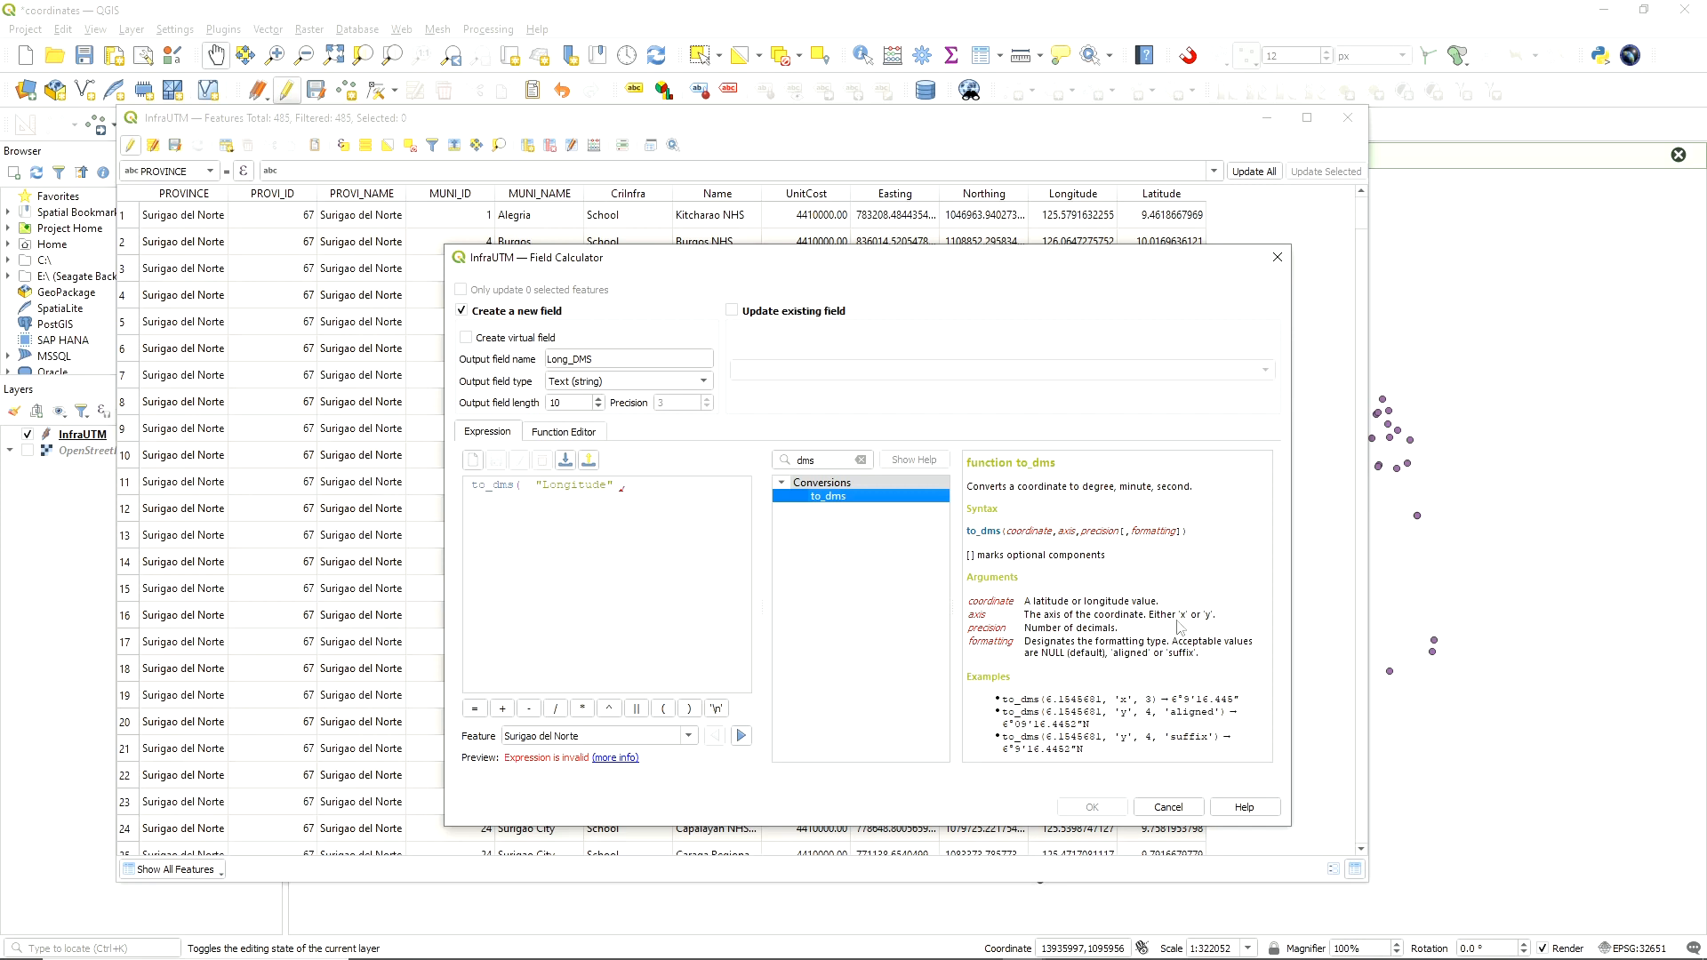
{"action": "left_click", "coordinate": [662, 485]}
{"action": "type", "text": "'x',"}
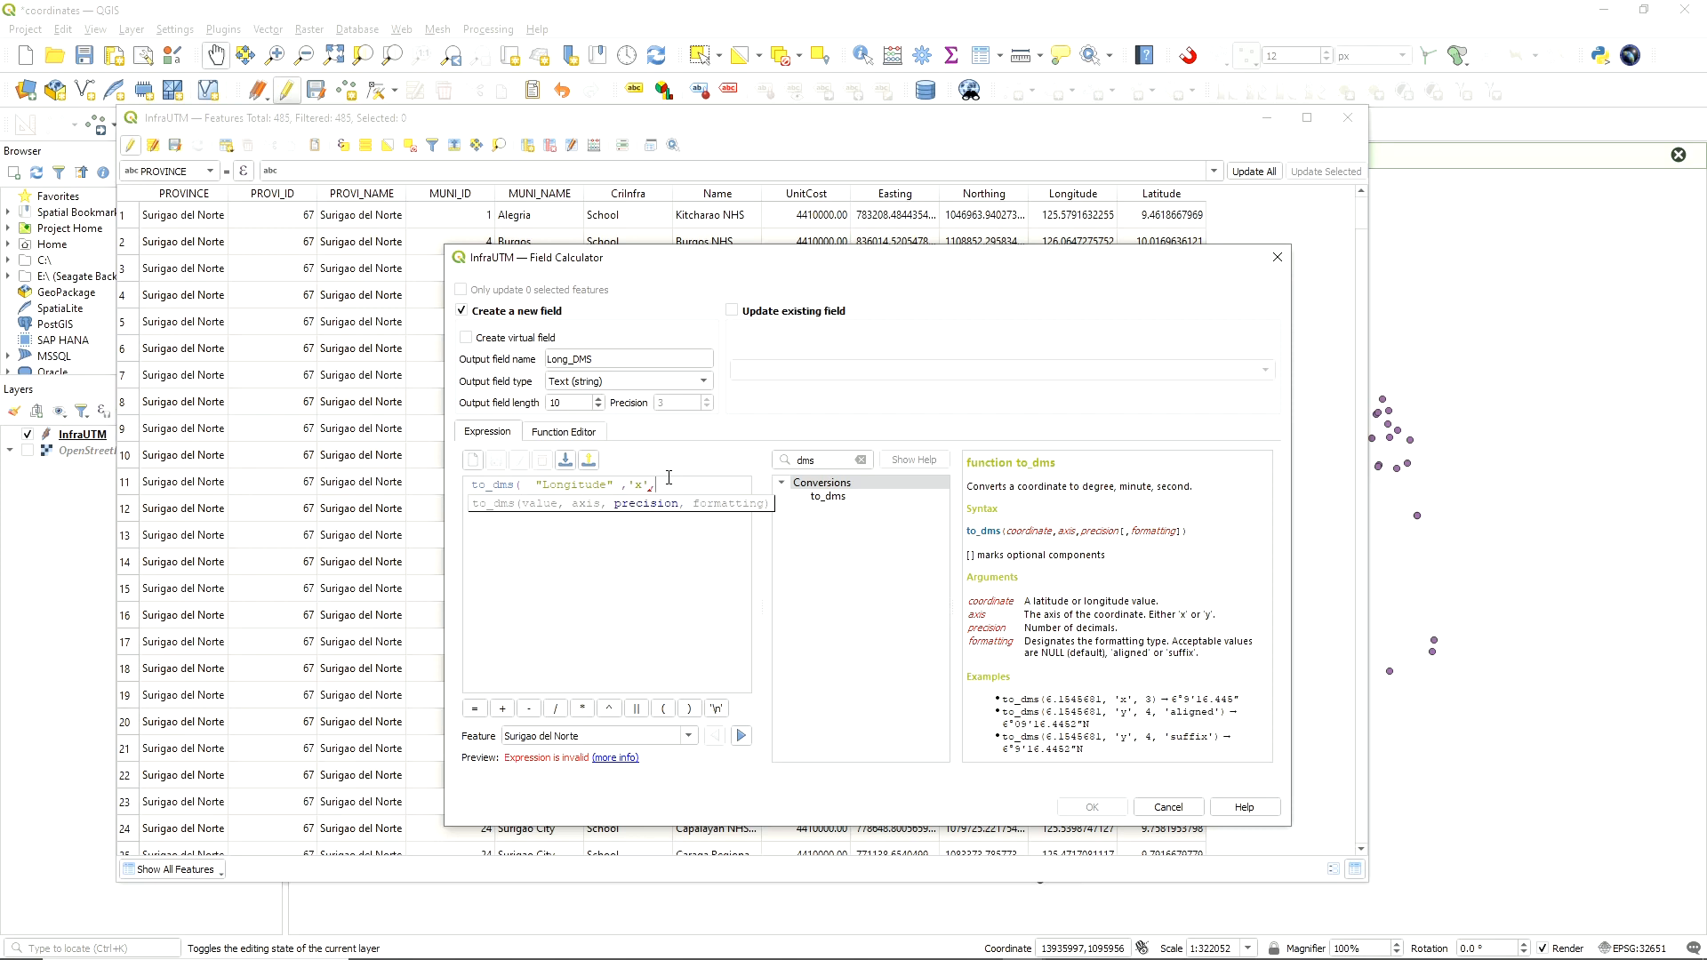
{"action": "type", "text": "5"}
{"action": "type", "text": ","}
{"action": "type", "text": "s"}
{"action": "key", "text": "BackSpace"}
{"action": "type", "text": "'suffix"}
{"action": "type", "text": ")"}
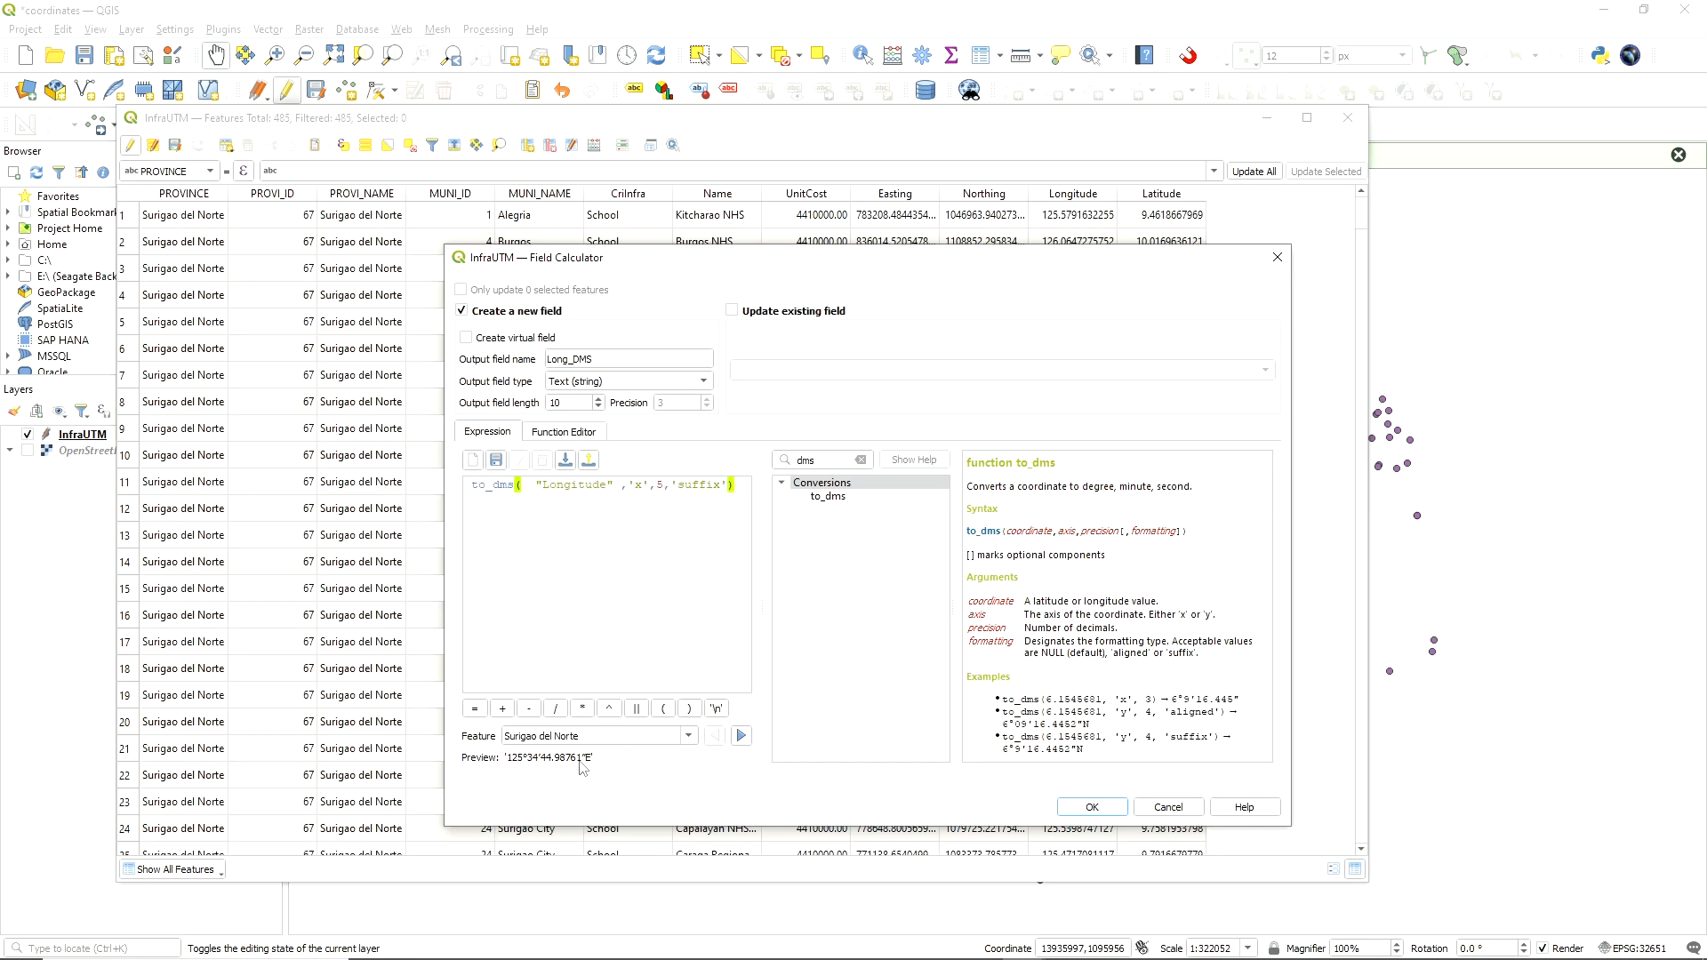
Replace the formatting argument of the to_dms expression with 'aligned'
{"action": "double_click", "coordinate": [699, 488]}
{"action": "type", "text": "al"}
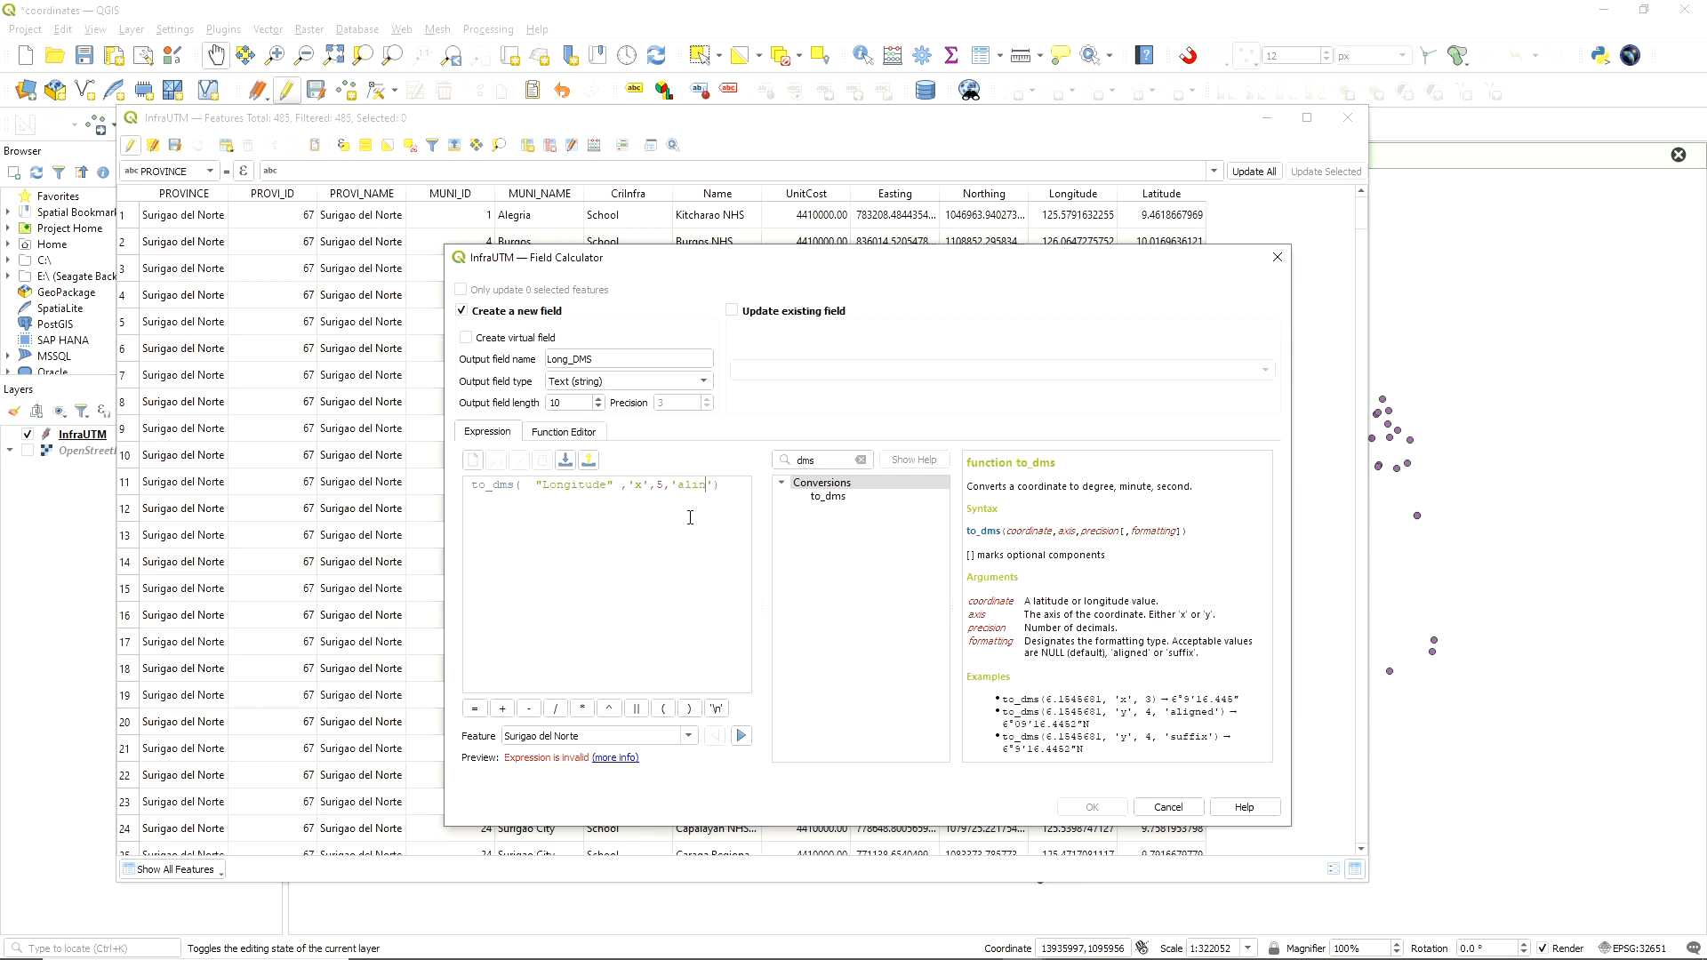
{"action": "type", "text": "igned"}
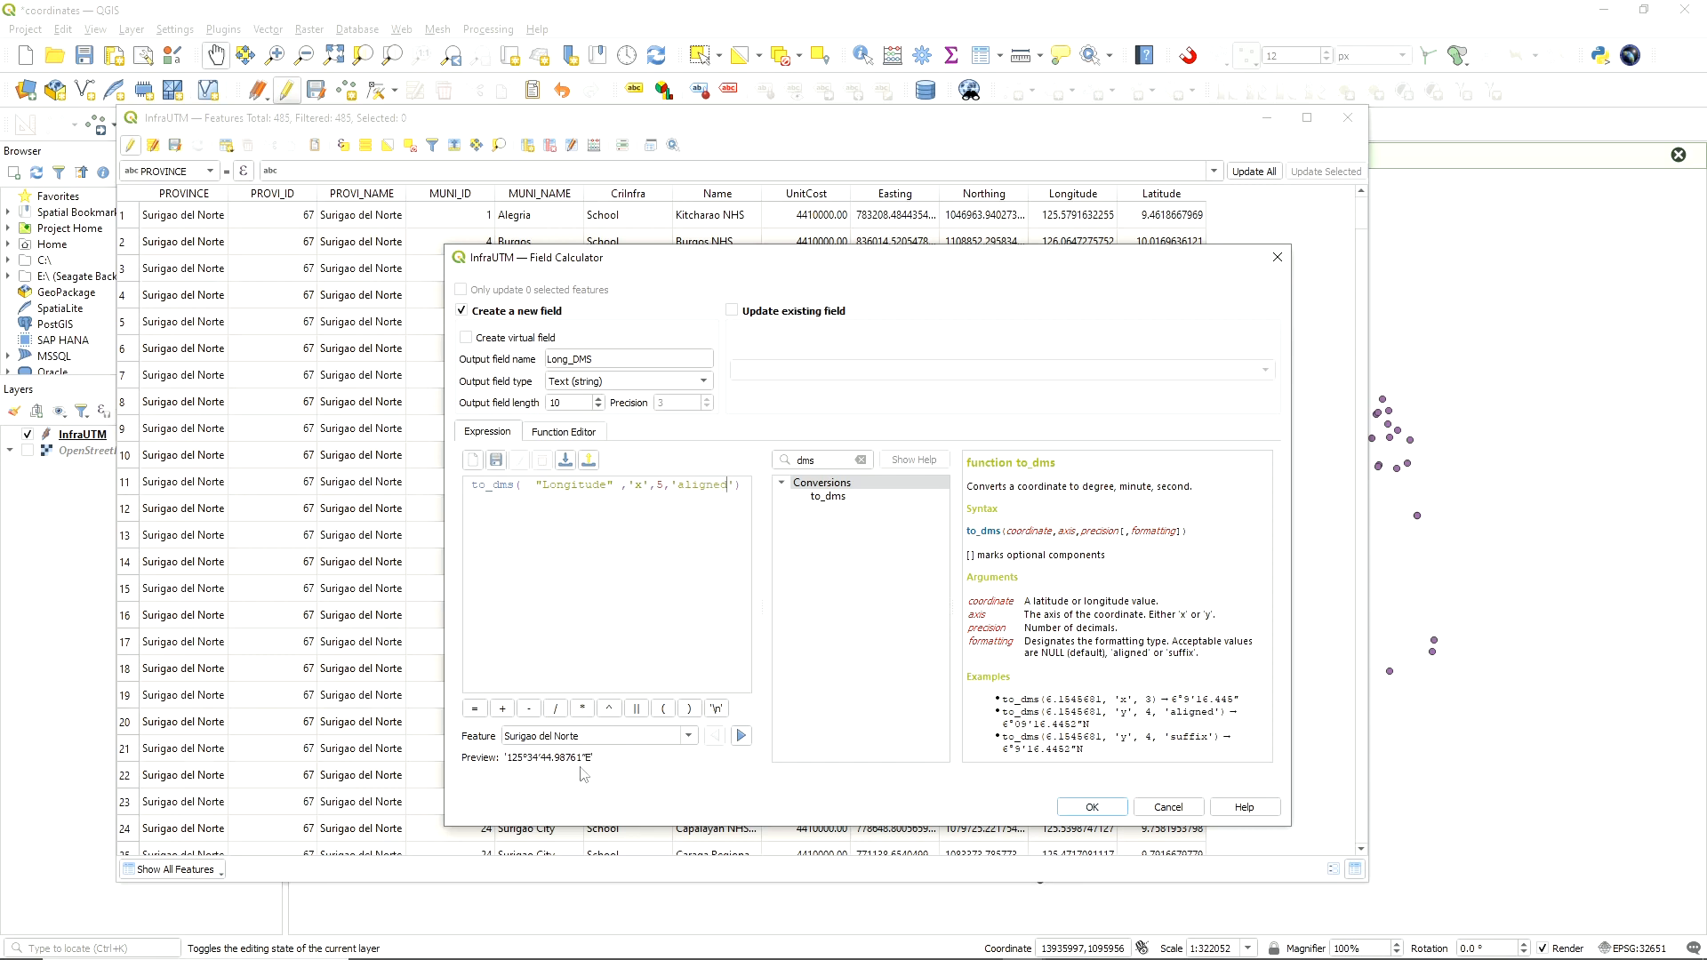
Set the output field length to 25, create the Long_DMS field and widen its column to fit the values
{"action": "key", "text": "ctrl"}
{"action": "key", "text": "ctrl"}
{"action": "double_click", "coordinate": [582, 402]}
{"action": "type", "text": "25"}
{"action": "left_click", "coordinate": [1096, 812]}
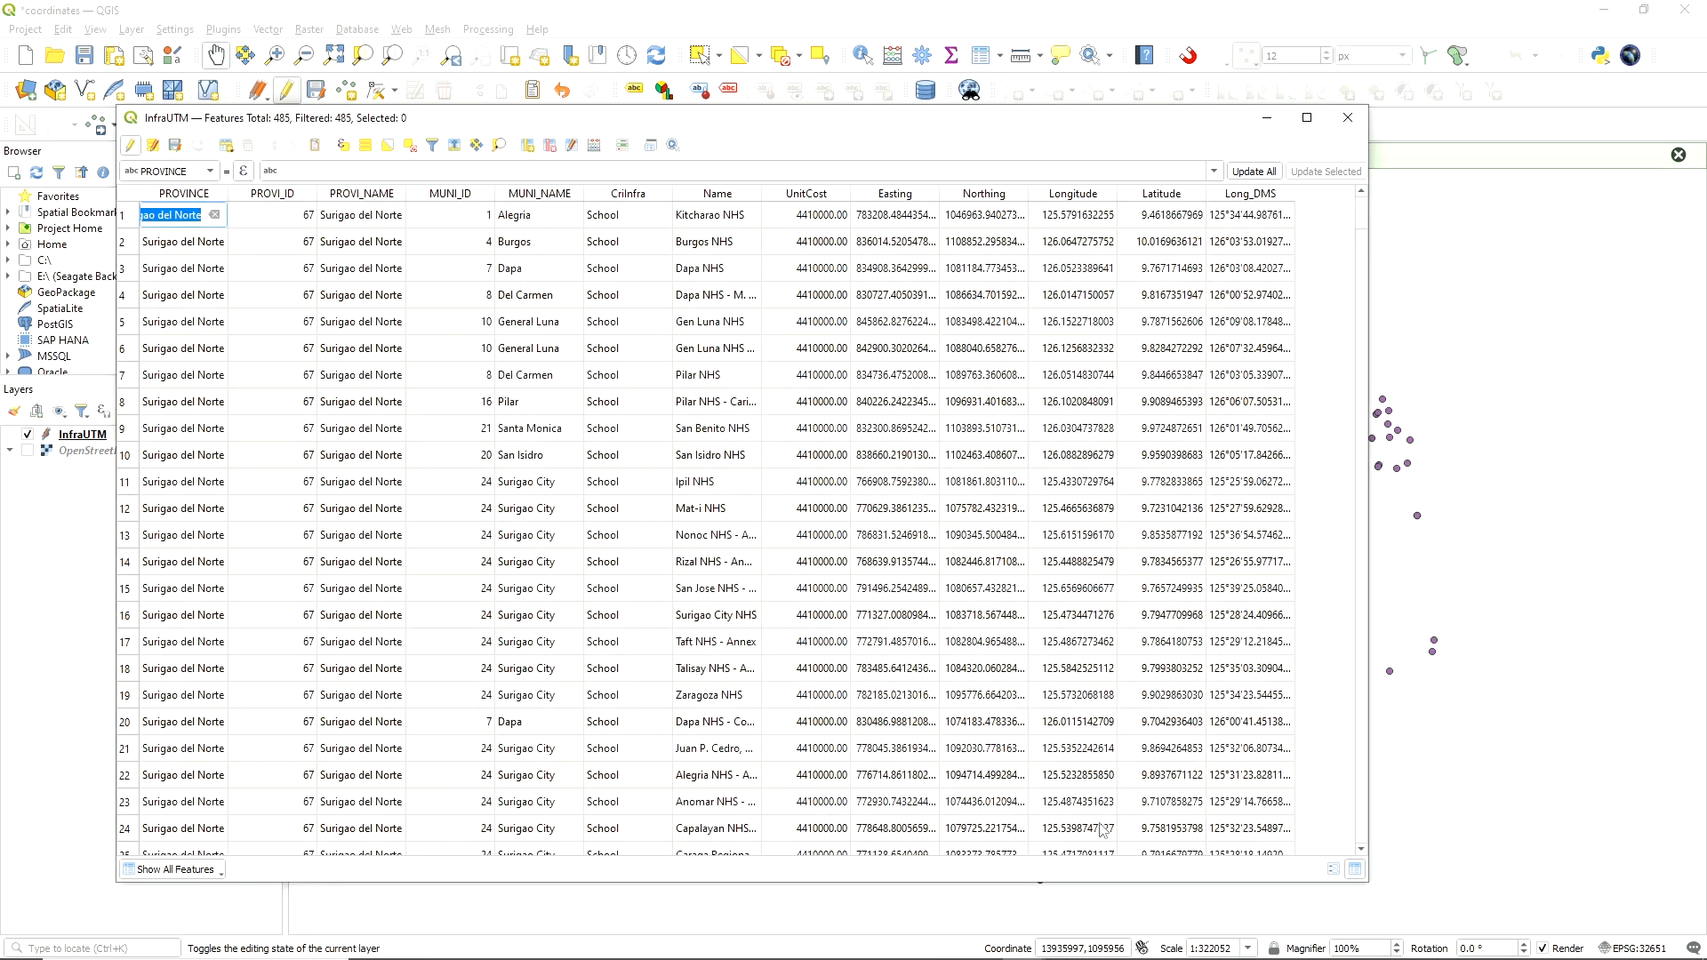
{"action": "double_click", "coordinate": [1295, 193]}
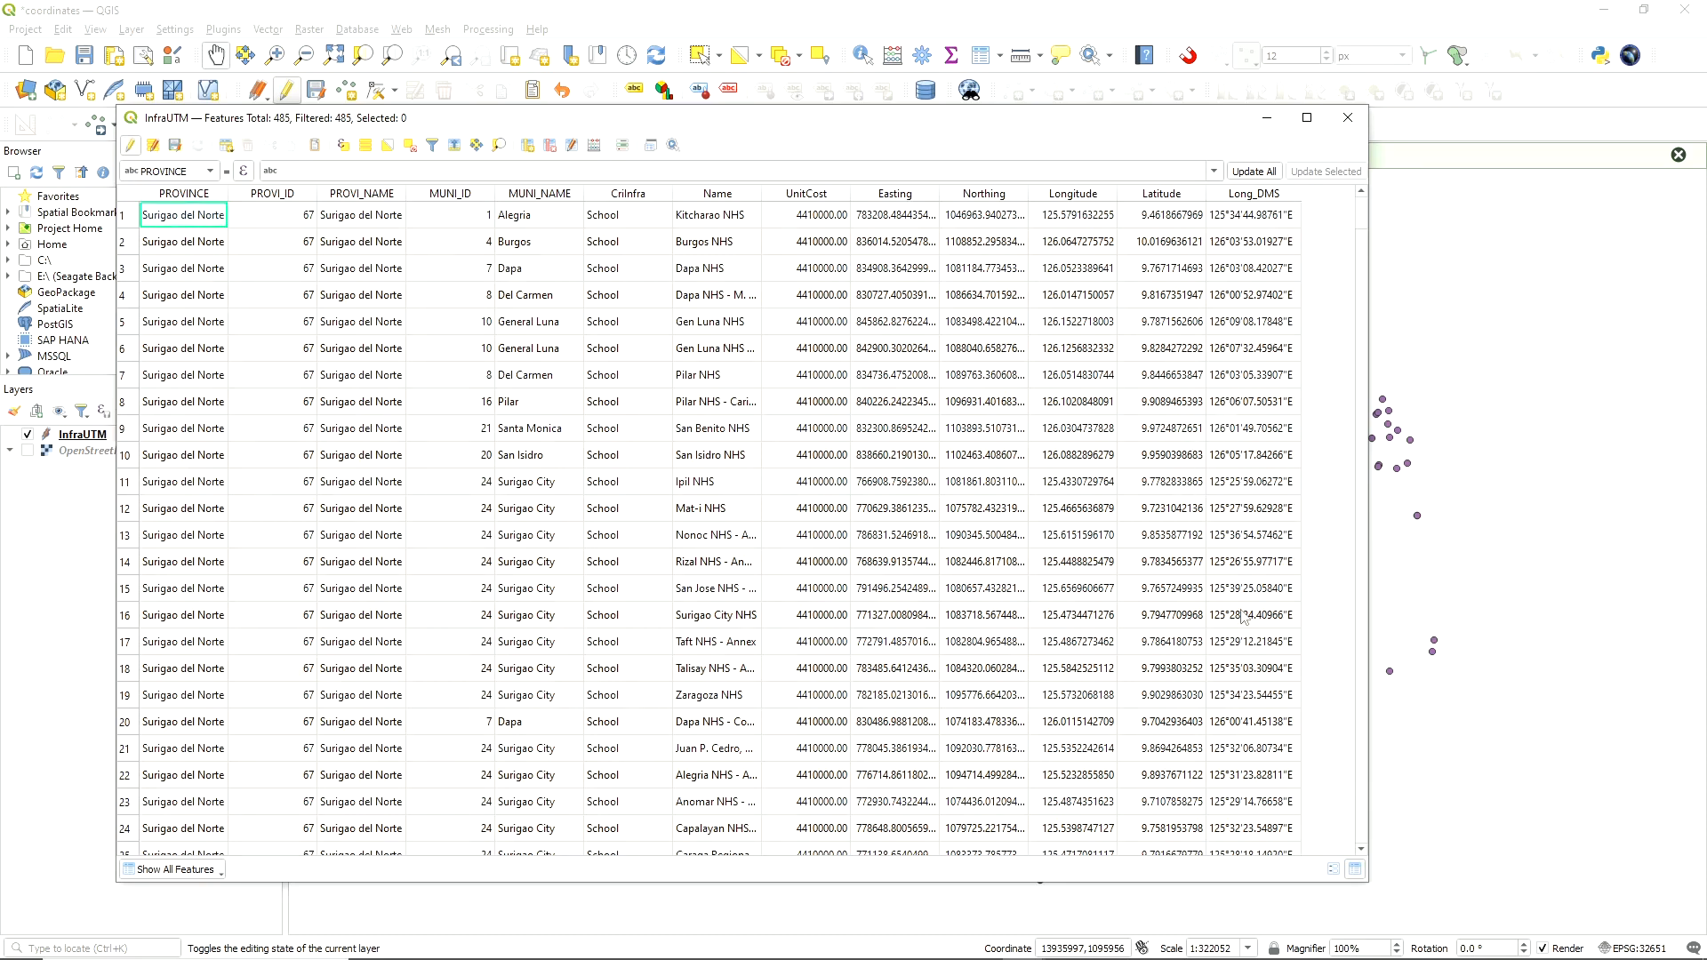
Set up another new field named Lat_DMS as Text (string) with length 25
{"action": "left_click", "coordinate": [594, 144]}
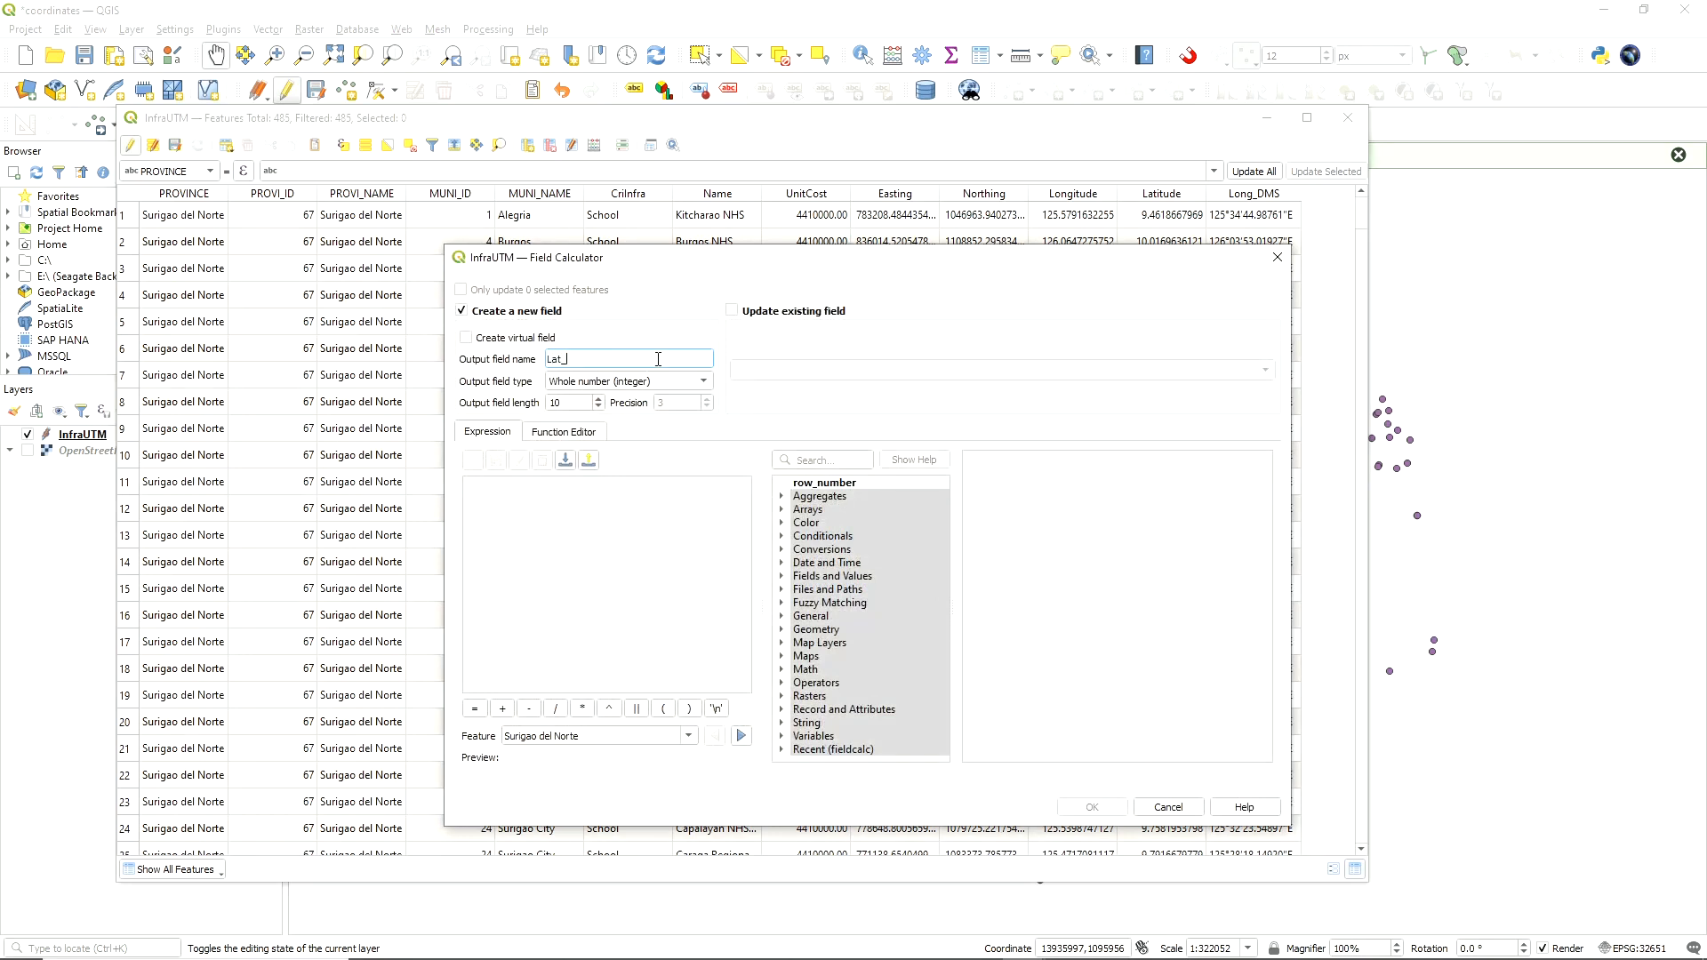
{"action": "left_click", "coordinate": [613, 381]}
{"action": "left_click", "coordinate": [587, 436]}
{"action": "type", "text": "25"}
Insert the recently used to_dms Longitude expression into the Lat_DMS calculation
{"action": "scroll", "coordinate": [785, 755], "scroll_direction": "down", "scroll_amount": 3}
{"action": "left_click", "coordinate": [892, 642]}
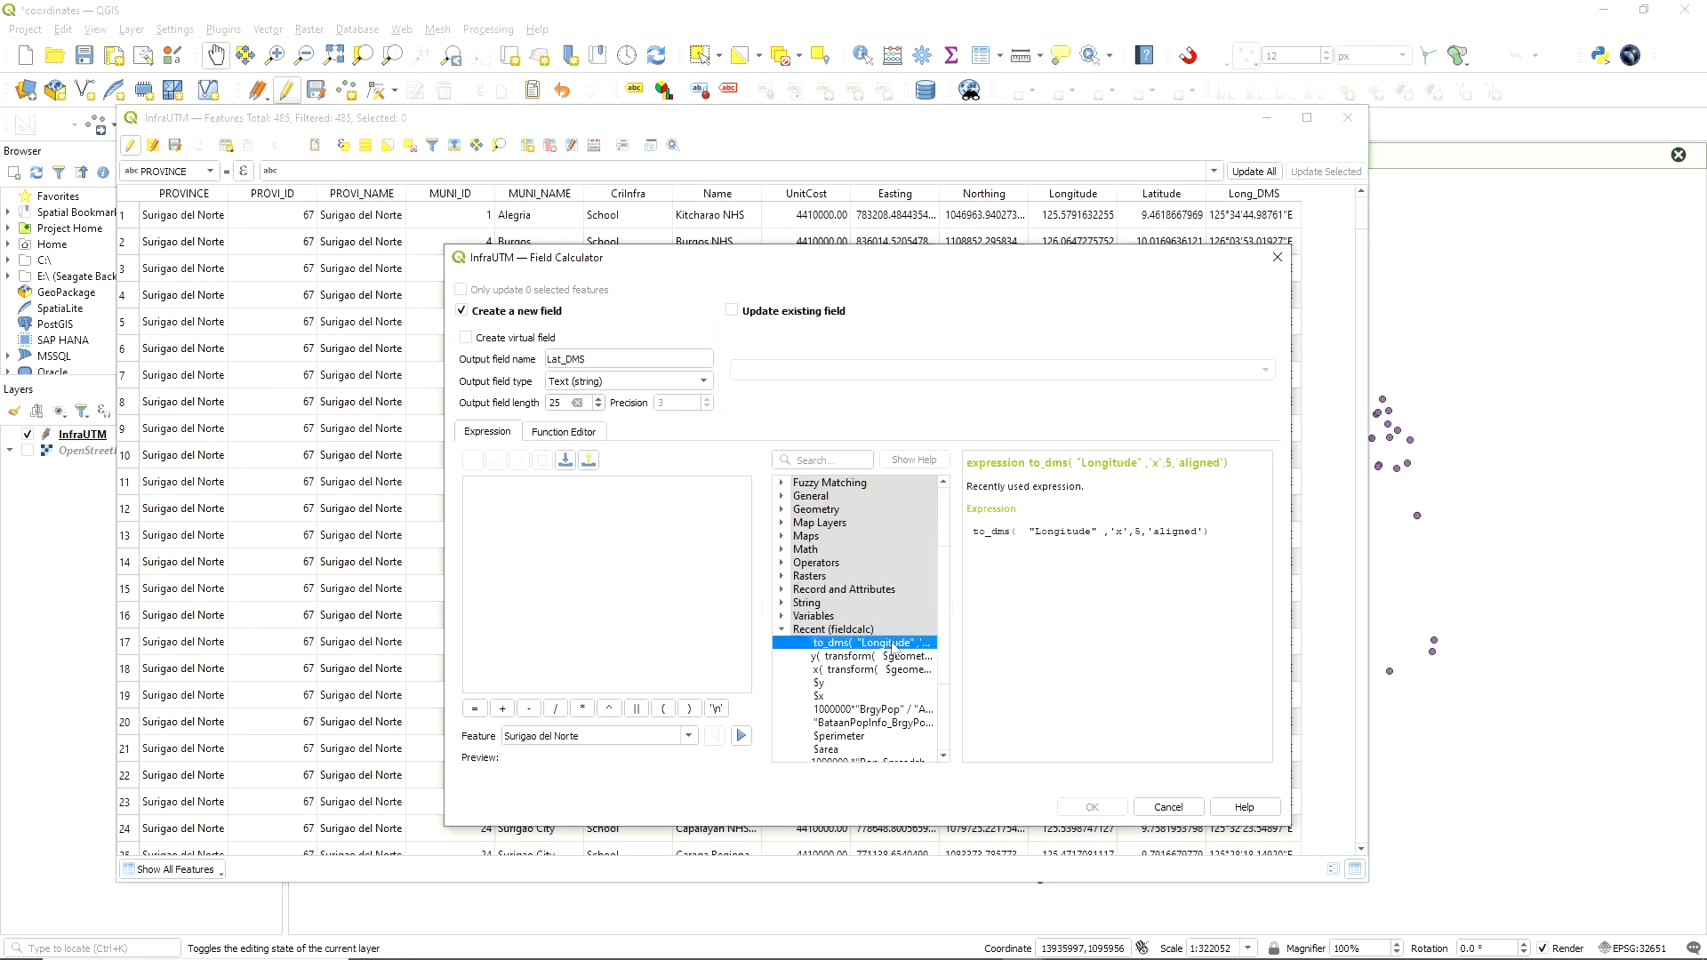
{"action": "double_click", "coordinate": [892, 642]}
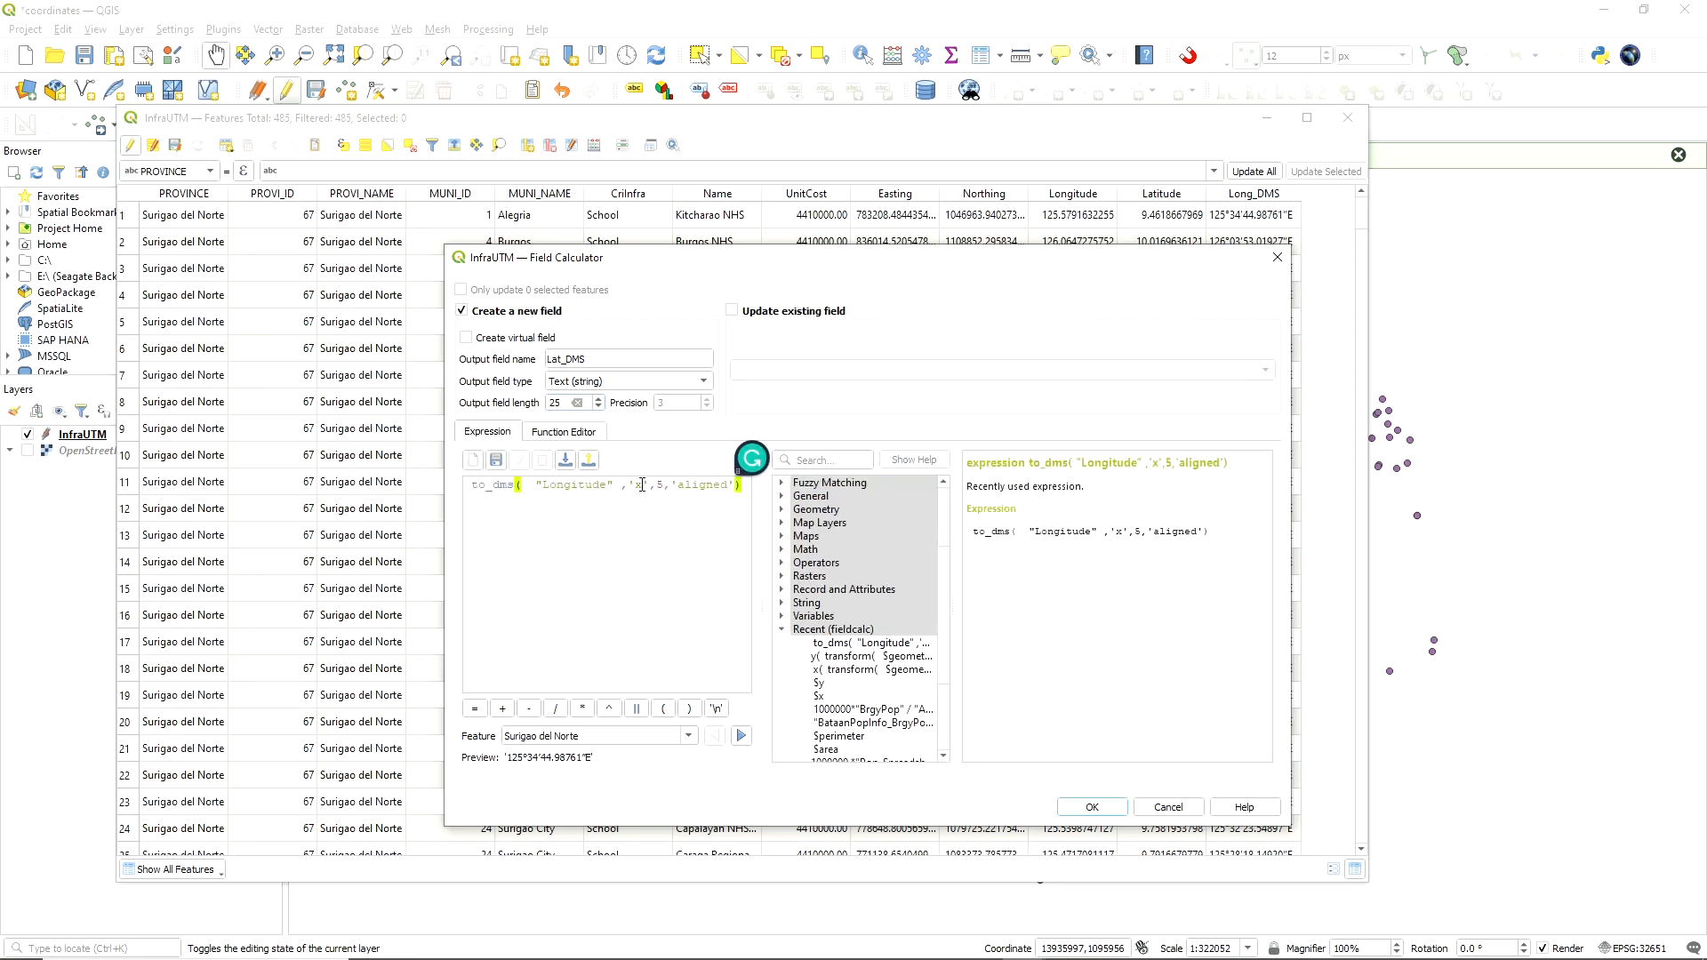
Change the expression's coordinate to "Latitude" and its axis to 'y', create the Lat_DMS field and show its column
{"action": "double_click", "coordinate": [573, 485]}
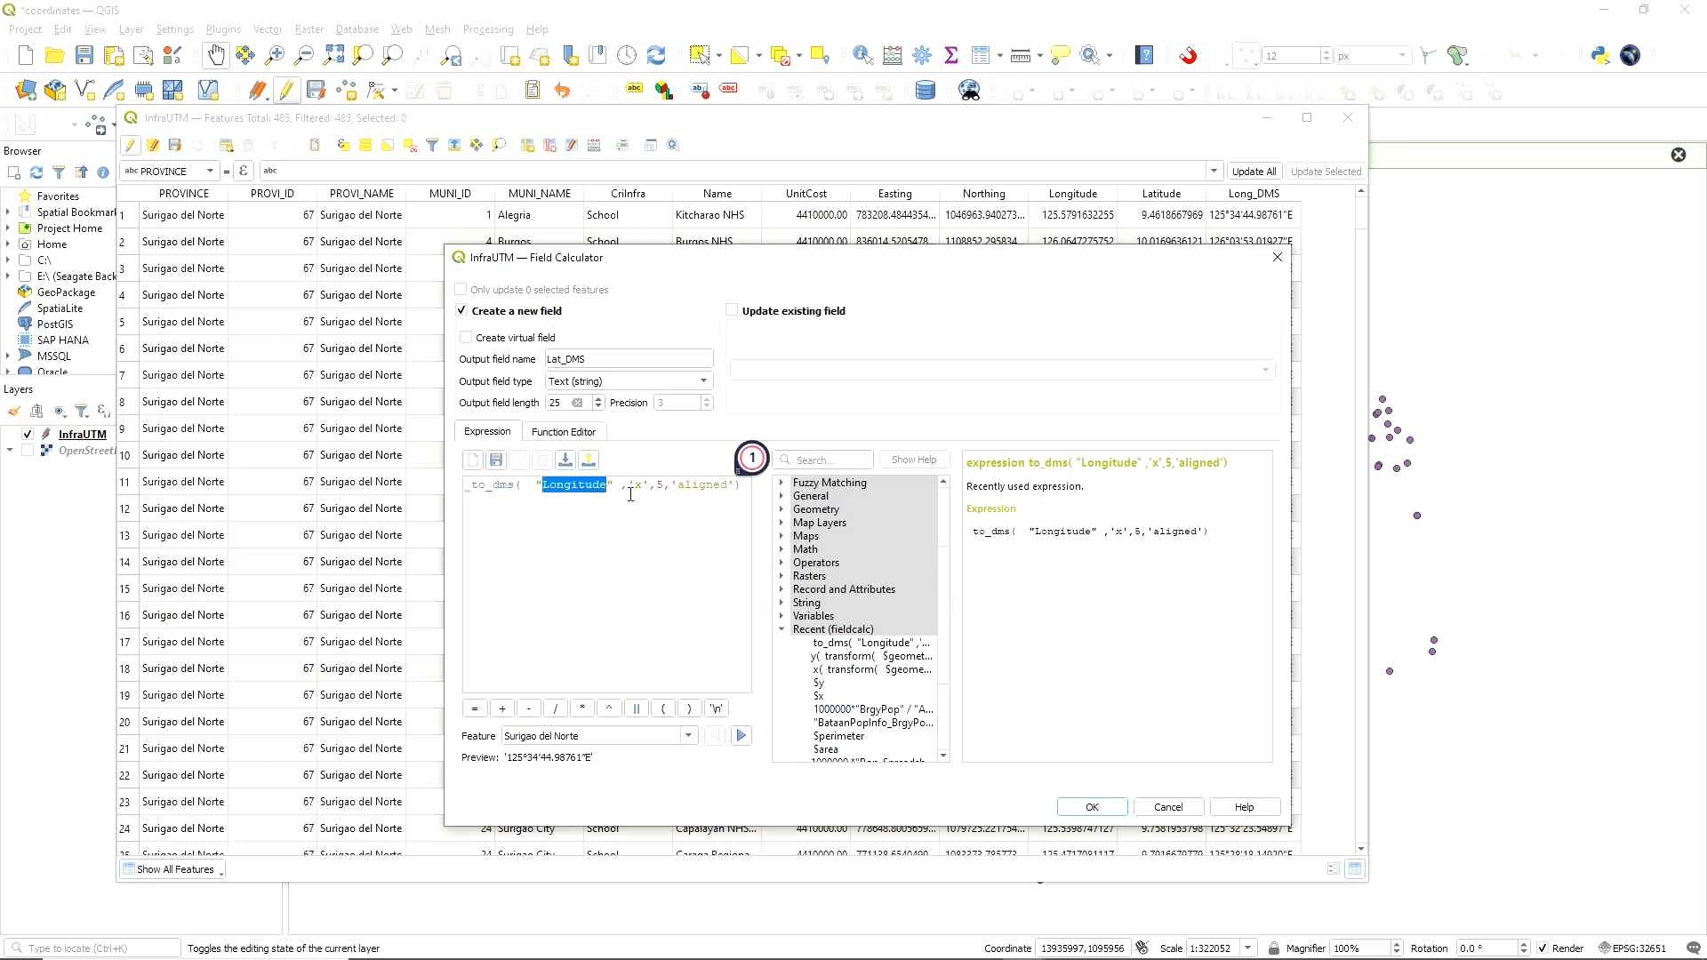
{"action": "type", "text": "Lati"}
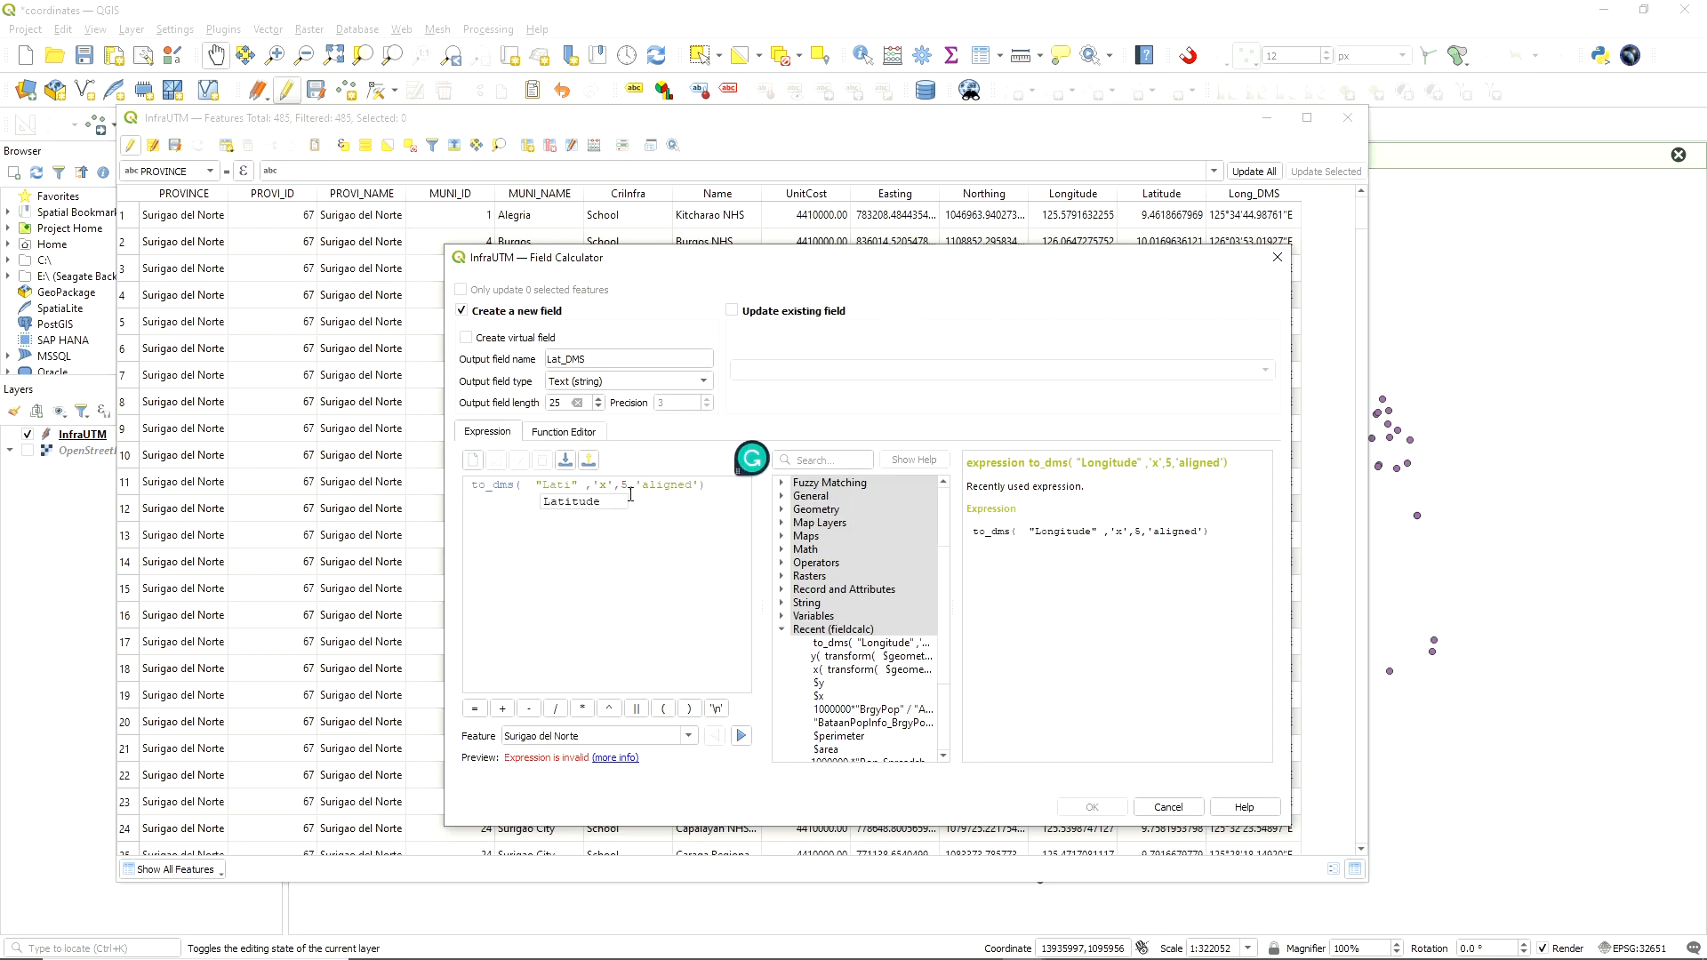
{"action": "type", "text": "tude"}
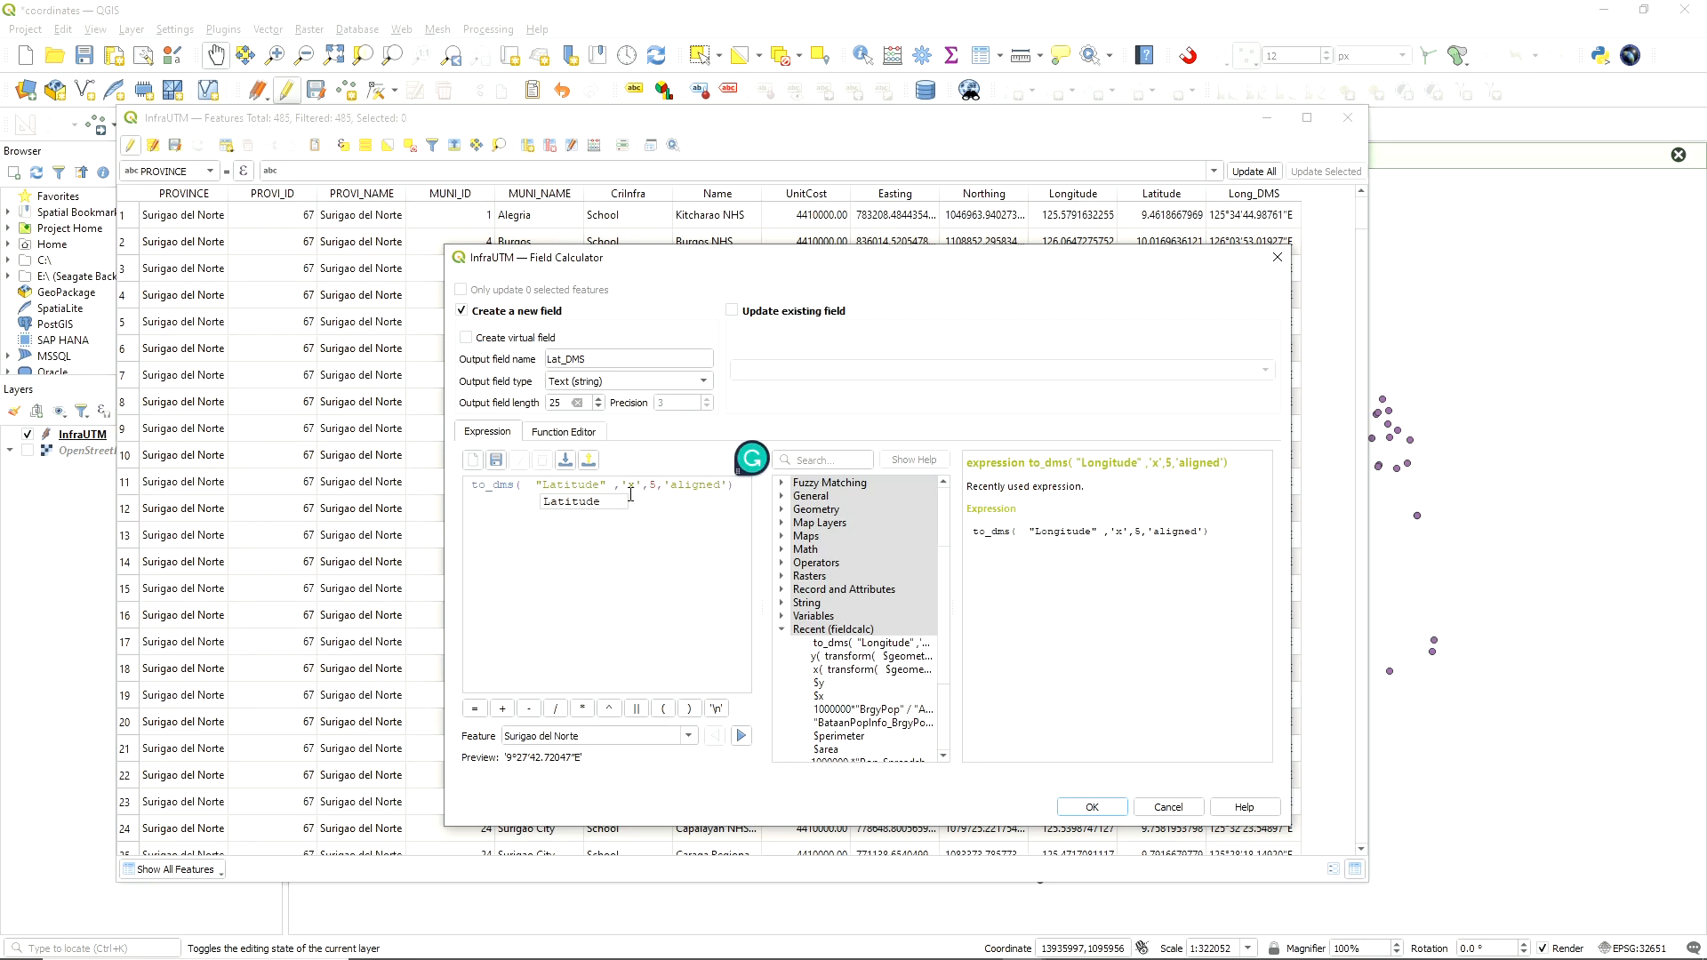
{"action": "key", "text": "End"}
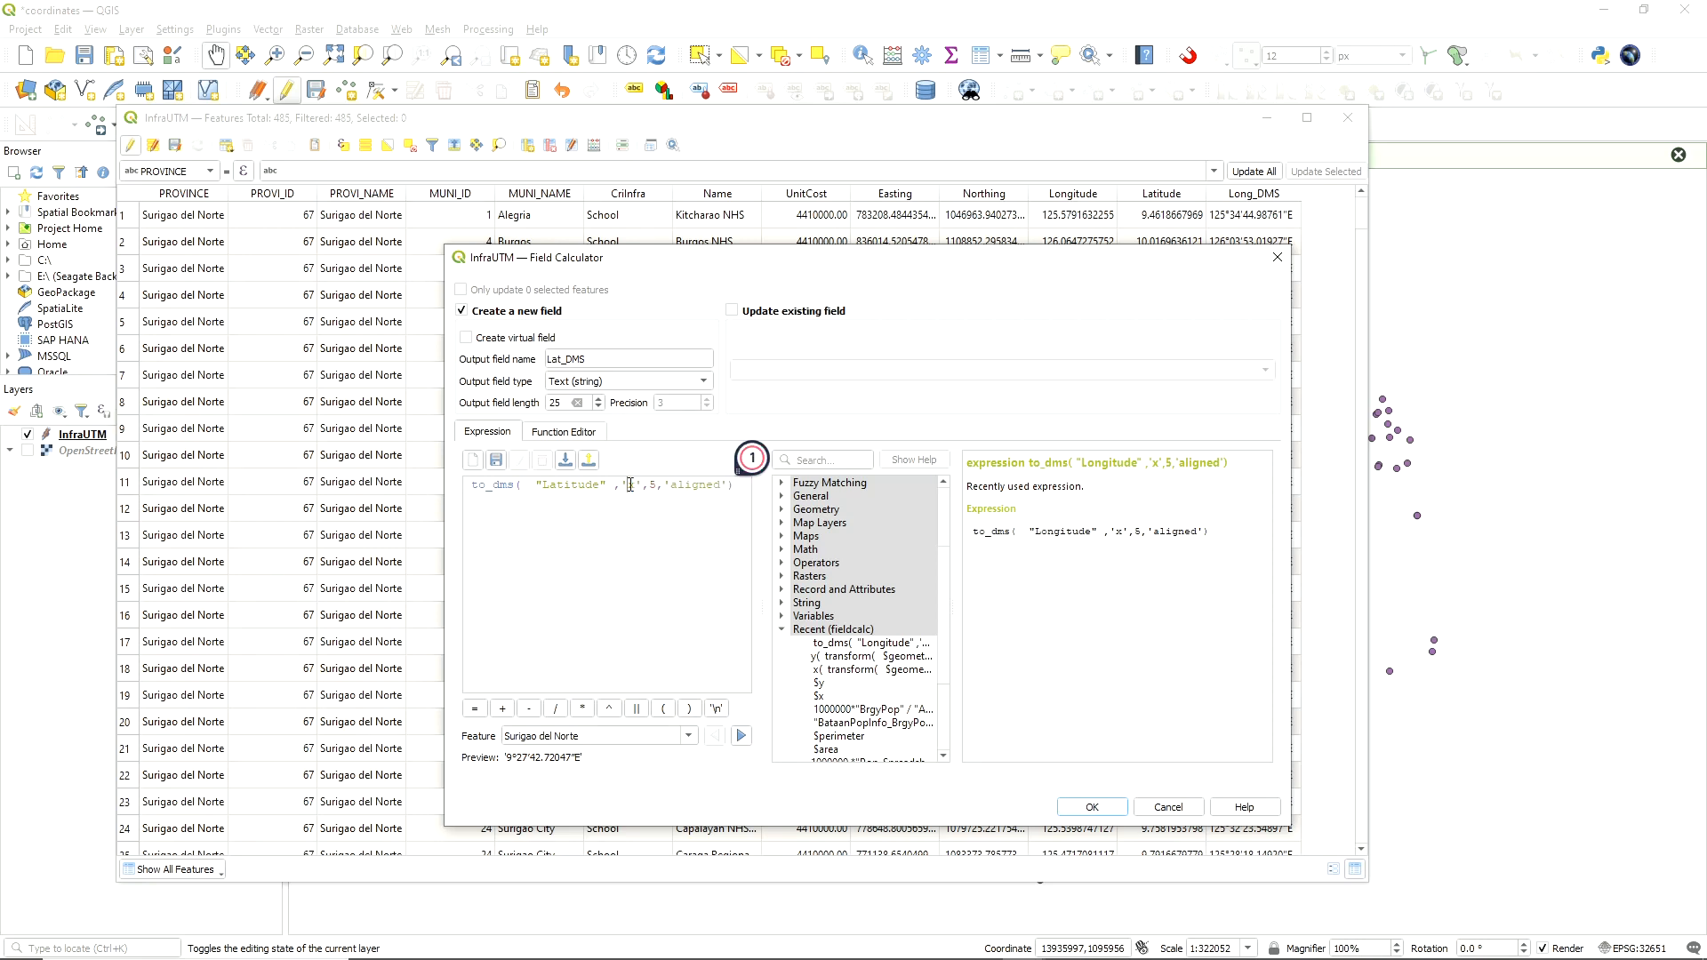
{"action": "double_click", "coordinate": [632, 486]}
{"action": "type", "text": "y"}
{"action": "left_click", "coordinate": [1086, 807]}
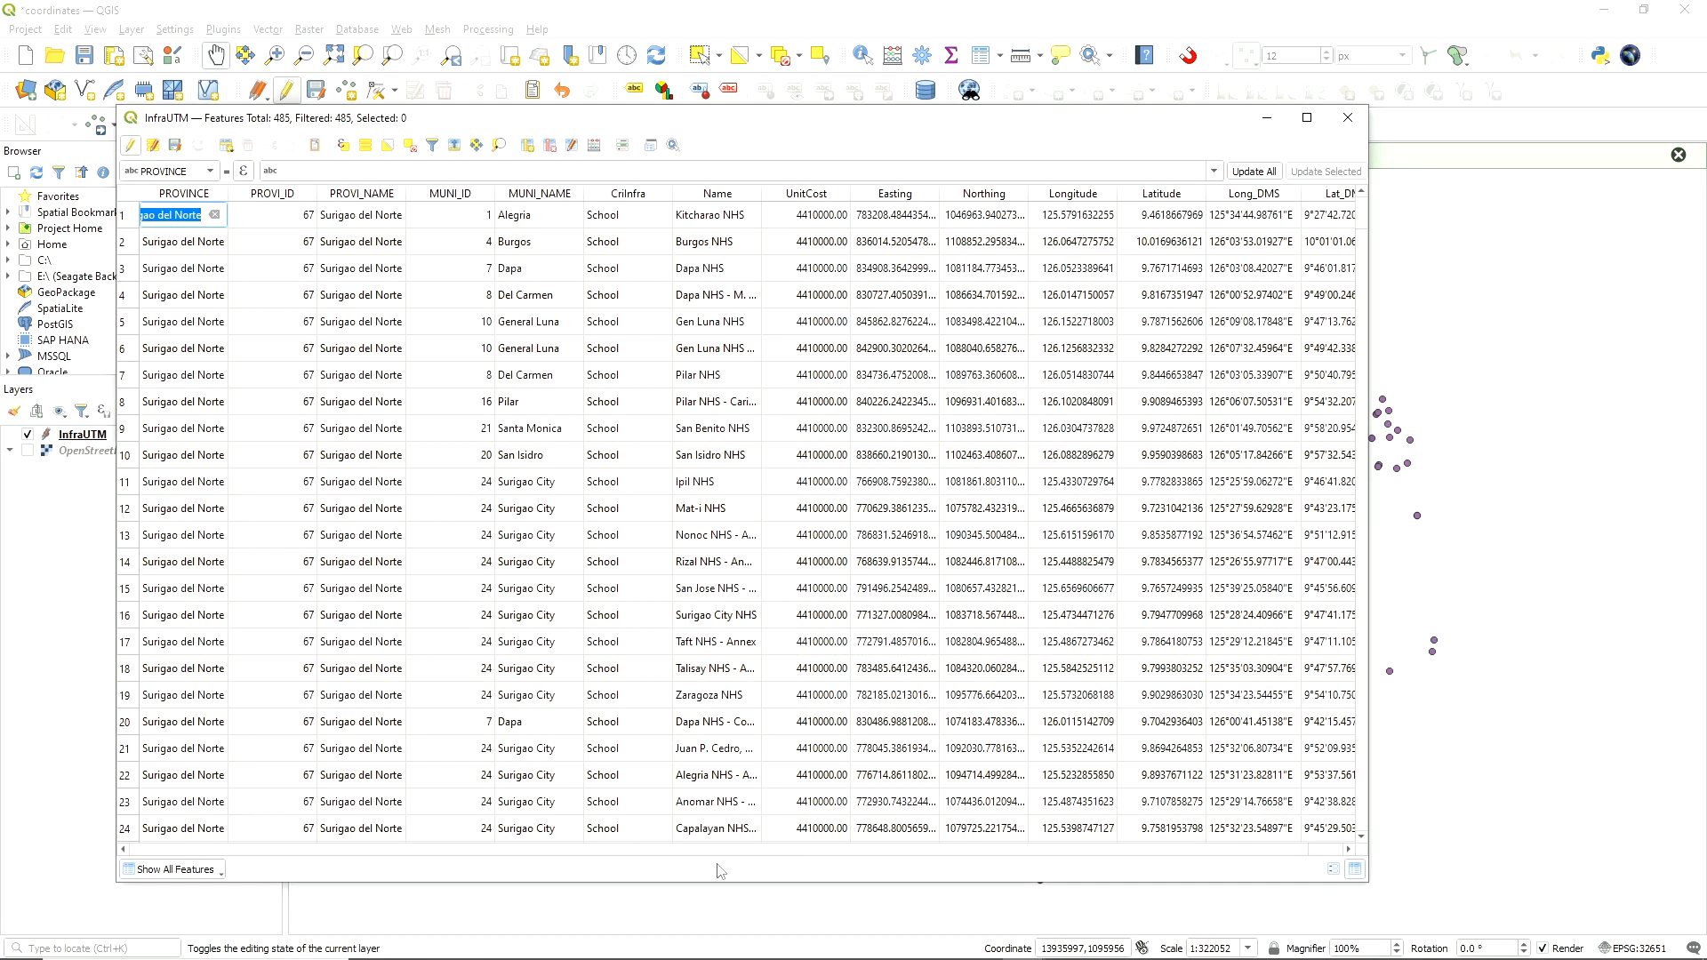
{"action": "left_click_drag", "start_coordinate": [1005, 852], "coordinate": [1156, 847]}
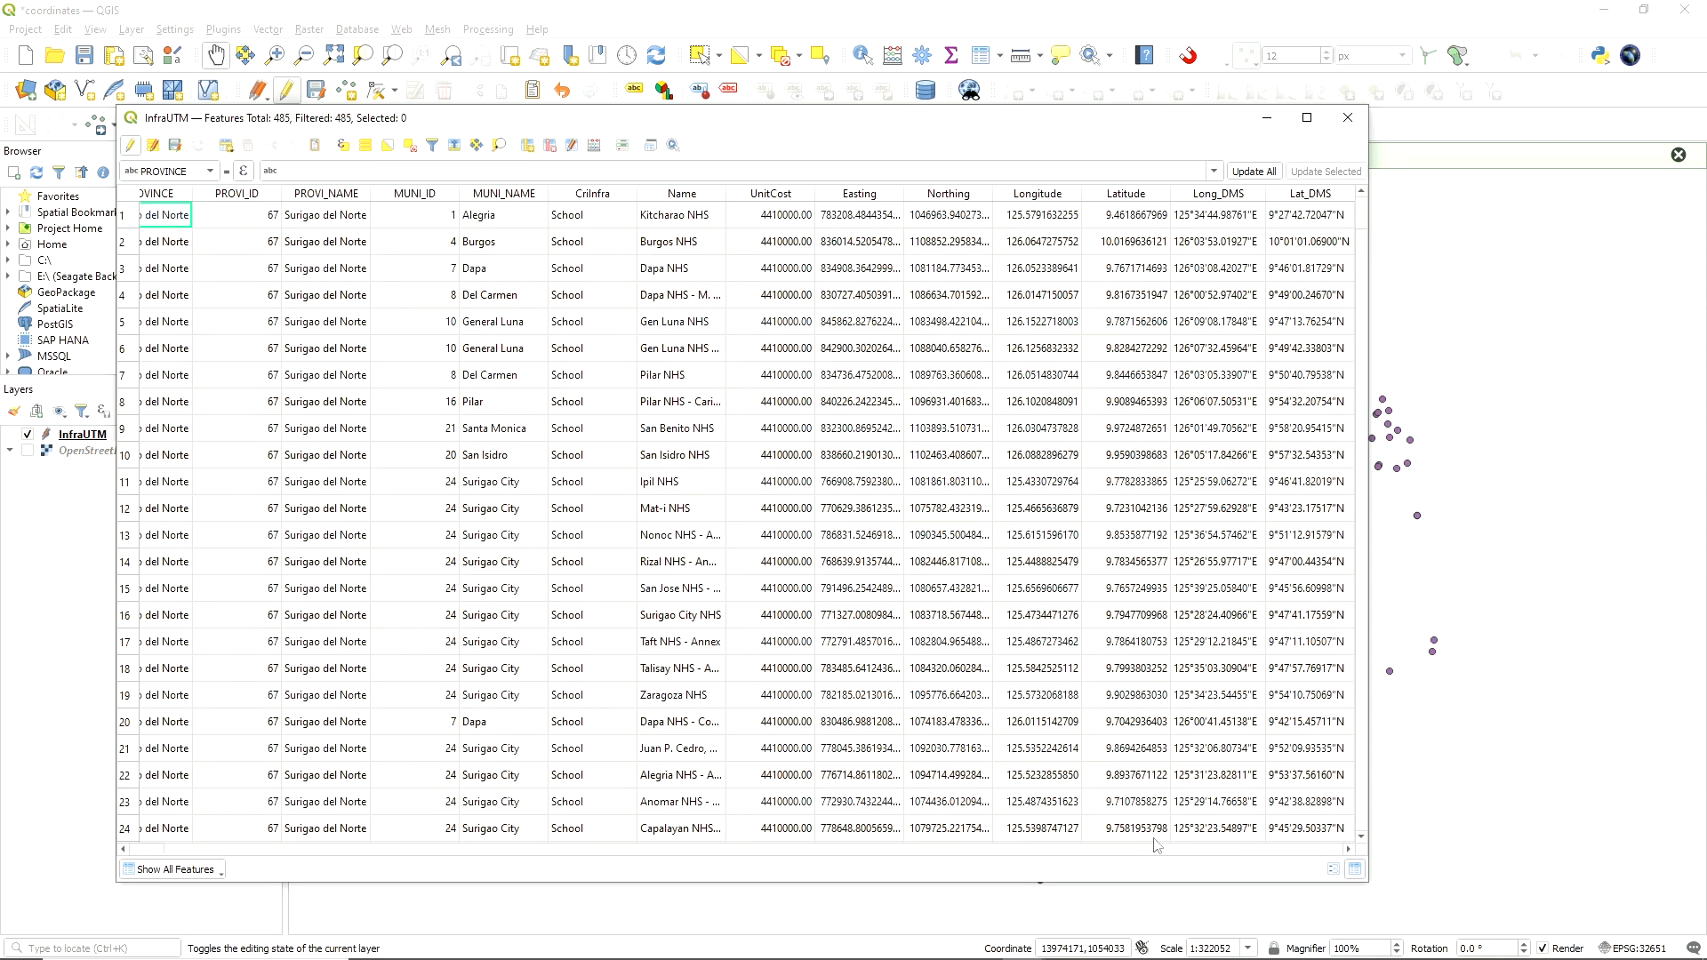